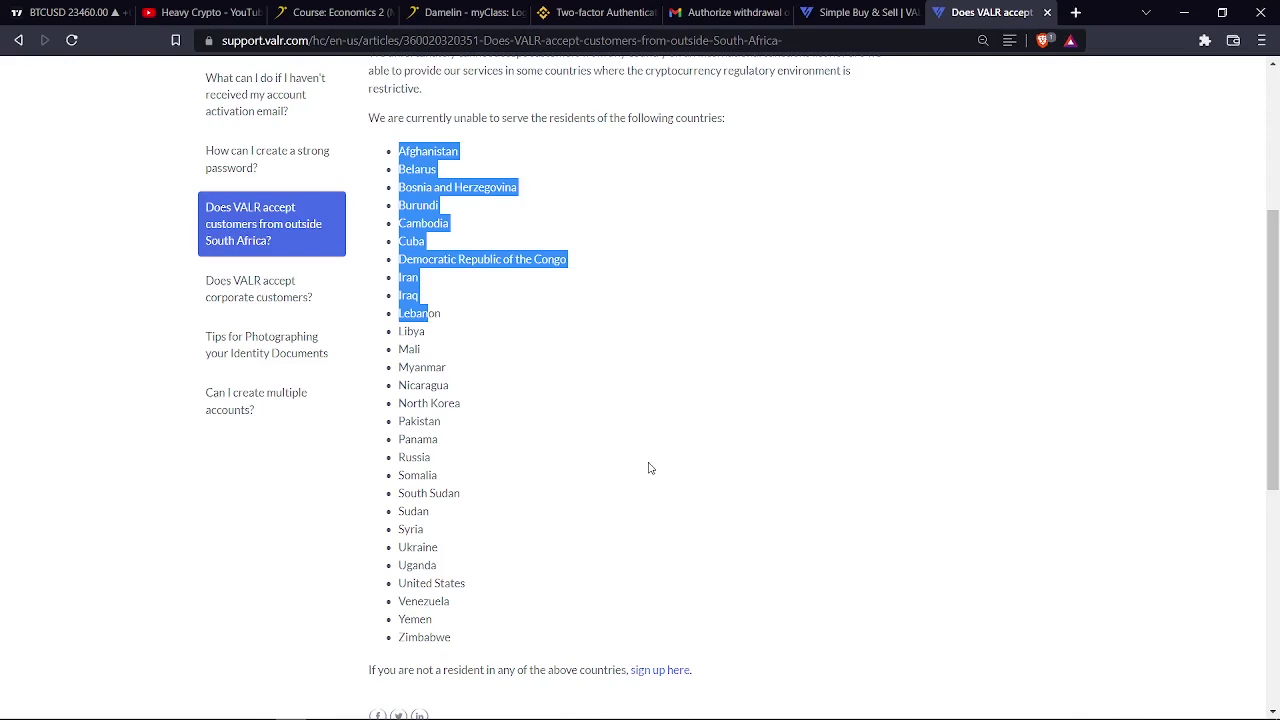
# Switch to the VALR Simple Buy & Sell list and look up XRP's price in ZAR
pyautogui.scroll(3, 648, 468)
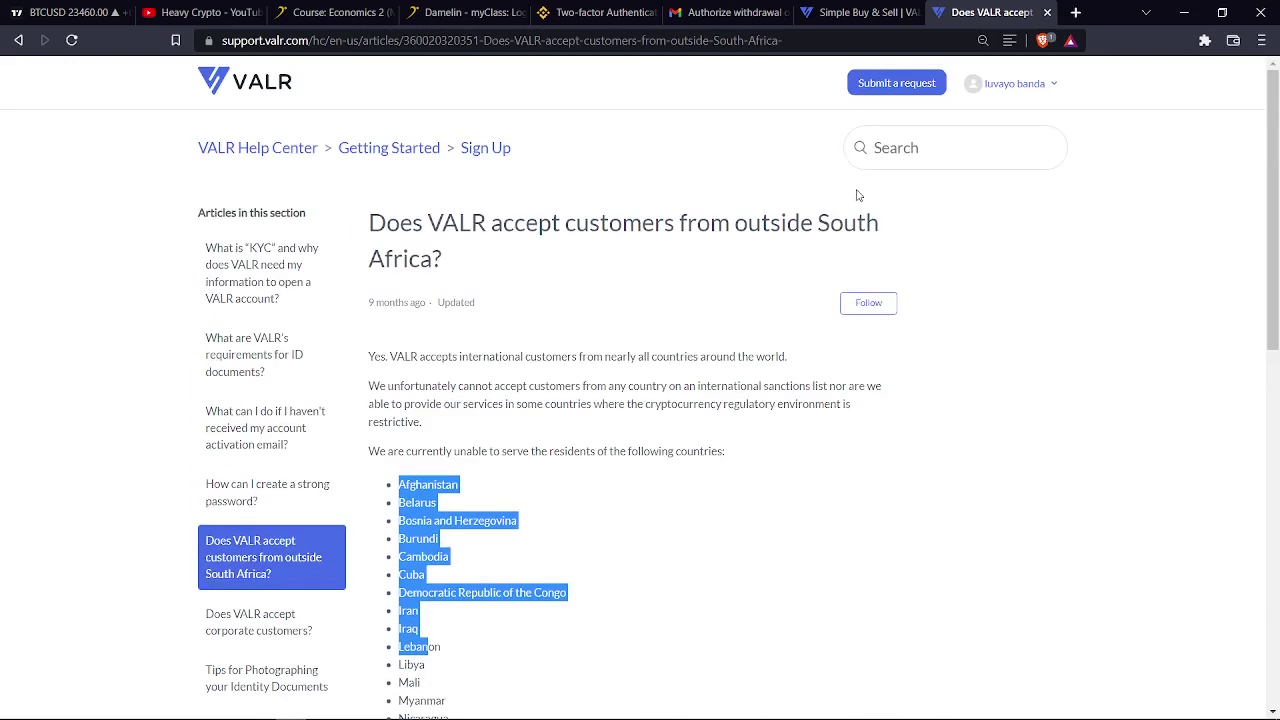
pyautogui.click(857, 12)
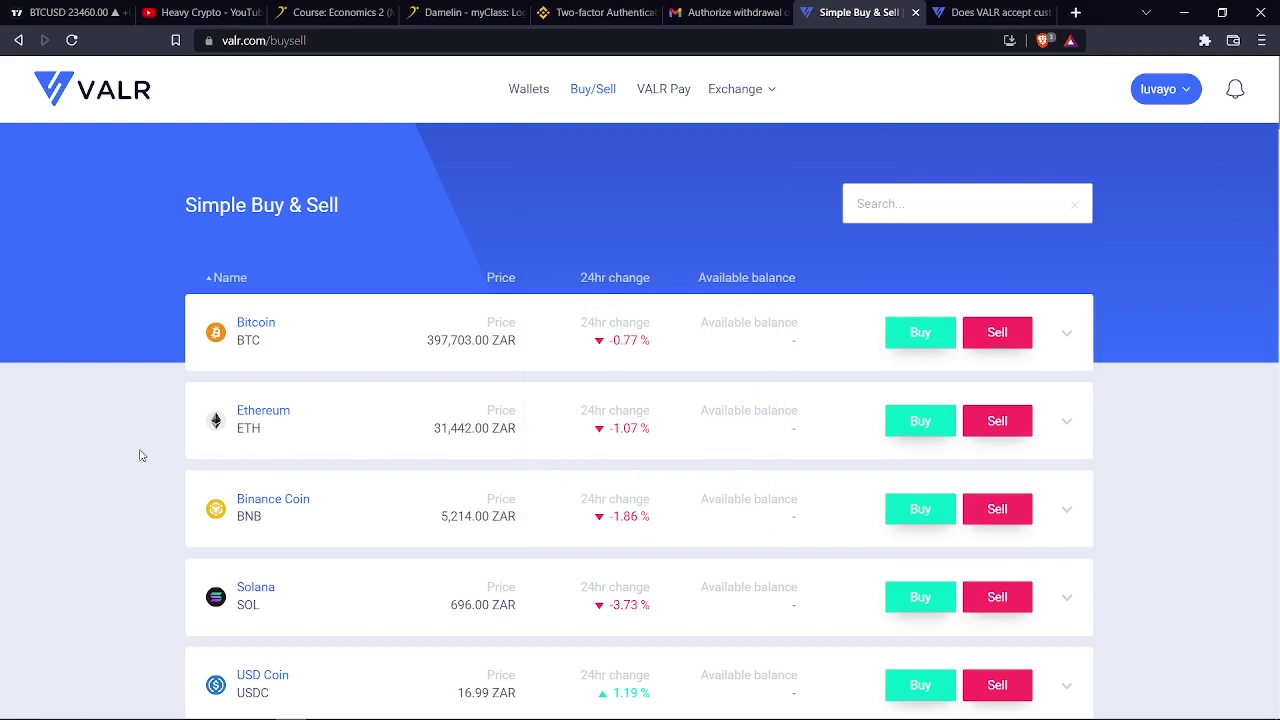
pyautogui.scroll(-4, 155, 465)
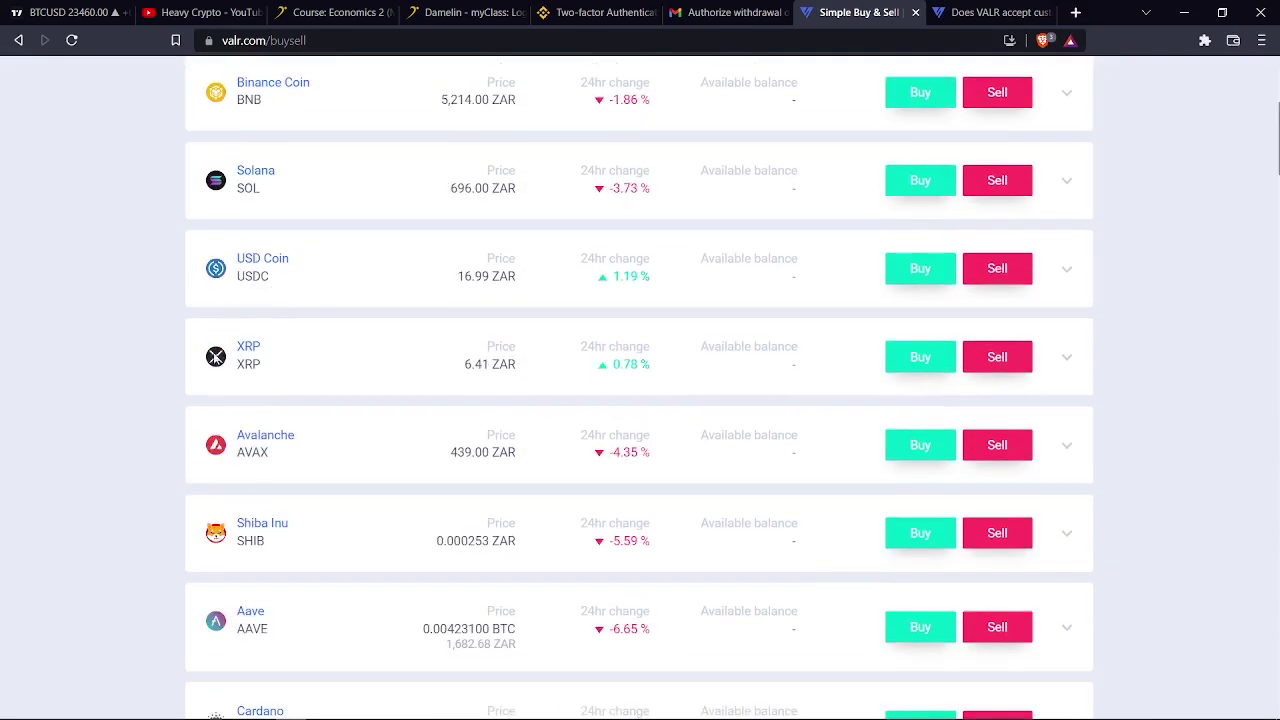
pyautogui.moveTo(459, 372); pyautogui.dragTo(516, 366)
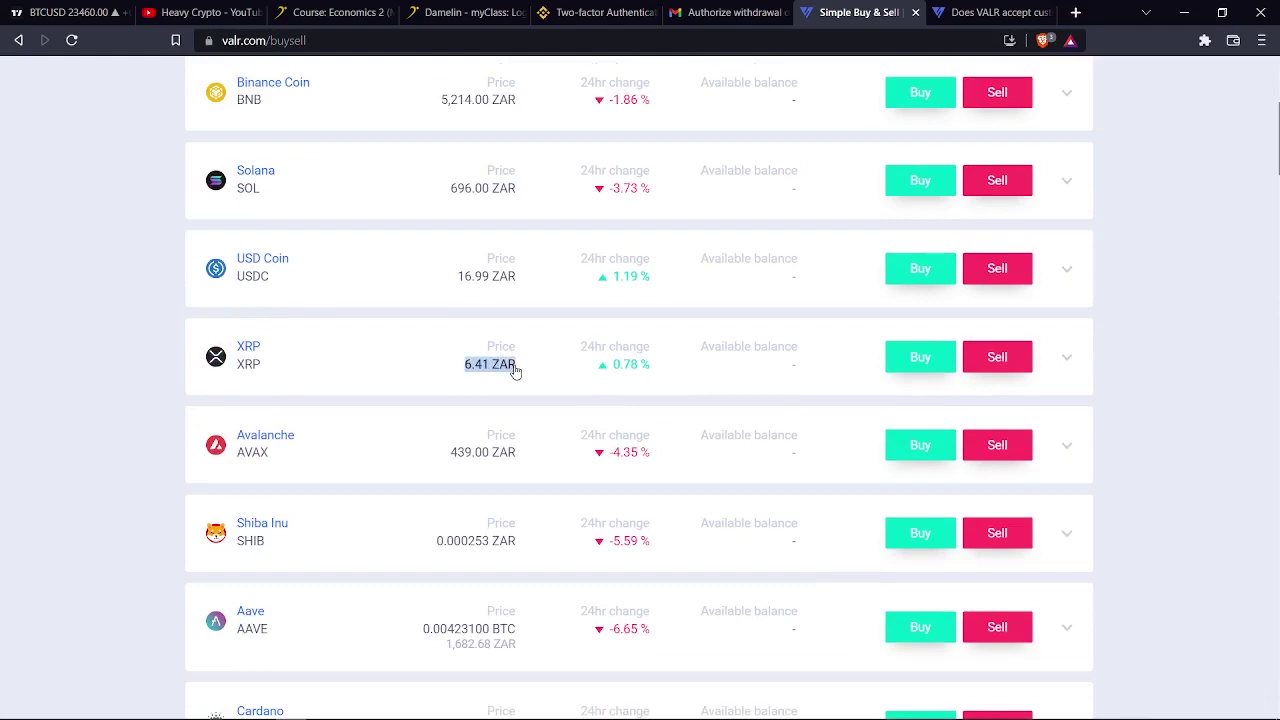
pyautogui.click(20, 337)
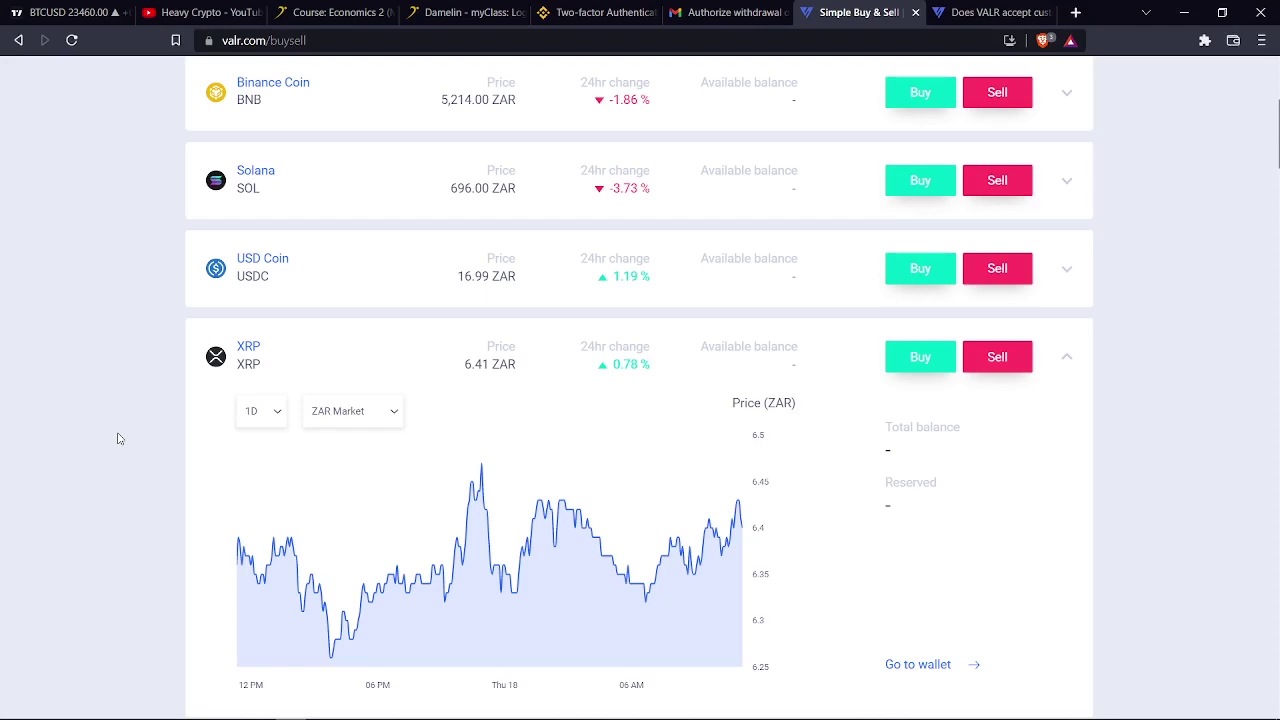
pyautogui.scroll(5, 28, 517)
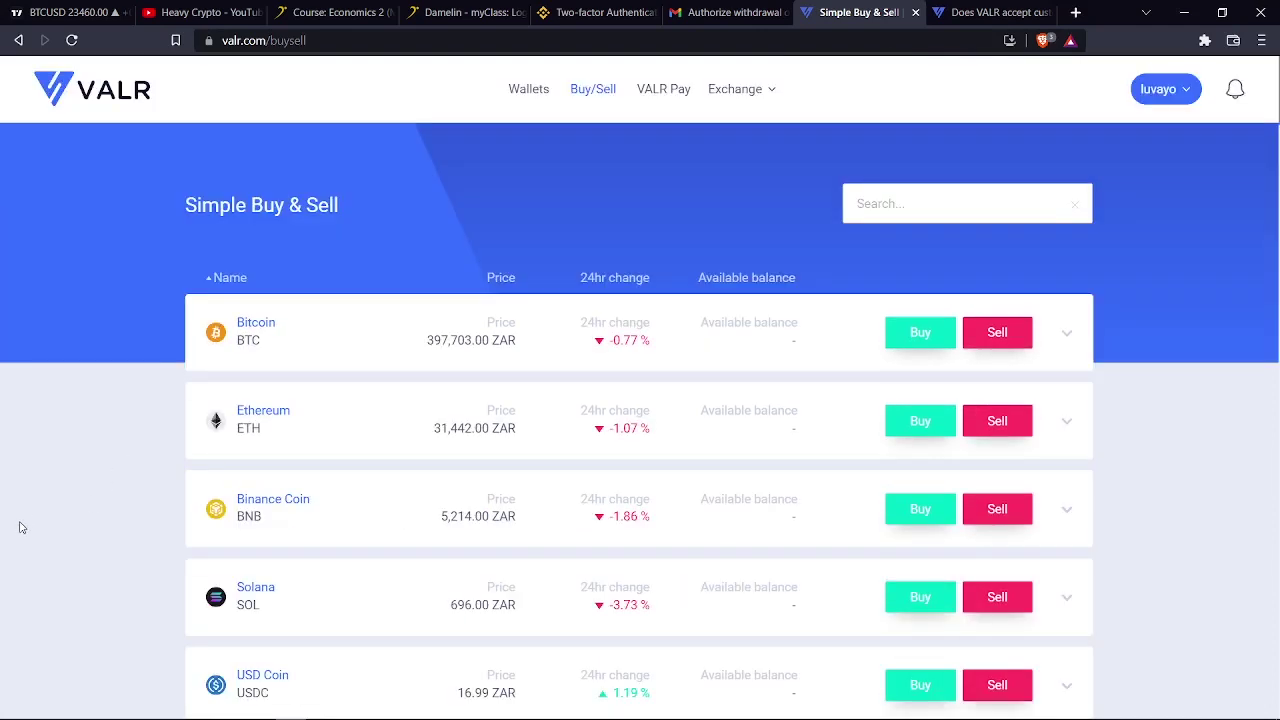
# Open the VALR wallets overview and bring up the deposit page for the XRP wallet
pyautogui.click(529, 92)
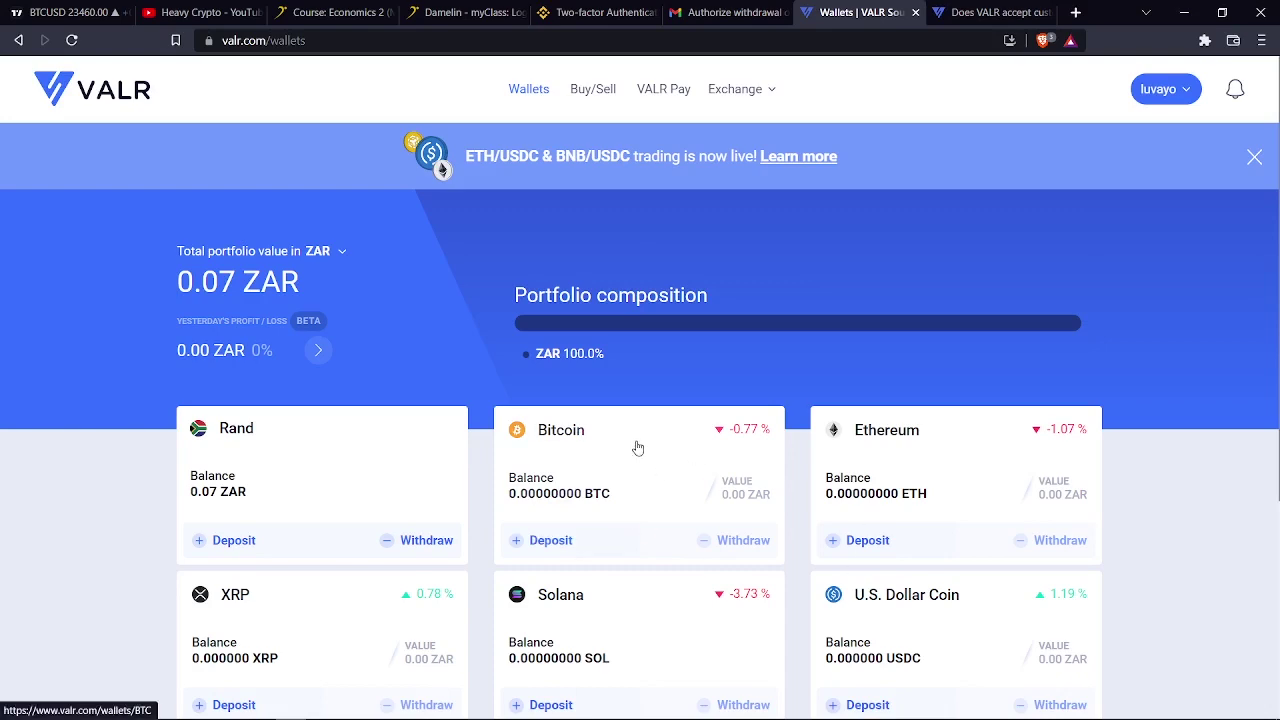
pyautogui.scroll(-2, 447, 450)
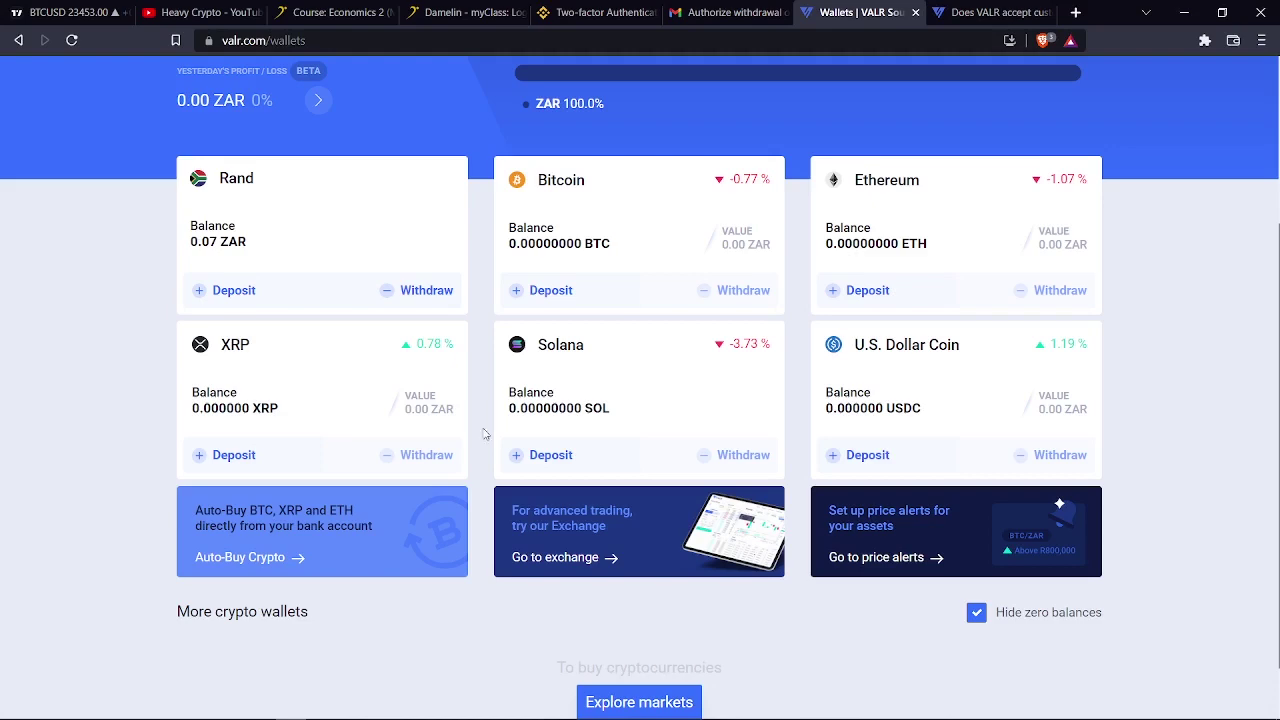
pyautogui.scroll(3, 490, 440)
pyautogui.scroll(-2, 455, 480)
pyautogui.scroll(-1, 469, 480)
pyautogui.scroll(3, 310, 500)
pyautogui.scroll(-3, 485, 356)
pyautogui.click(248, 466)
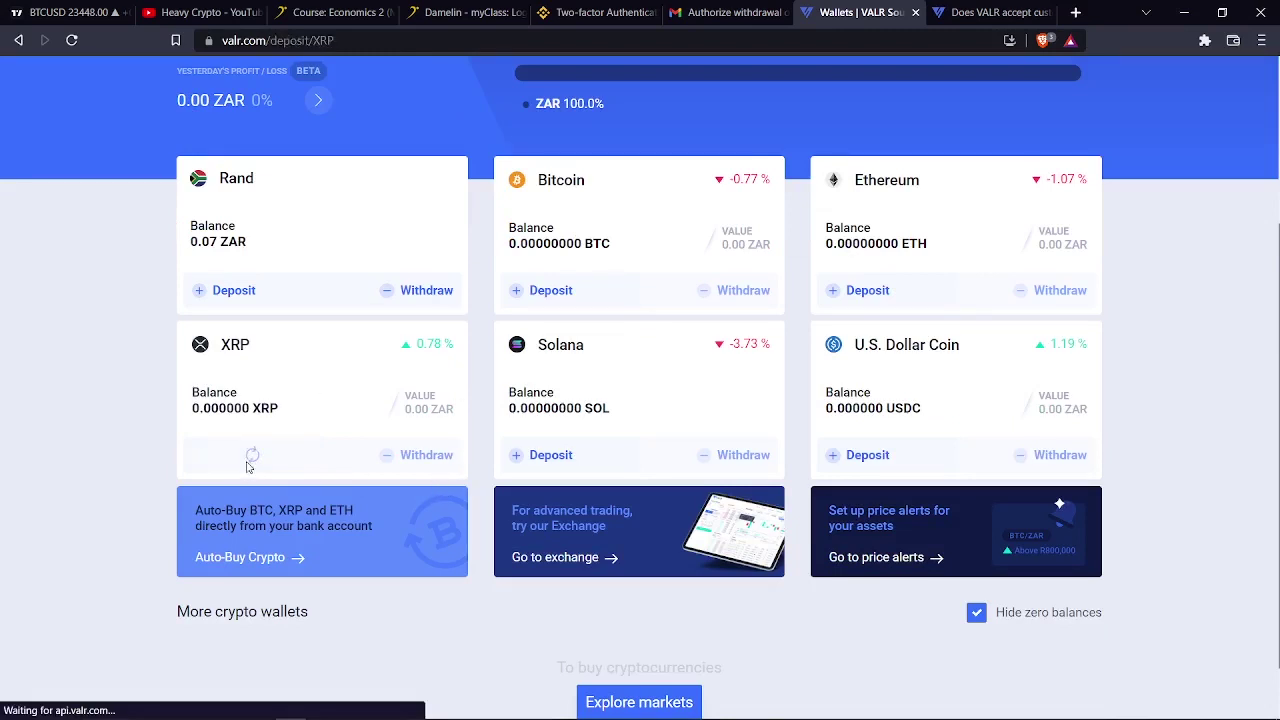
# Examine the XRP deposit tag, the receive address and the notice about what a deposit requires
pyautogui.scroll(-3, 494, 491)
pyautogui.scroll(2, 541, 486)
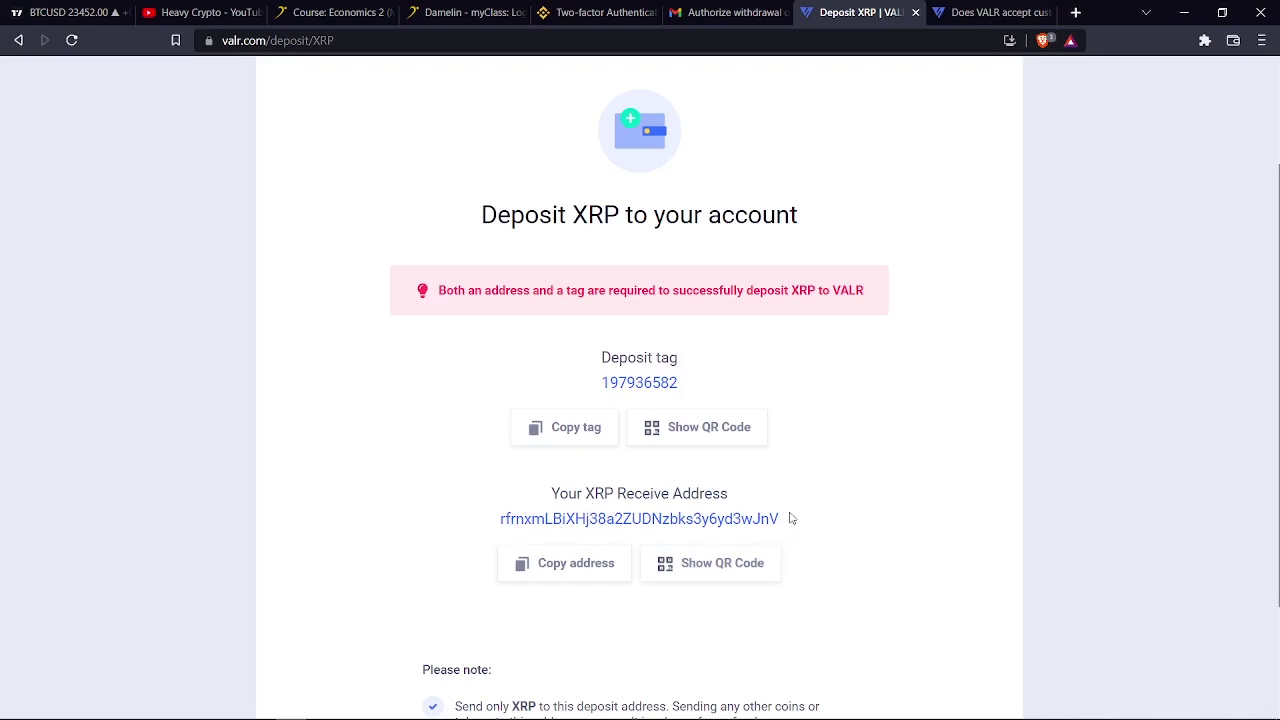
pyautogui.moveTo(790, 518); pyautogui.dragTo(512, 506)
pyautogui.click(358, 490)
pyautogui.moveTo(522, 363); pyautogui.dragTo(700, 391)
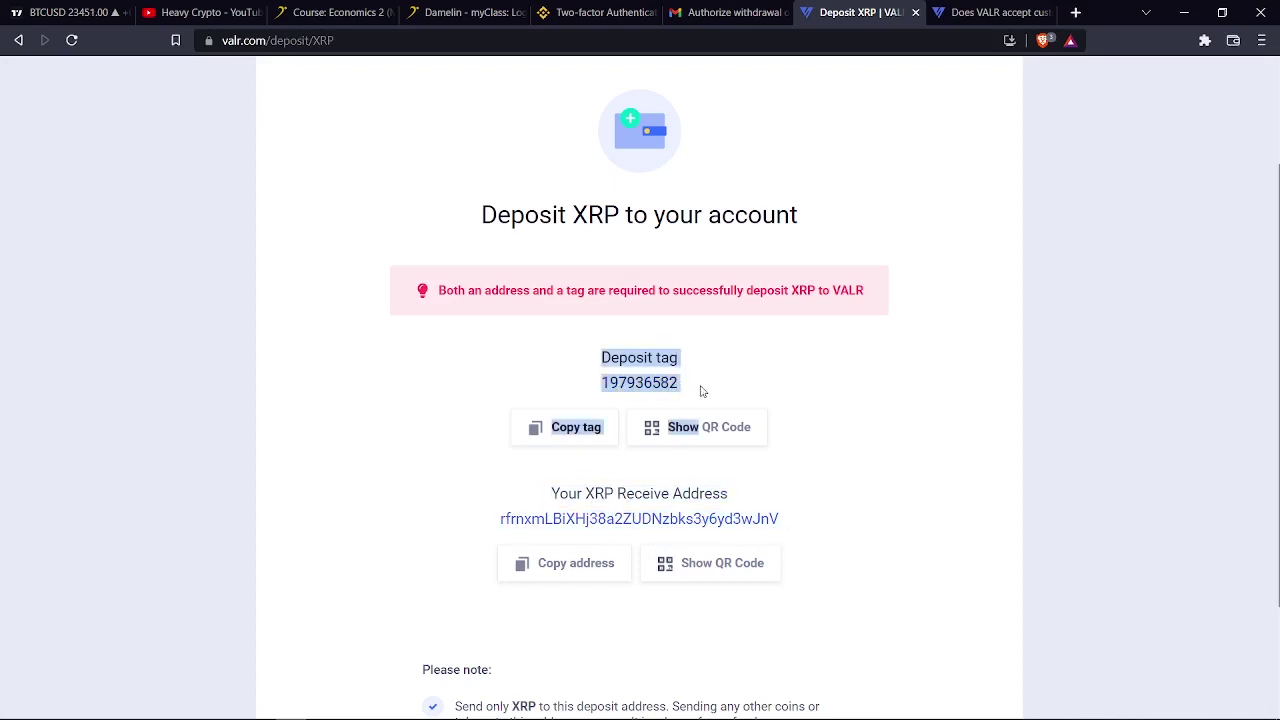
pyautogui.click(923, 376)
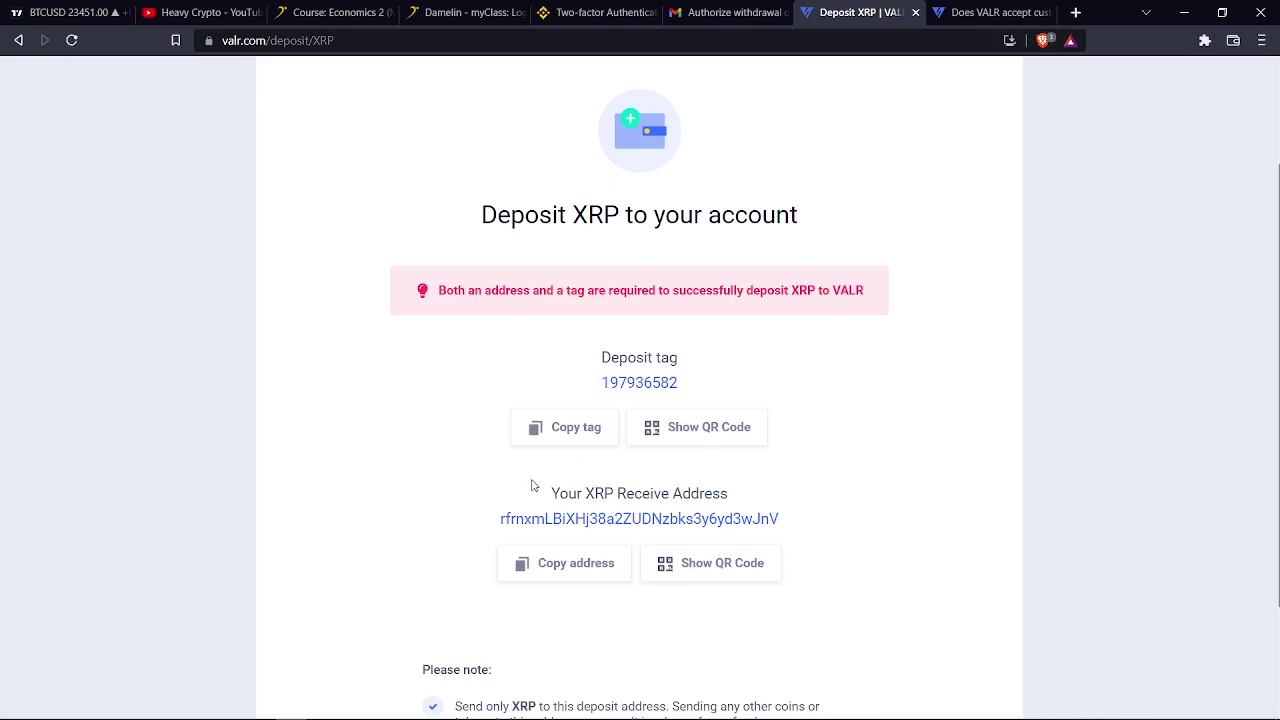
pyautogui.moveTo(714, 290); pyautogui.dragTo(469, 360)
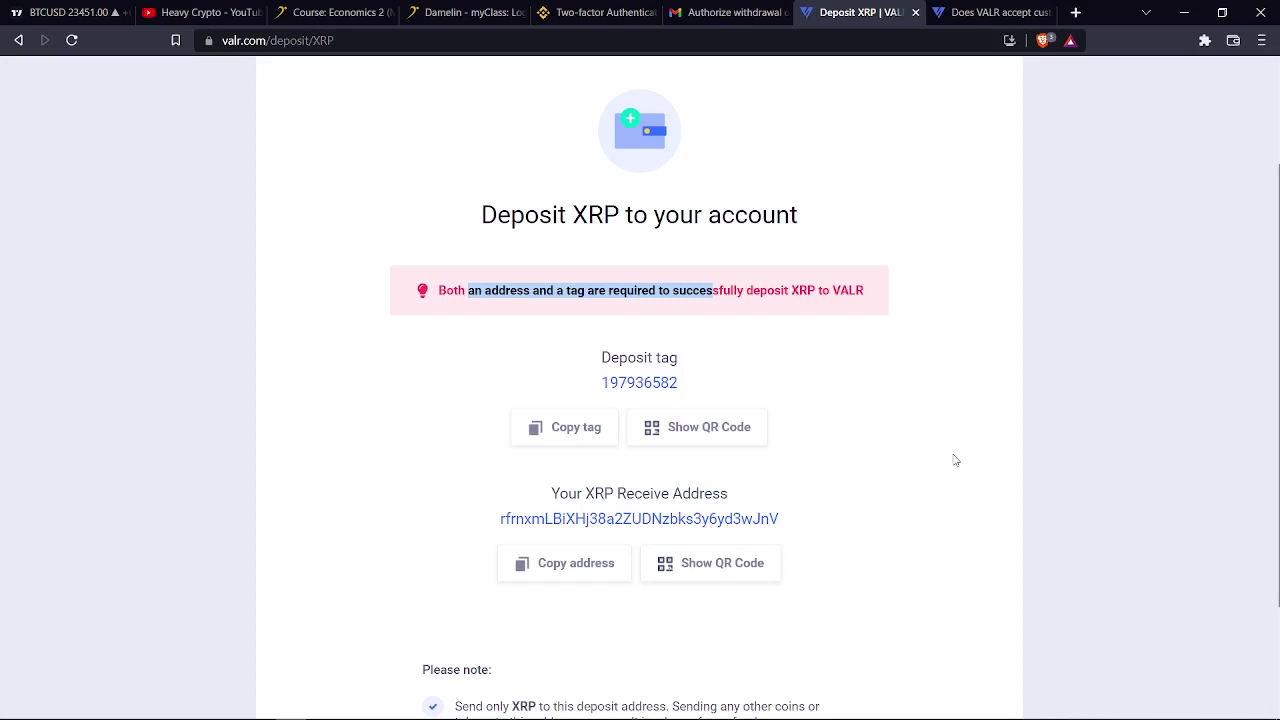
pyautogui.click(1012, 452)
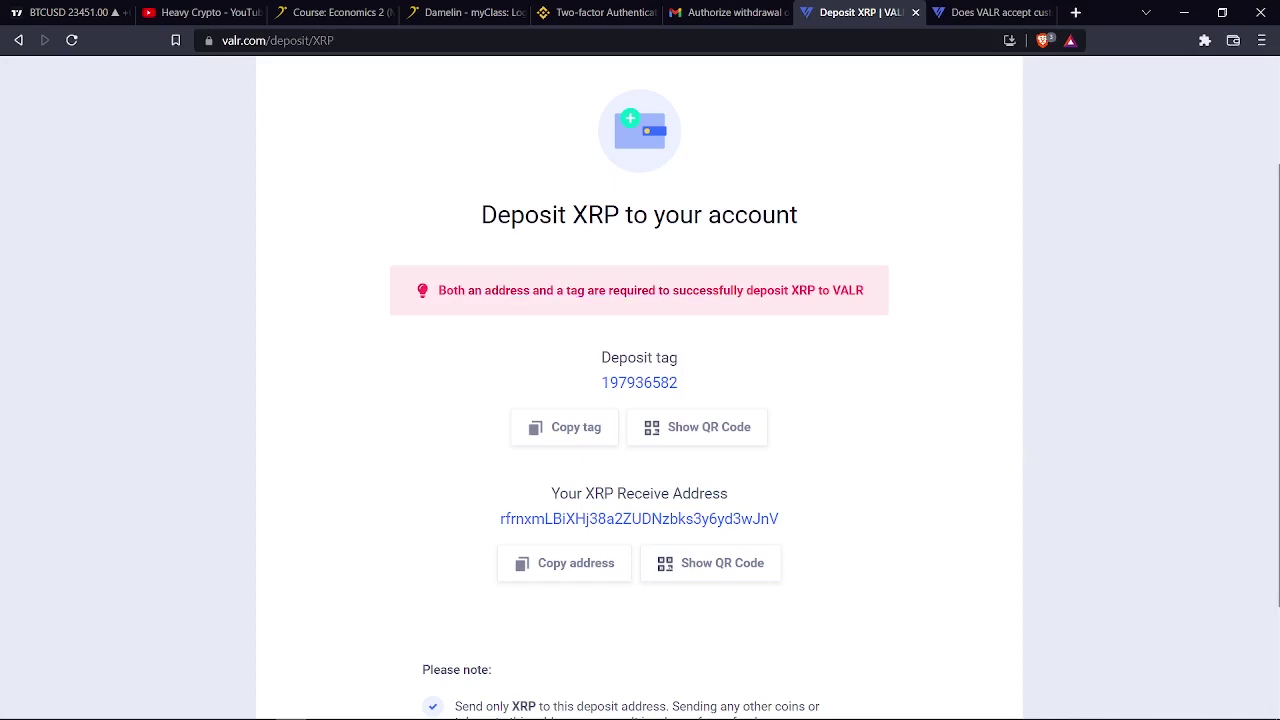
# Switch to Bybit in the Edge browser and open the spot trading page for XRP/USDT
pyautogui.click(139, 708)
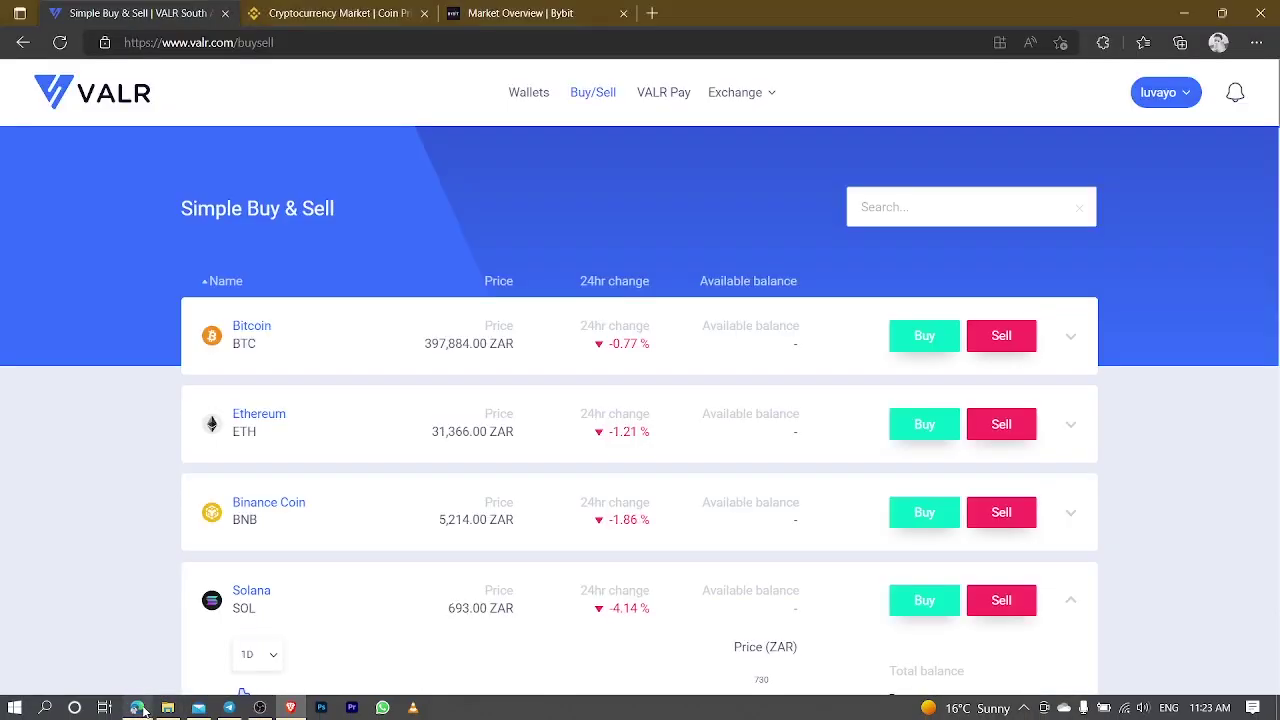
pyautogui.click(506, 10)
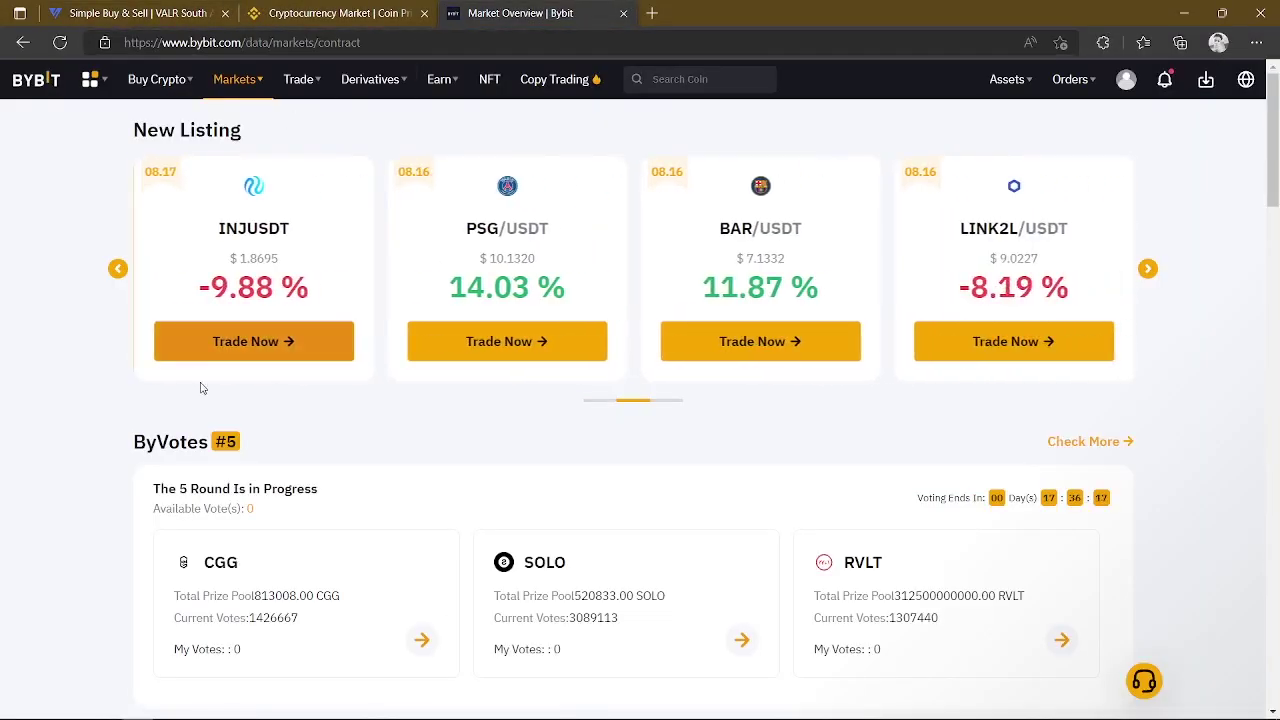
pyautogui.moveTo(303, 84)
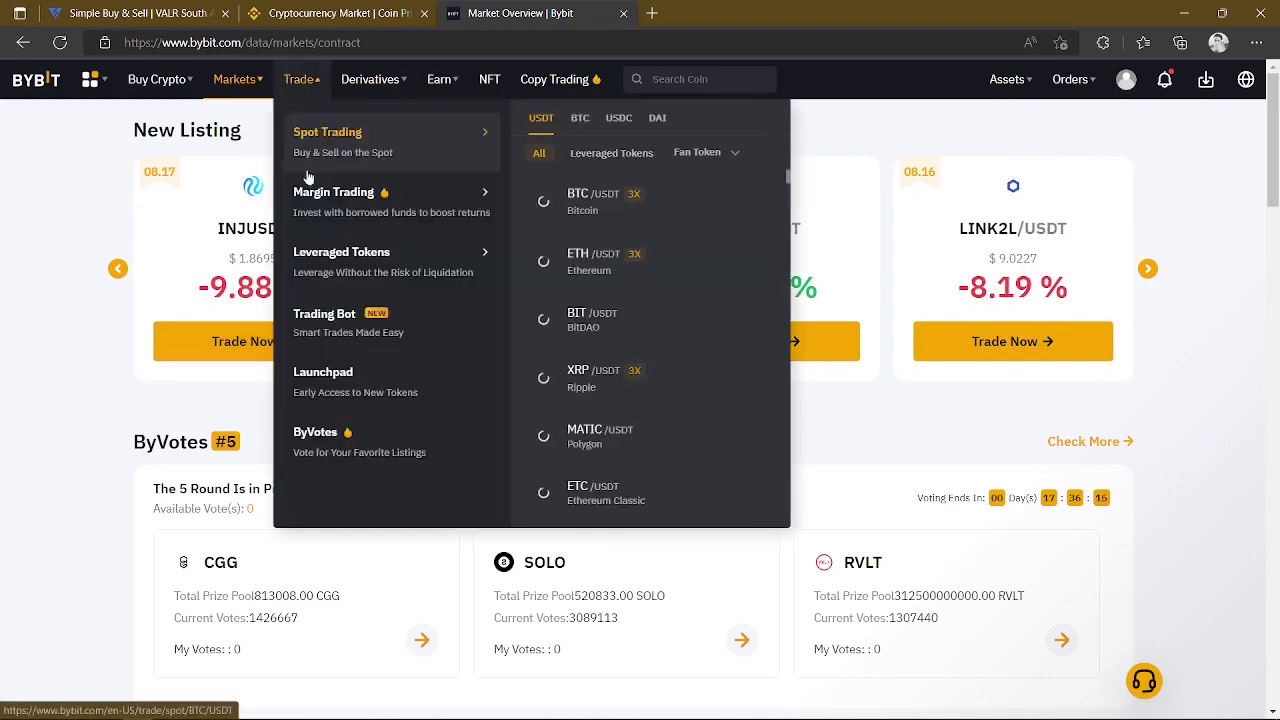
pyautogui.moveTo(310, 206)
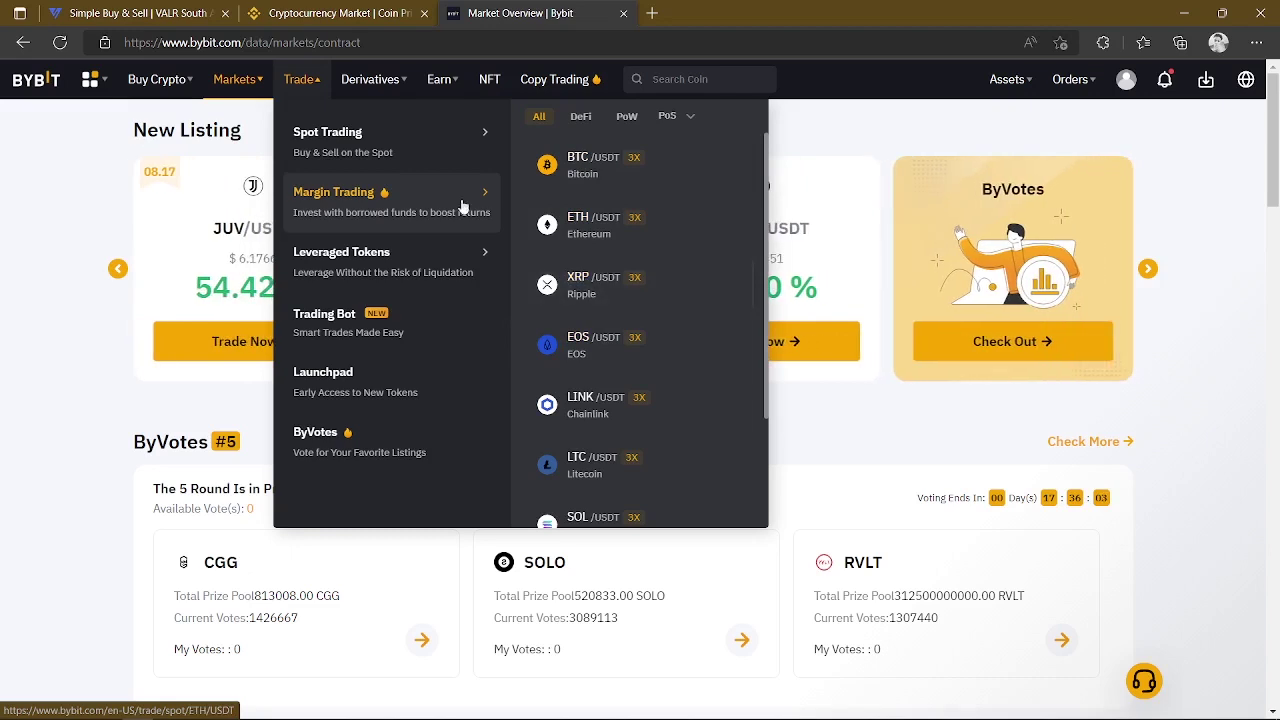
pyautogui.moveTo(420, 127)
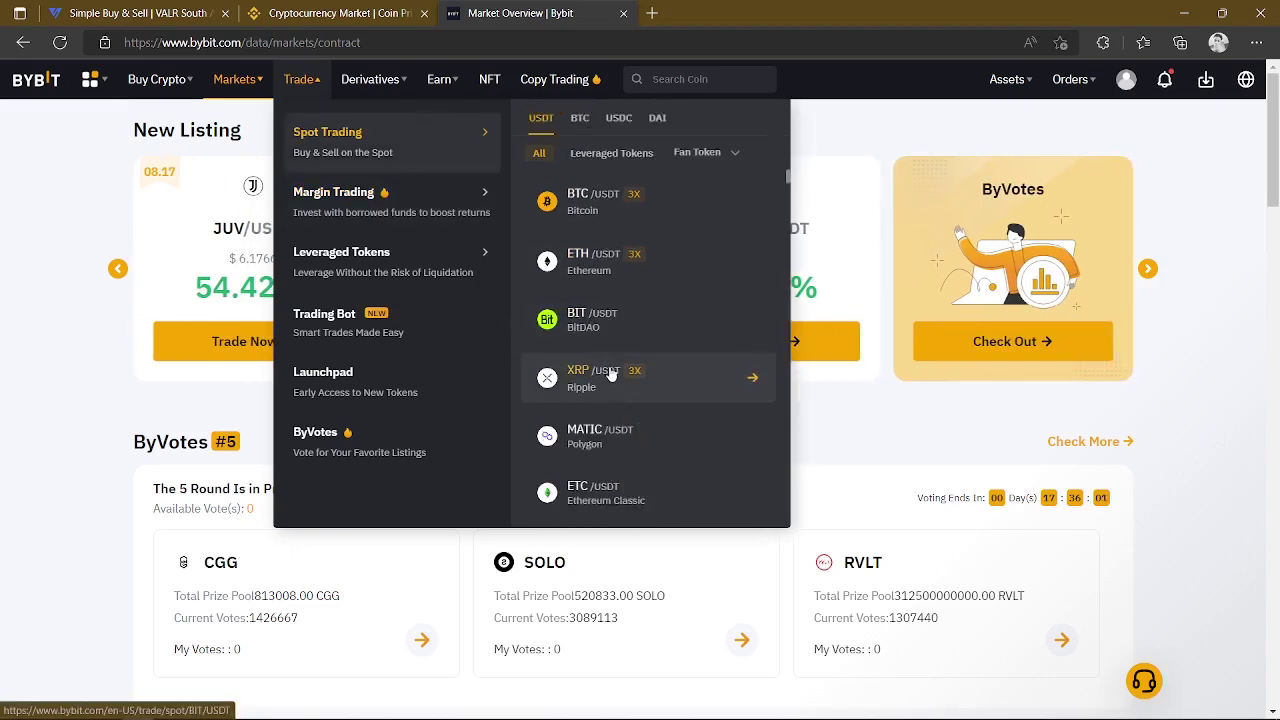
pyautogui.click(608, 372)
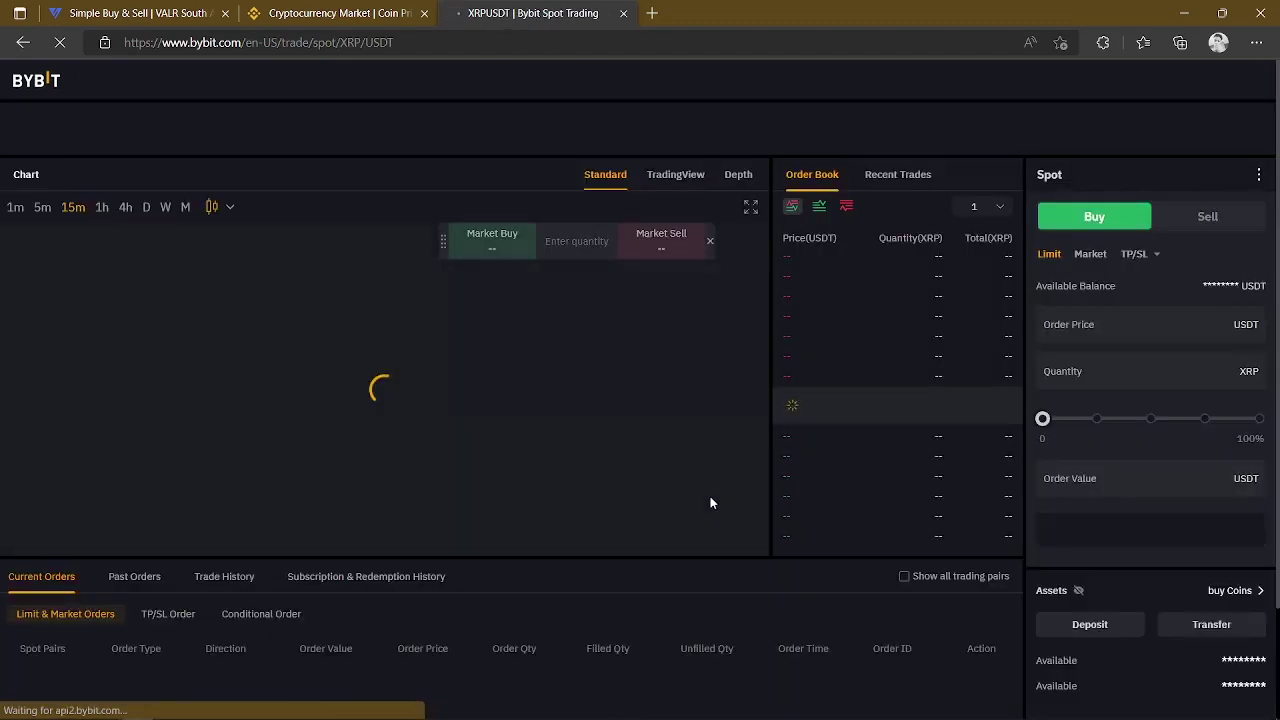
pyautogui.scroll(-1, 708, 502)
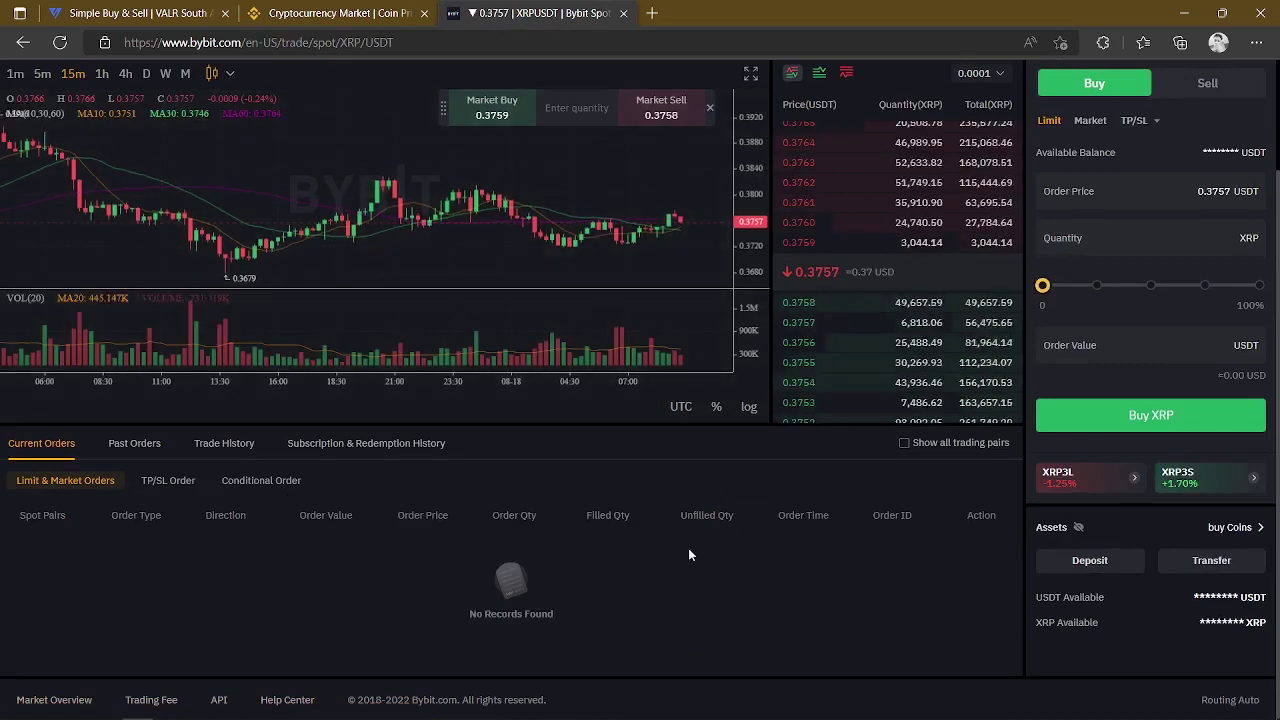
pyautogui.scroll(1, 667, 560)
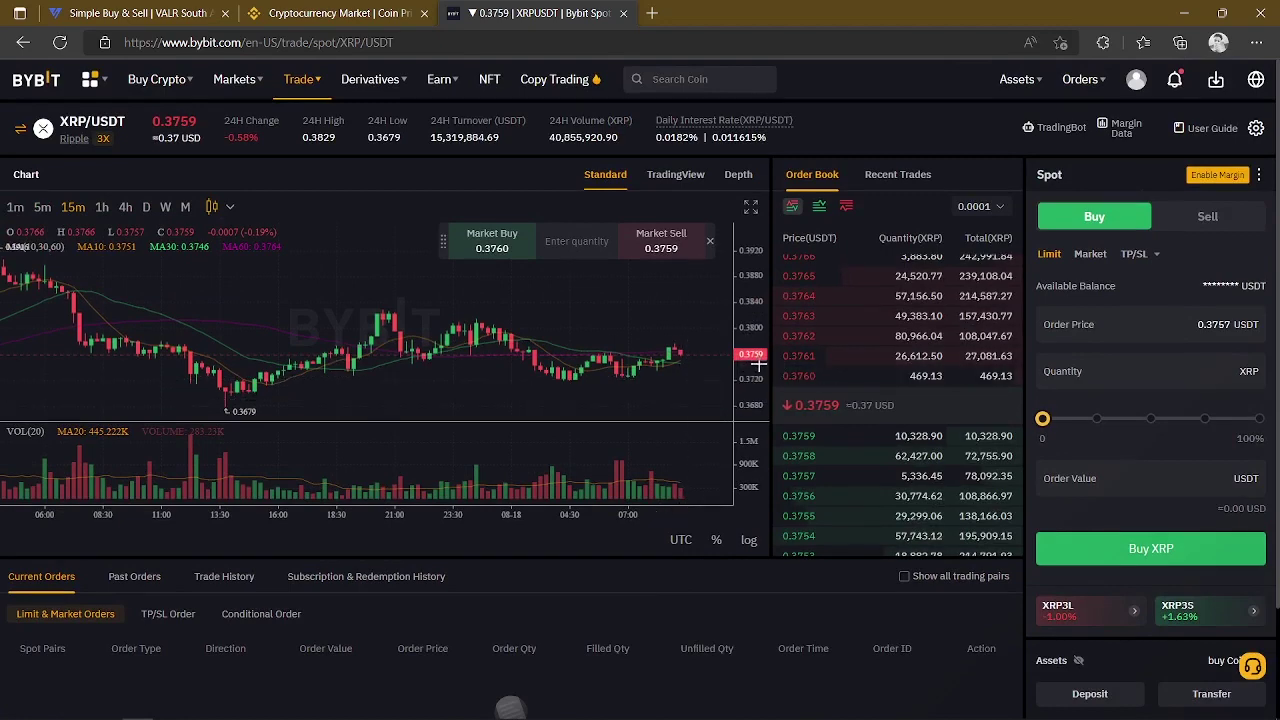
# Switch to the Binance markets page and set its display currency to USD
pyautogui.click(390, 8)
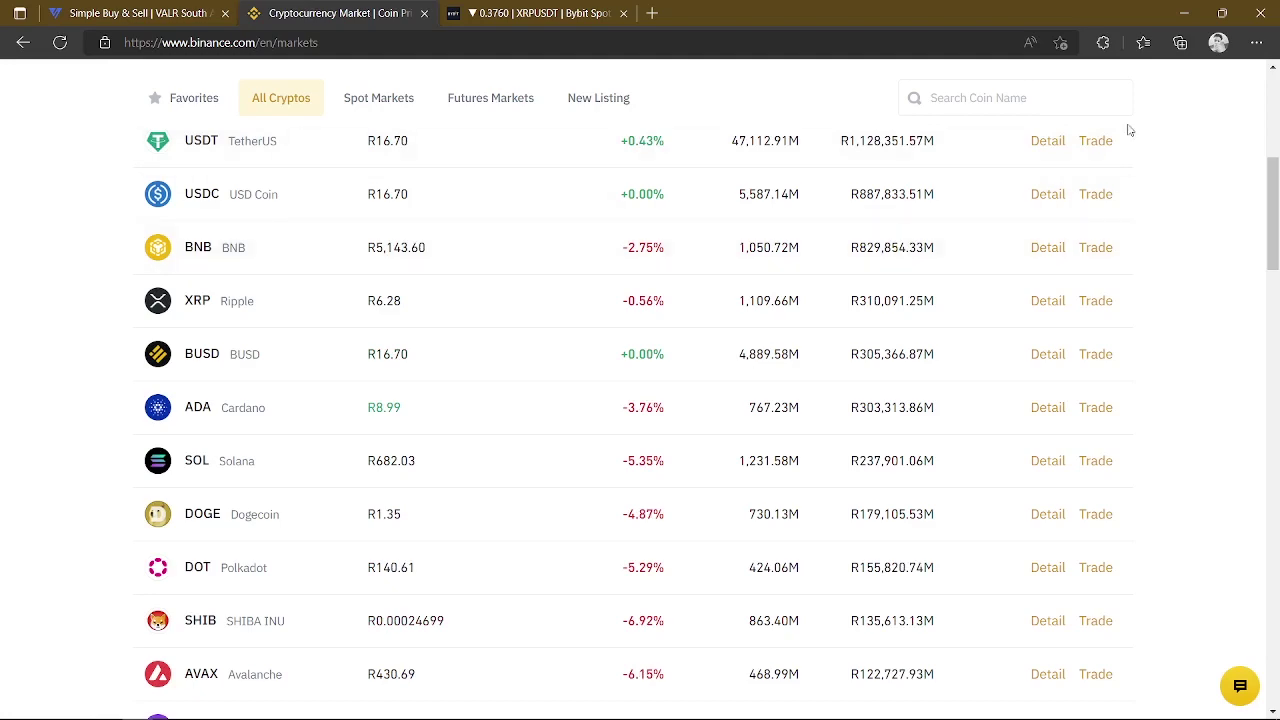
pyautogui.scroll(4, 1160, 130)
pyautogui.scroll(2, 1170, 195)
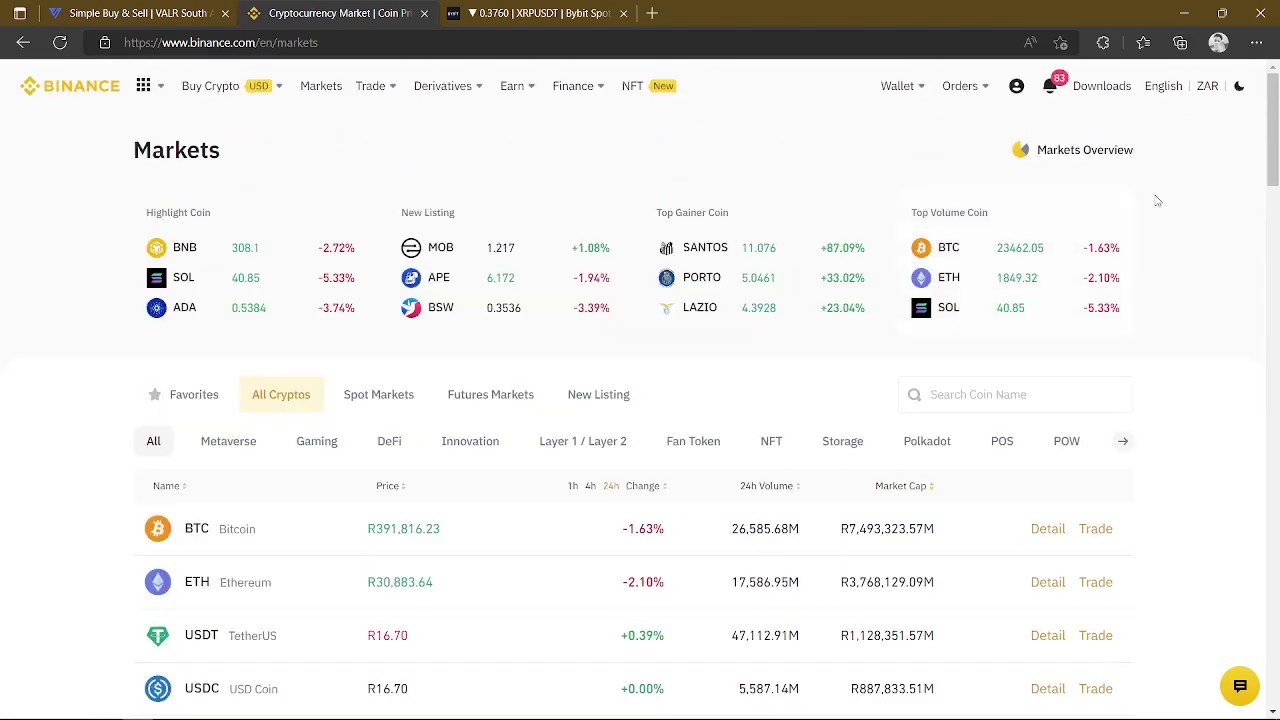
pyautogui.click(1208, 86)
pyautogui.scroll(-2, 794, 457)
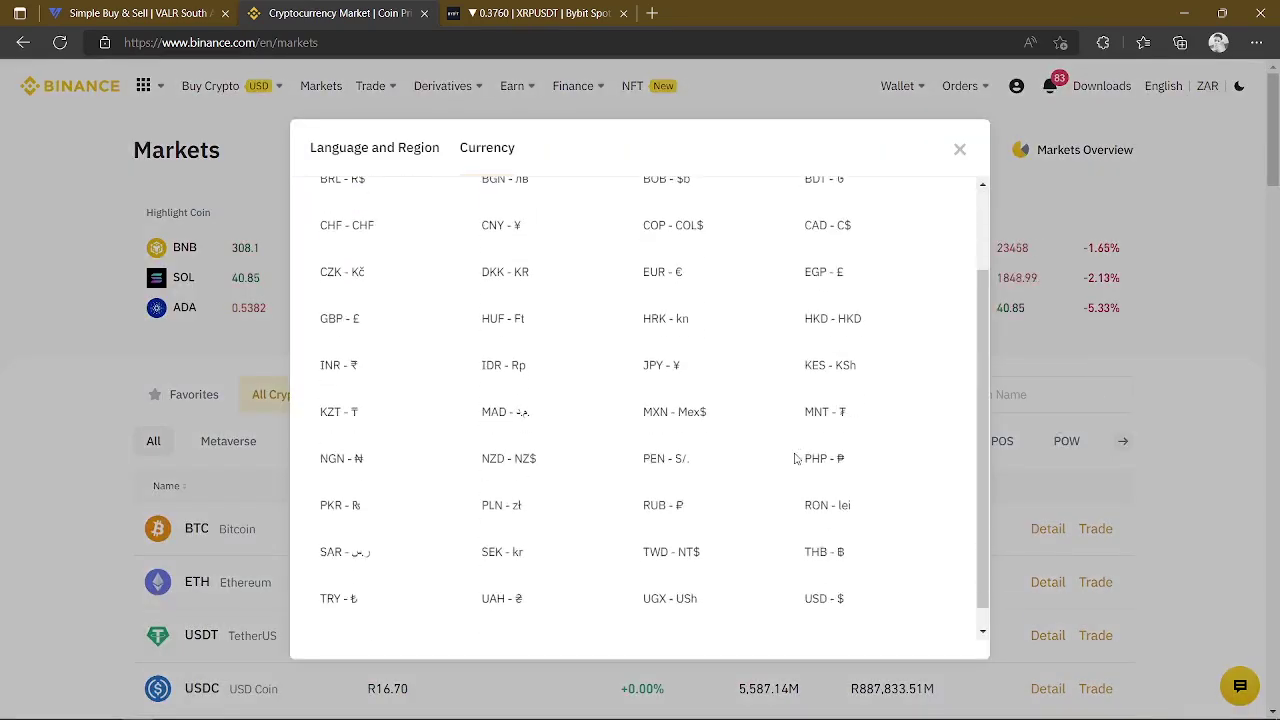
pyautogui.scroll(-1, 810, 560)
pyautogui.click(821, 590)
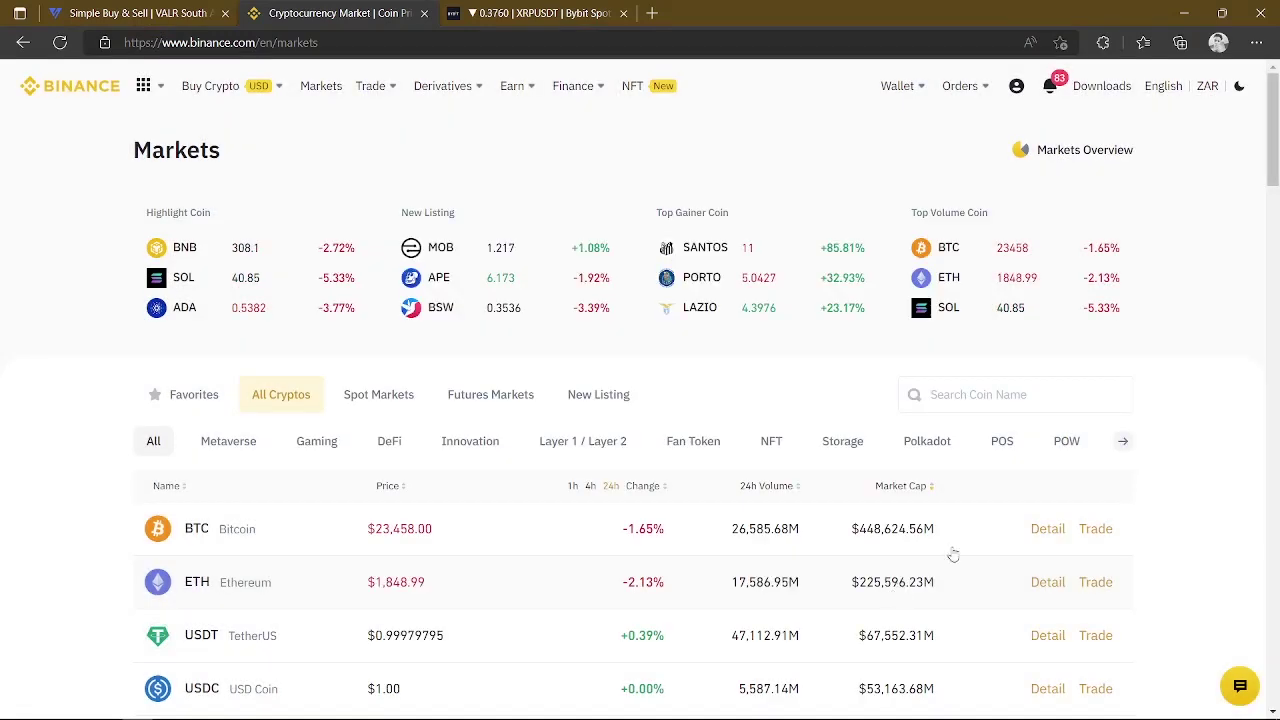
# Look up XRP's price in US dollars in the Binance coin list
pyautogui.scroll(-5, 97, 561)
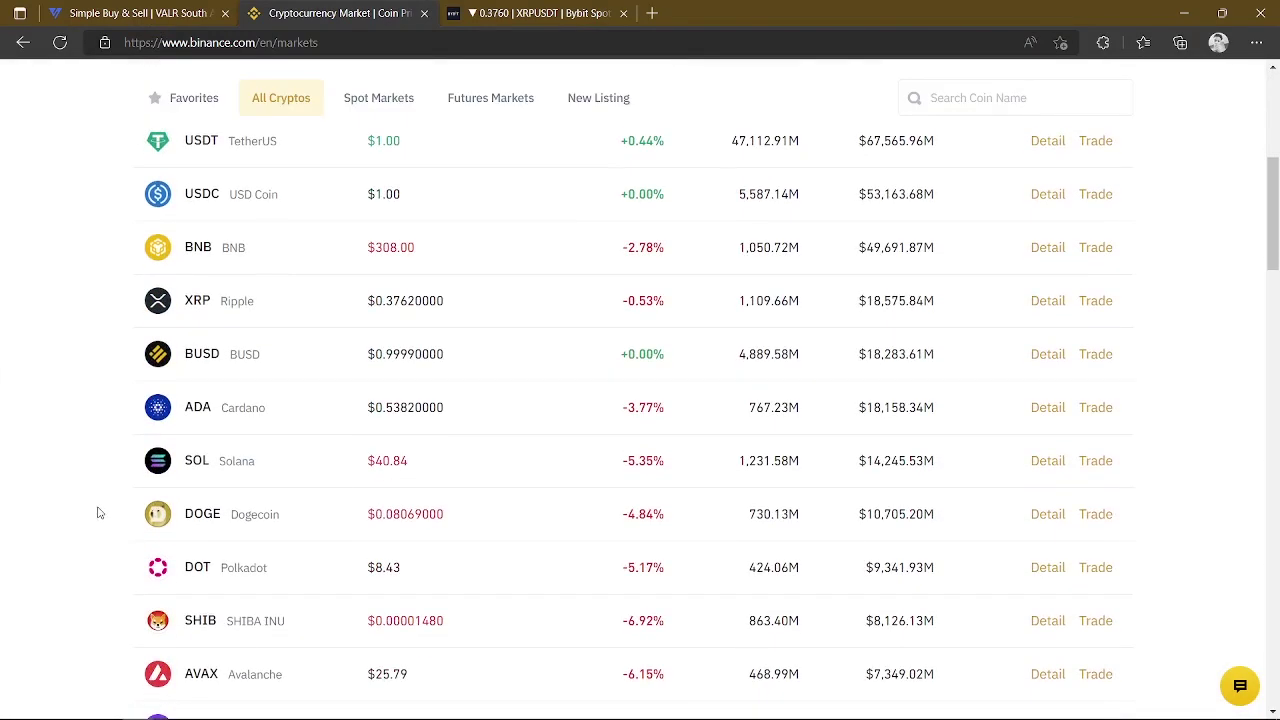
pyautogui.scroll(4, 97, 514)
pyautogui.scroll(-2, 109, 491)
pyautogui.scroll(-1, 177, 586)
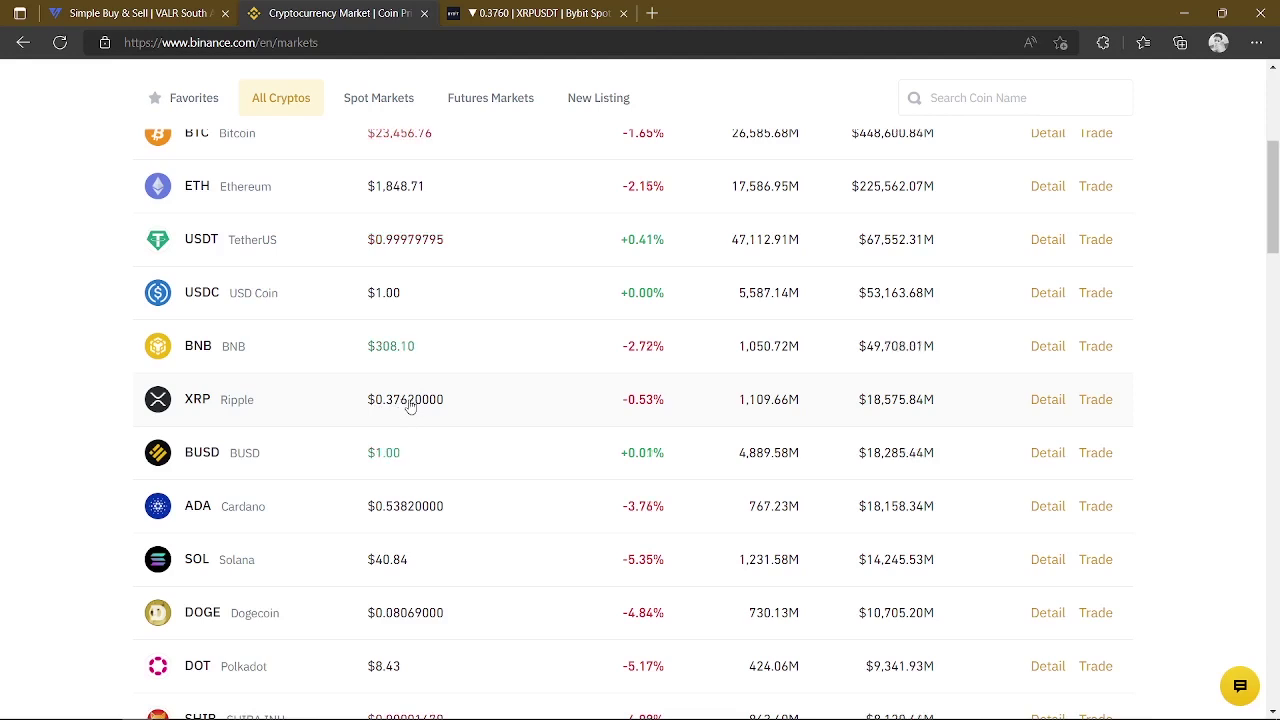
# Return to the Bybit XRP/USDT spot page, reveal the hidden asset balances and dismiss the chat notification
pyautogui.click(540, 13)
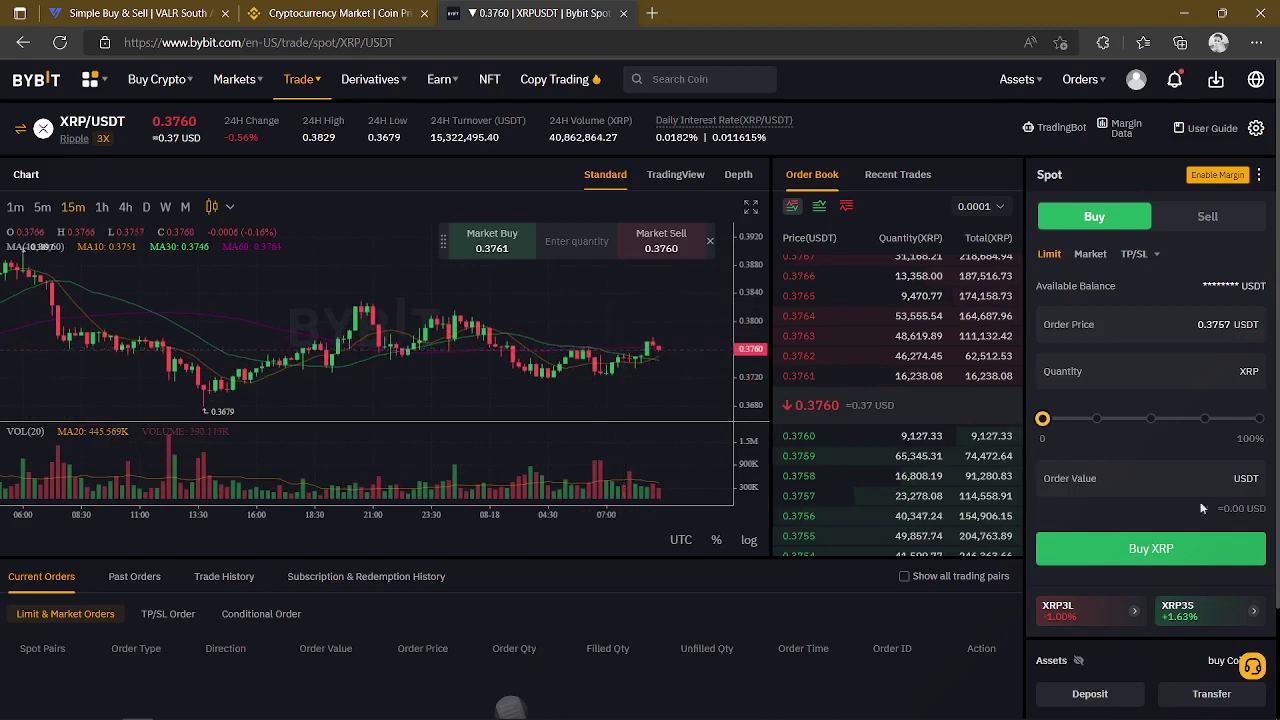
pyautogui.scroll(-2, 872, 478)
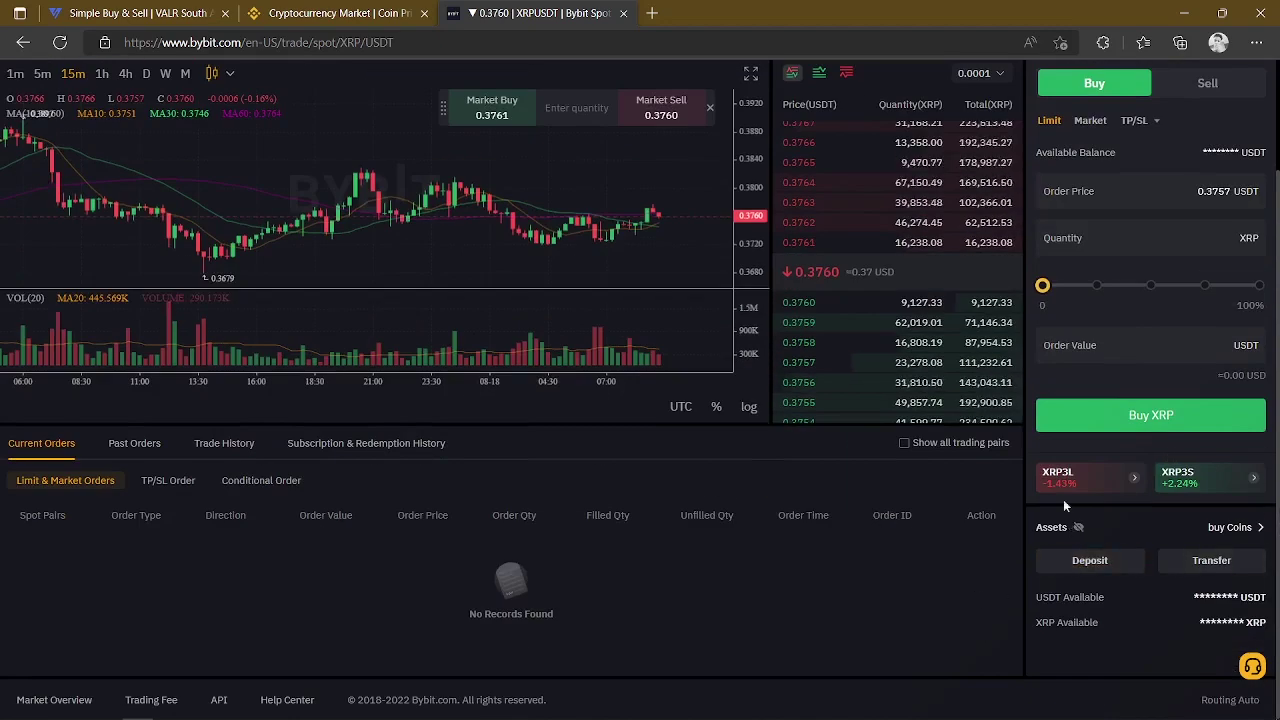
pyautogui.scroll(2, 993, 546)
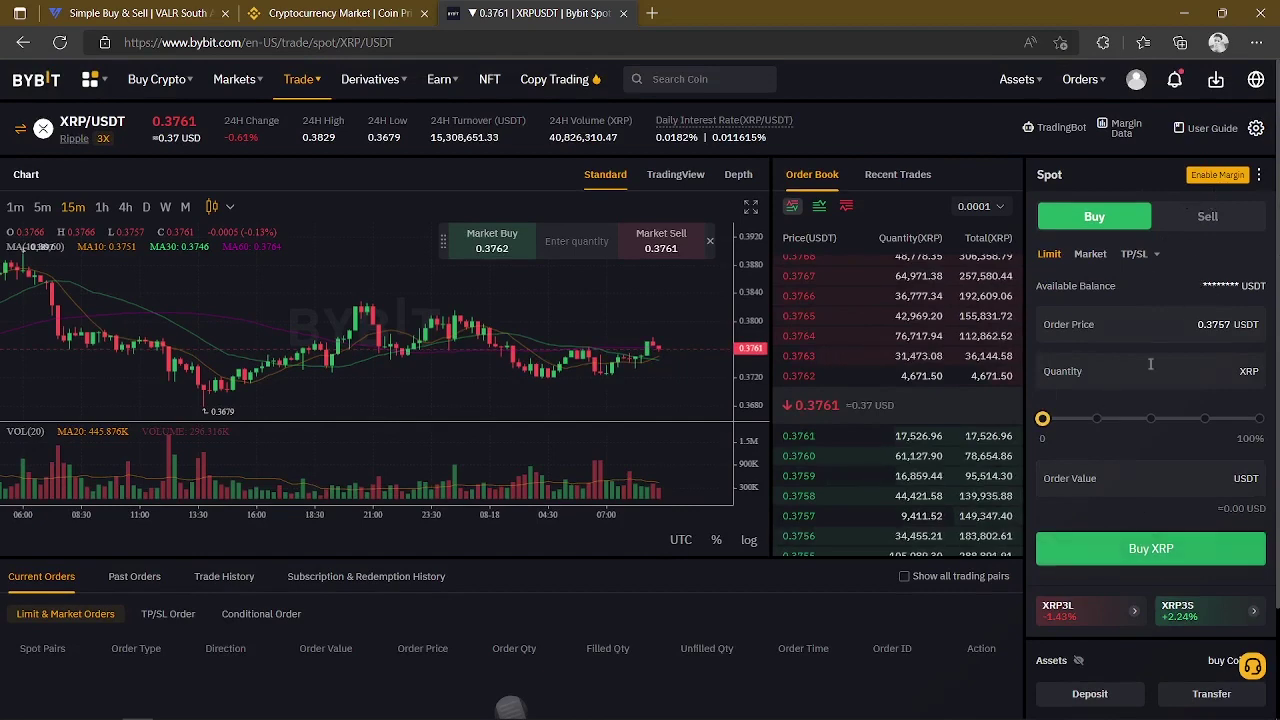
pyautogui.scroll(-1, 1150, 365)
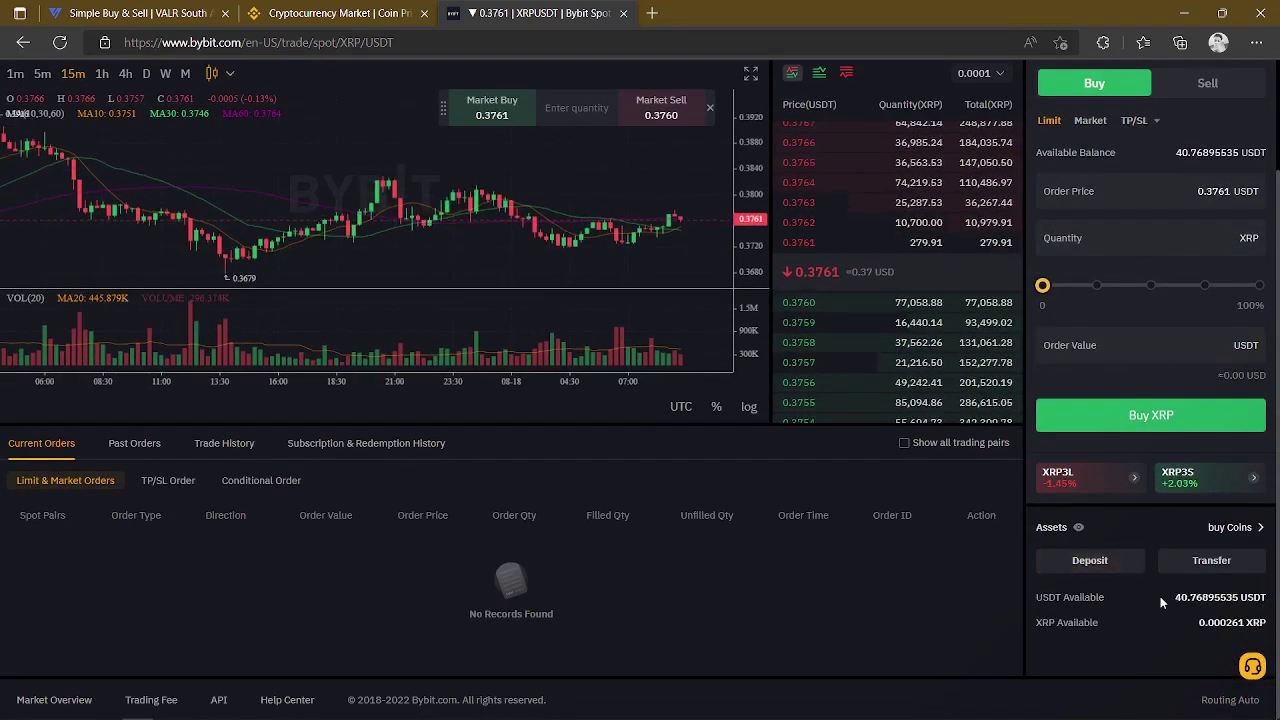
pyautogui.scroll(1, 937, 594)
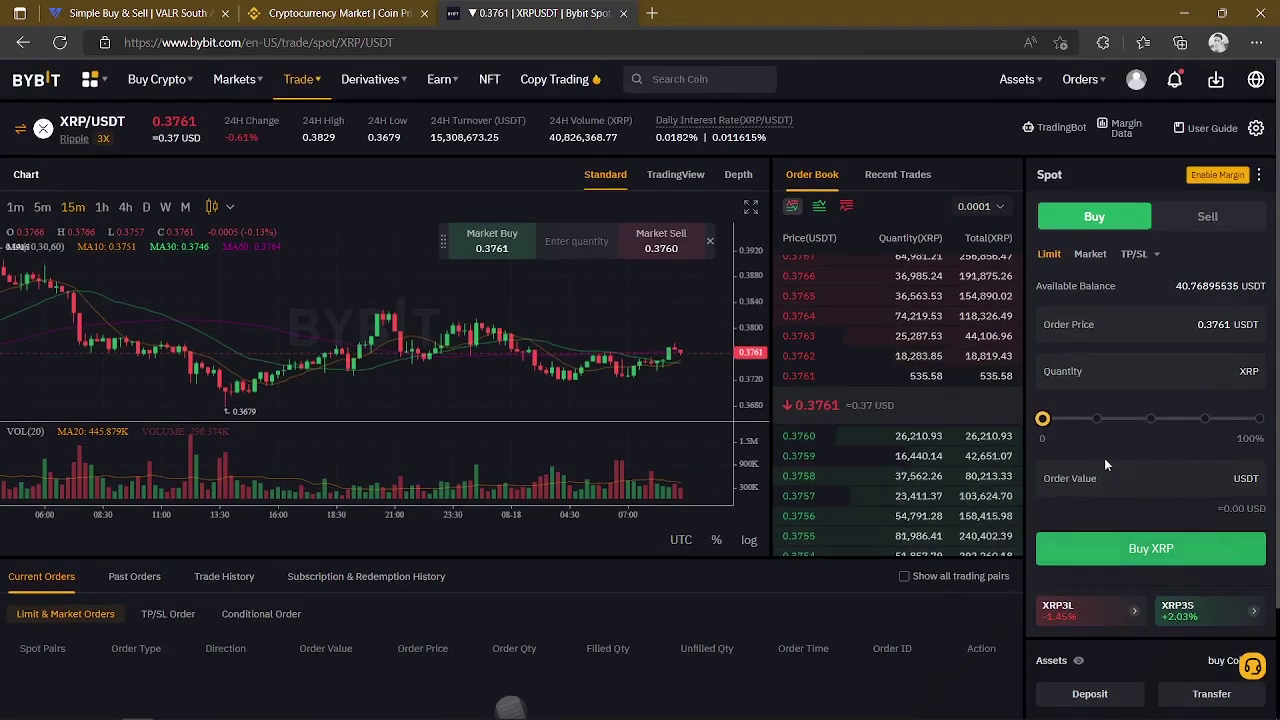
pyautogui.moveTo(1042, 420)
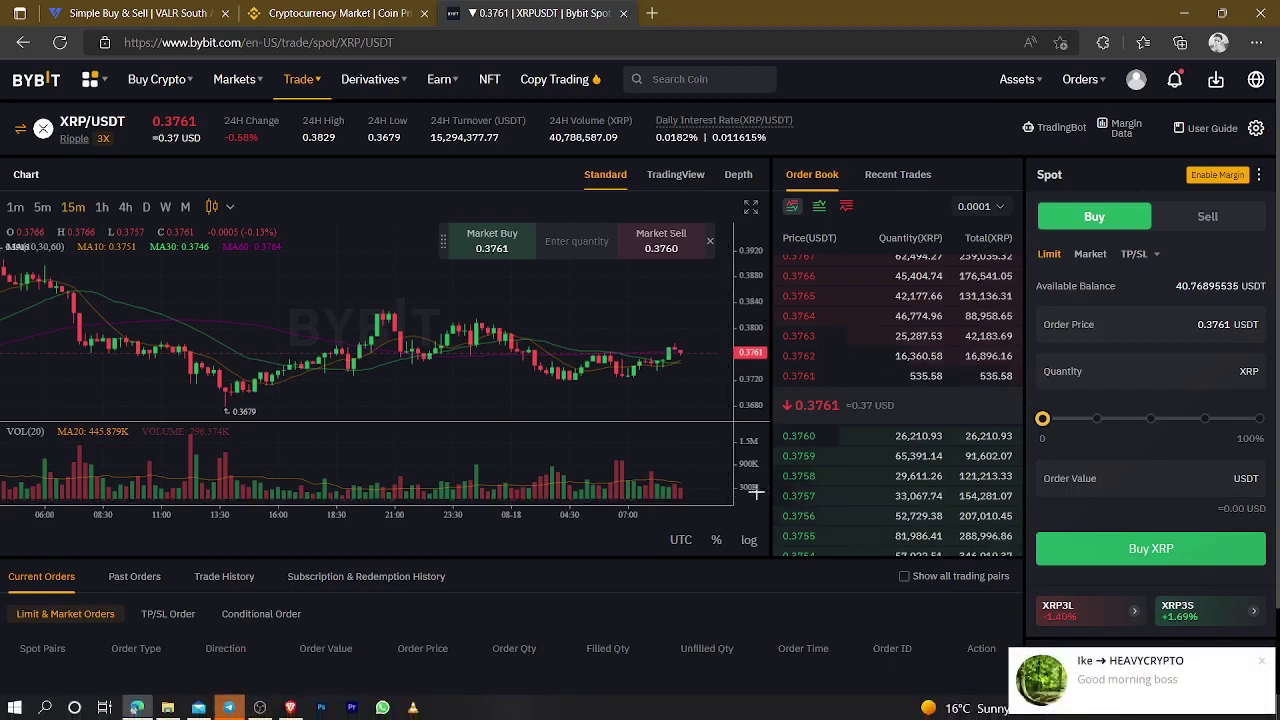
pyautogui.click(1265, 665)
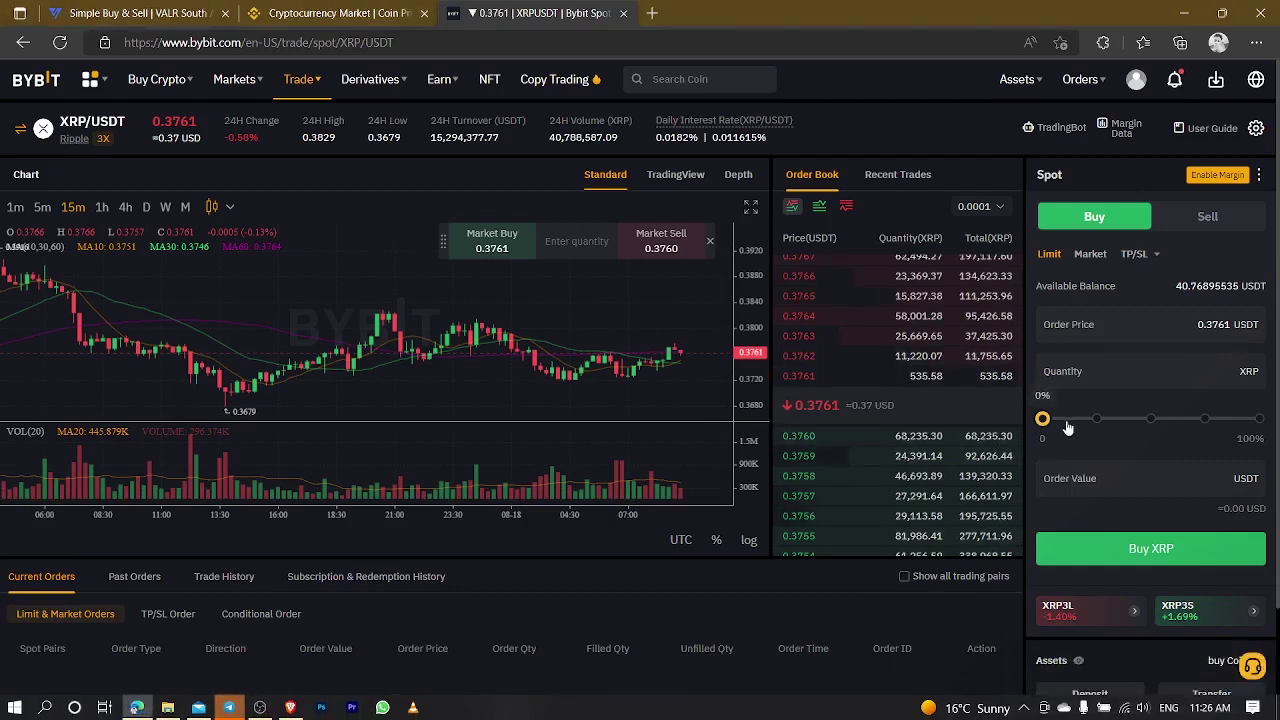
# Place a limit buy order for XRP at 0.3763 USDT using 100% of the available USDT balance
pyautogui.moveTo(1043, 419); pyautogui.dragTo(1258, 419)
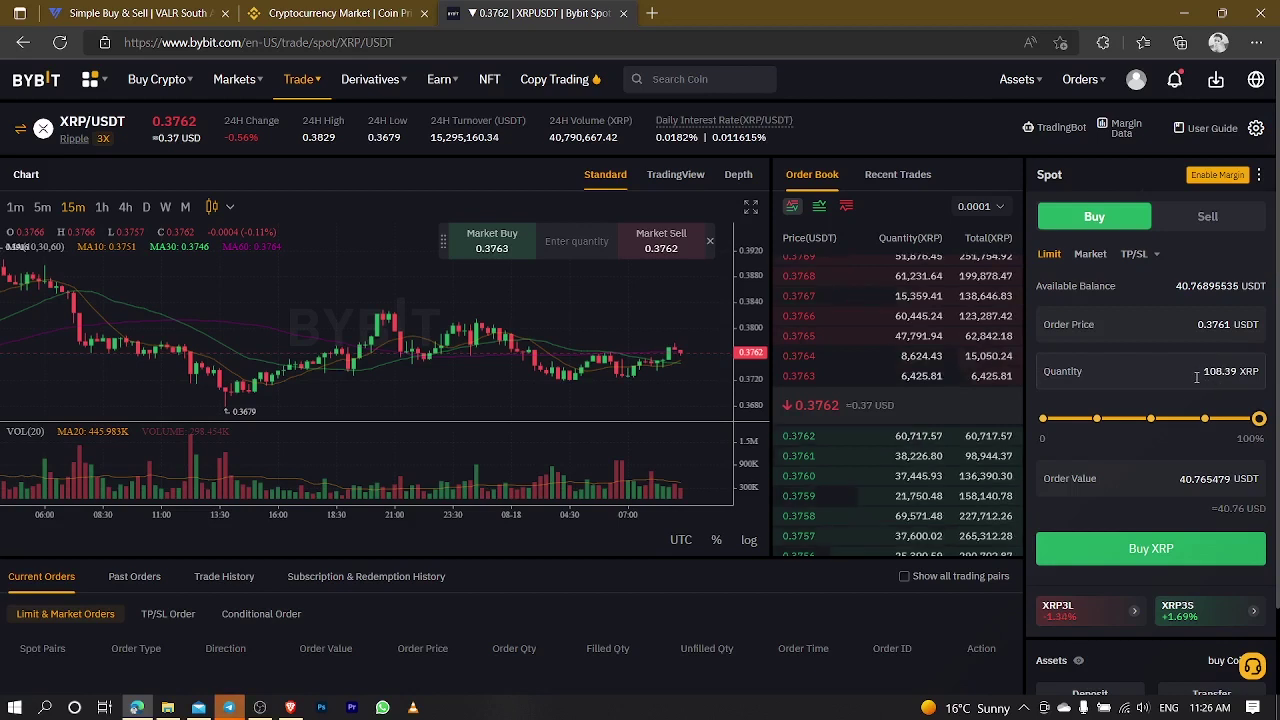
pyautogui.doubleClick(1210, 372)
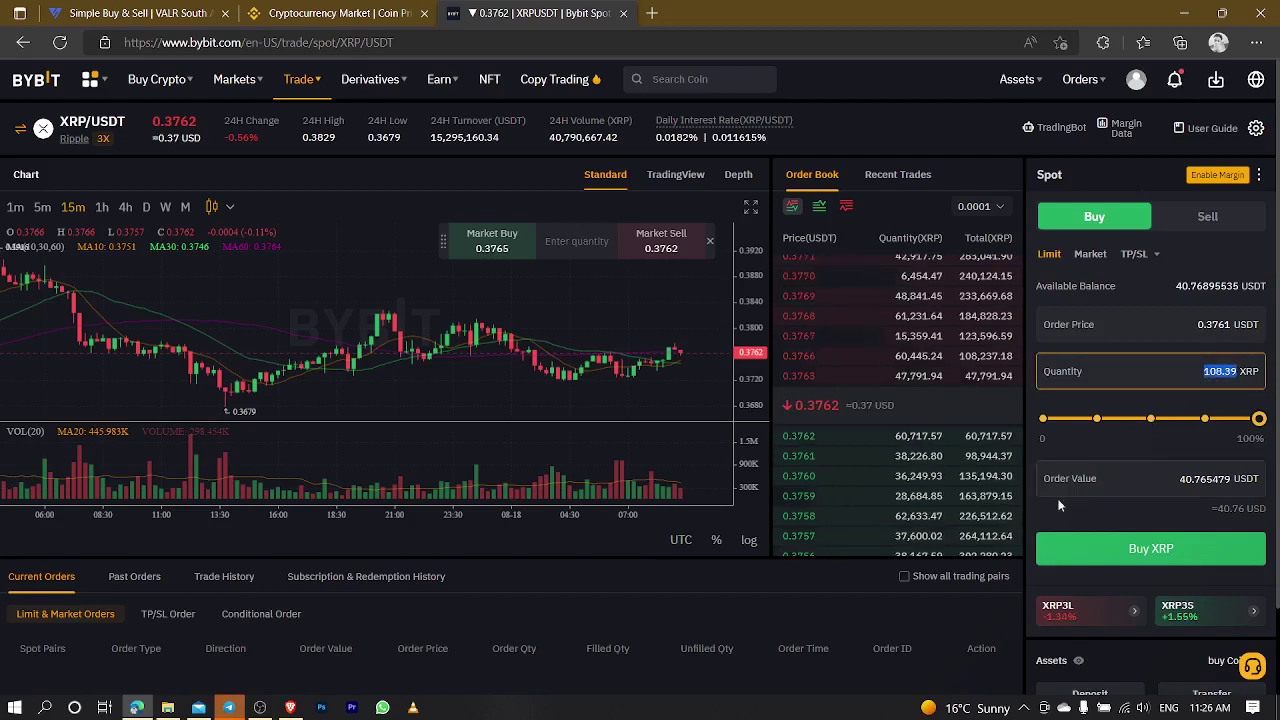
pyautogui.click(879, 622)
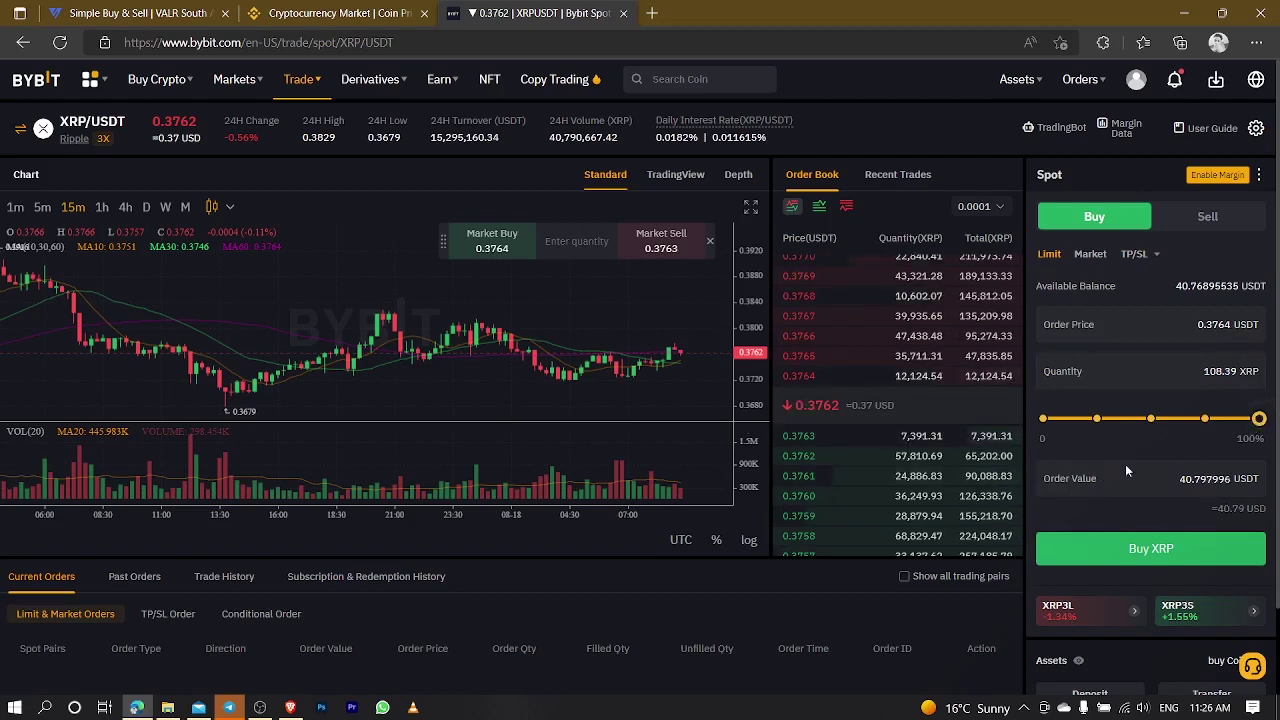
pyautogui.moveTo(1258, 418)
pyautogui.mouseDown()
pyautogui.moveTo(1242, 425)
pyautogui.moveTo(1258, 420)
pyautogui.mouseUp()
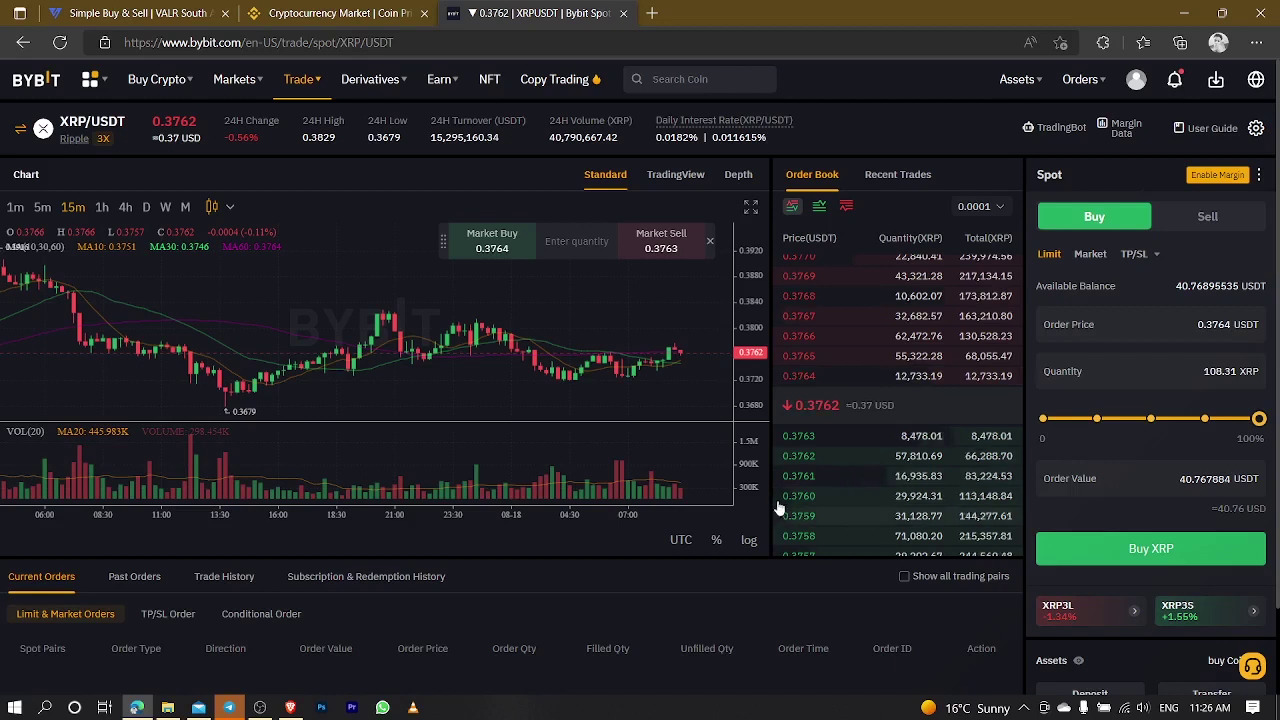
pyautogui.click(800, 442)
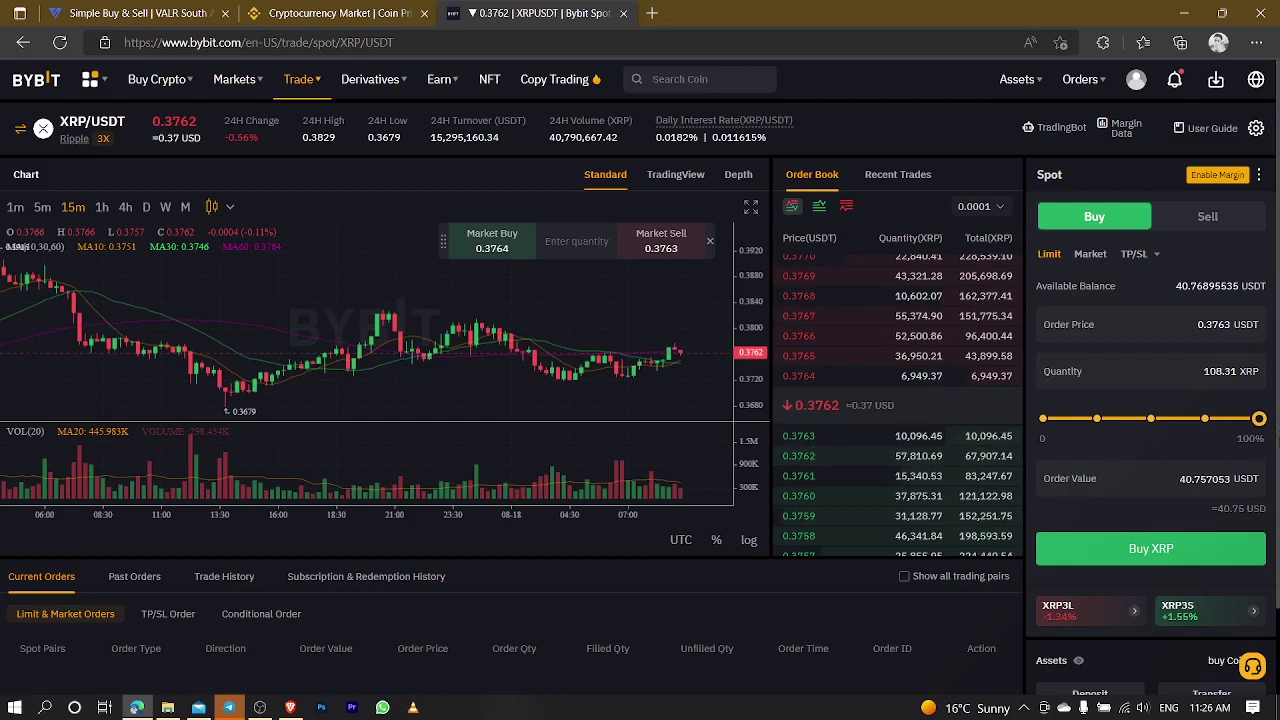
pyautogui.click(1258, 418)
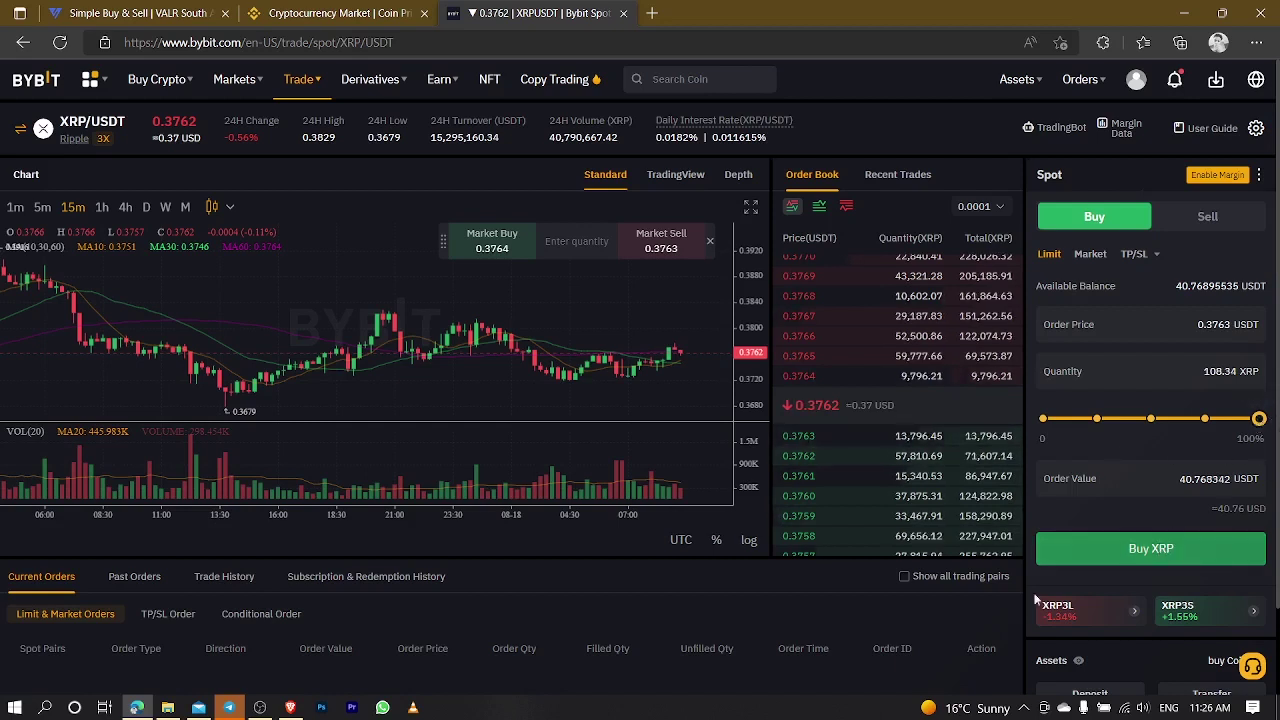
pyautogui.click(1173, 545)
pyautogui.click(575, 515)
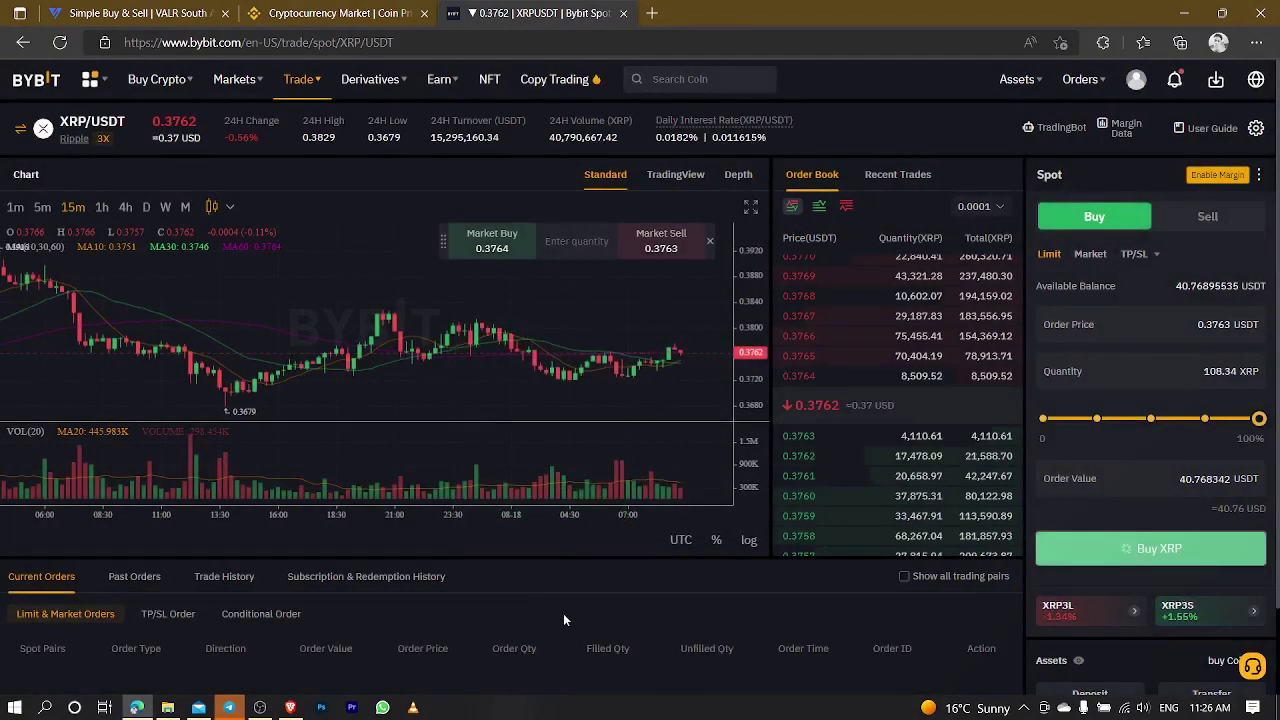
# Check the current orders list and the available USDT and XRP balances on the spot trading page
pyautogui.scroll(-2, 600, 612)
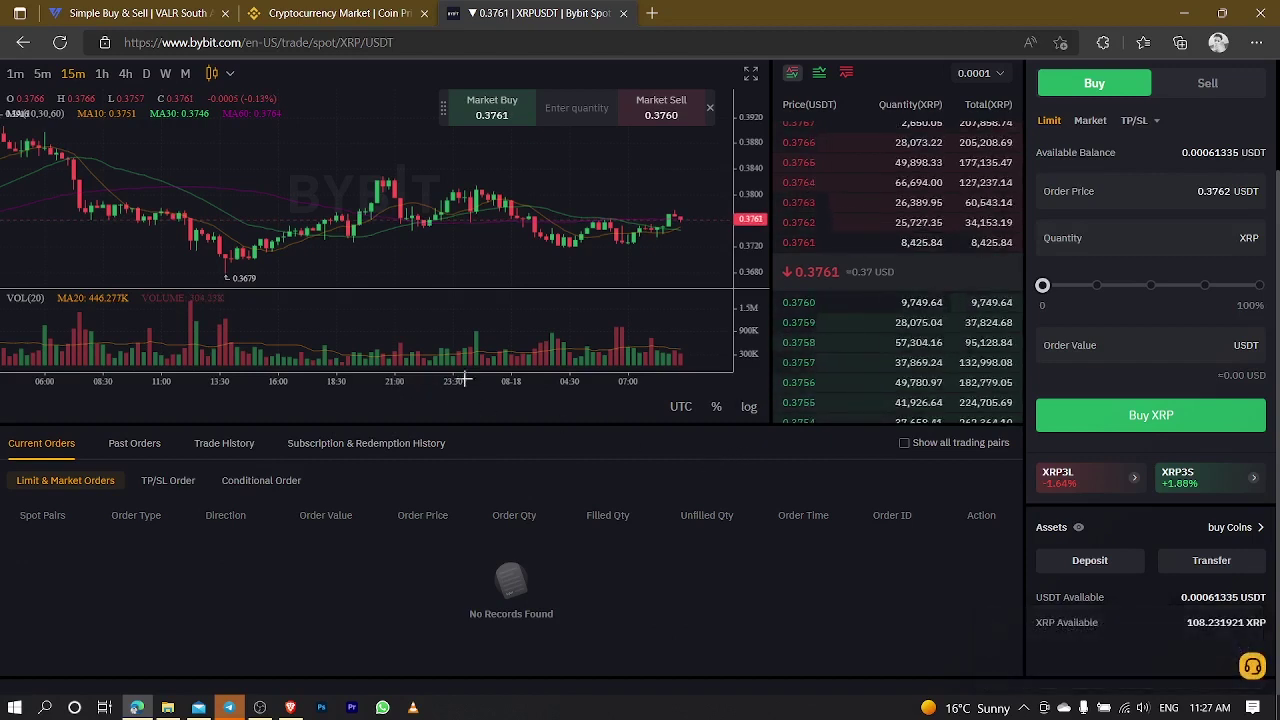
pyautogui.scroll(2, 744, 566)
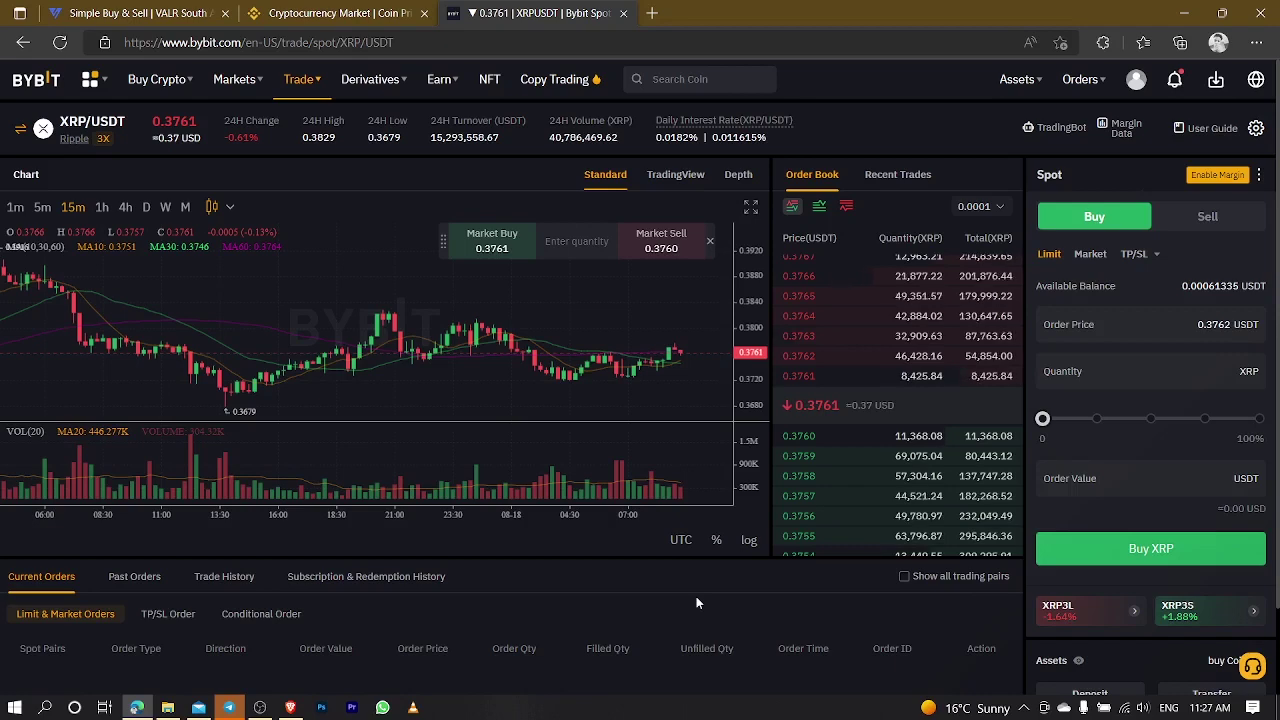
pyautogui.scroll(-2, 696, 596)
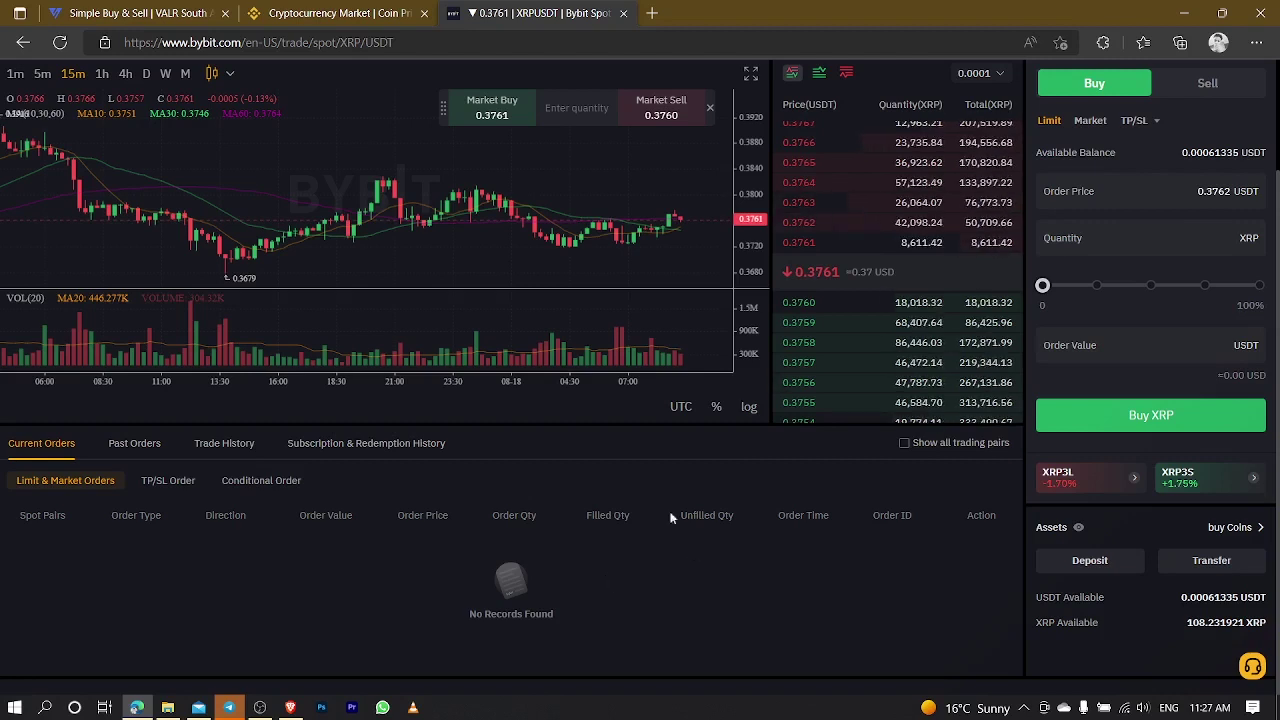
pyautogui.scroll(2, 775, 575)
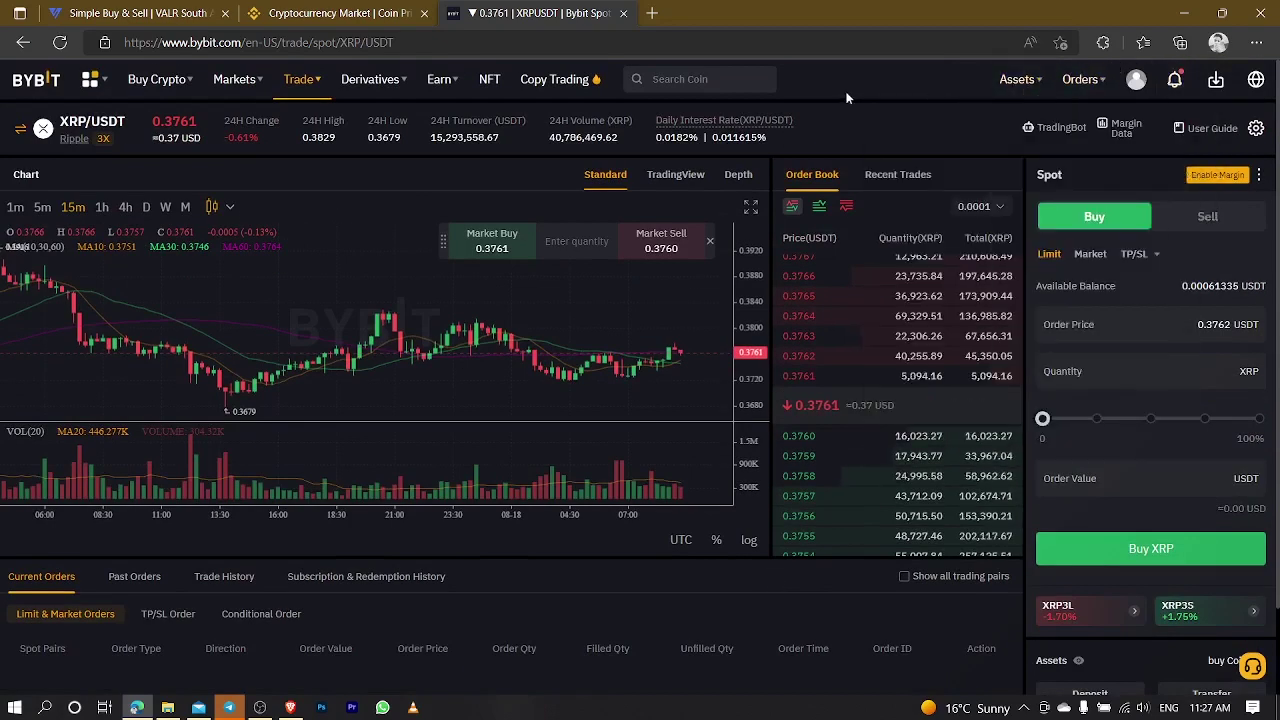
# Open the withdrawal form from the assets overview and set both the coin and the chain type to XRP
pyautogui.click(1010, 86)
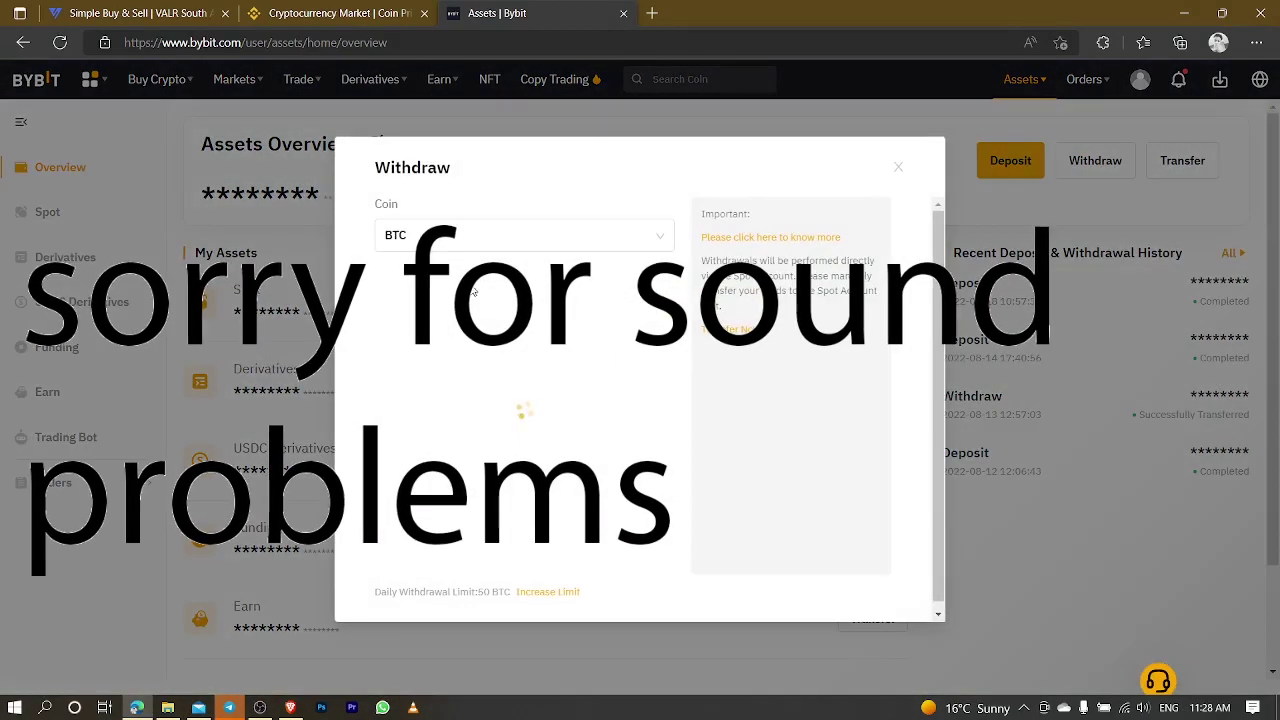
pyautogui.click(599, 248)
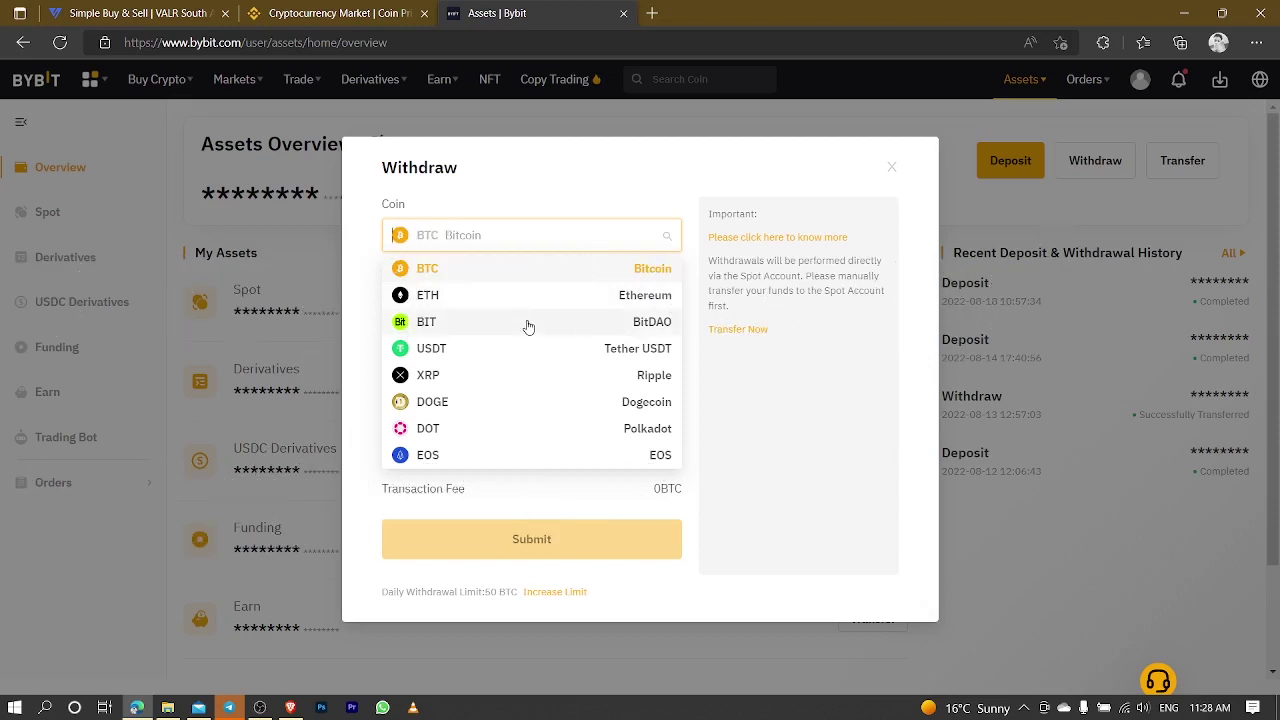
pyautogui.click(440, 381)
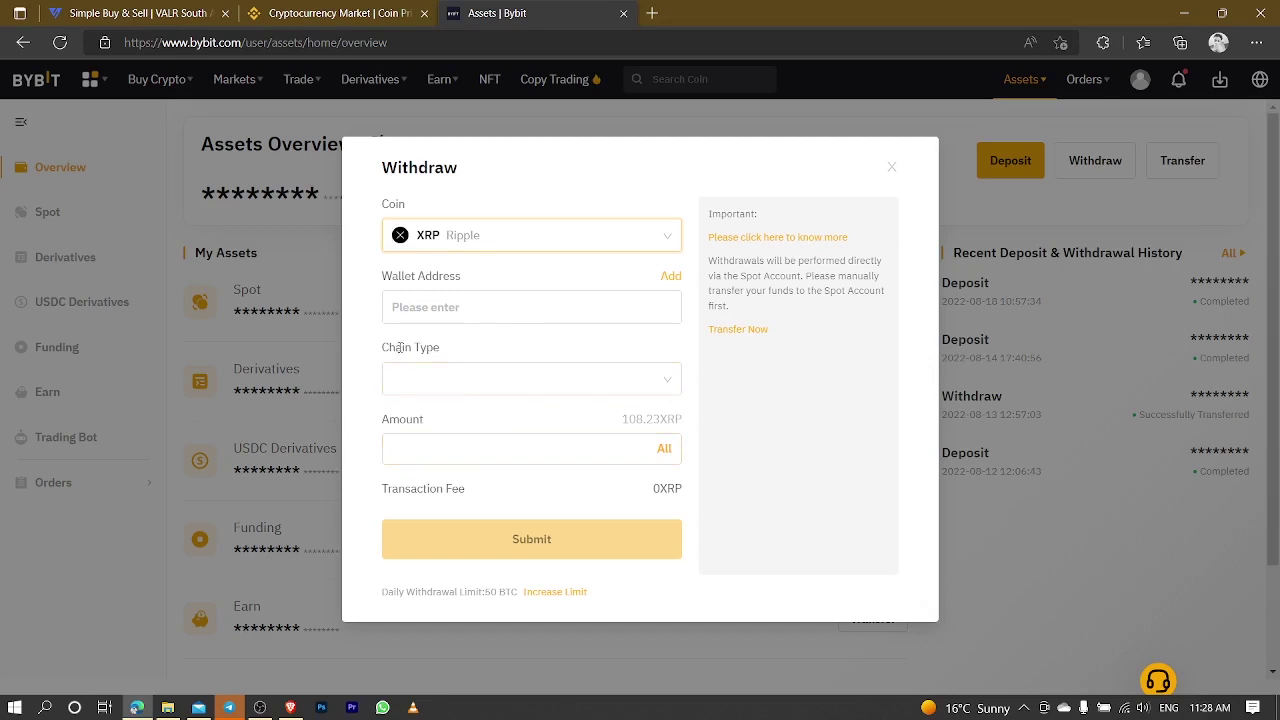
pyautogui.click(588, 380)
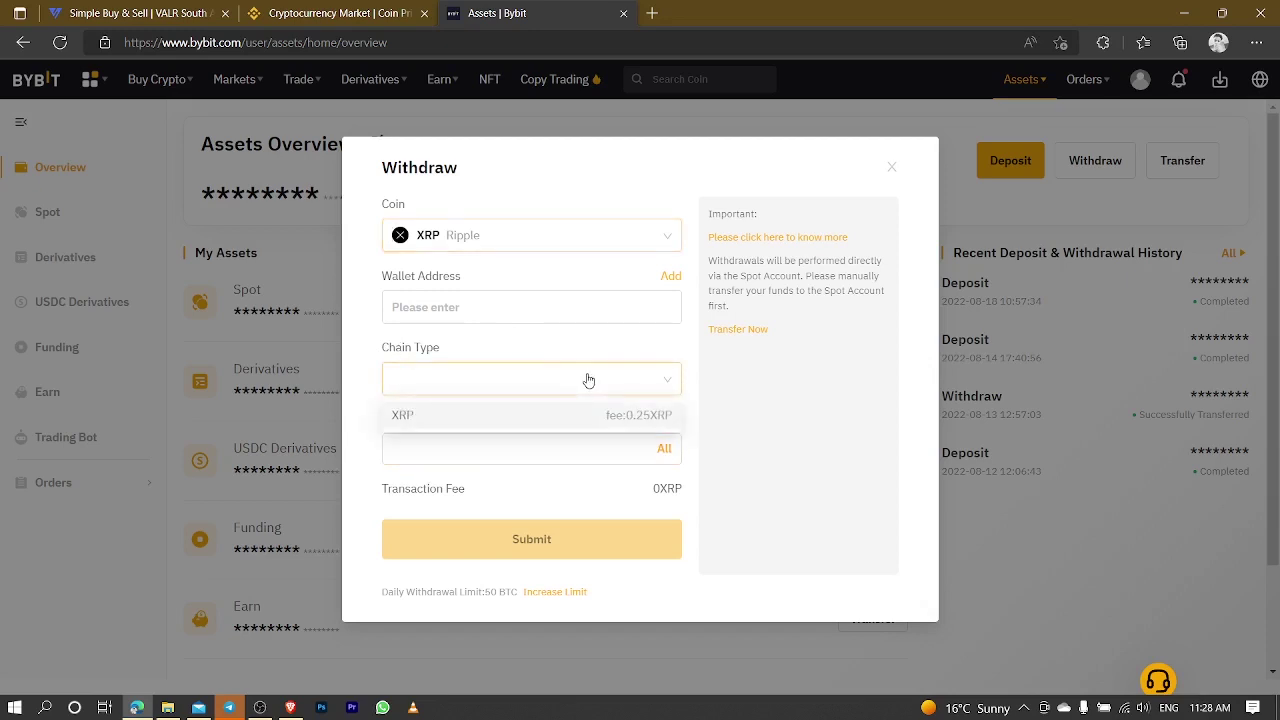
pyautogui.click(554, 417)
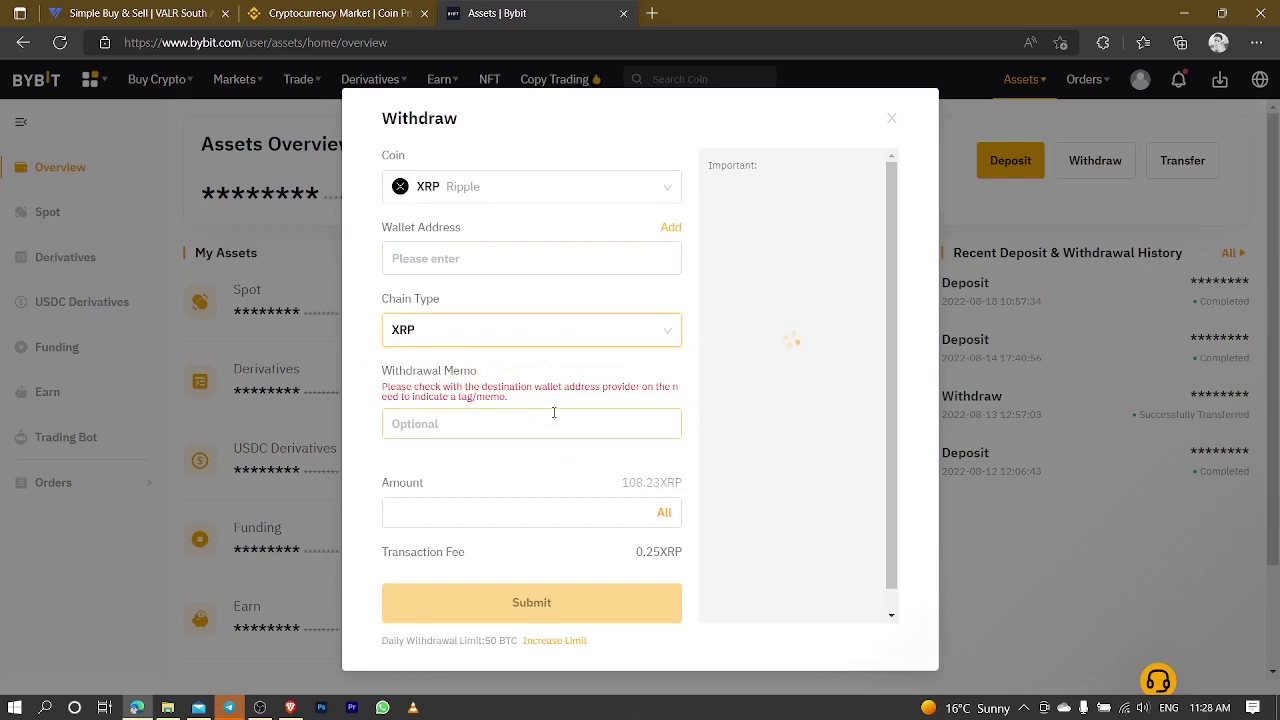
pyautogui.click(588, 329)
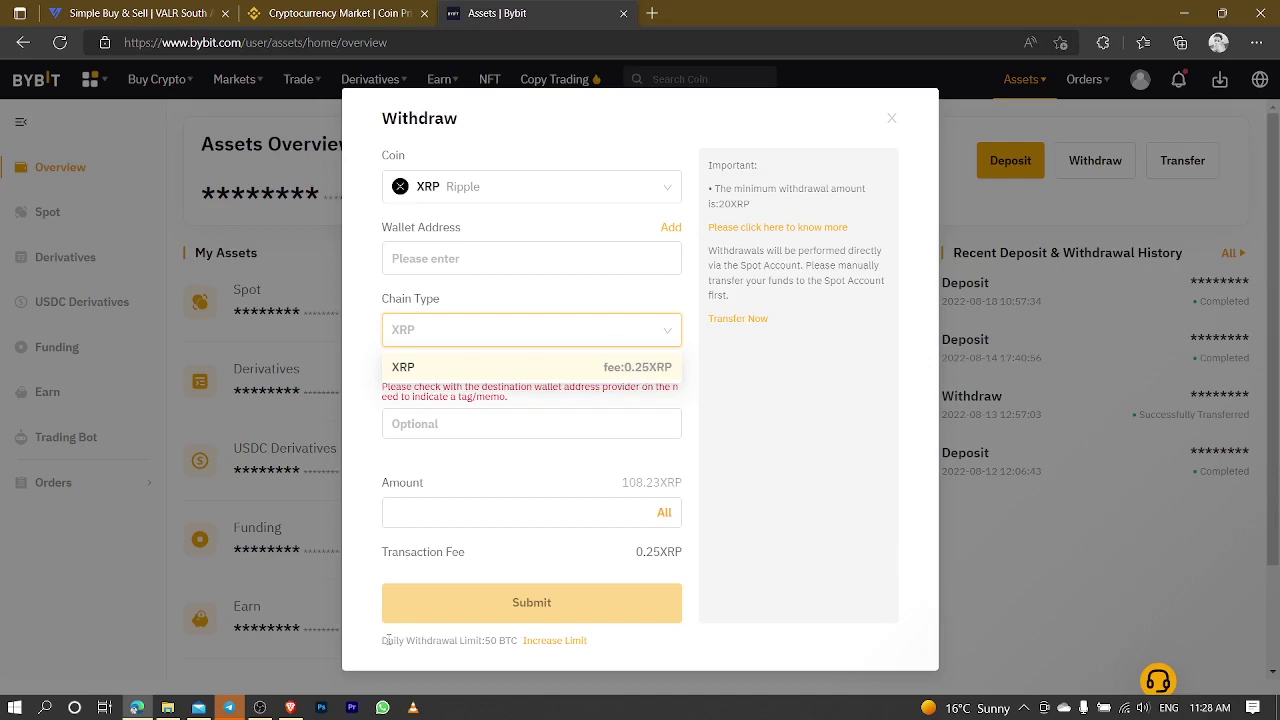
# Switch to the Brave browser, load coingecko.com and open the XRP price page
pyautogui.click(290, 707)
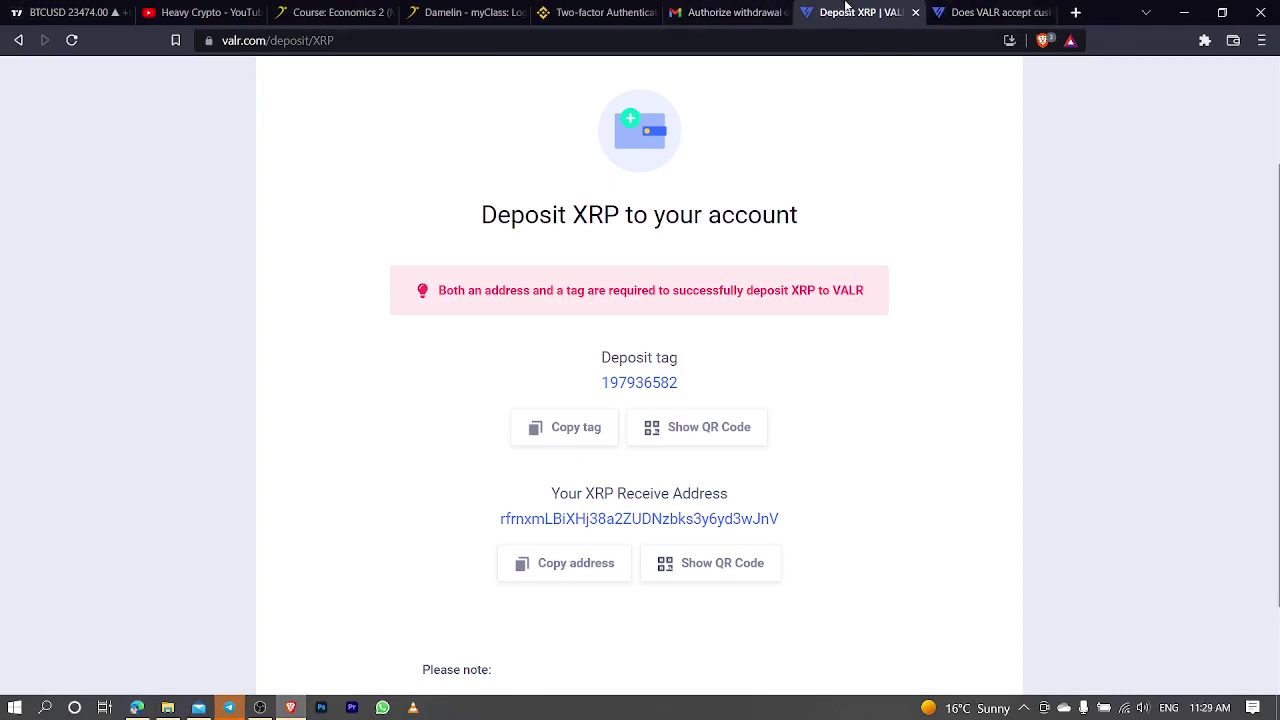
pyautogui.click(798, 33)
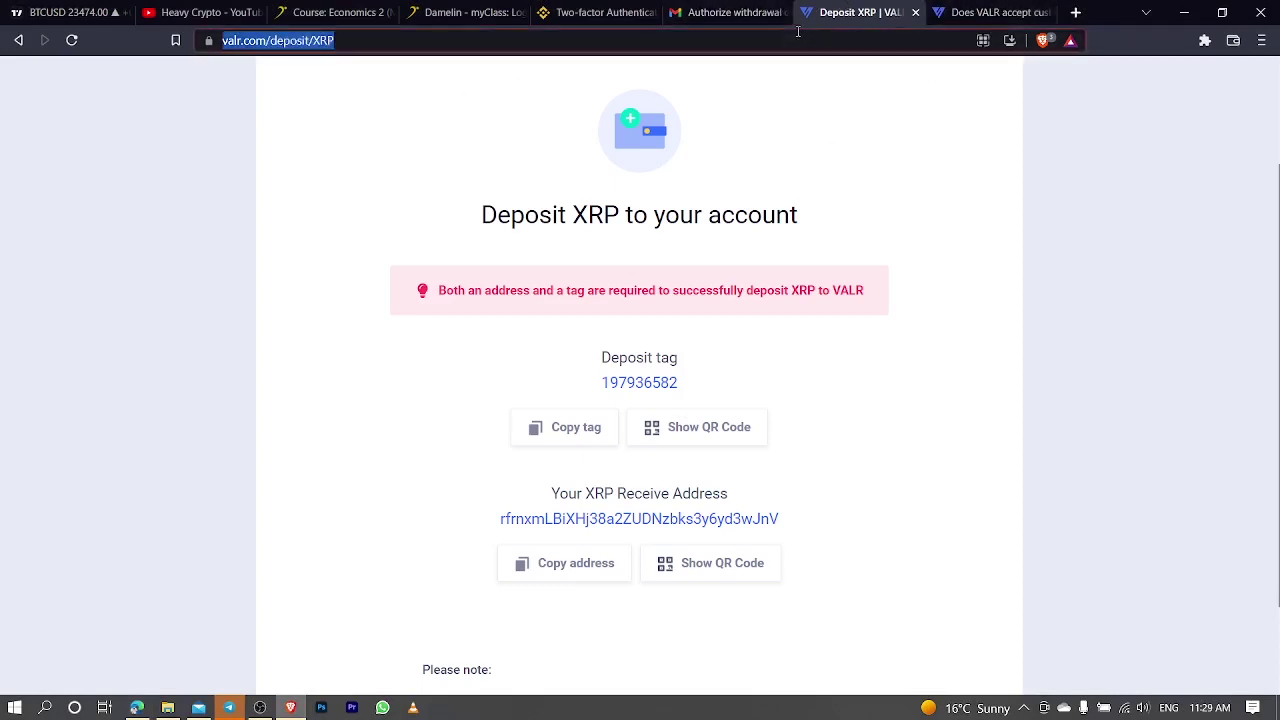
pyautogui.write('coin')
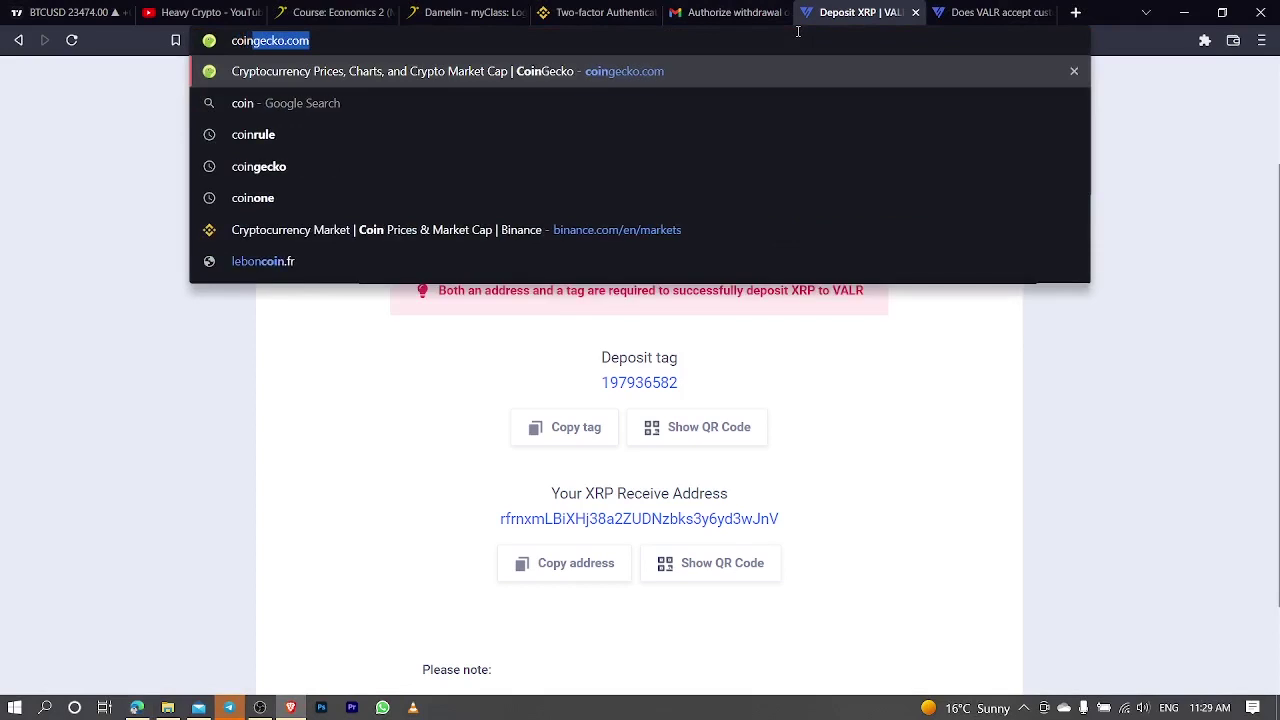
pyautogui.press('Return')
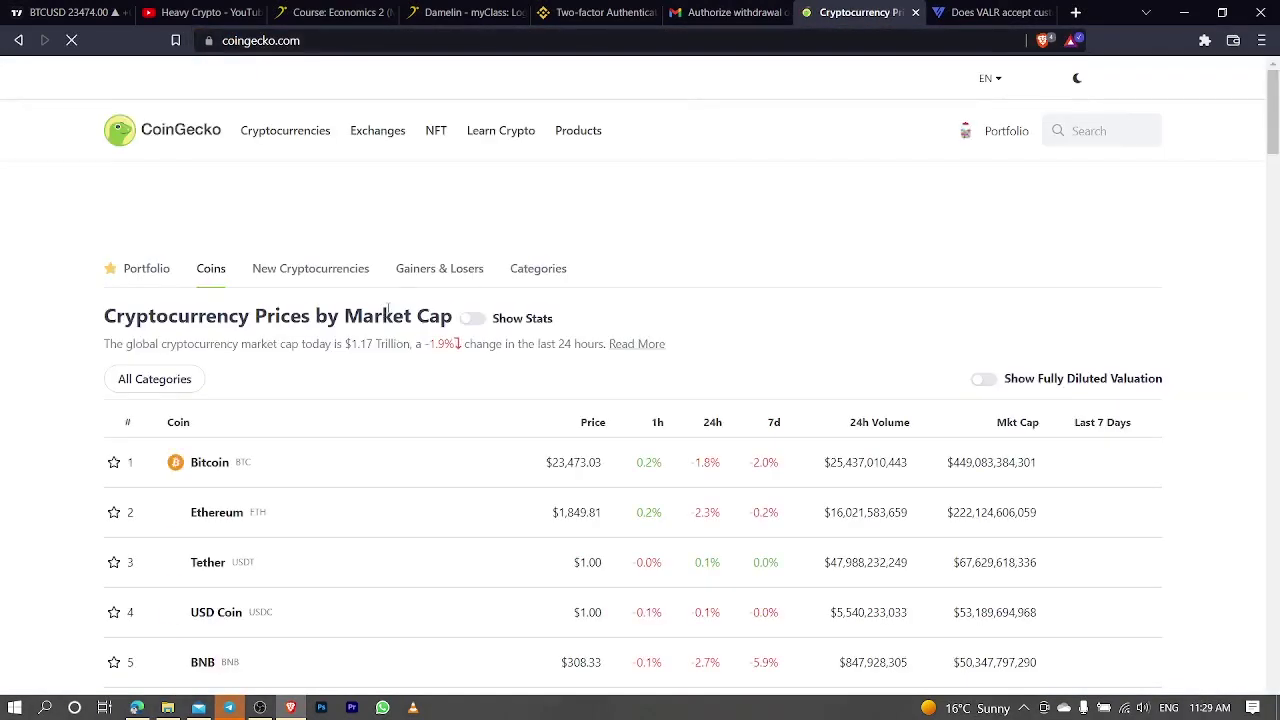
pyautogui.scroll(-2, 306, 566)
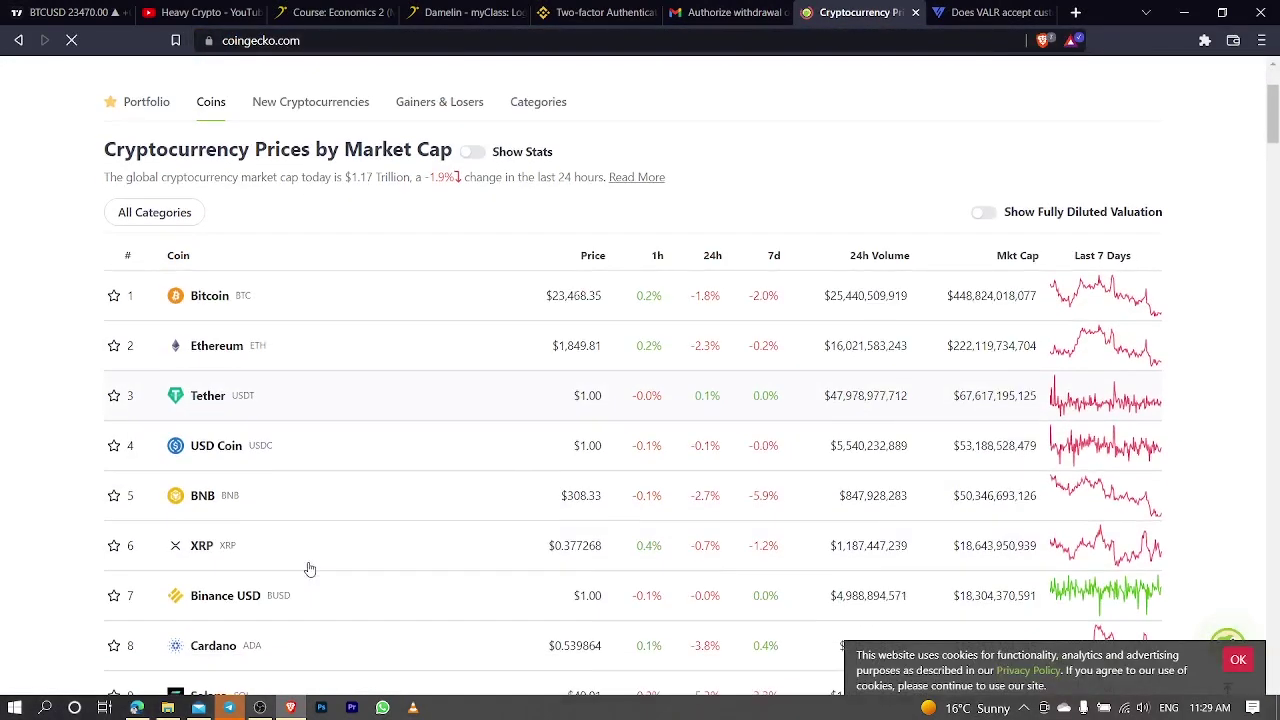
pyautogui.click(200, 547)
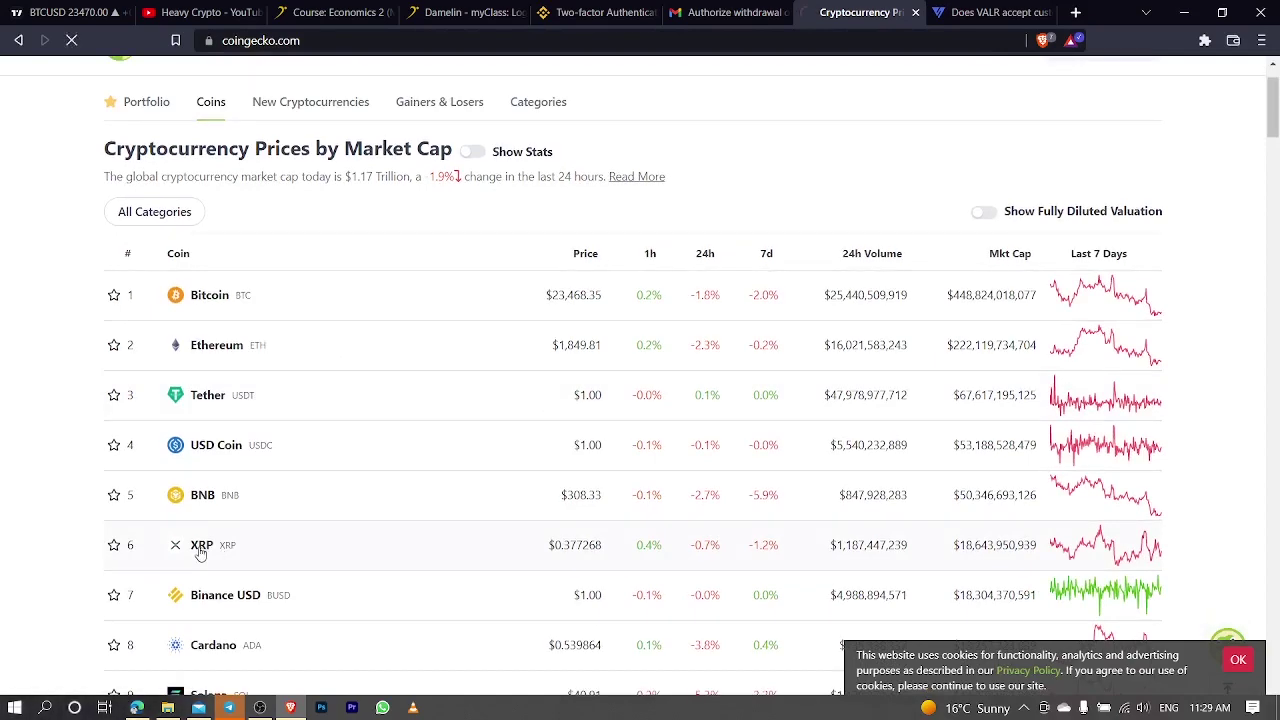
pyautogui.scroll(-5, 472, 320)
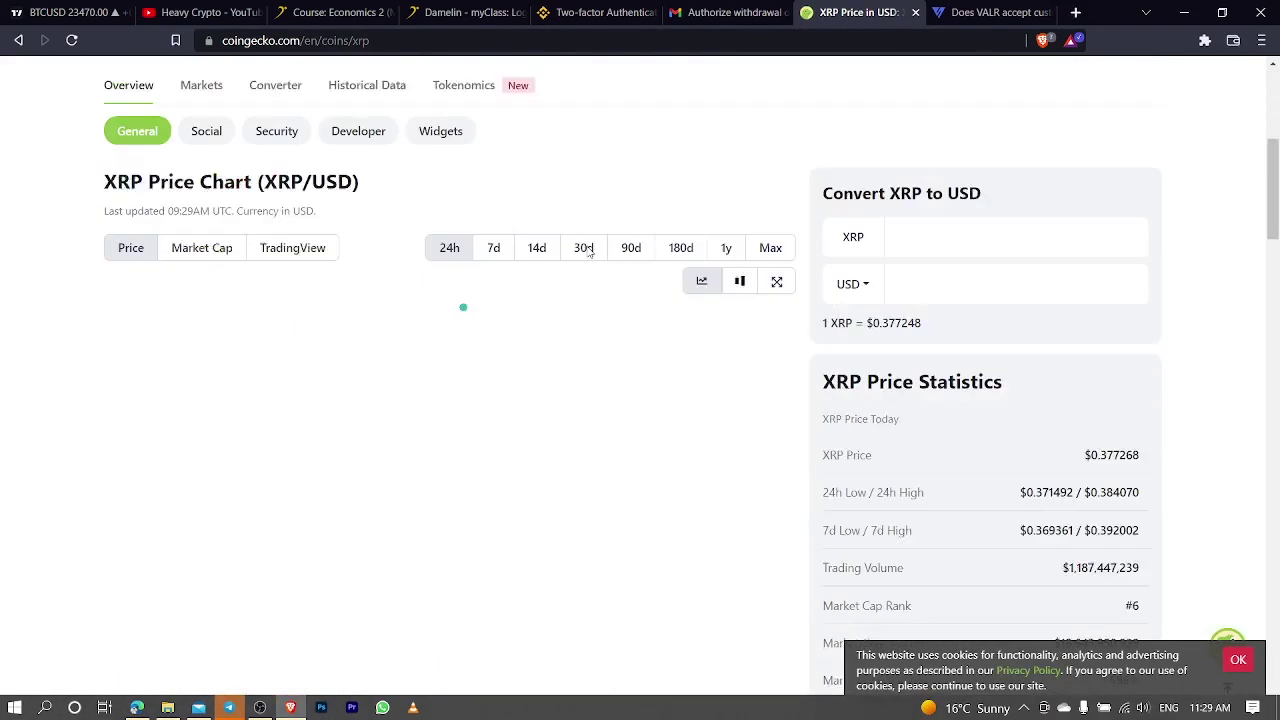
pyautogui.scroll(3, 645, 402)
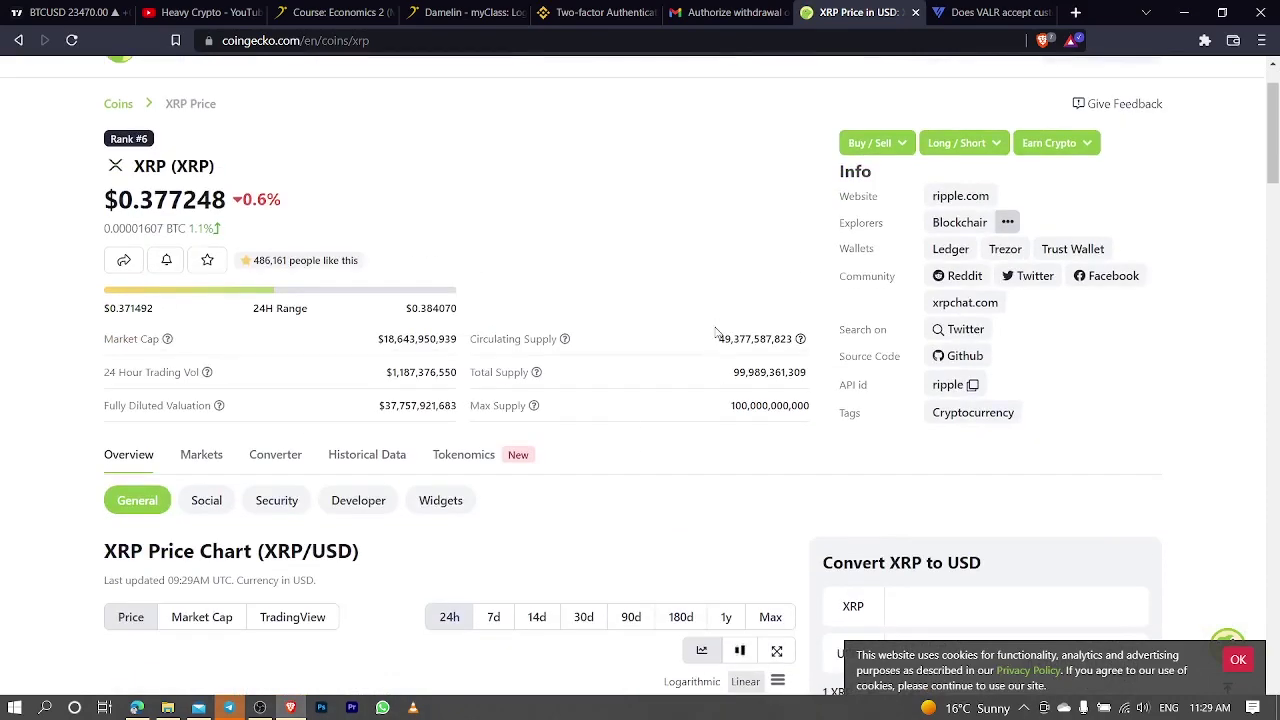
# Switch back to the Bybit withdrawal form in Edge and check the fee listed for the XRP chain
pyautogui.click(137, 707)
pyautogui.click(560, 368)
pyautogui.click(675, 330)
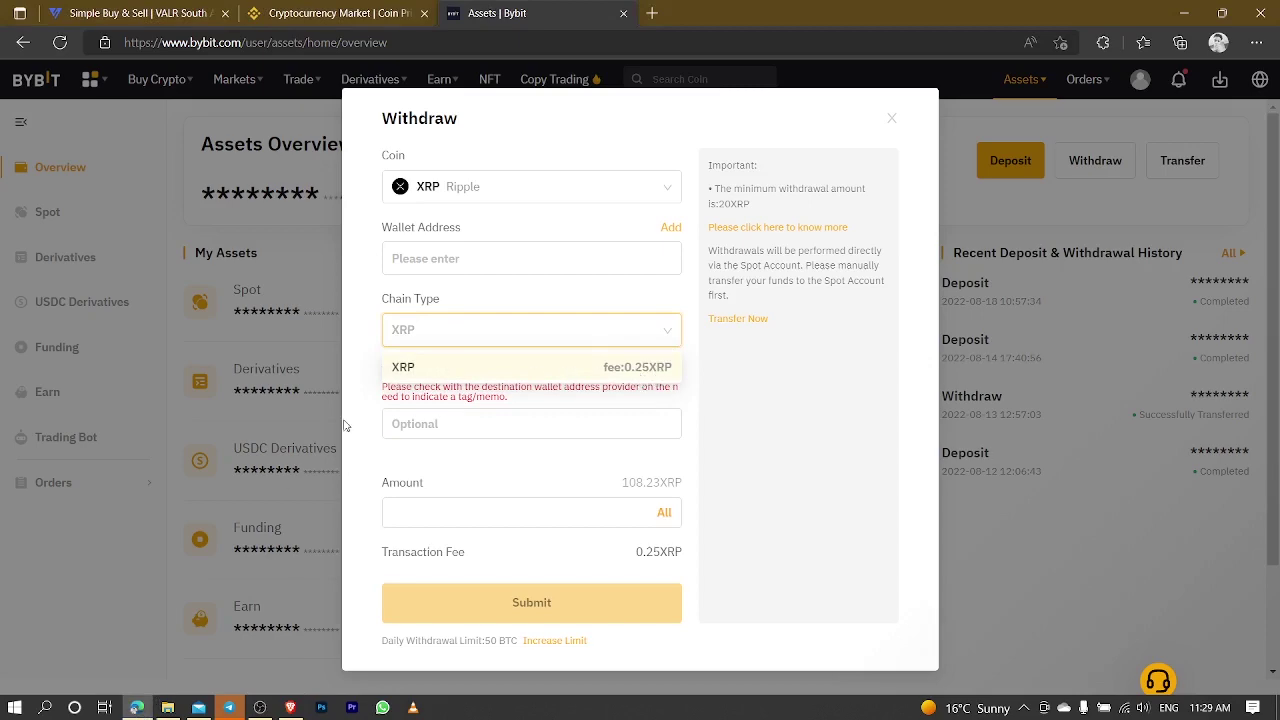
# Return to CoinGecko's XRP page in Brave and convert 0.25 XRP to US dollars
pyautogui.click(290, 707)
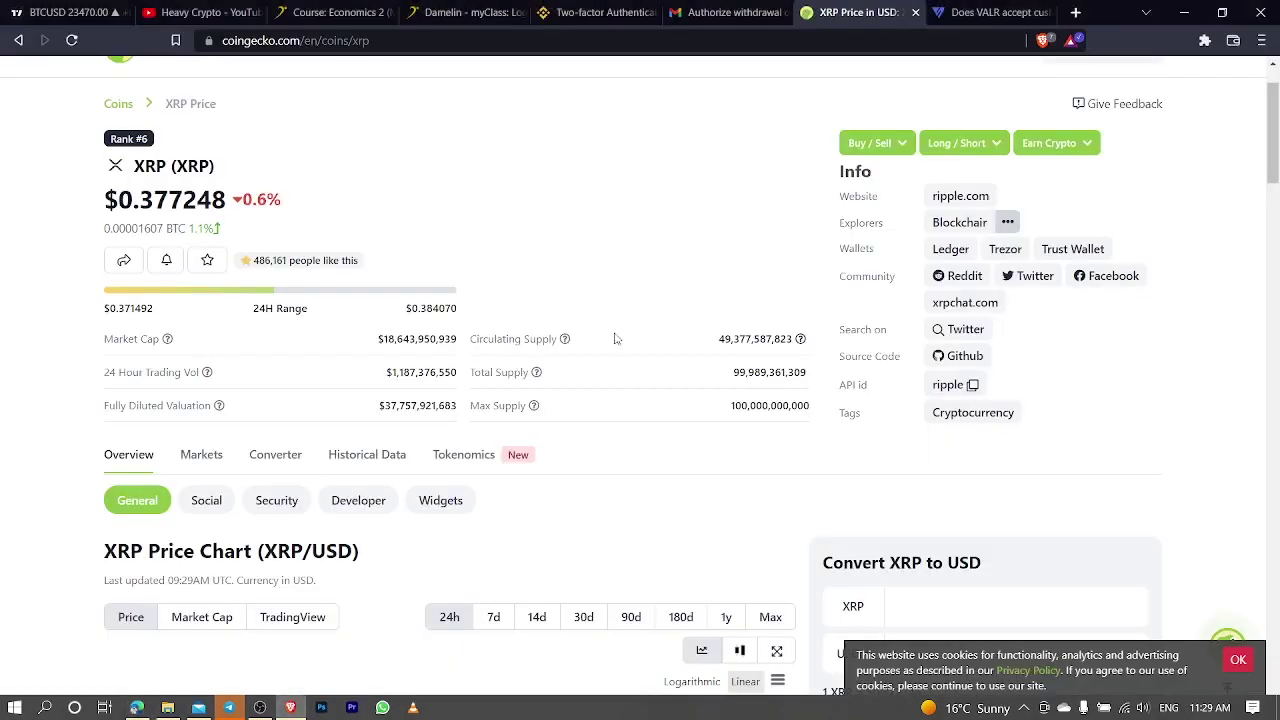
pyautogui.scroll(-5, 706, 446)
pyautogui.click(949, 191)
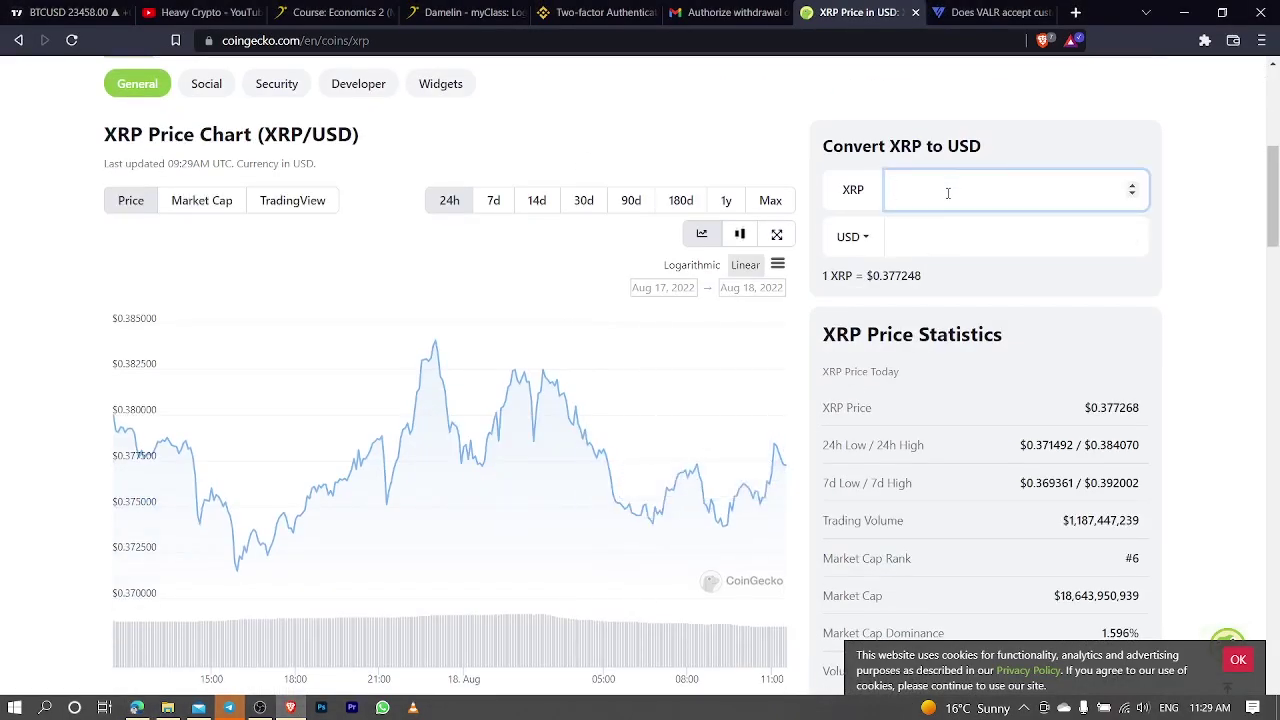
pyautogui.scroll(-1, 948, 193)
pyautogui.write('0.')
pyautogui.write('25')
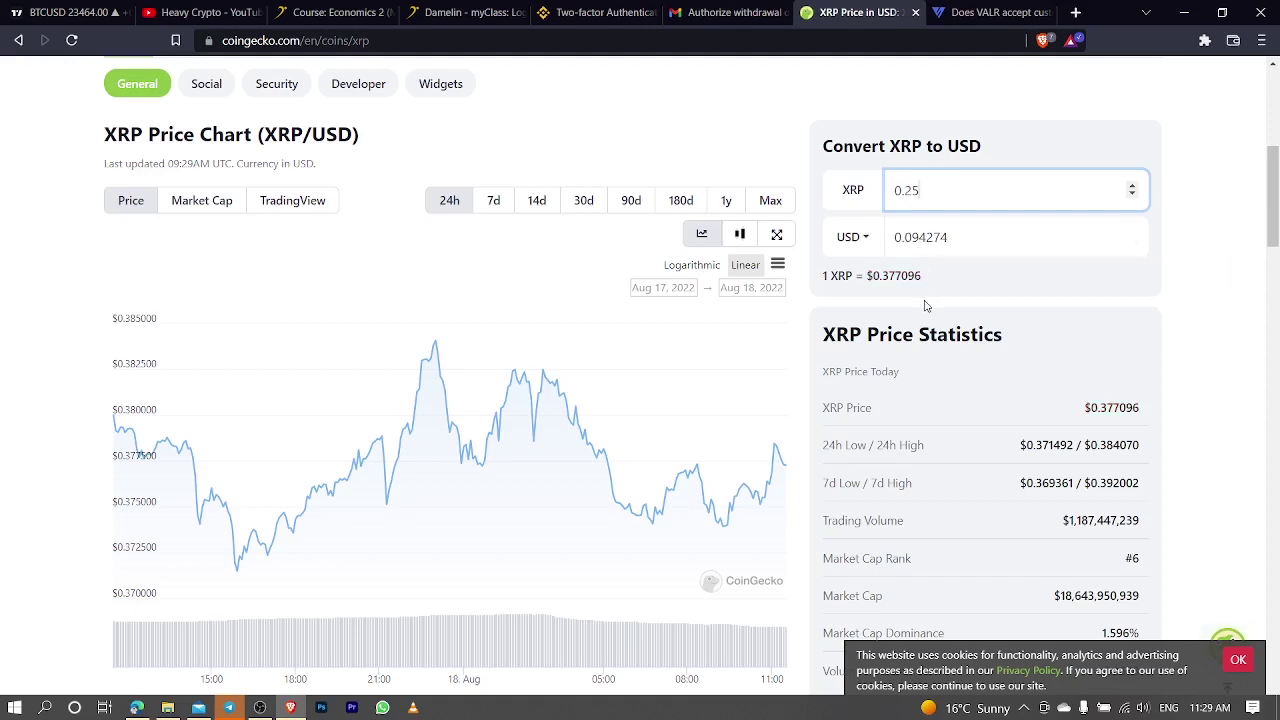
pyautogui.doubleClick(959, 238)
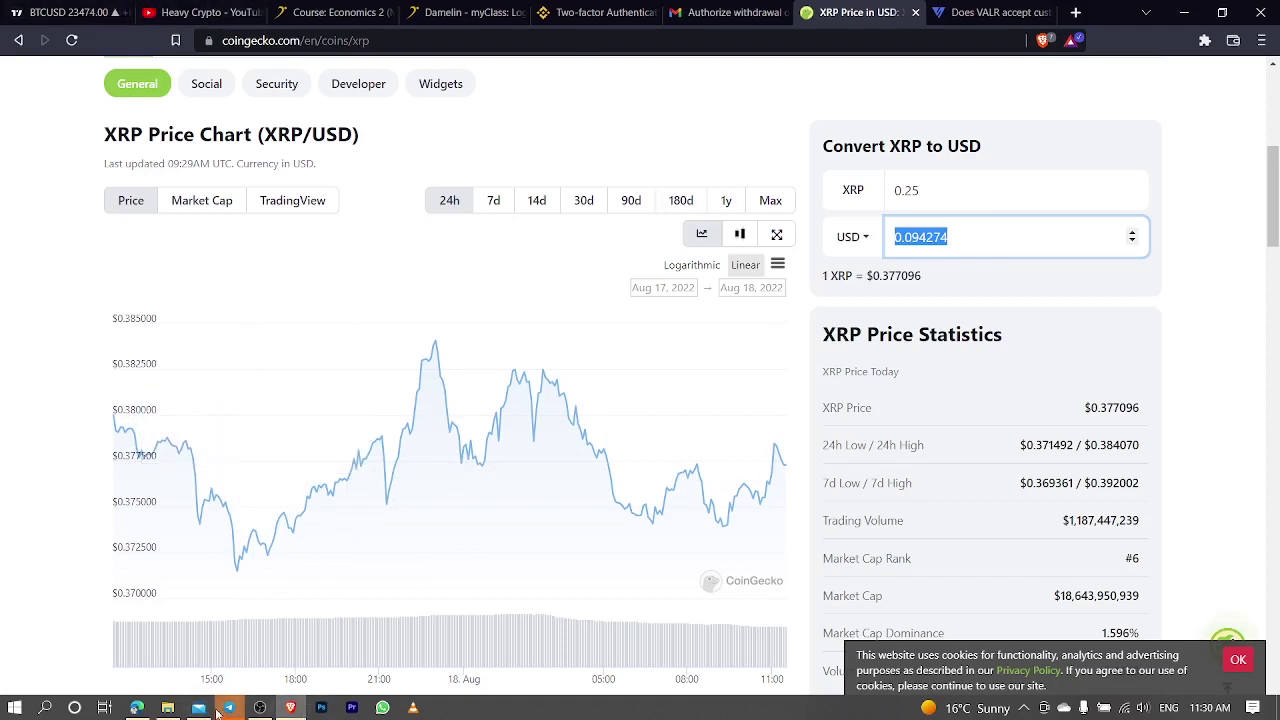
# Return to Edge and open the XRP deposit page from the VALR wallets
pyautogui.click(137, 707)
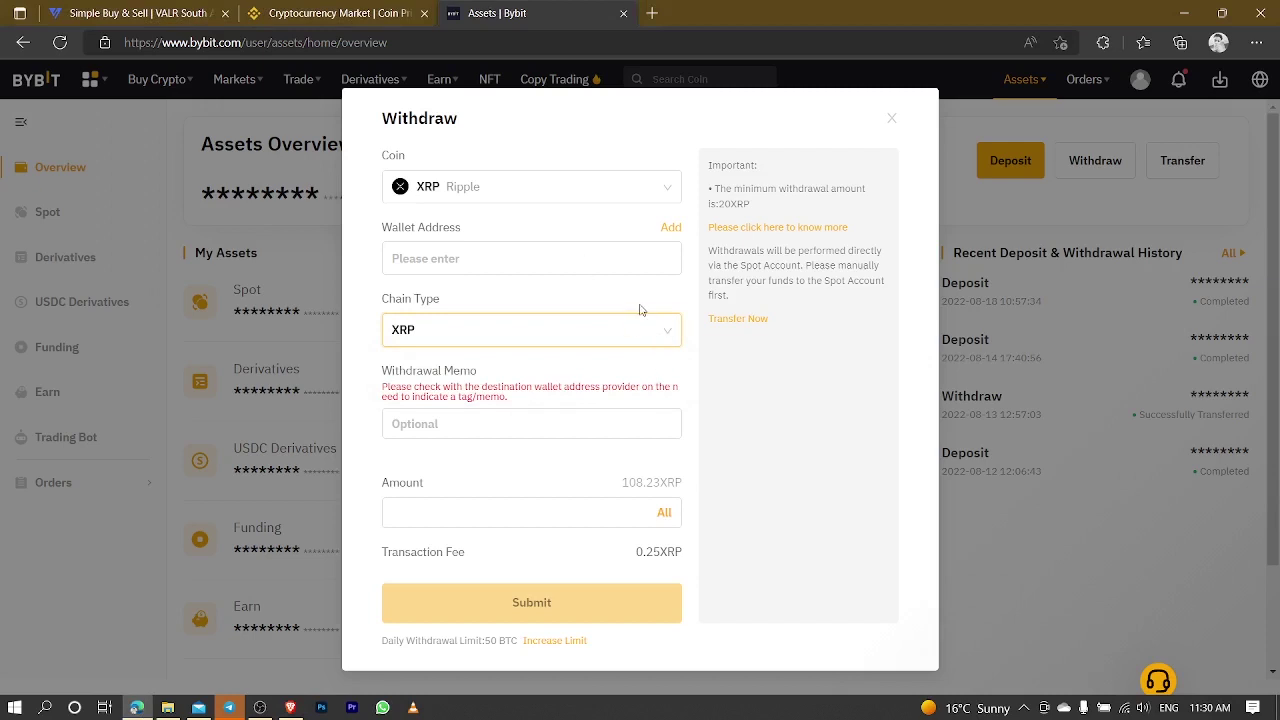
pyautogui.click(205, 12)
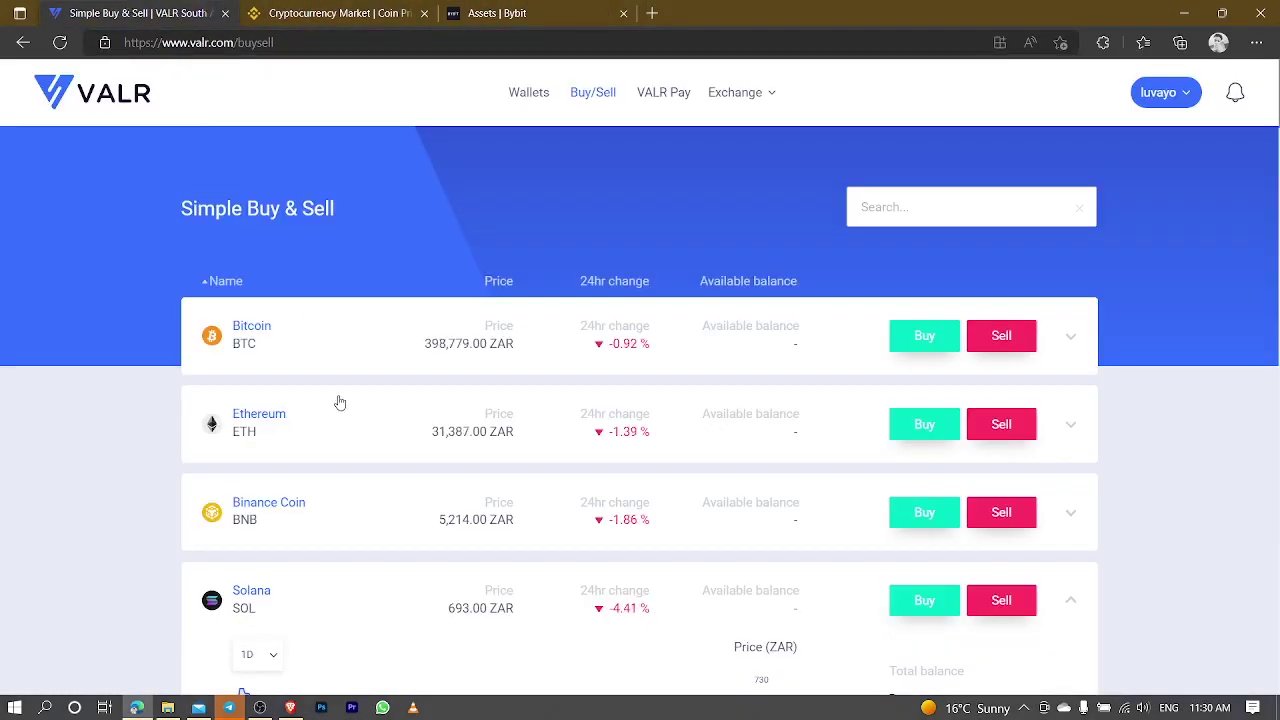
pyautogui.click(512, 93)
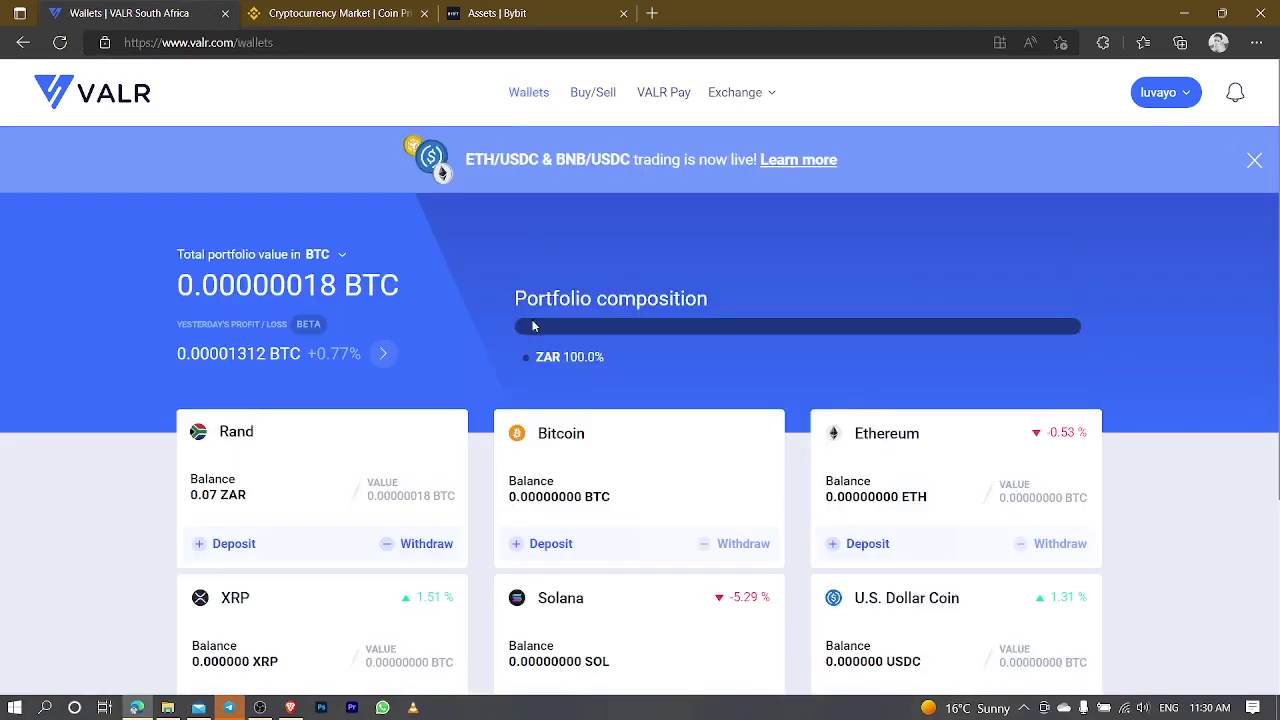
pyautogui.scroll(-3, 365, 347)
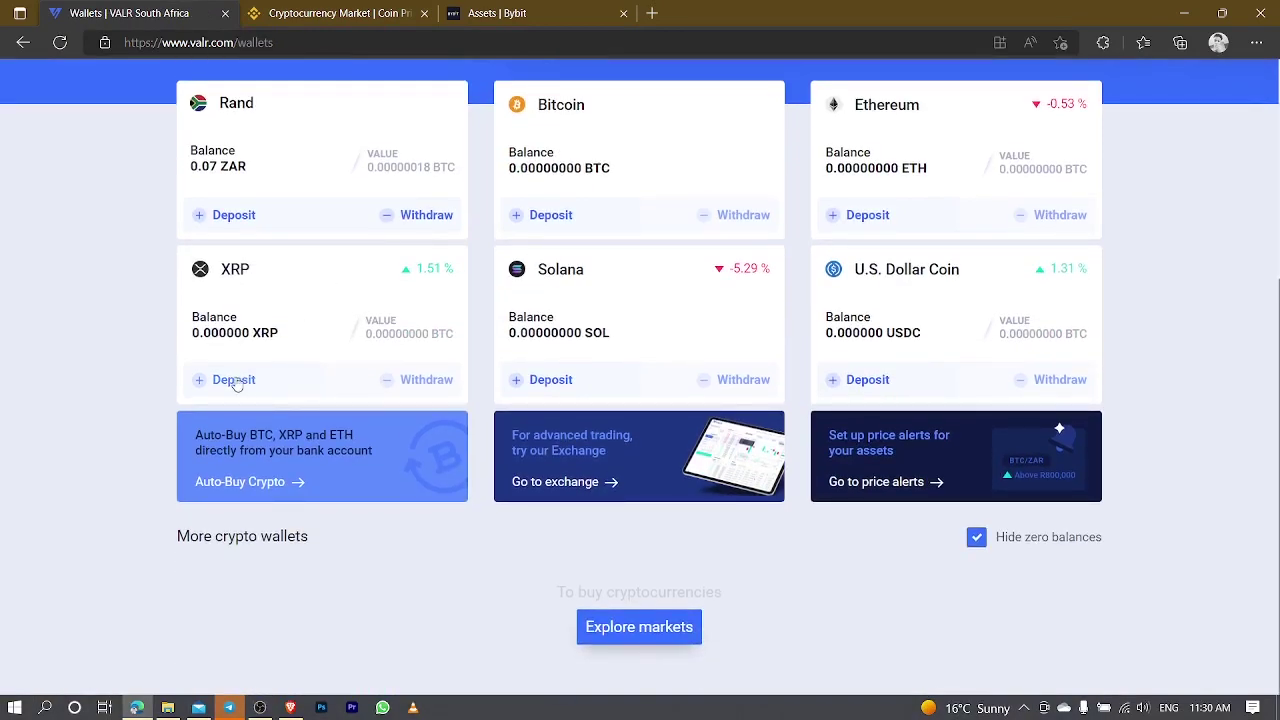
pyautogui.click(233, 379)
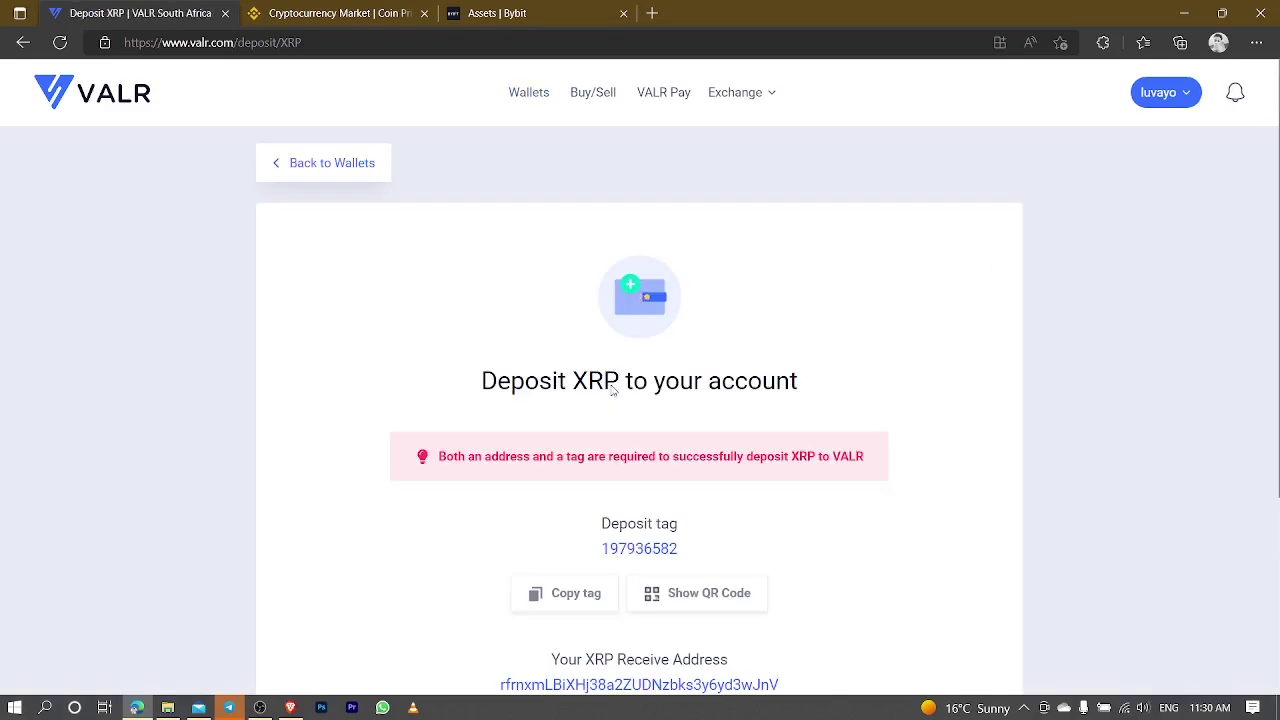
# Copy the XRP receive address from VALR's deposit page and paste it as the wallet address in the Bybit withdrawal form
pyautogui.scroll(-1, 600, 415)
pyautogui.scroll(-2, 706, 297)
pyautogui.scroll(2, 760, 403)
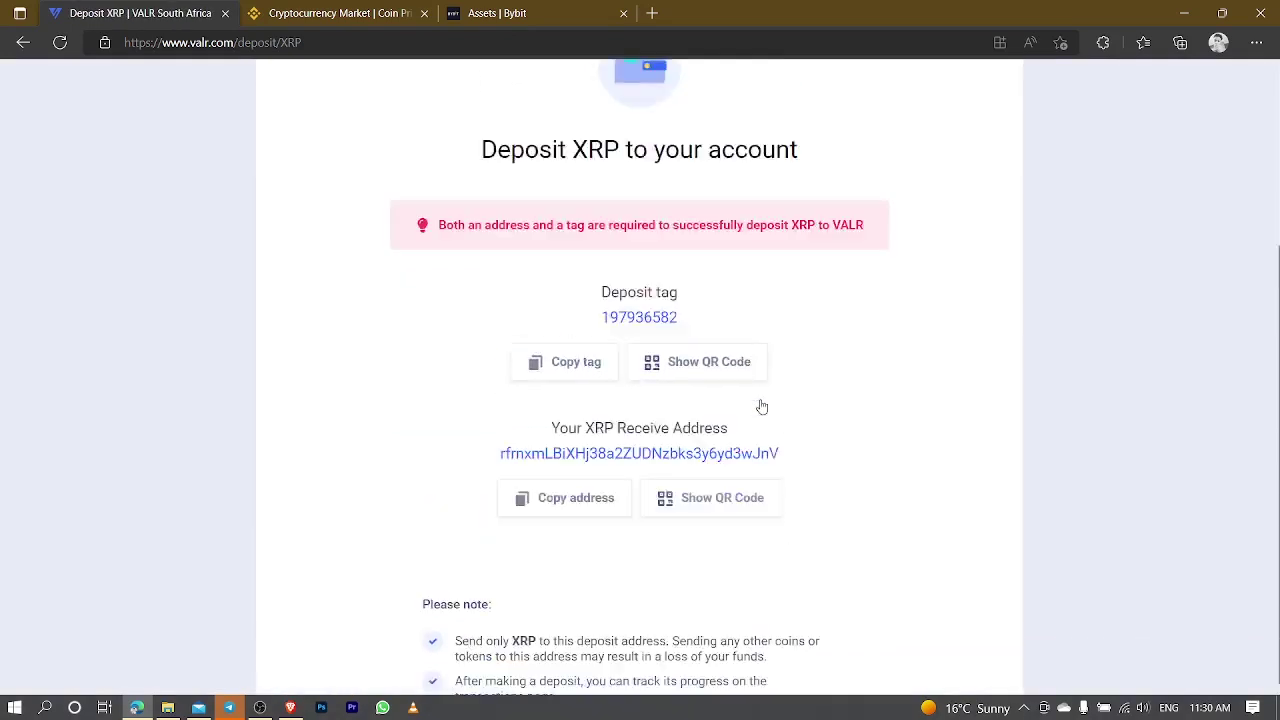
pyautogui.click(560, 476)
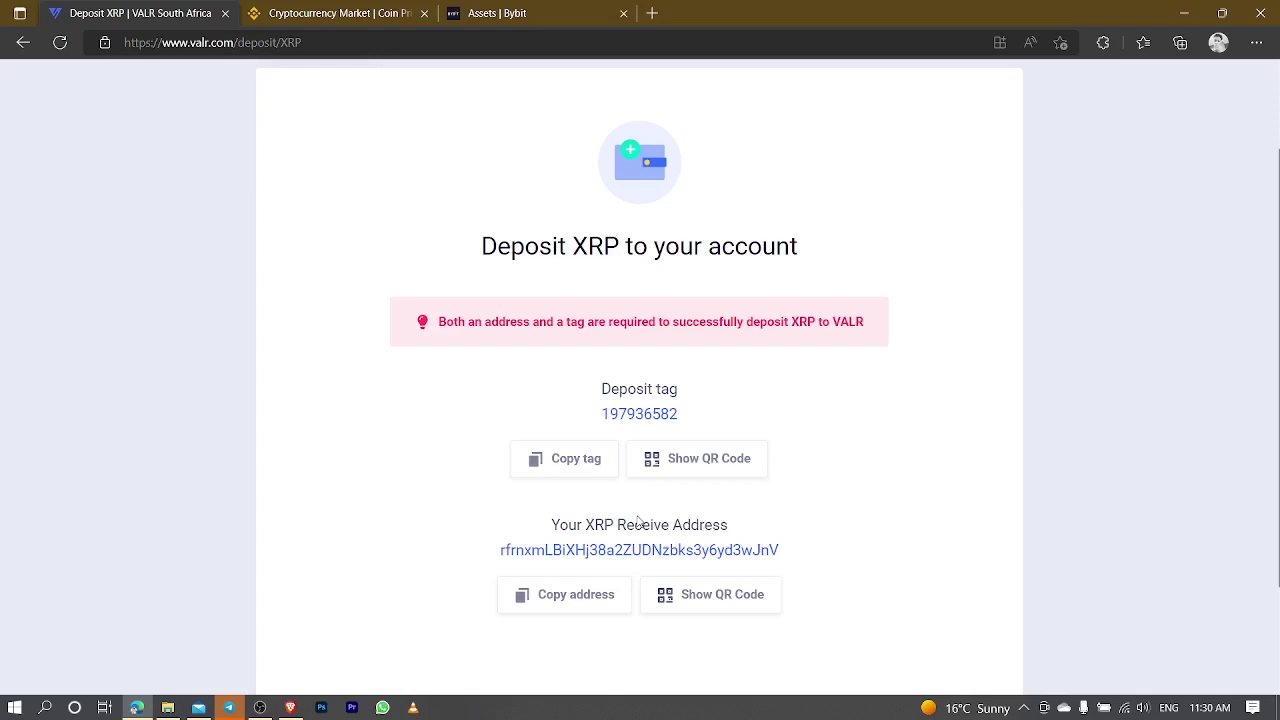
pyautogui.click(590, 597)
pyautogui.click(600, 601)
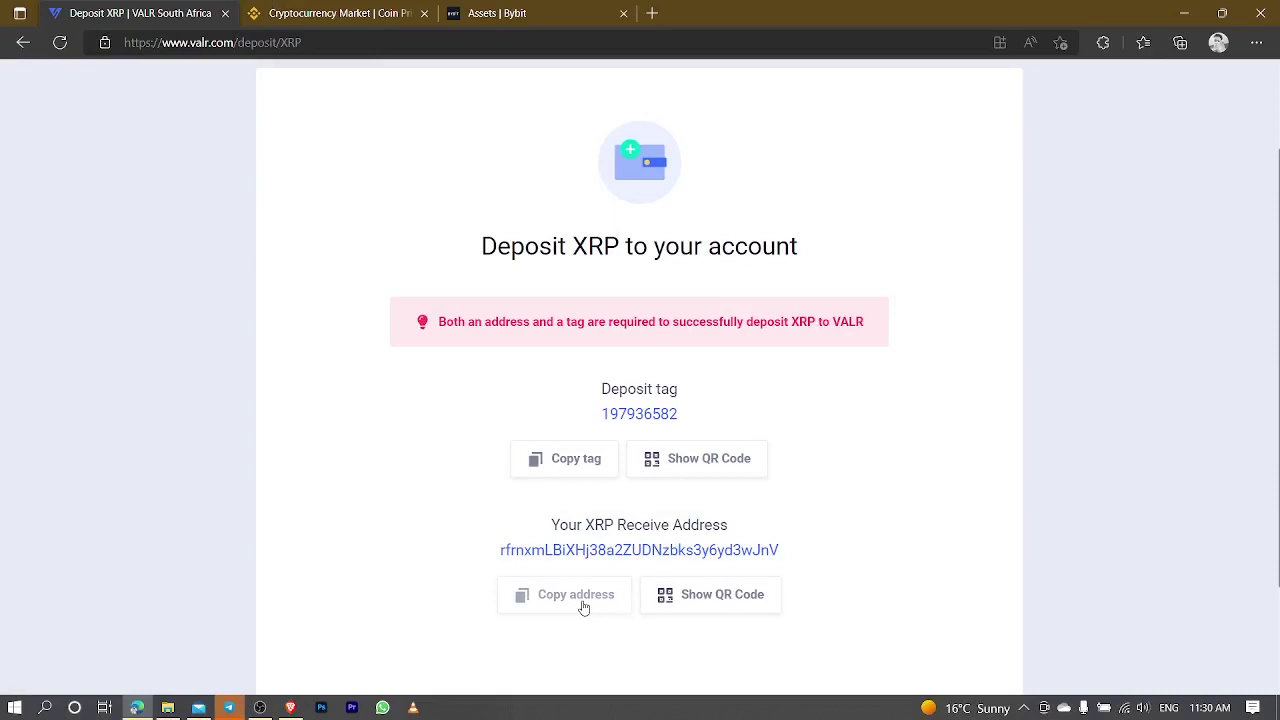
pyautogui.click(584, 601)
pyautogui.click(482, 12)
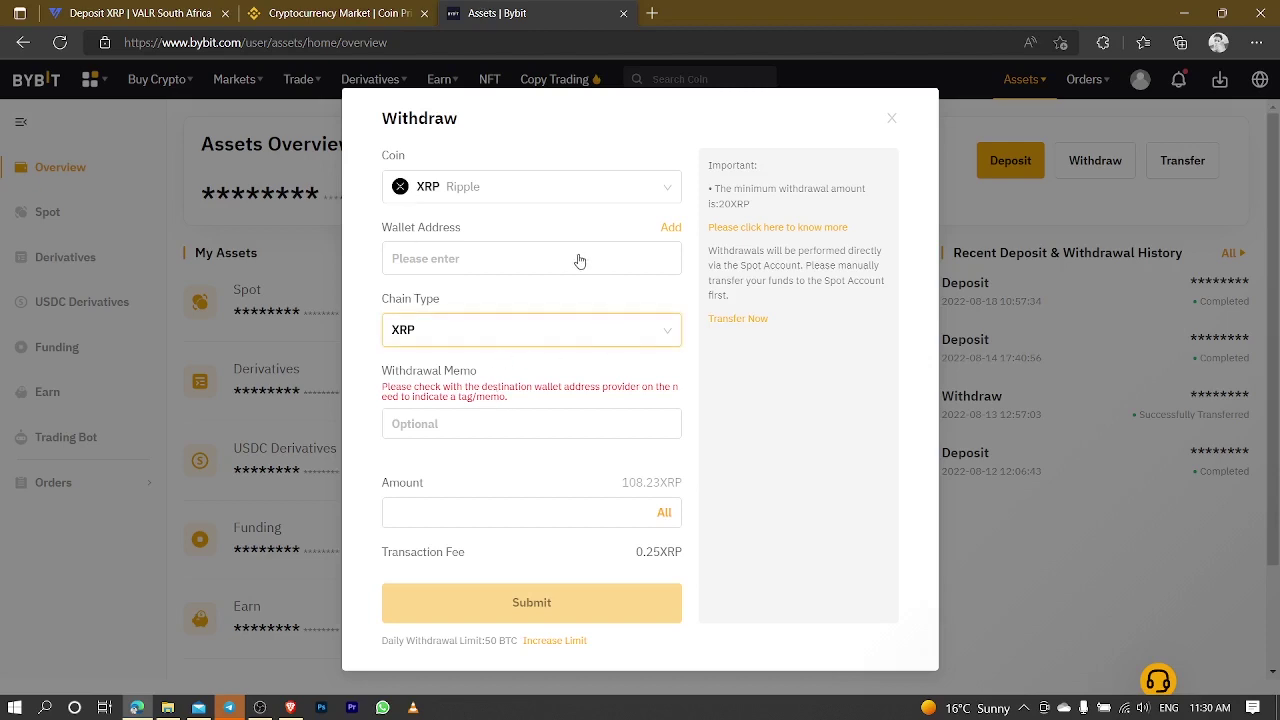
pyautogui.click(526, 256)
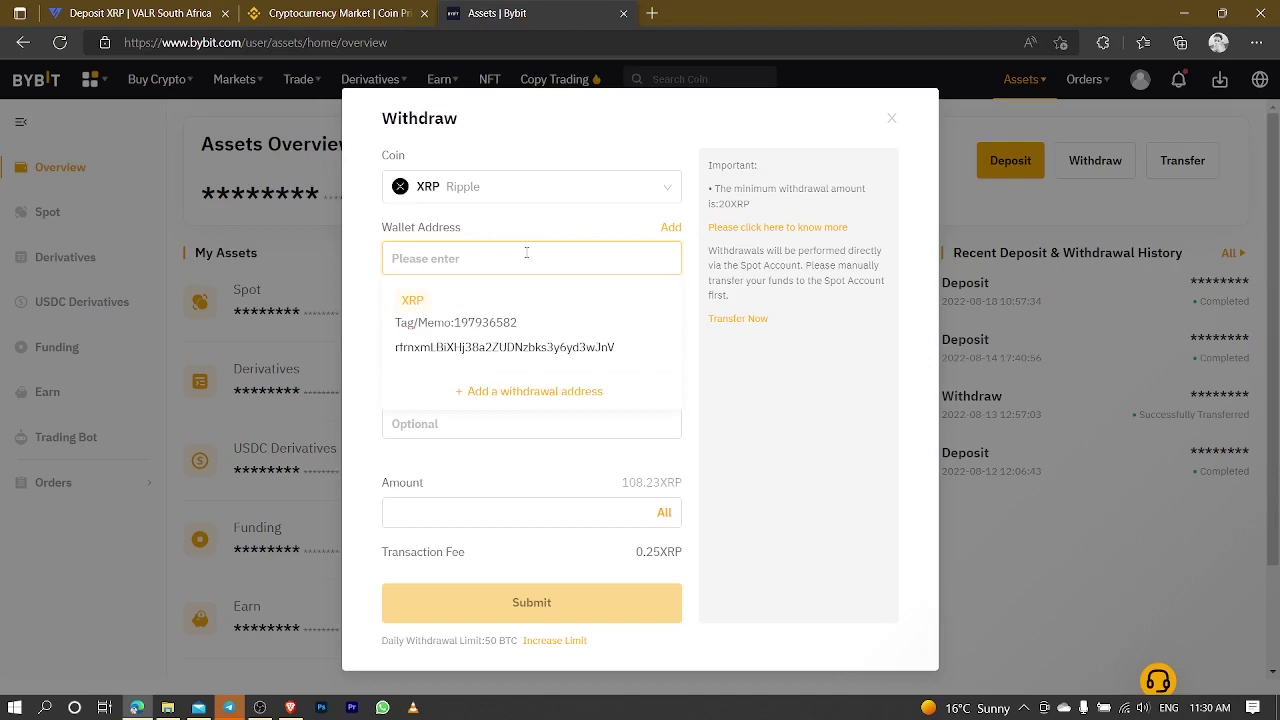
pyautogui.hotkey('ctrl', 'v')
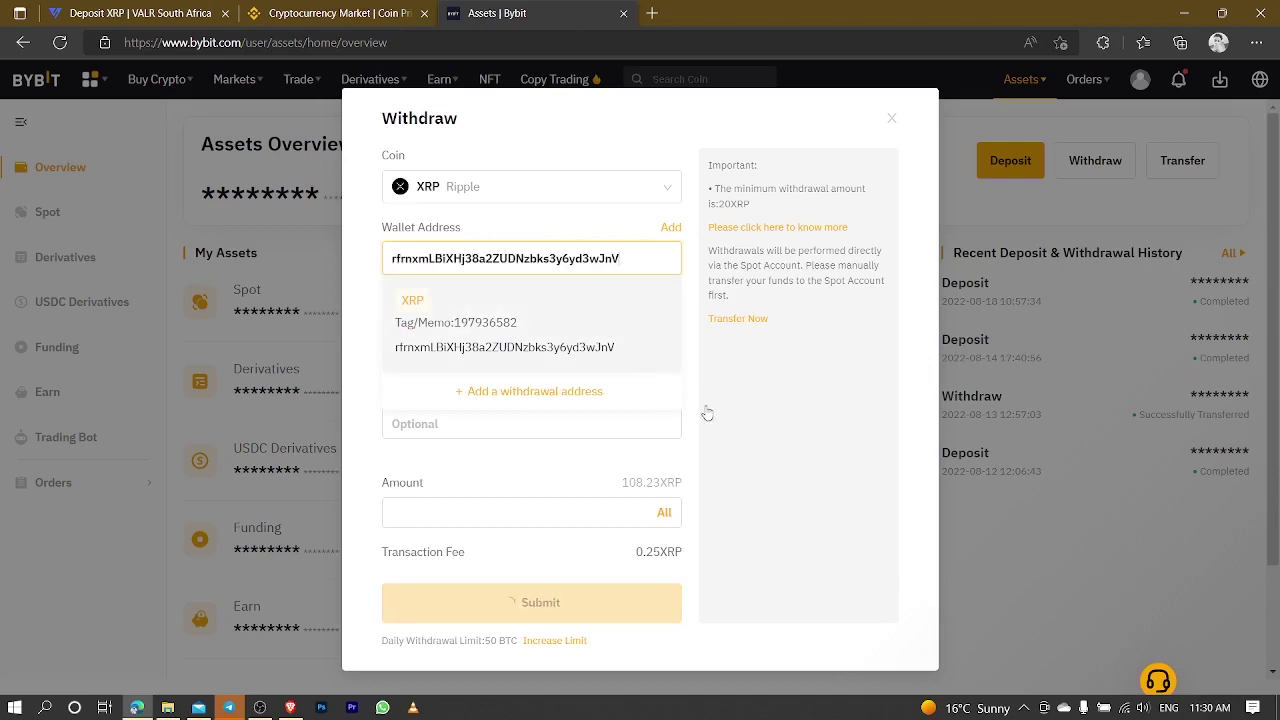
pyautogui.click(788, 430)
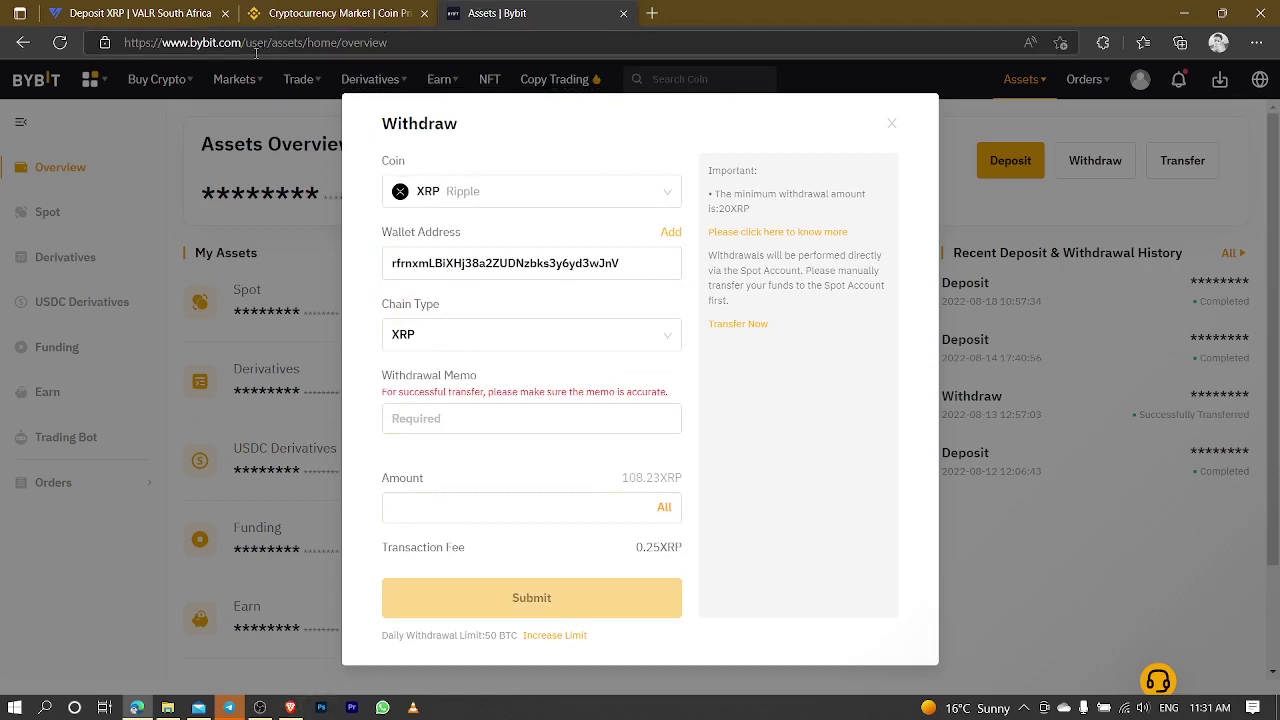
# Copy the deposit tag from VALR's XRP deposit page and paste it as the withdrawal memo on Bybit
pyautogui.click(166, 10)
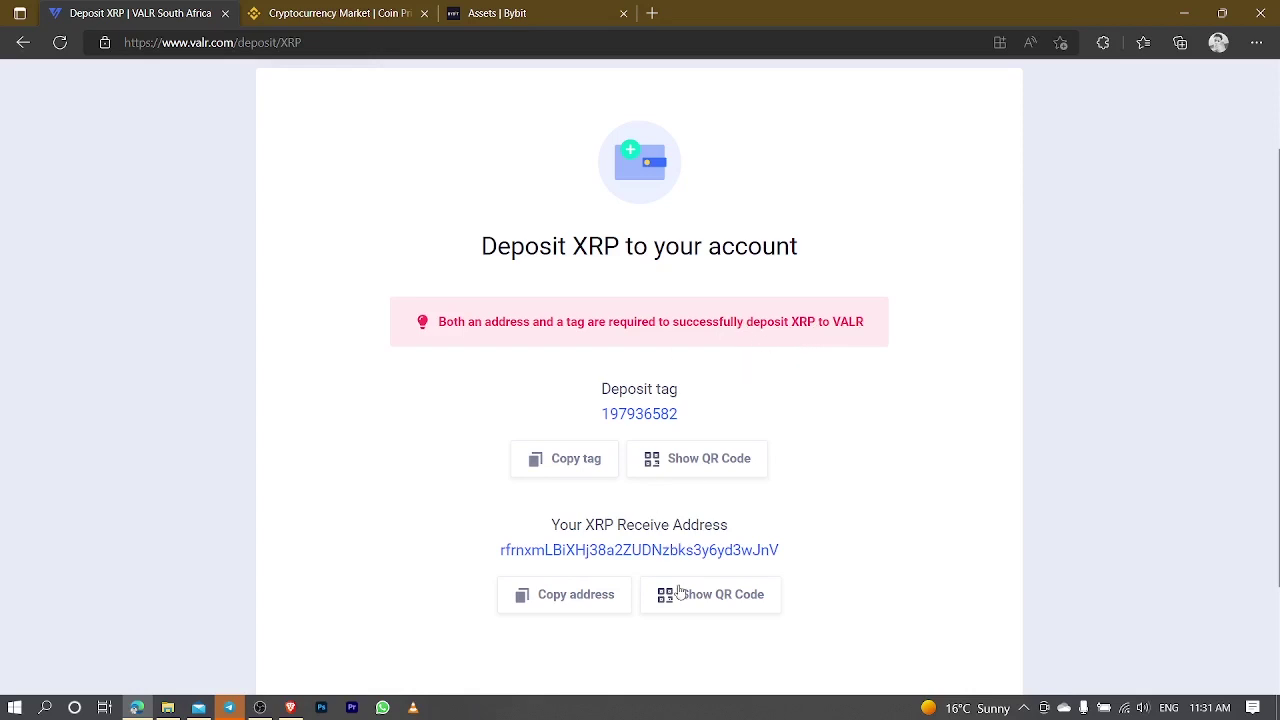
pyautogui.click(586, 459)
pyautogui.click(566, 459)
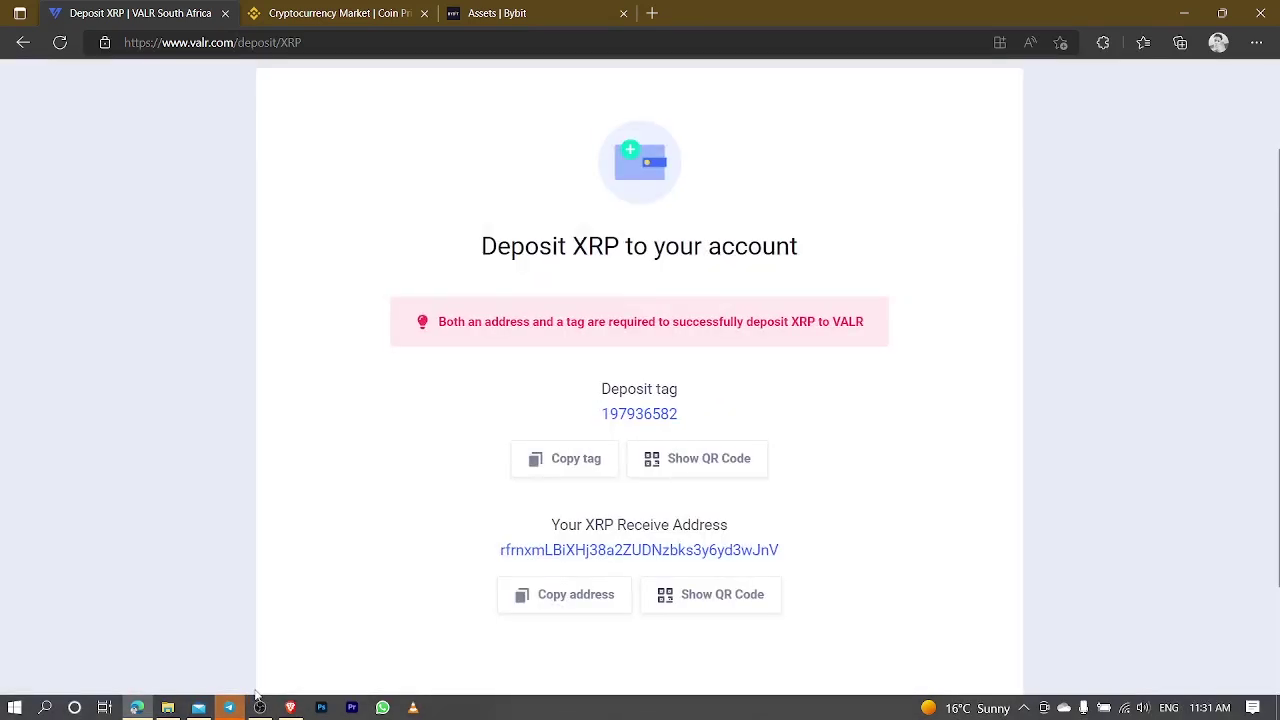
pyautogui.click(515, 16)
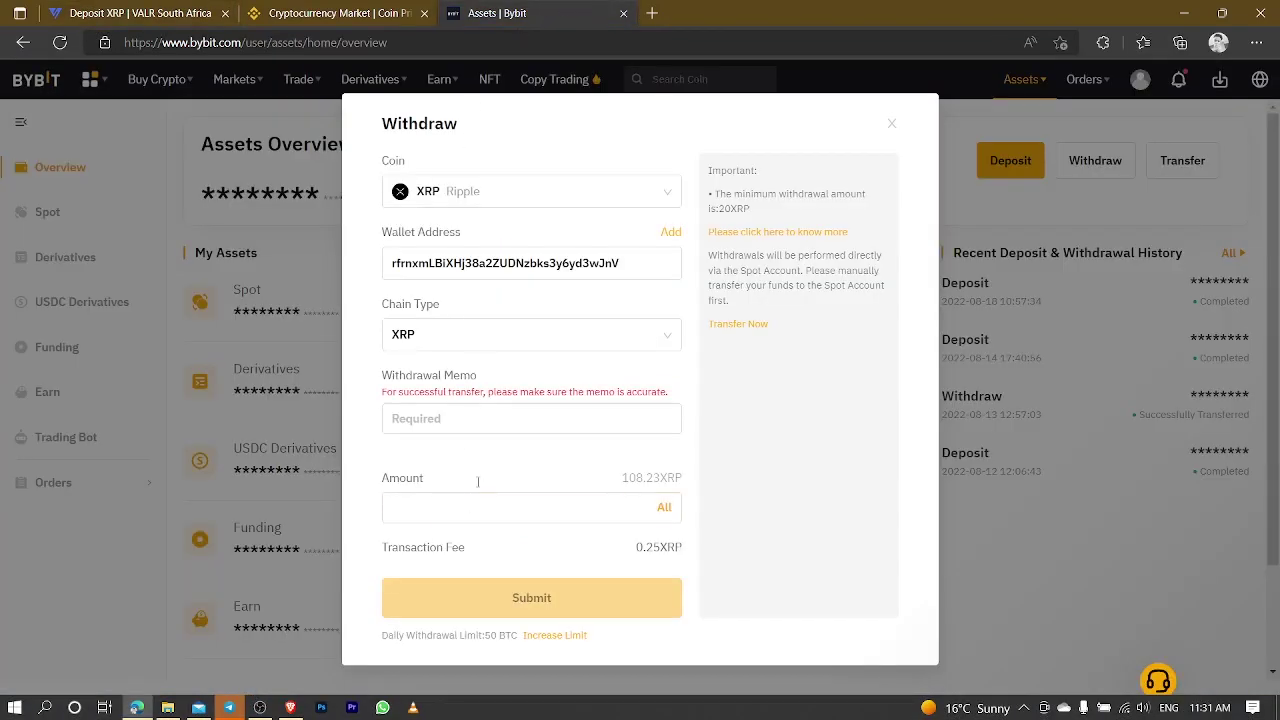
pyautogui.click(449, 422)
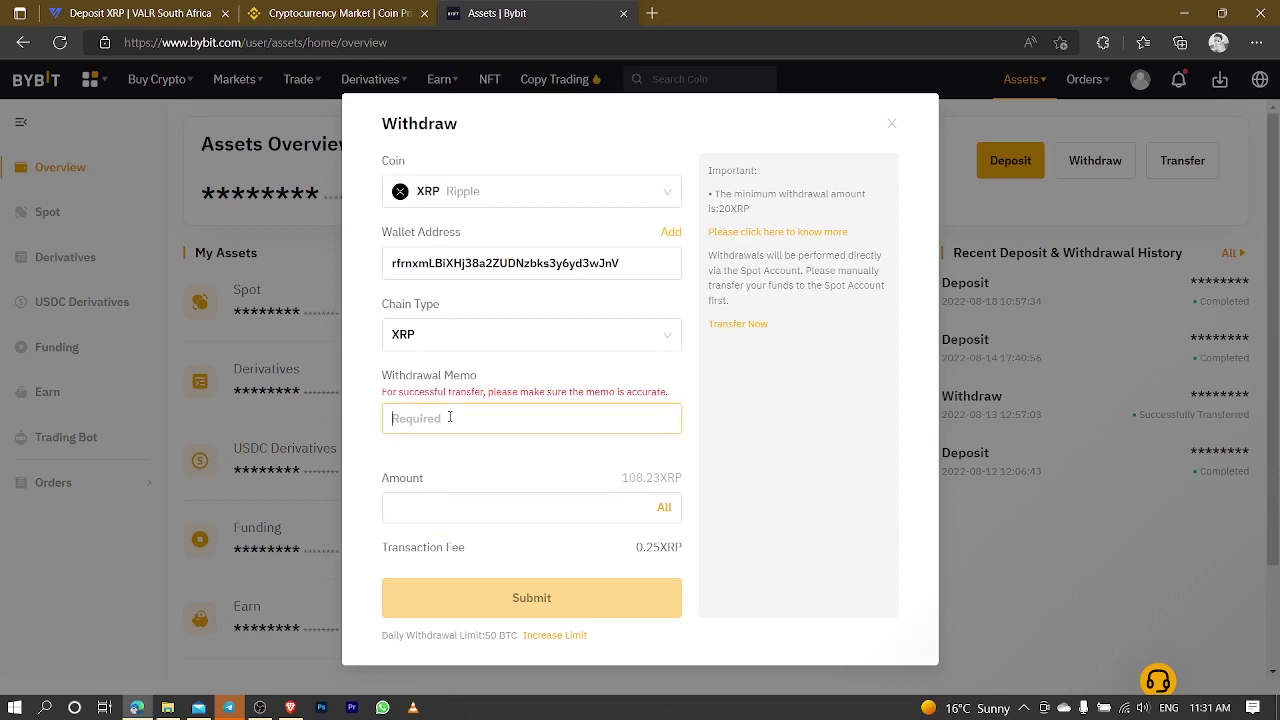
pyautogui.hotkey('ctrl', 'v')
# Set the withdrawal amount to all available XRP, 107.98, check the transaction fee and submit the withdrawal form
pyautogui.click(665, 508)
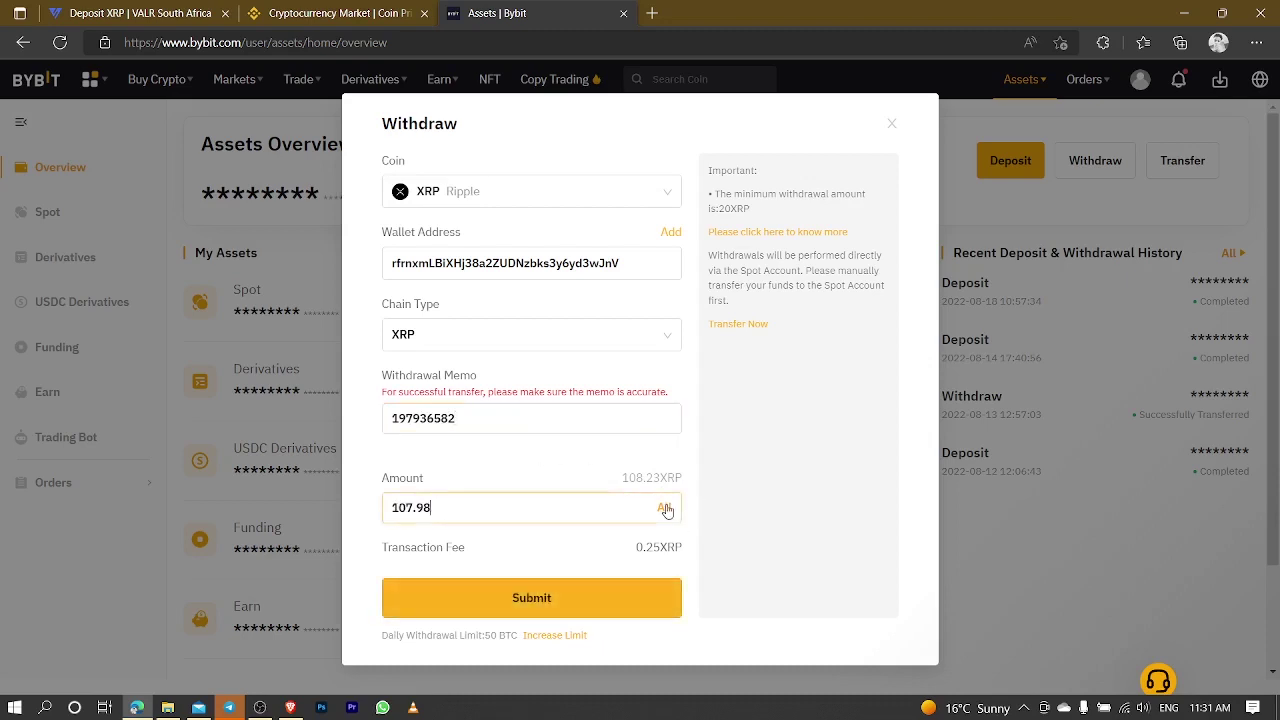
pyautogui.moveTo(430, 508); pyautogui.dragTo(374, 511)
pyautogui.moveTo(680, 545); pyautogui.dragTo(634, 548)
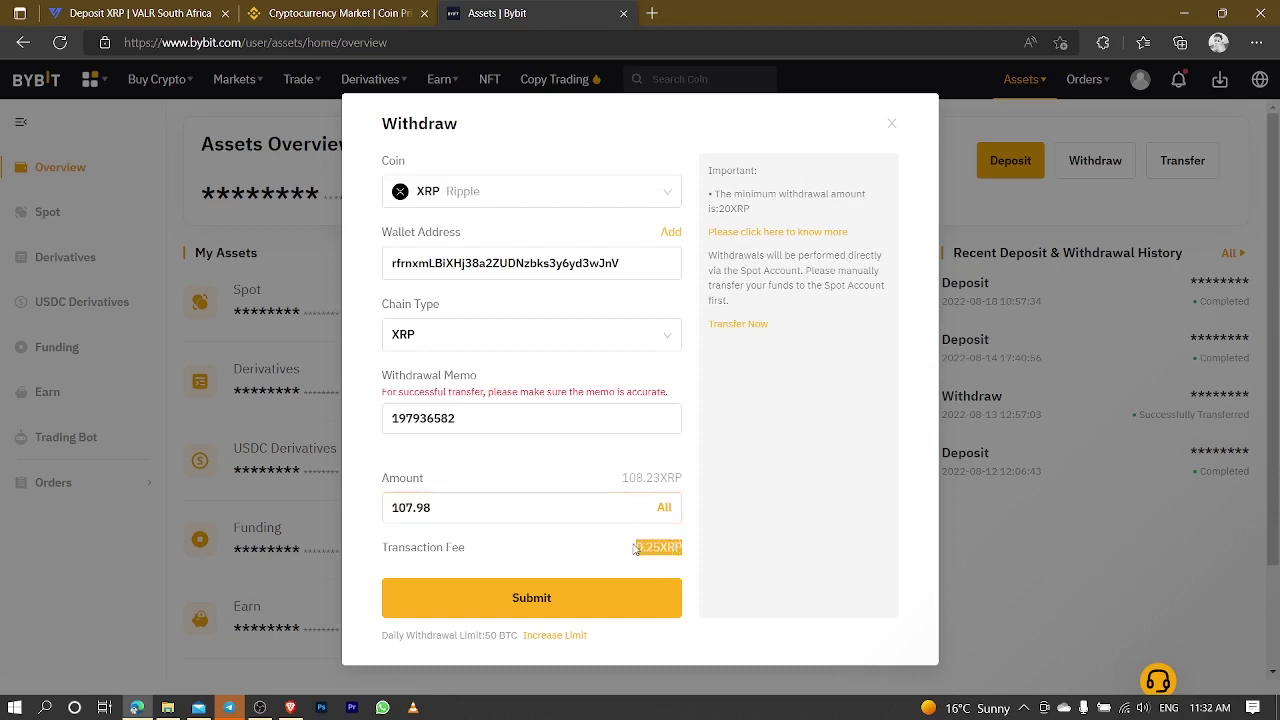
pyautogui.click(371, 539)
pyautogui.moveTo(681, 549); pyautogui.dragTo(642, 548)
pyautogui.doubleClick(659, 509)
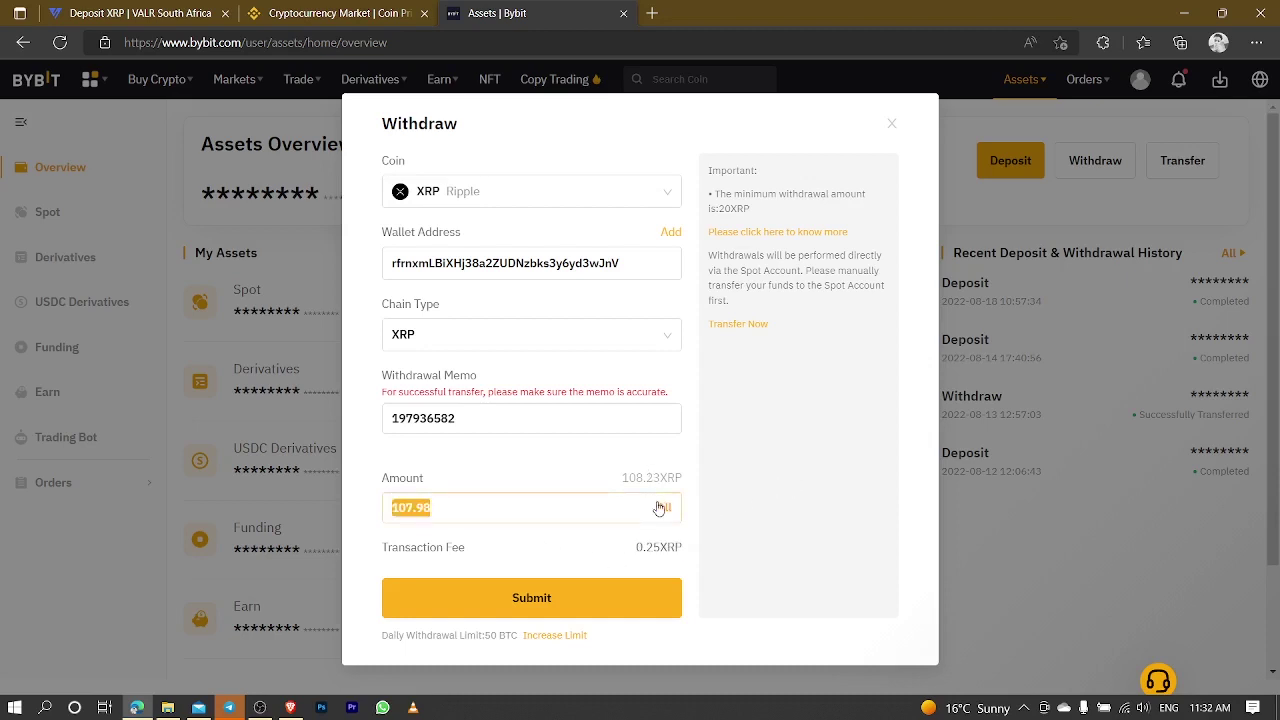
pyautogui.click(556, 601)
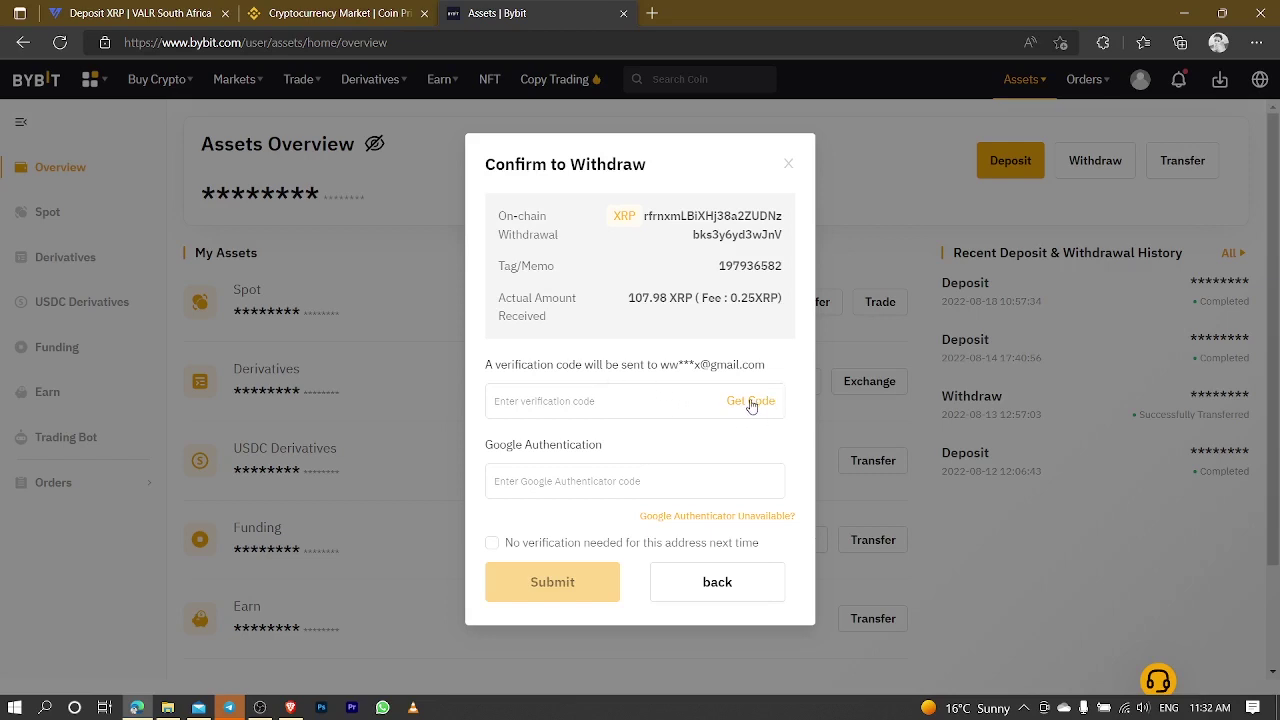
# Request the e-mail verification code, enter it with the Google Authenticator code, submit the withdrawal and acknowledge the confirmation
pyautogui.click(550, 584)
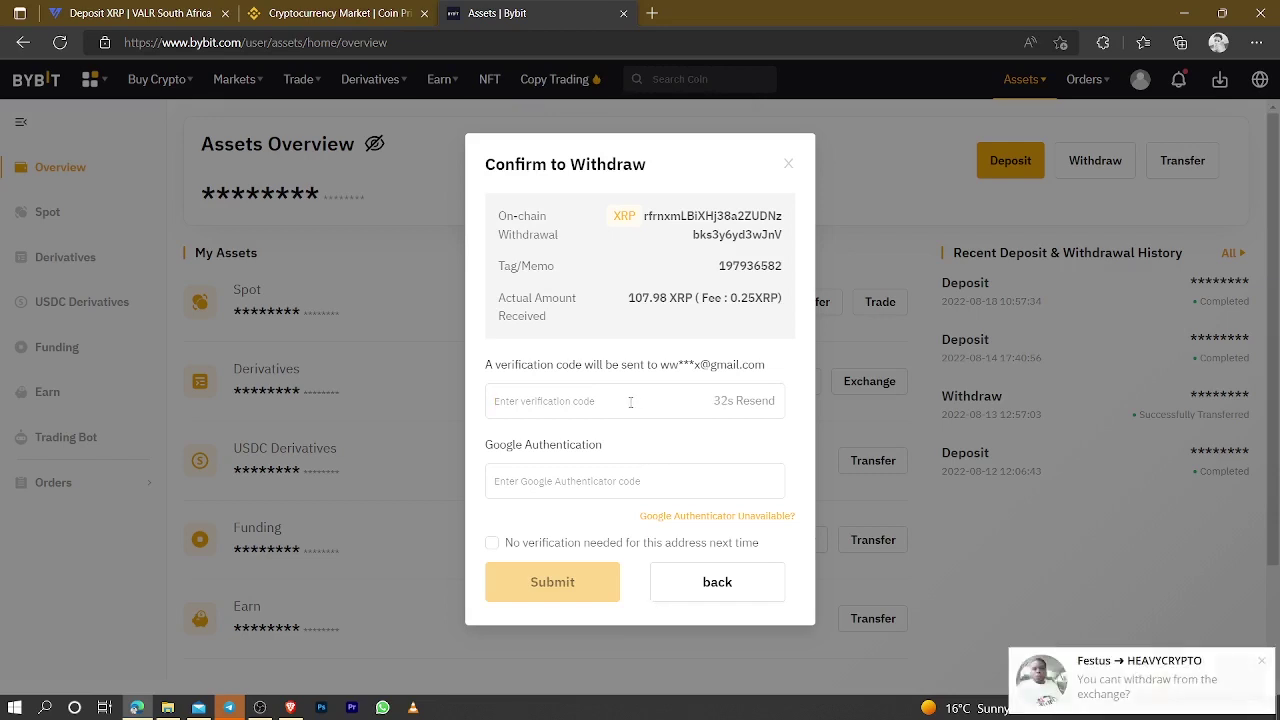
pyautogui.hotkey('ctrl', 'v')
pyautogui.click(514, 486)
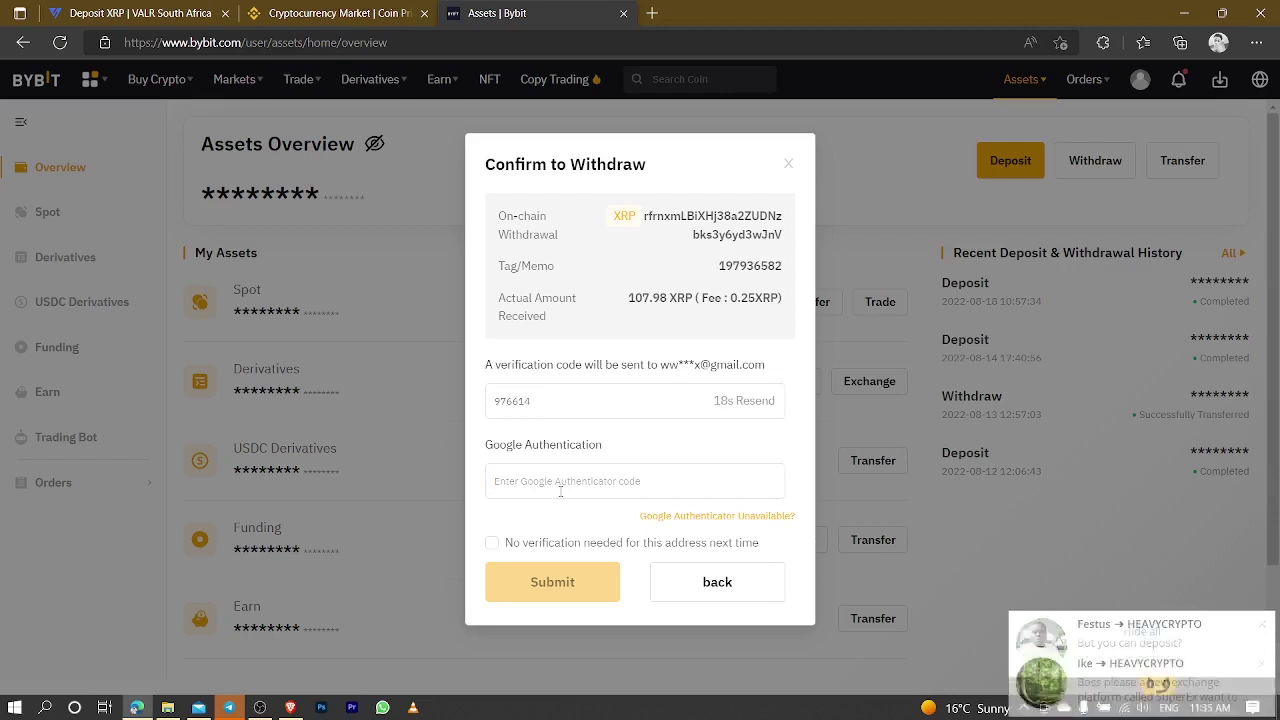
pyautogui.hotkey('ctrl', 'v')
pyautogui.click(555, 579)
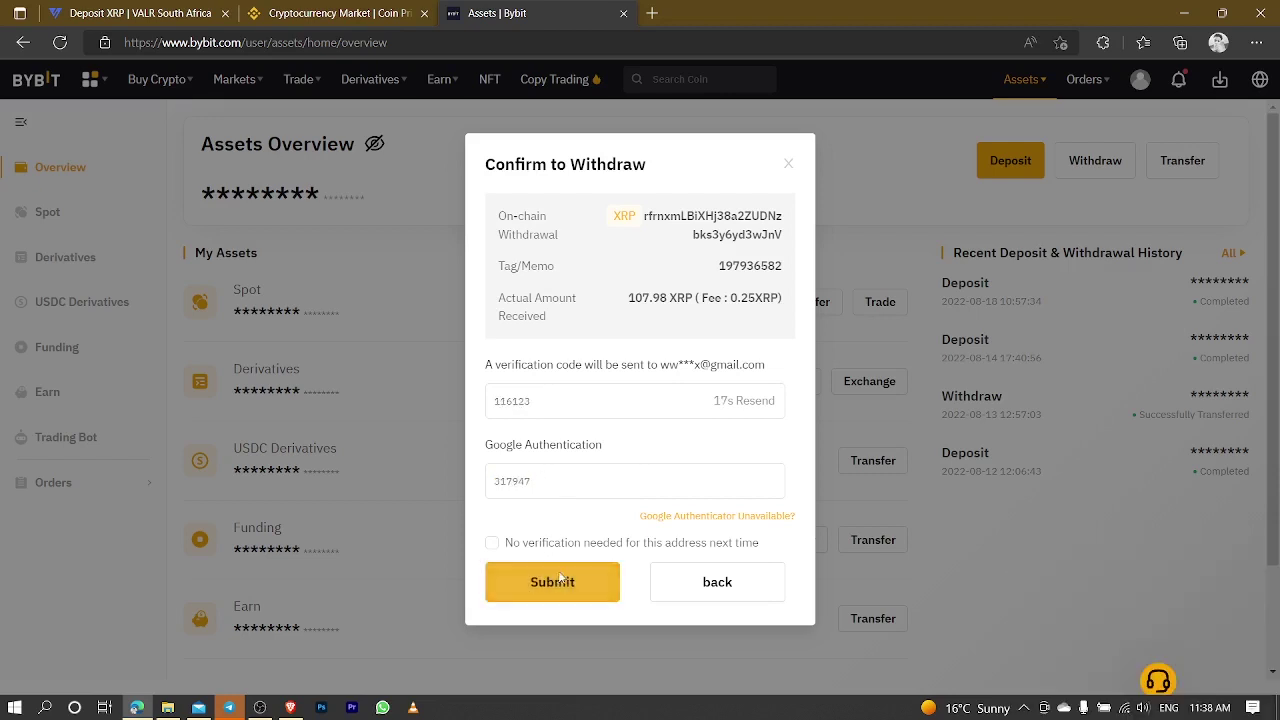
pyautogui.moveTo(503, 389); pyautogui.dragTo(660, 370)
pyautogui.click(530, 362)
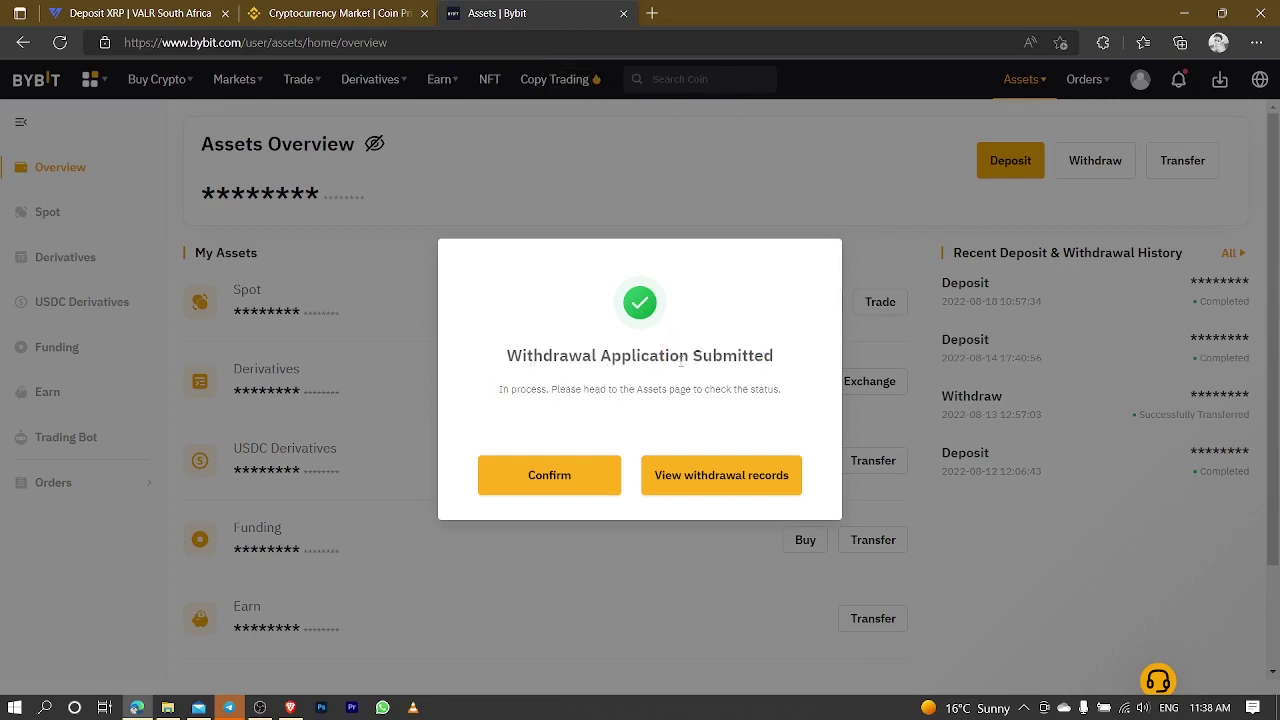
pyautogui.click(553, 474)
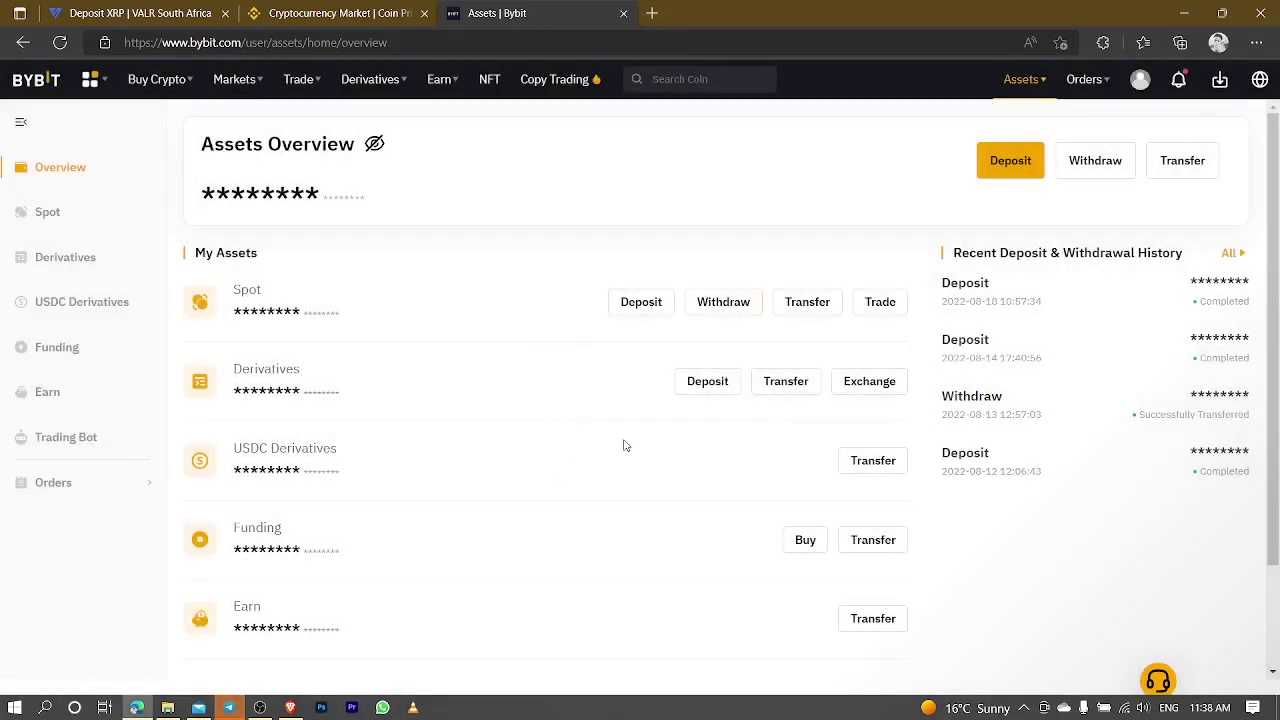
# Return to VALR, open the wallets and the portfolio overview, and examine the XRP holding's value in BTC
pyautogui.scroll(-2, 600, 563)
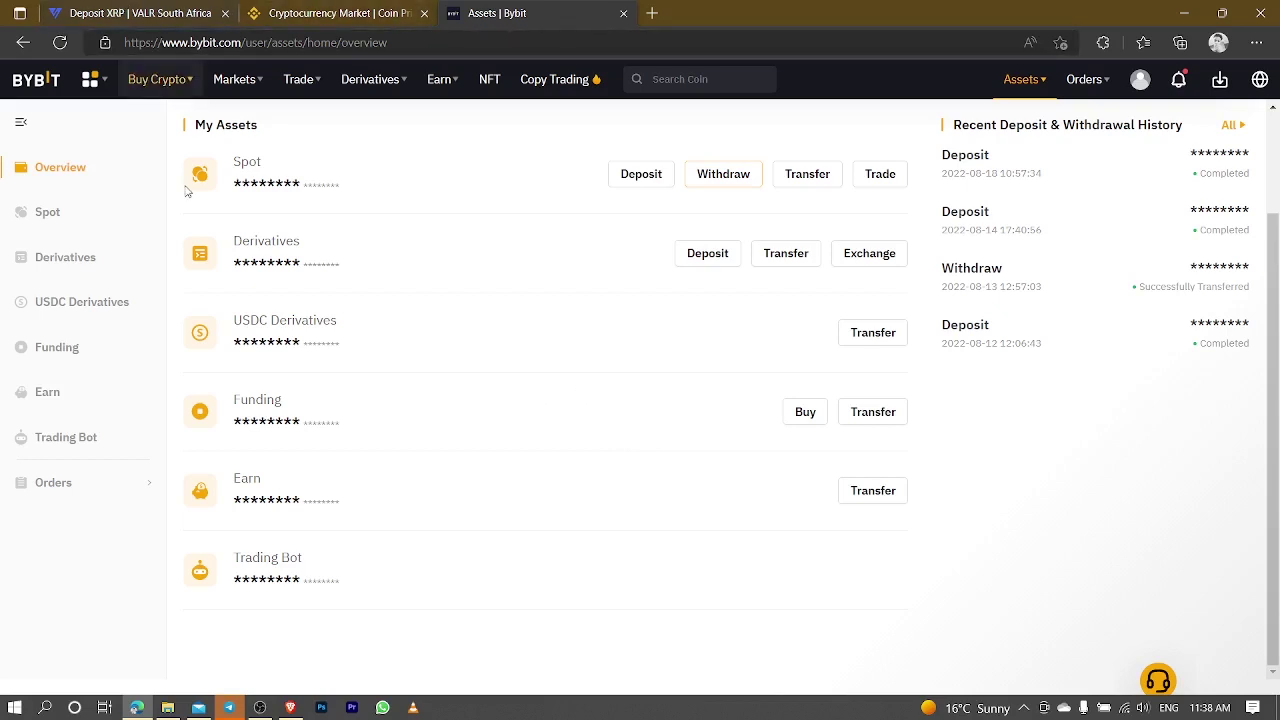
pyautogui.scroll(2, 150, 10)
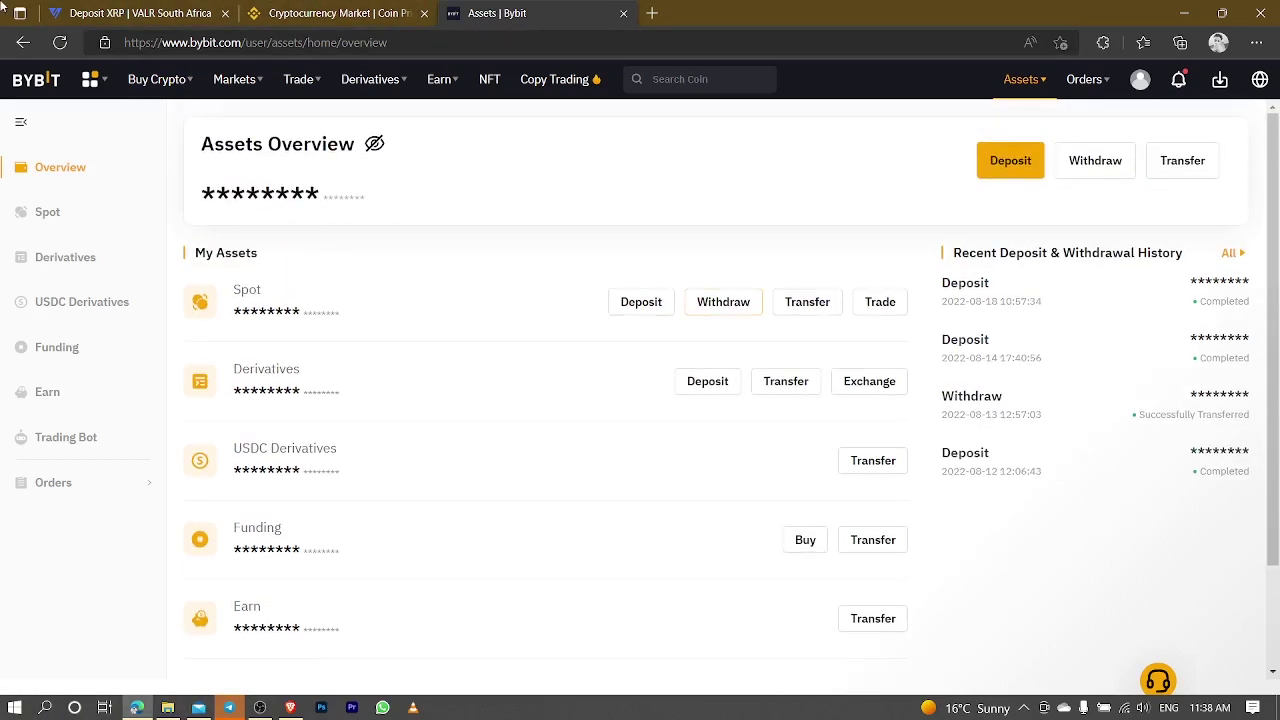
pyautogui.click(136, 10)
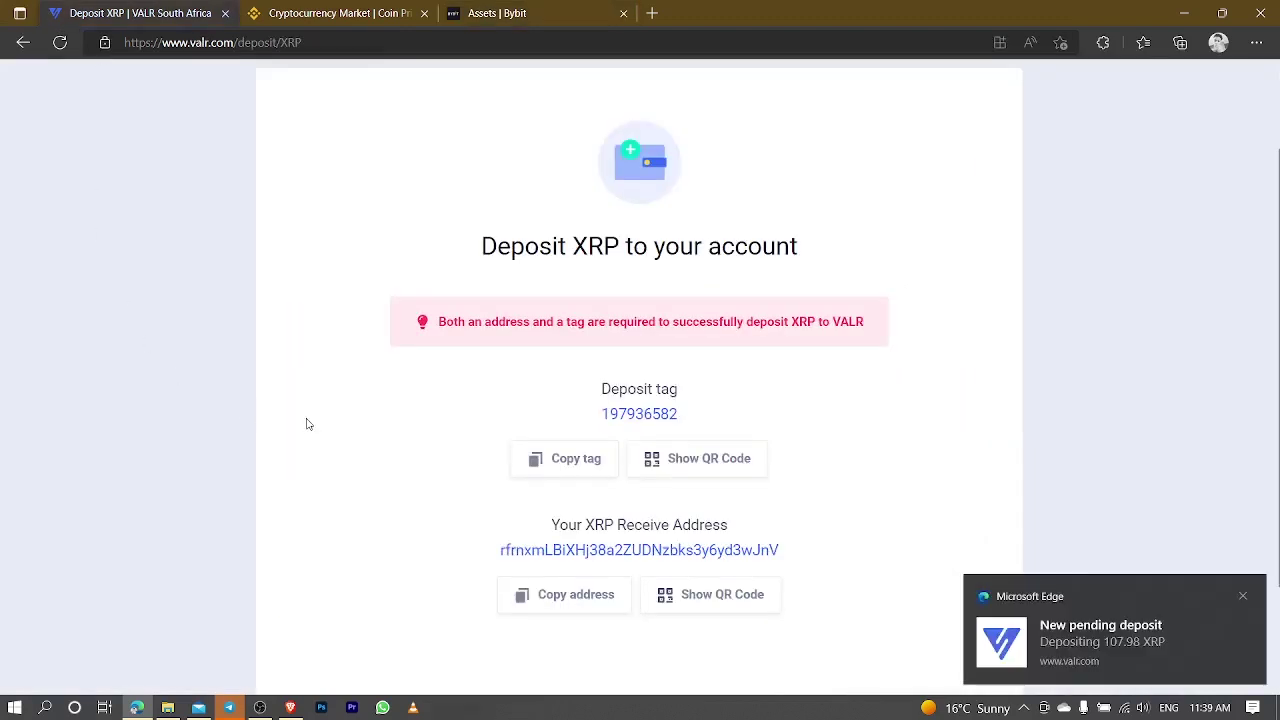
pyautogui.click(1177, 658)
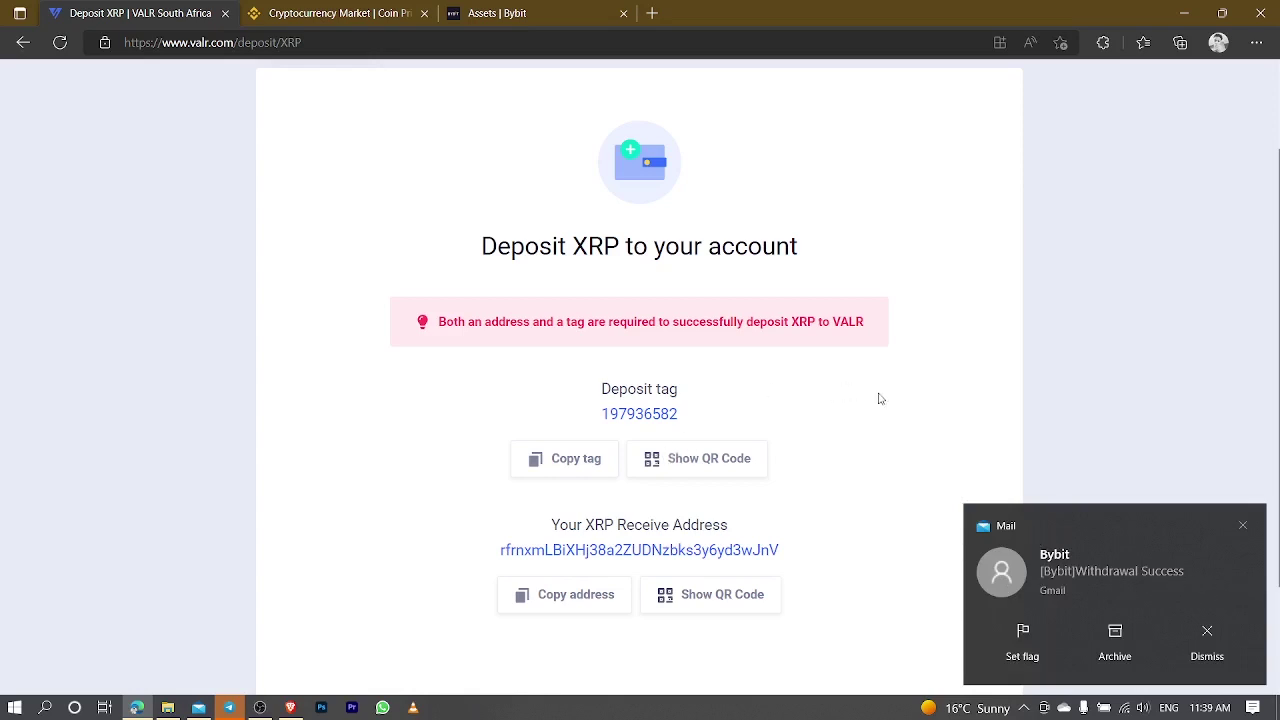
pyautogui.scroll(2, 189, 343)
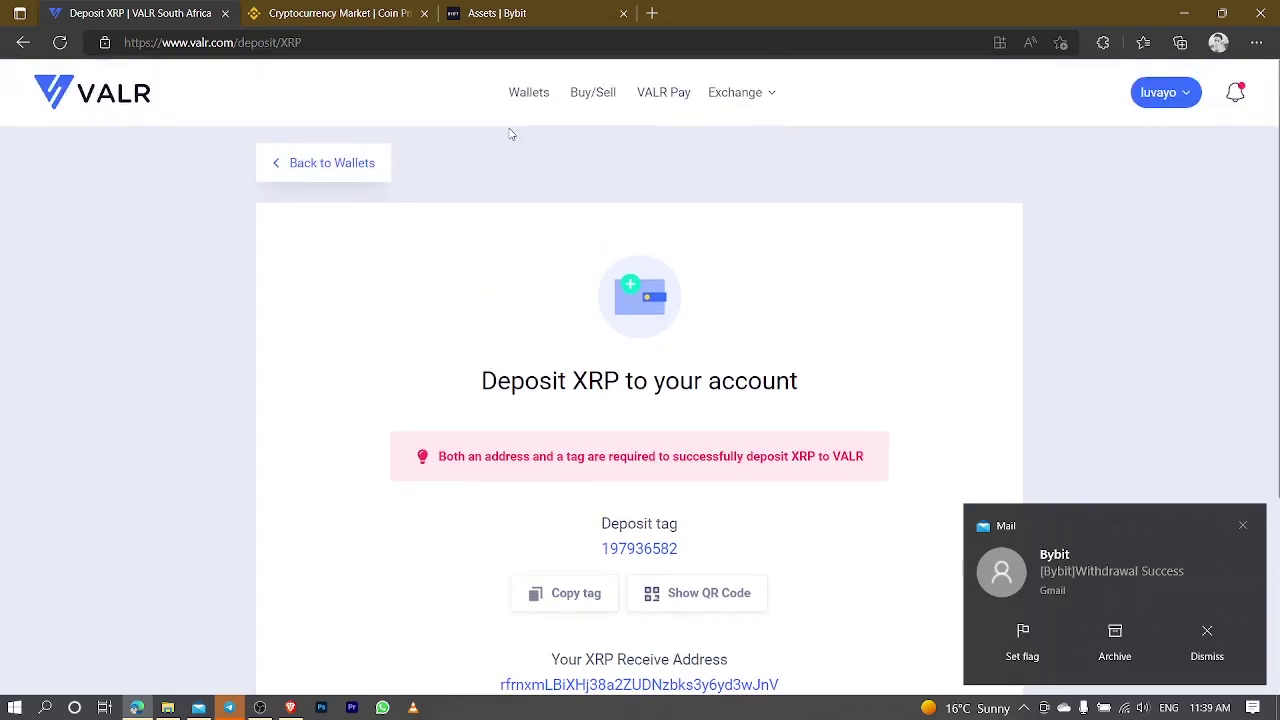
pyautogui.click(515, 94)
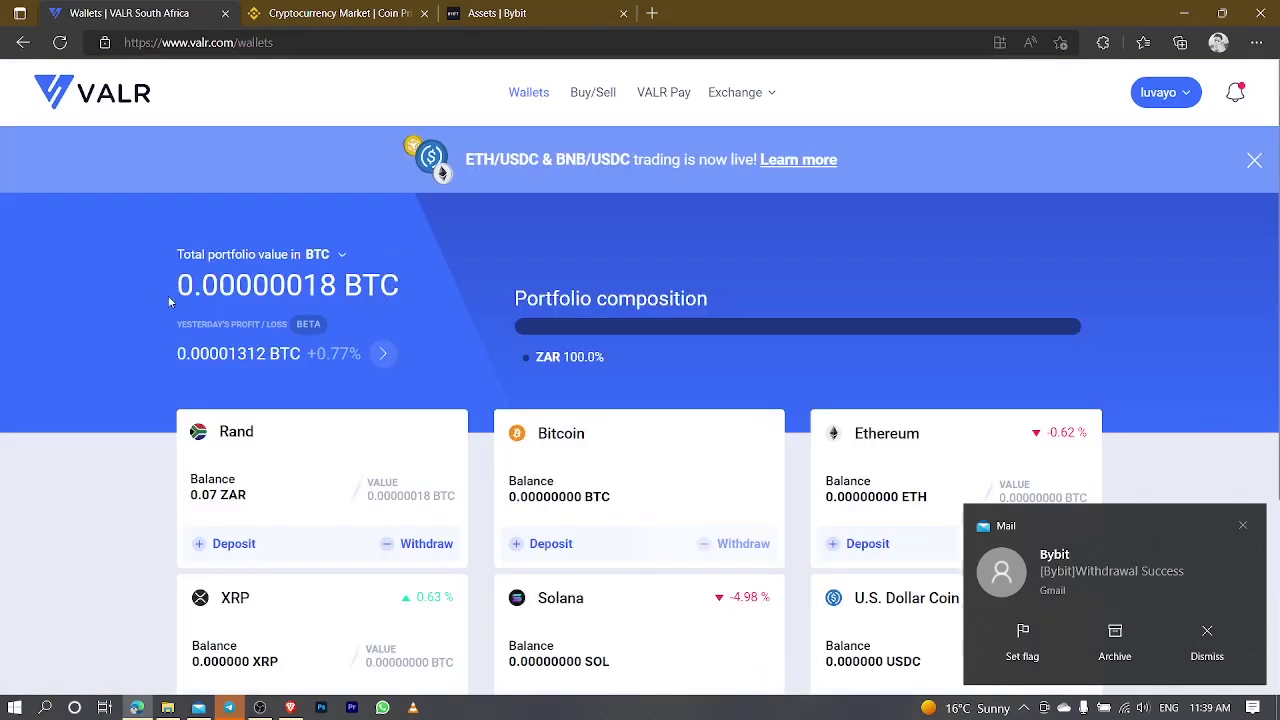
pyautogui.scroll(-3, 160, 333)
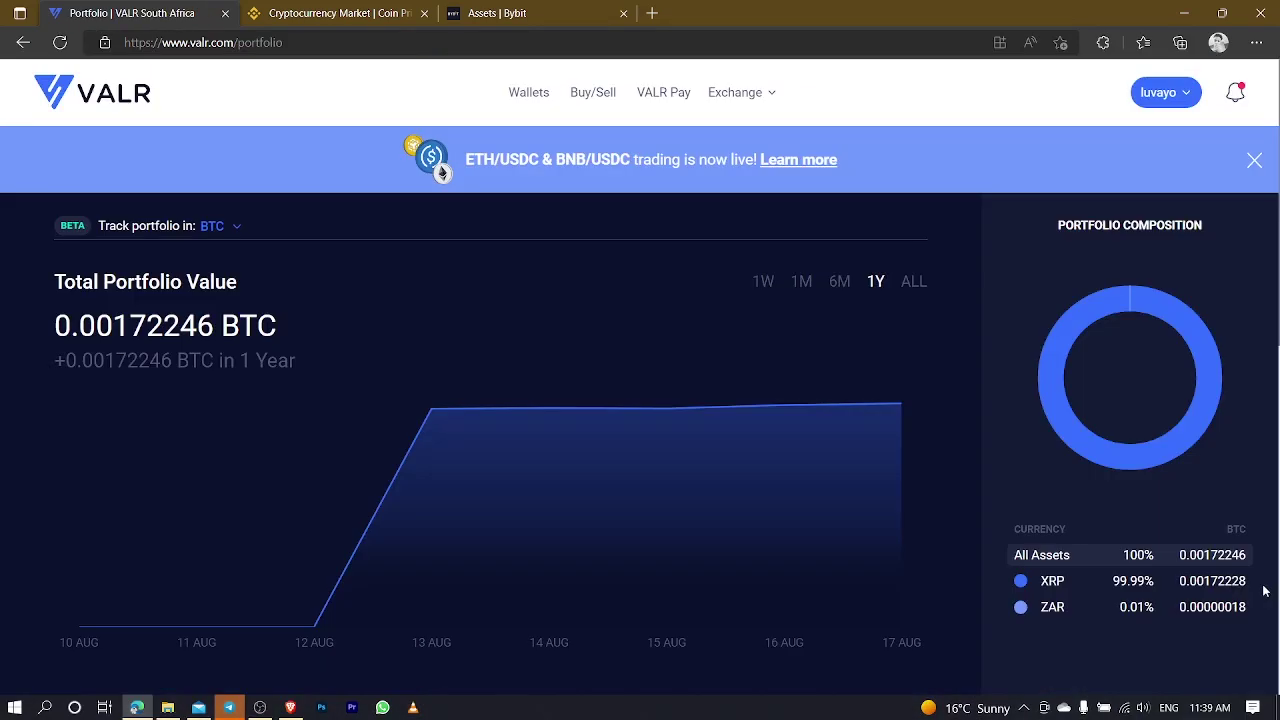
pyautogui.moveTo(1250, 588); pyautogui.dragTo(1188, 591)
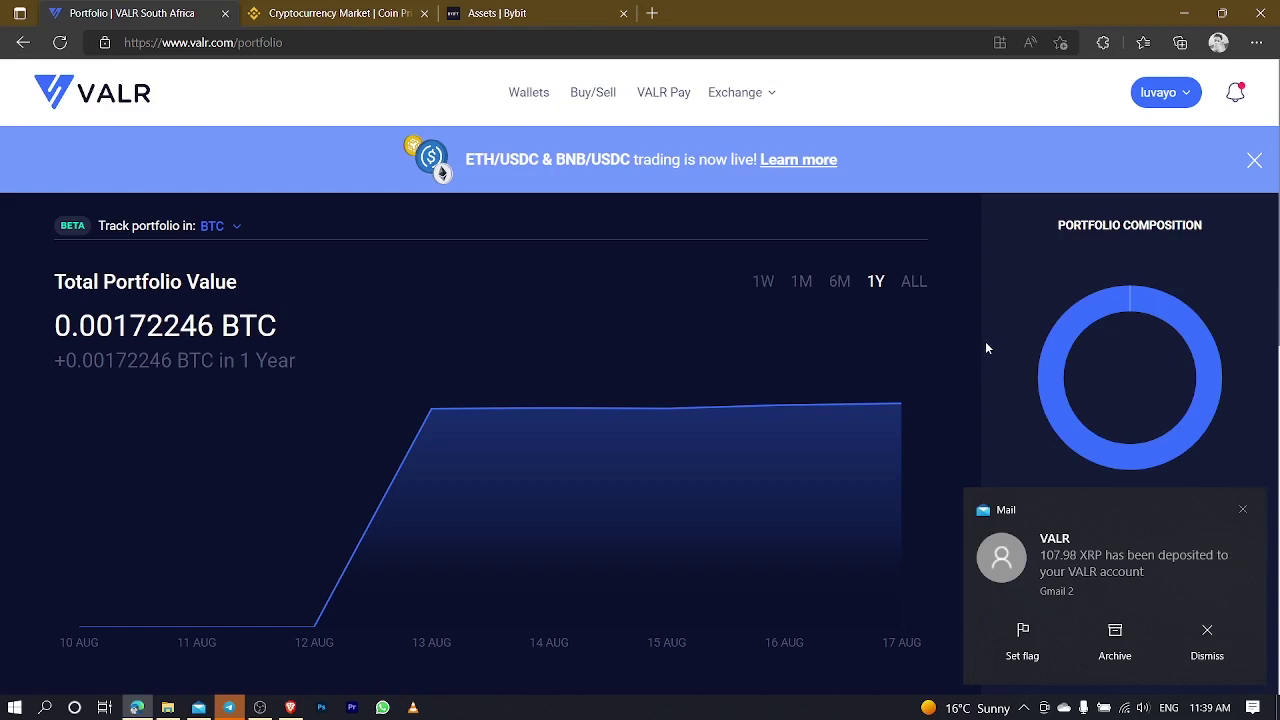
# Go back to the VALR wallets and check the XRP wallet's balance against the other wallets, briefly revisiting the portfolio overview
pyautogui.click(516, 94)
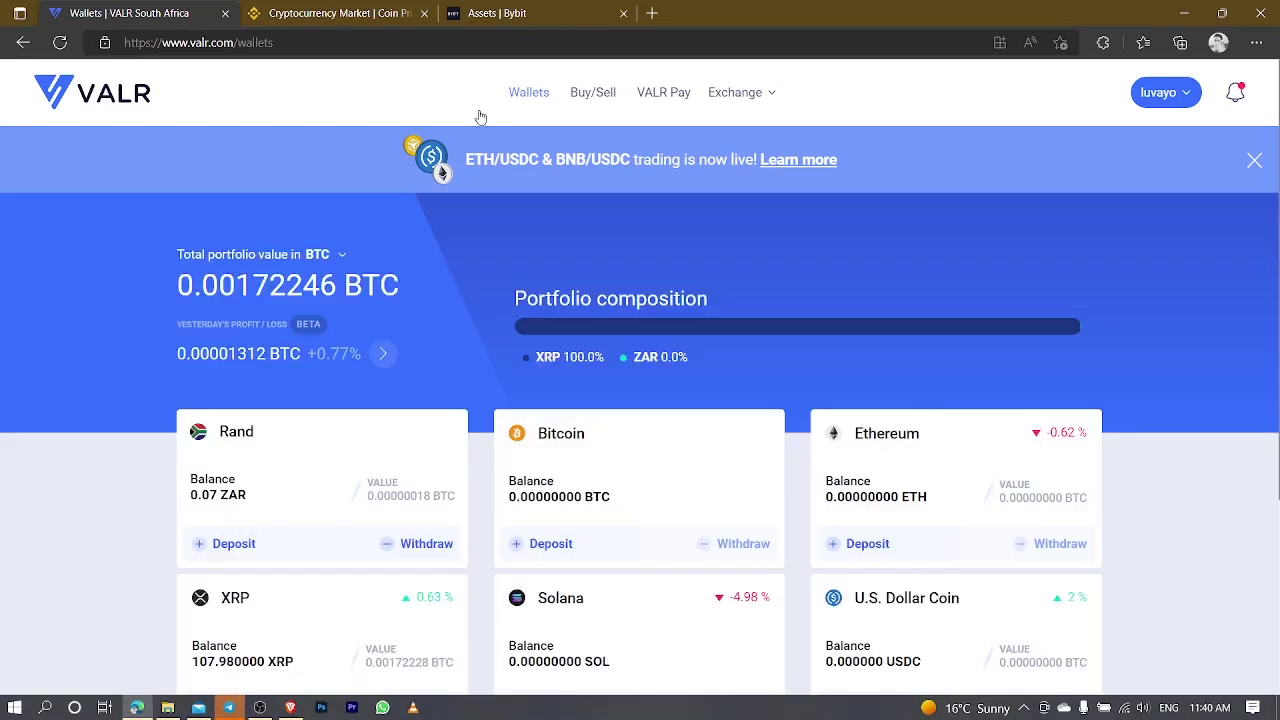
pyautogui.scroll(-3, 139, 366)
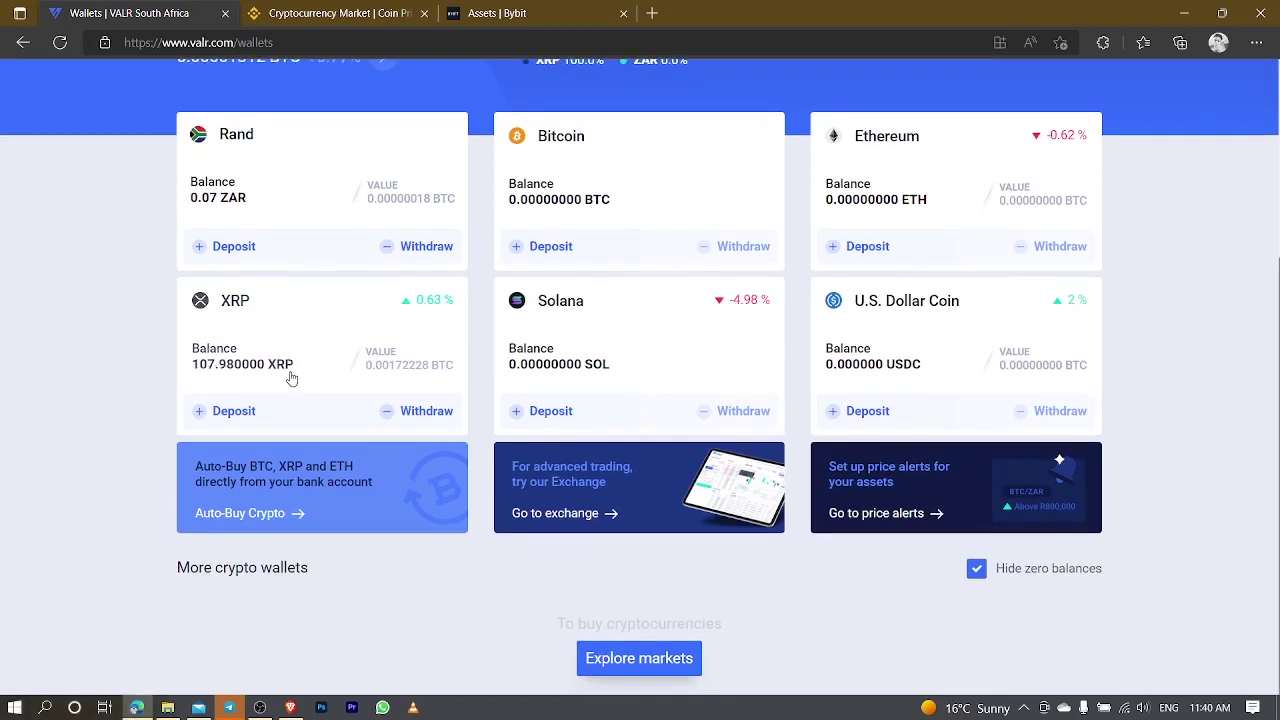
pyautogui.scroll(3, 281, 370)
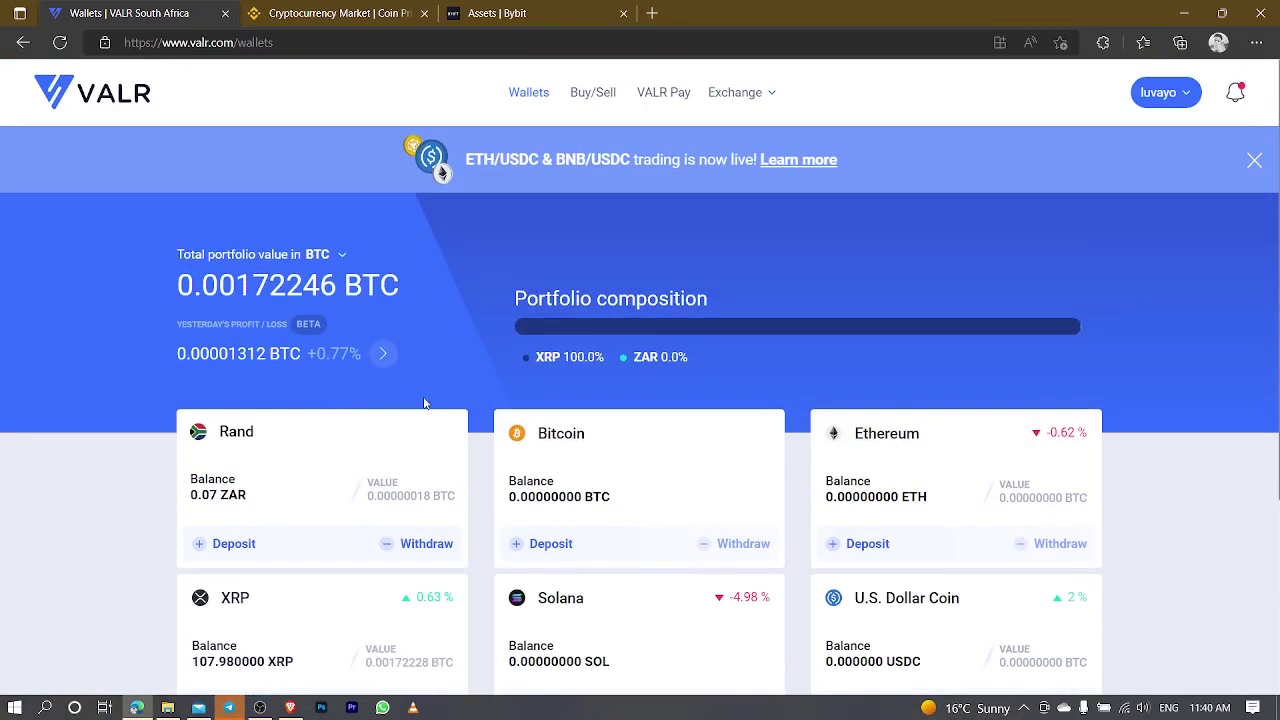
pyautogui.click(390, 349)
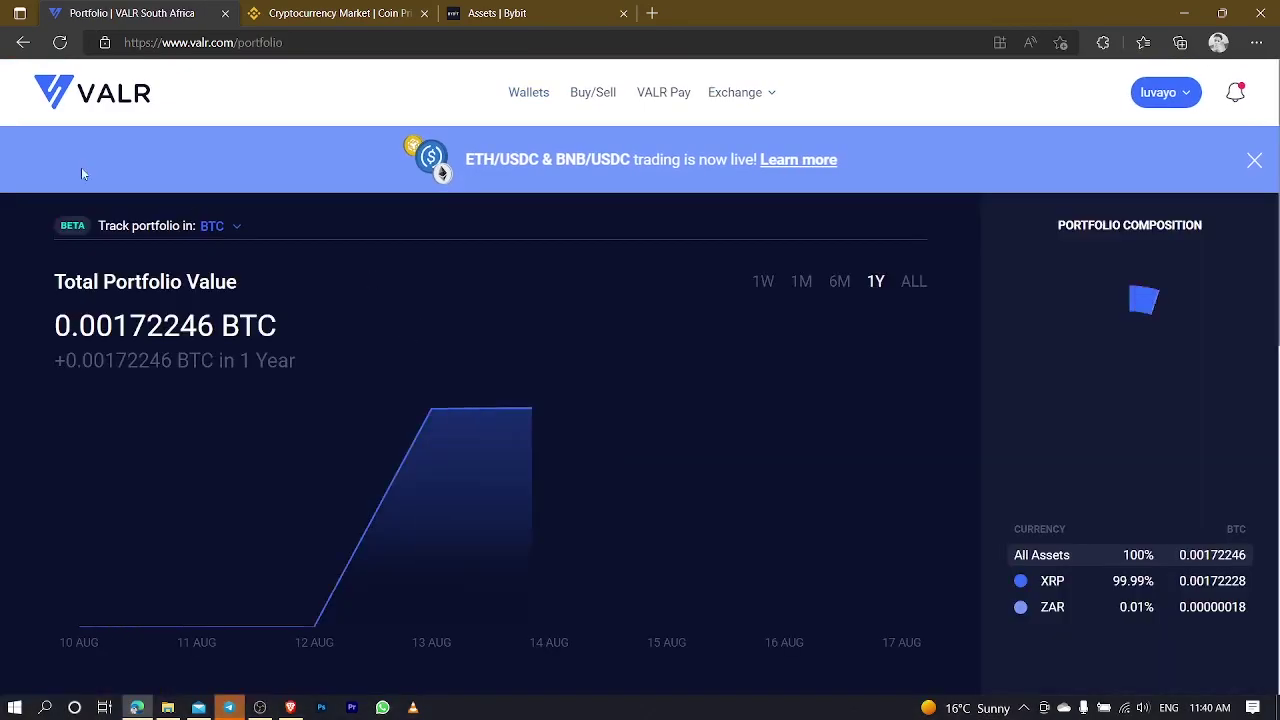
pyautogui.click(20, 42)
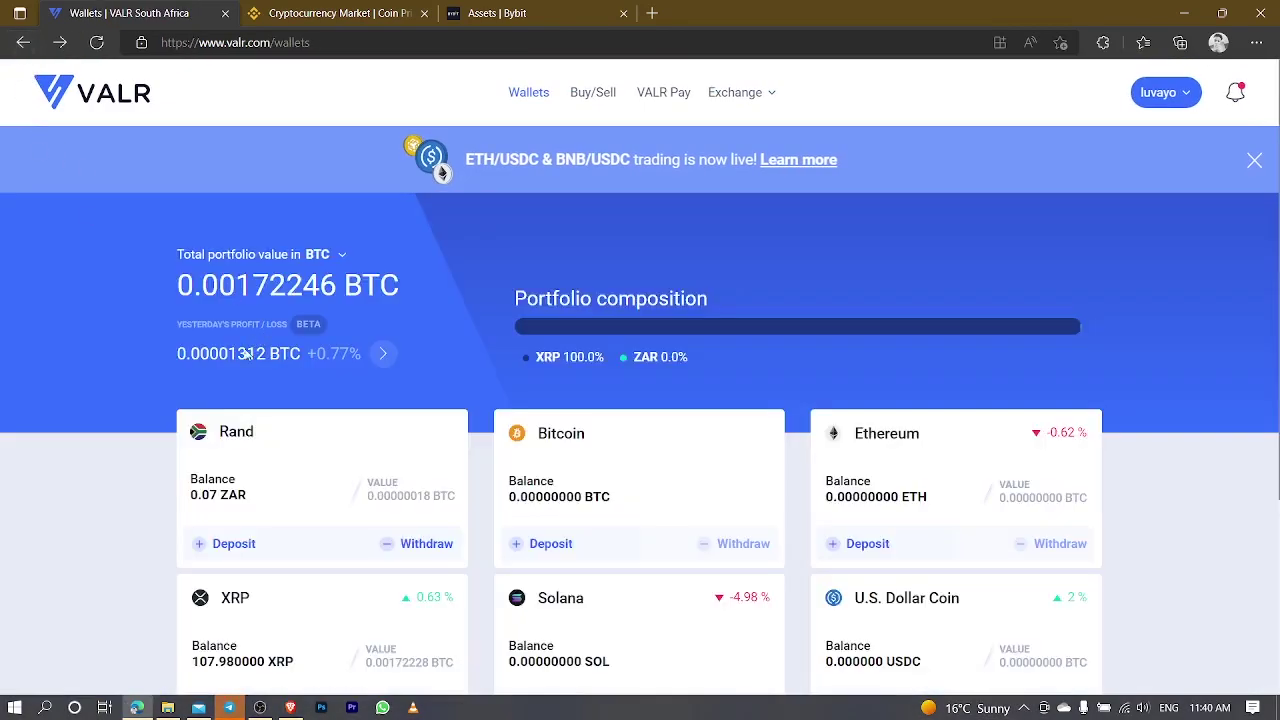
pyautogui.scroll(-3, 149, 428)
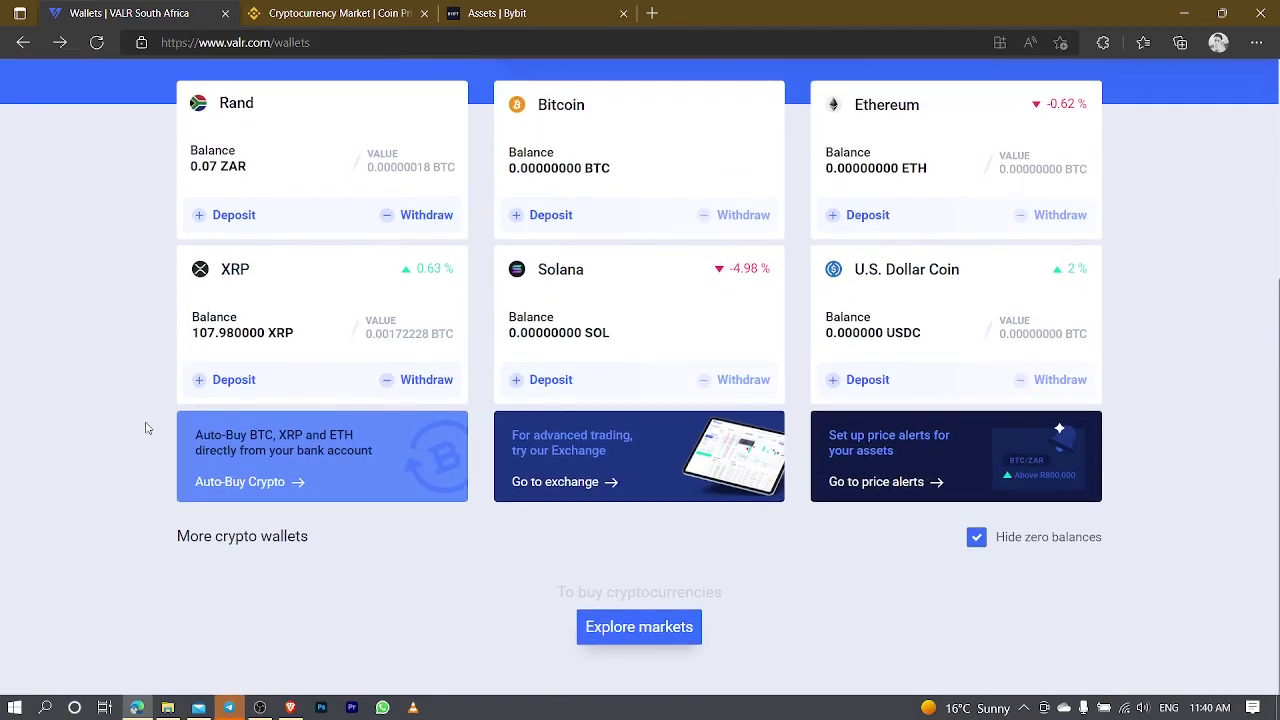
pyautogui.scroll(3, 150, 430)
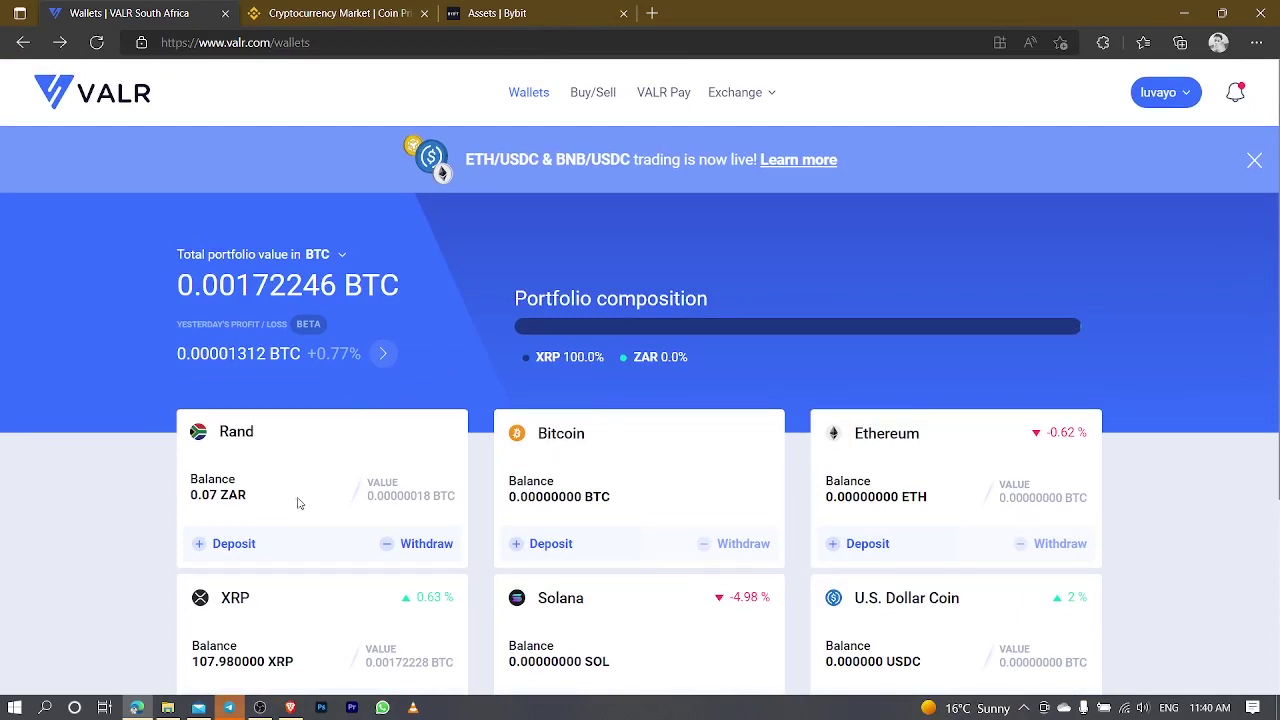
# Switch the total portfolio value's display currency on the VALR wallets page to ZAR
pyautogui.scroll(-1, 297, 503)
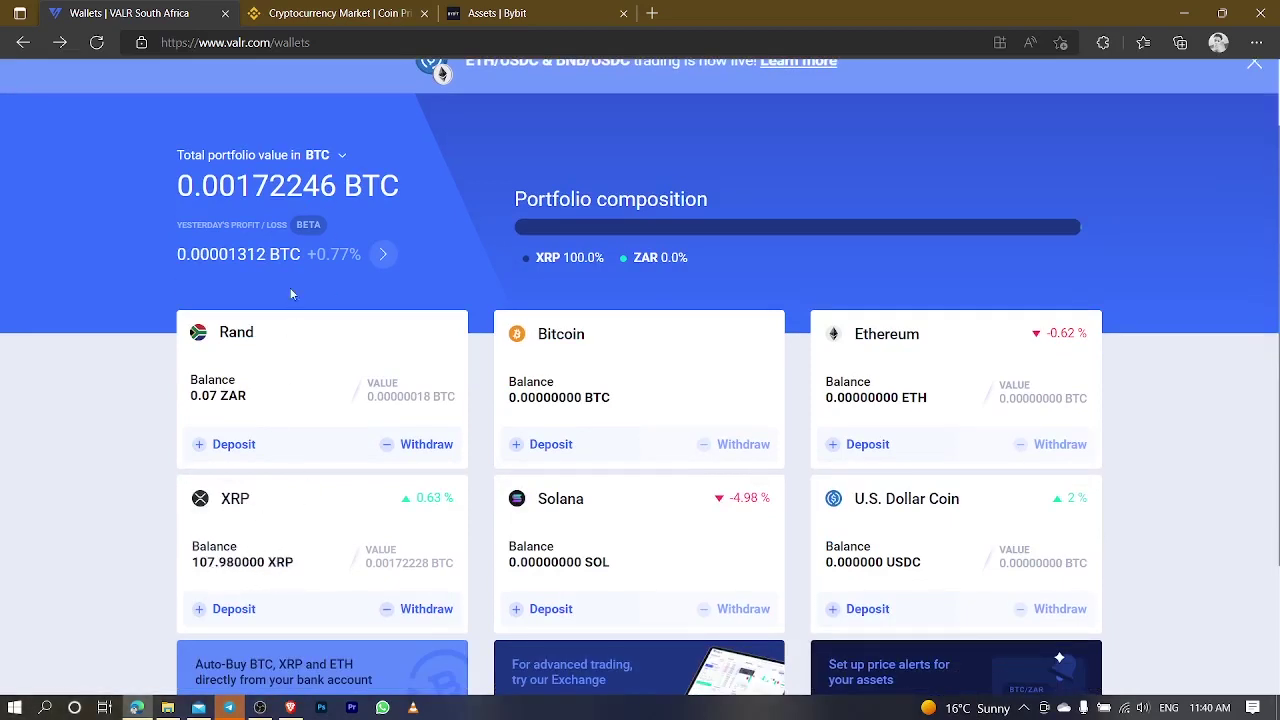
pyautogui.scroll(1, 200, 499)
pyautogui.click(338, 255)
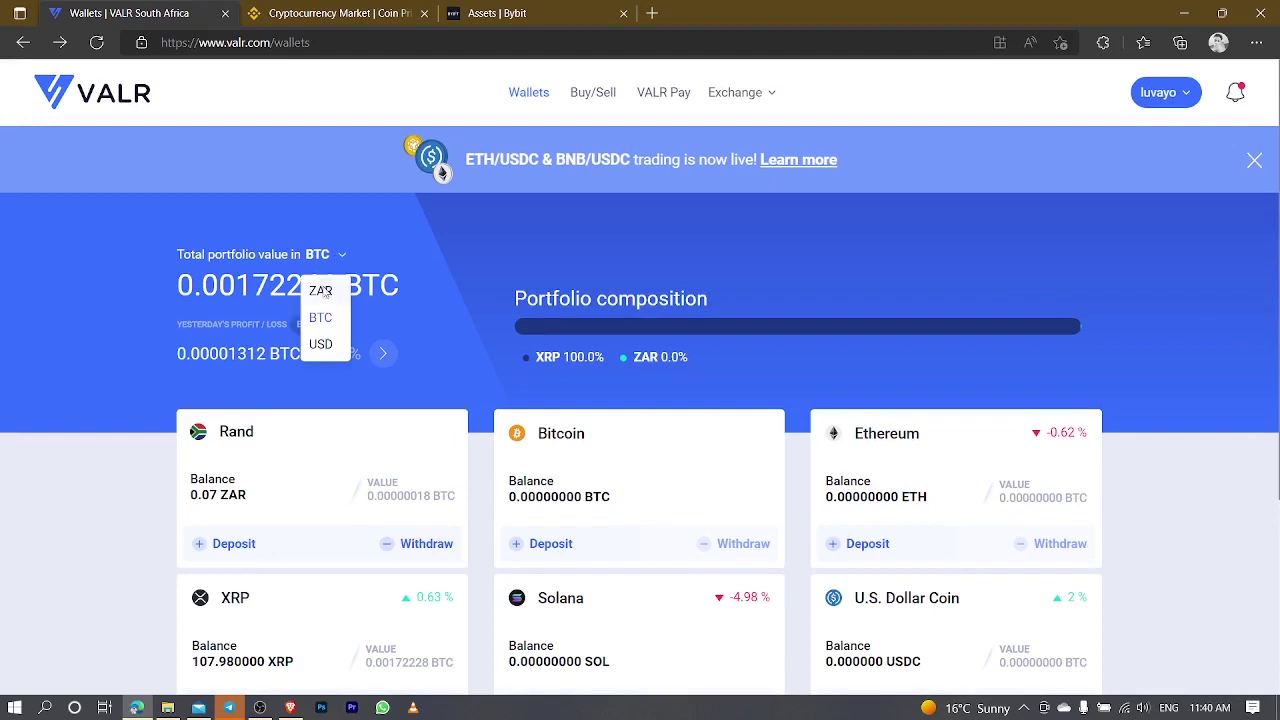
pyautogui.click(322, 289)
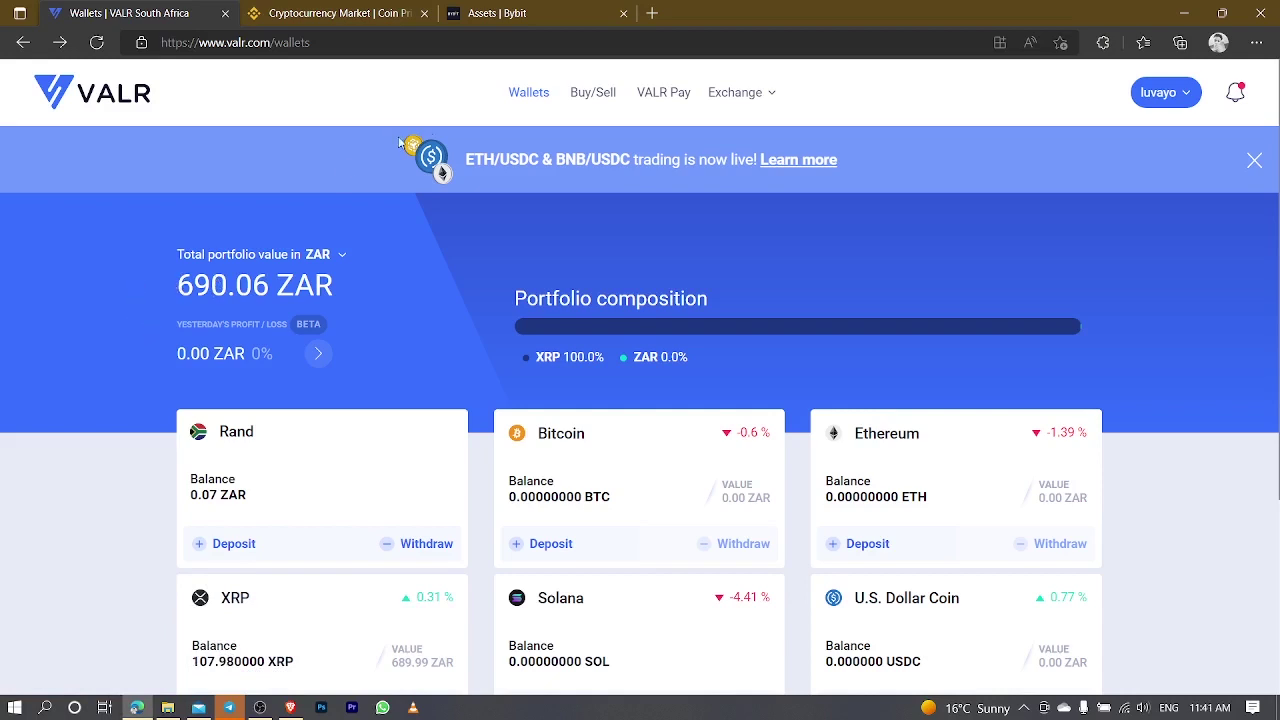
# Search the web for "usd to zar" in a new browser tab
pyautogui.click(652, 13)
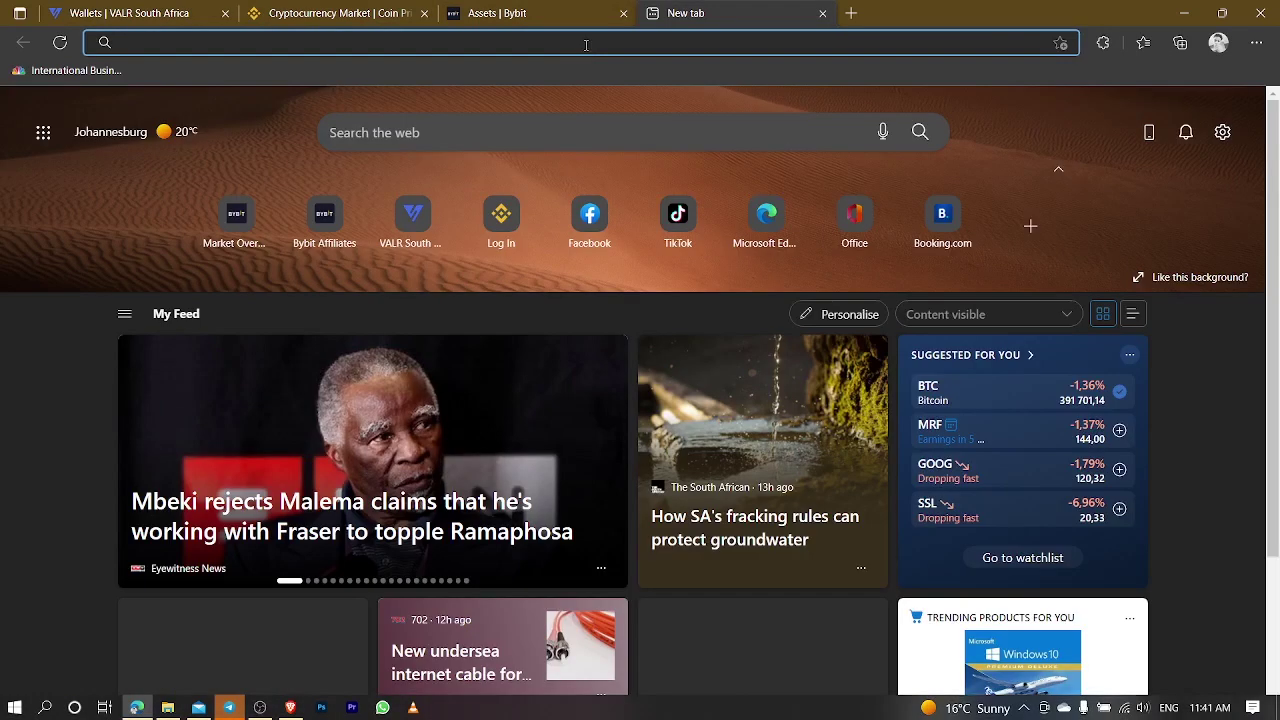
pyautogui.click(584, 44)
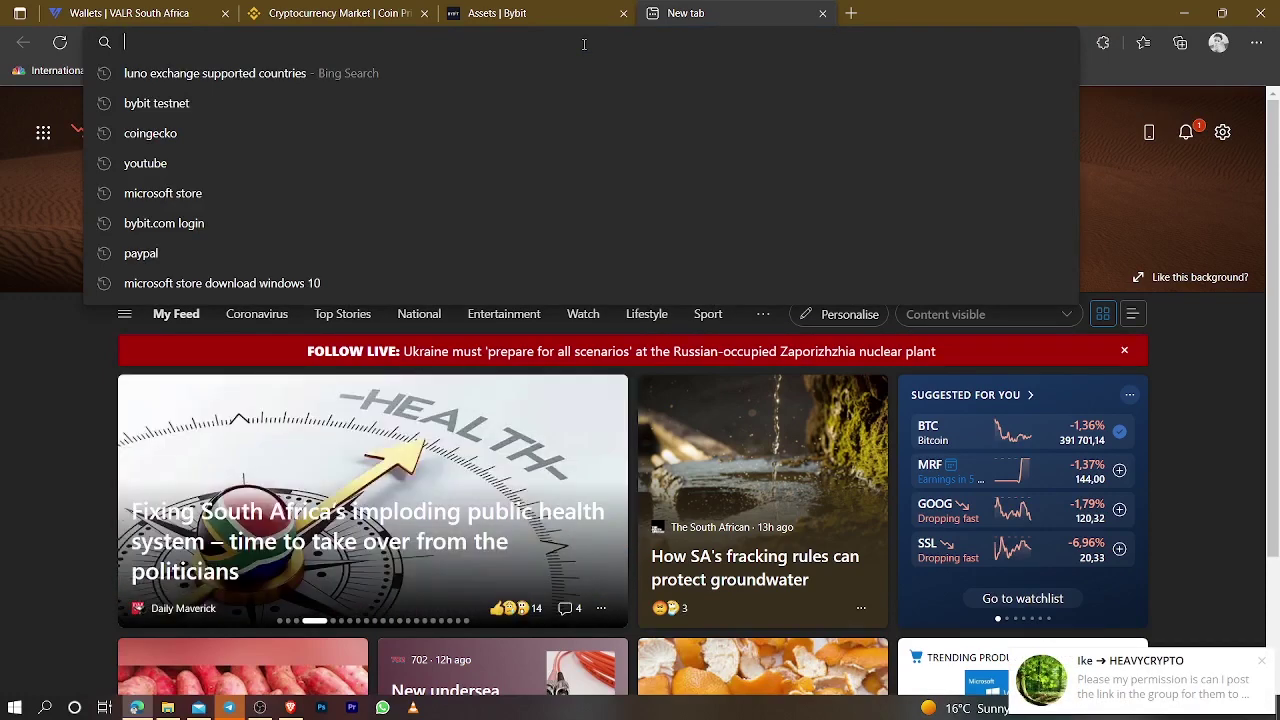
pyautogui.write('usd to ')
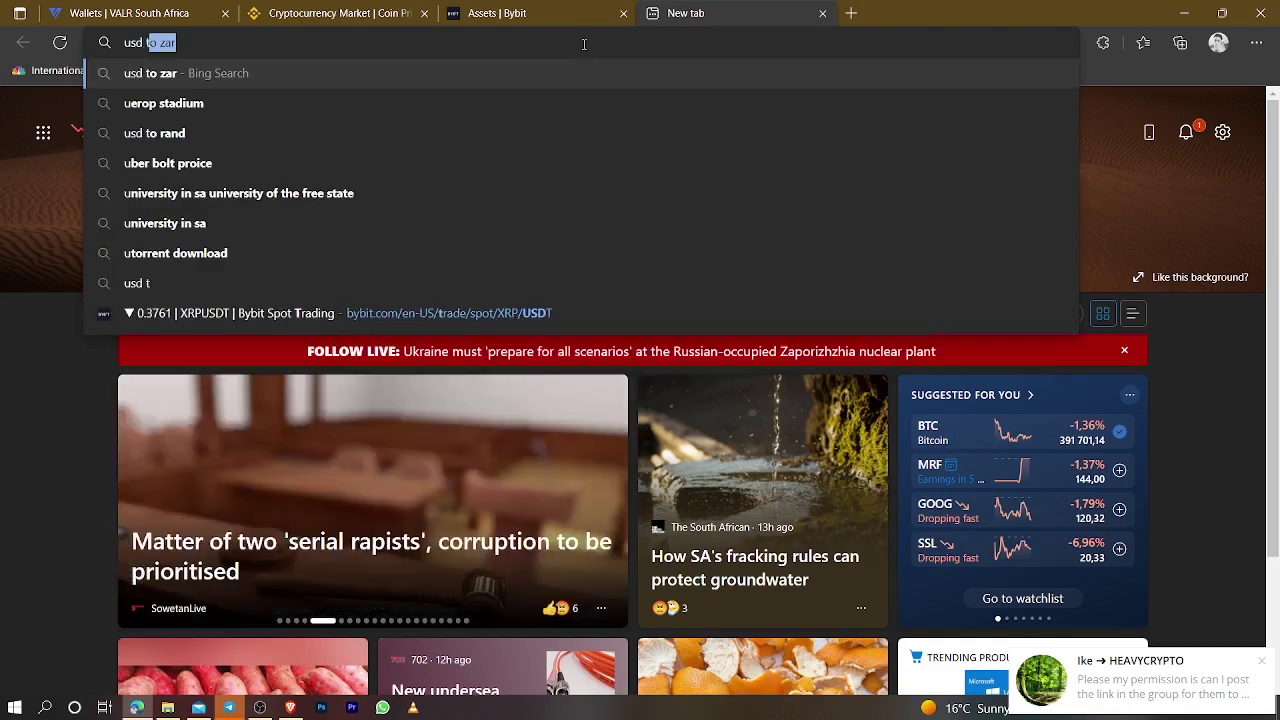
pyautogui.write('zar')
pyautogui.press('Return')
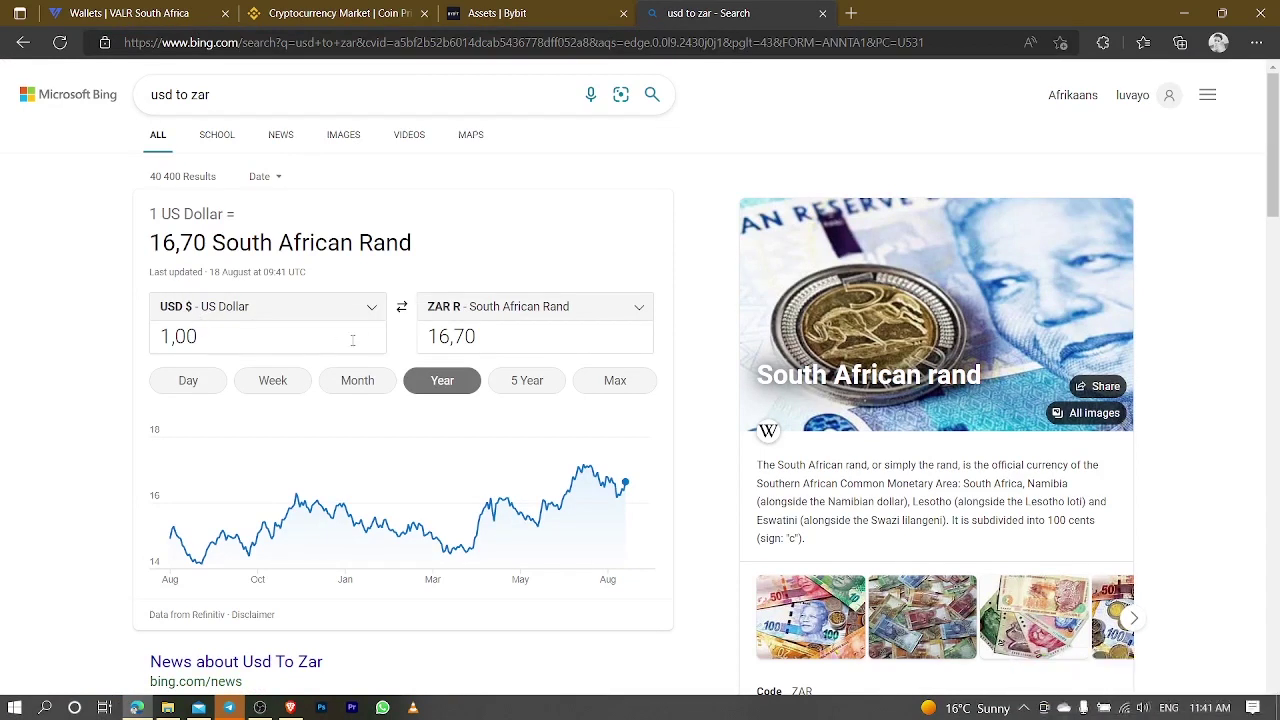
# Convert 40 US dollars to South African rand and compare the result with the VALR portfolio value
pyautogui.click(334, 342)
pyautogui.press('BackSpace')
pyautogui.press('BackSpace')
pyautogui.press('BackSpace')
pyautogui.press('BackSpace')
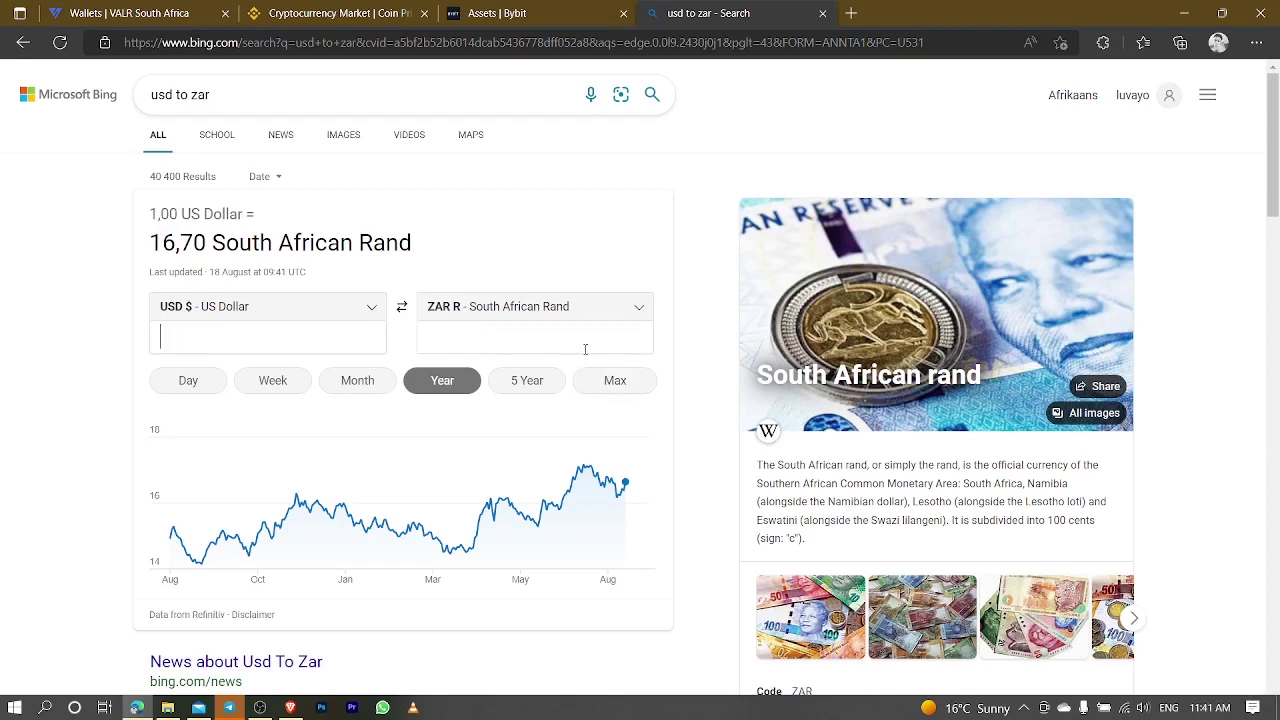
pyautogui.write('40')
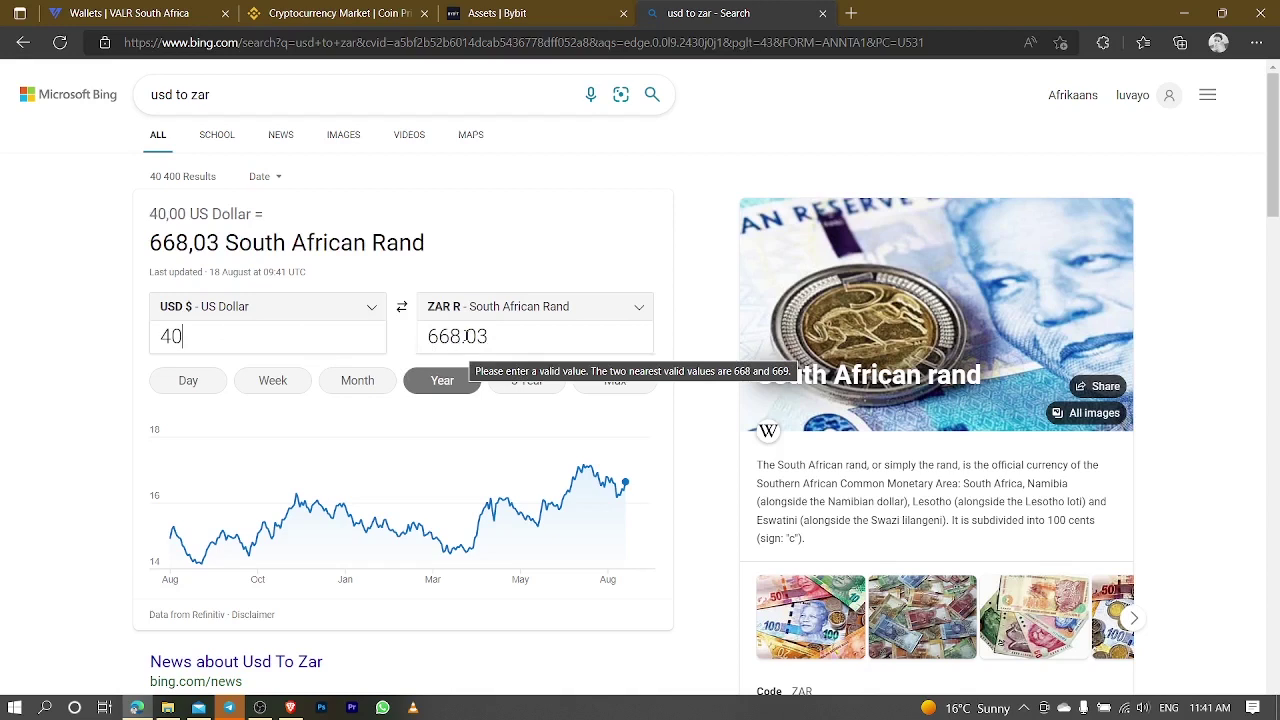
pyautogui.moveTo(498, 338); pyautogui.dragTo(424, 342)
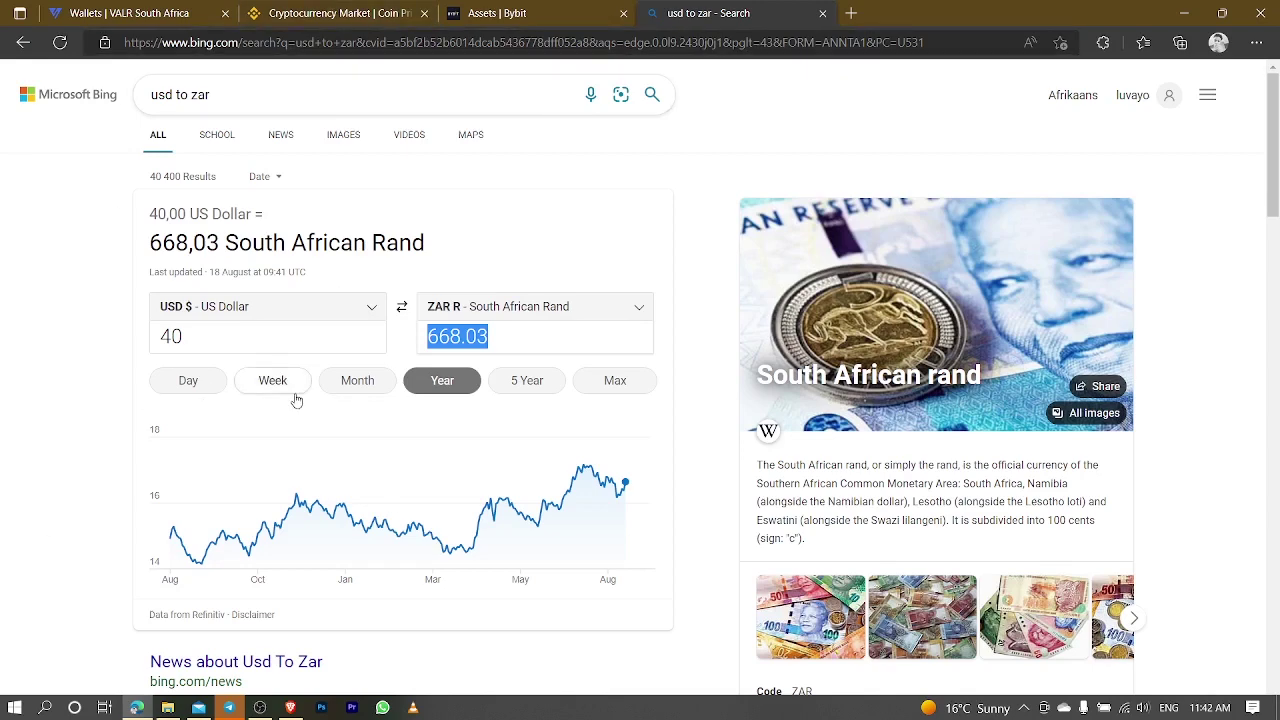
pyautogui.click(131, 12)
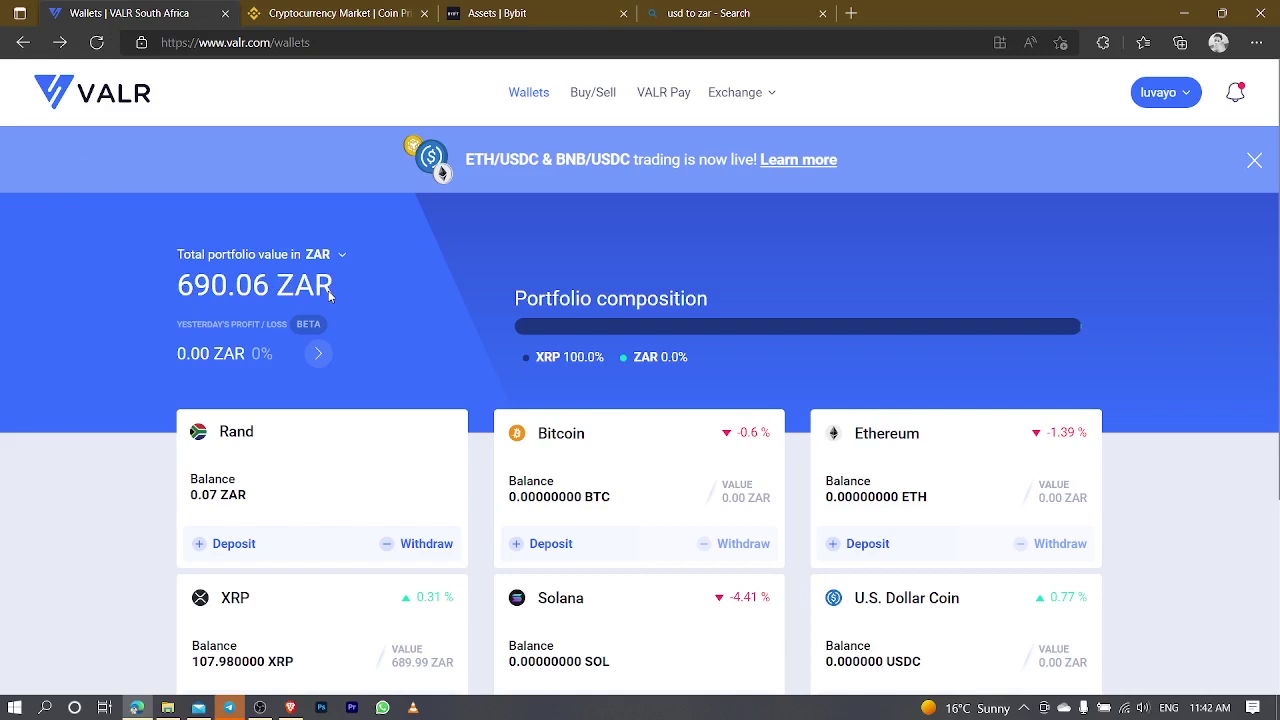
pyautogui.click(670, 10)
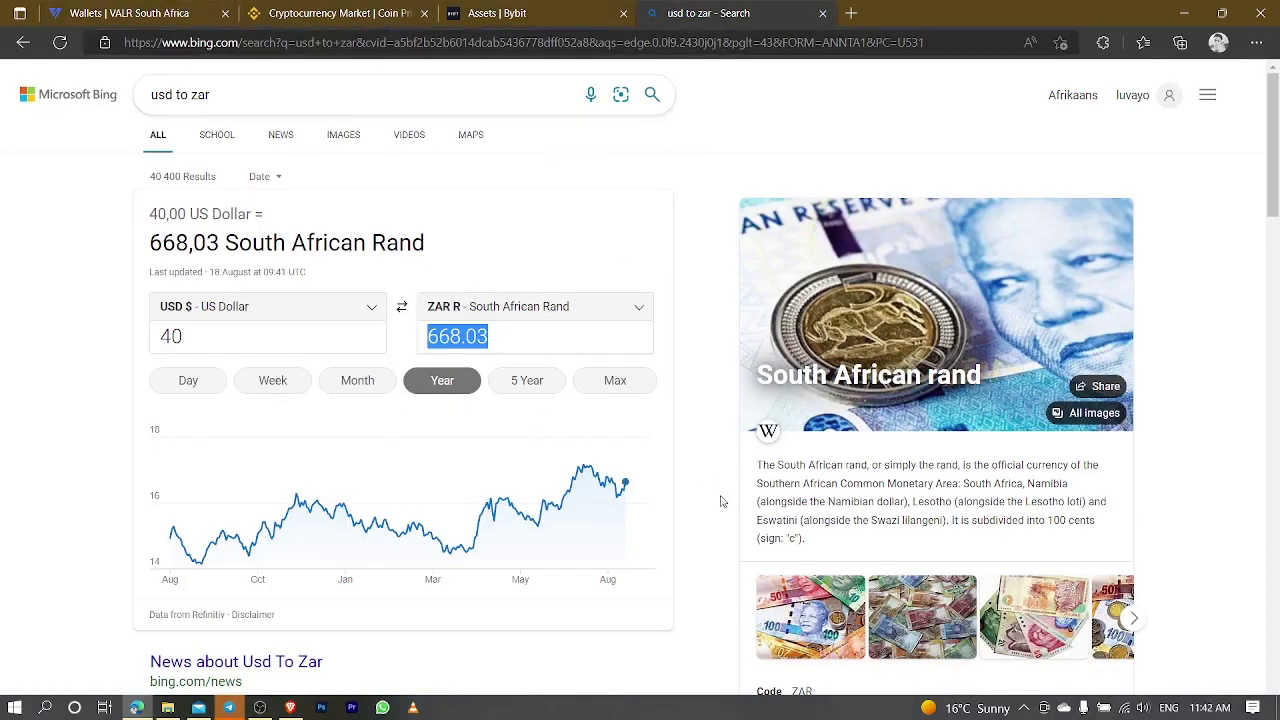
# Open Calculator and subtract 668 from 690 to work out the difference in rand
pyautogui.press('XF86Calculator')
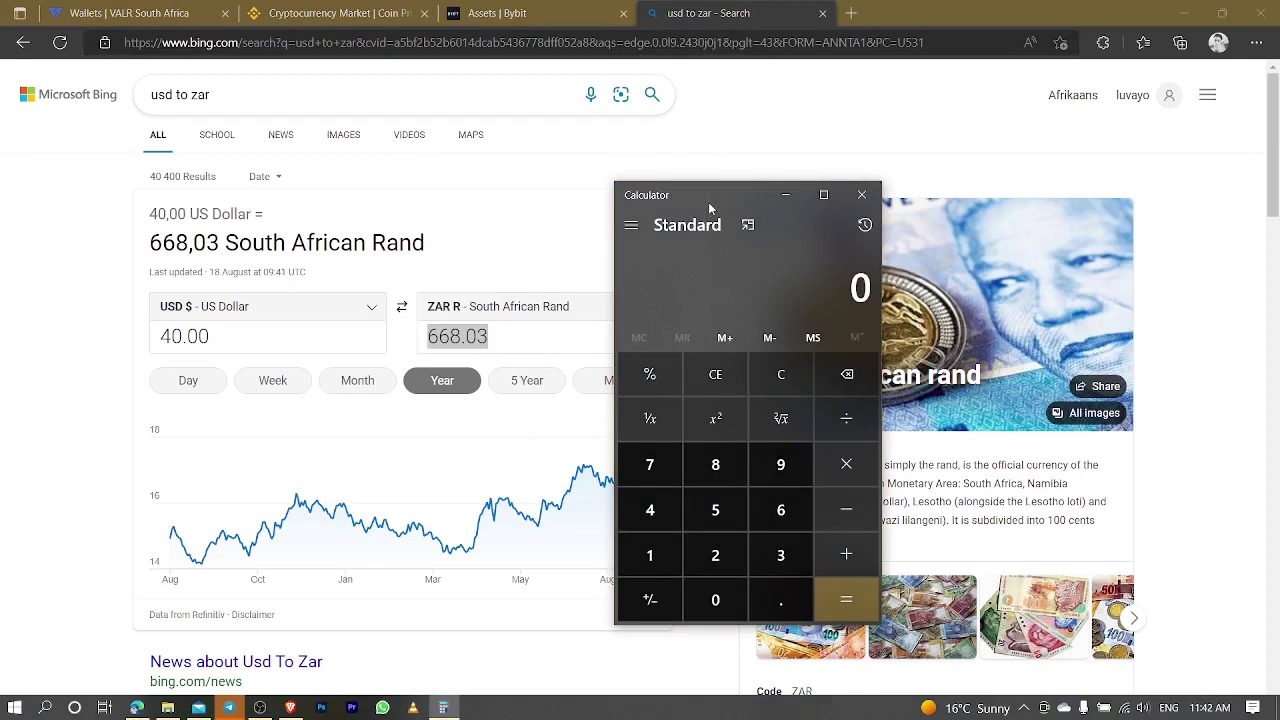
pyautogui.moveTo(710, 208); pyautogui.dragTo(620, 190)
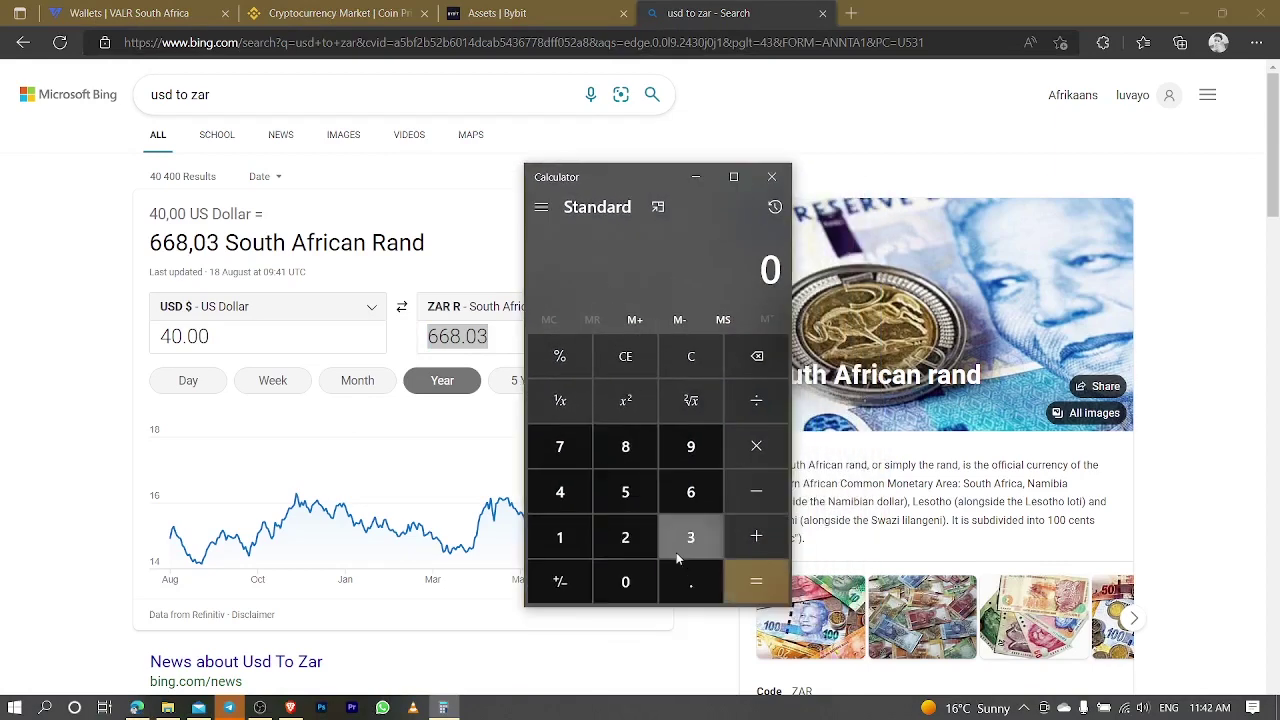
pyautogui.moveTo(616, 189); pyautogui.dragTo(696, 157)
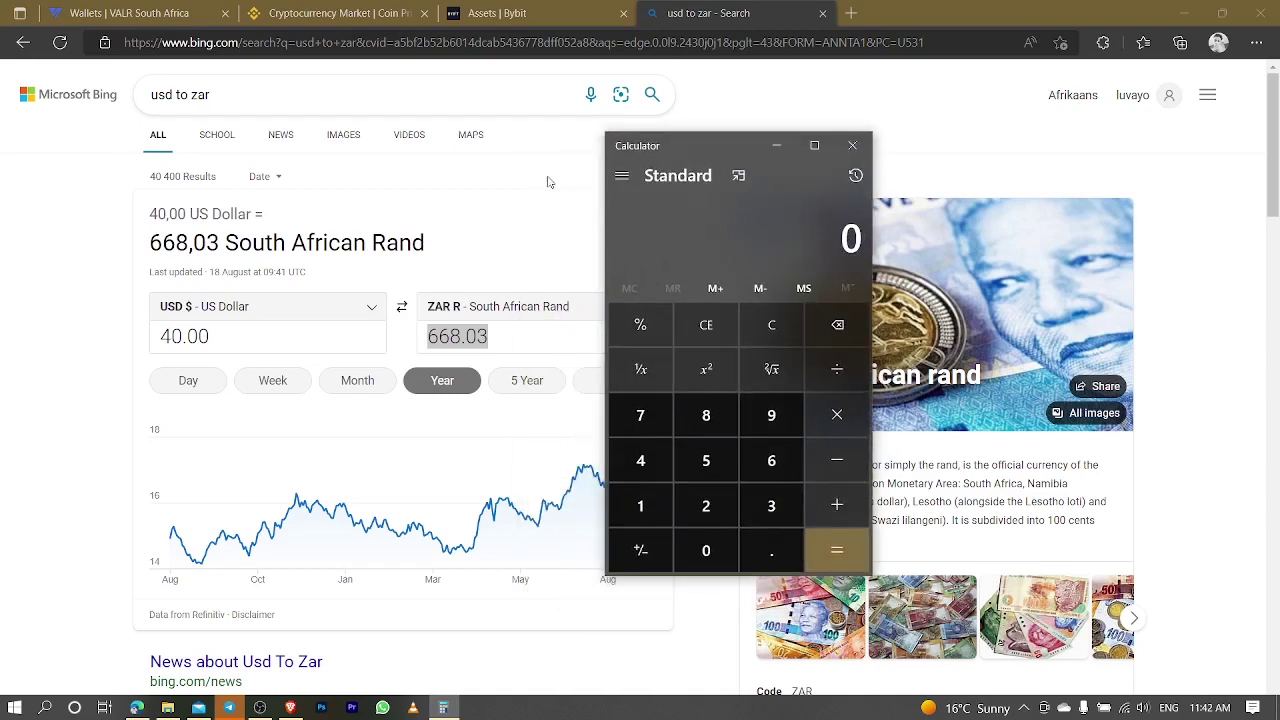
pyautogui.write('690')
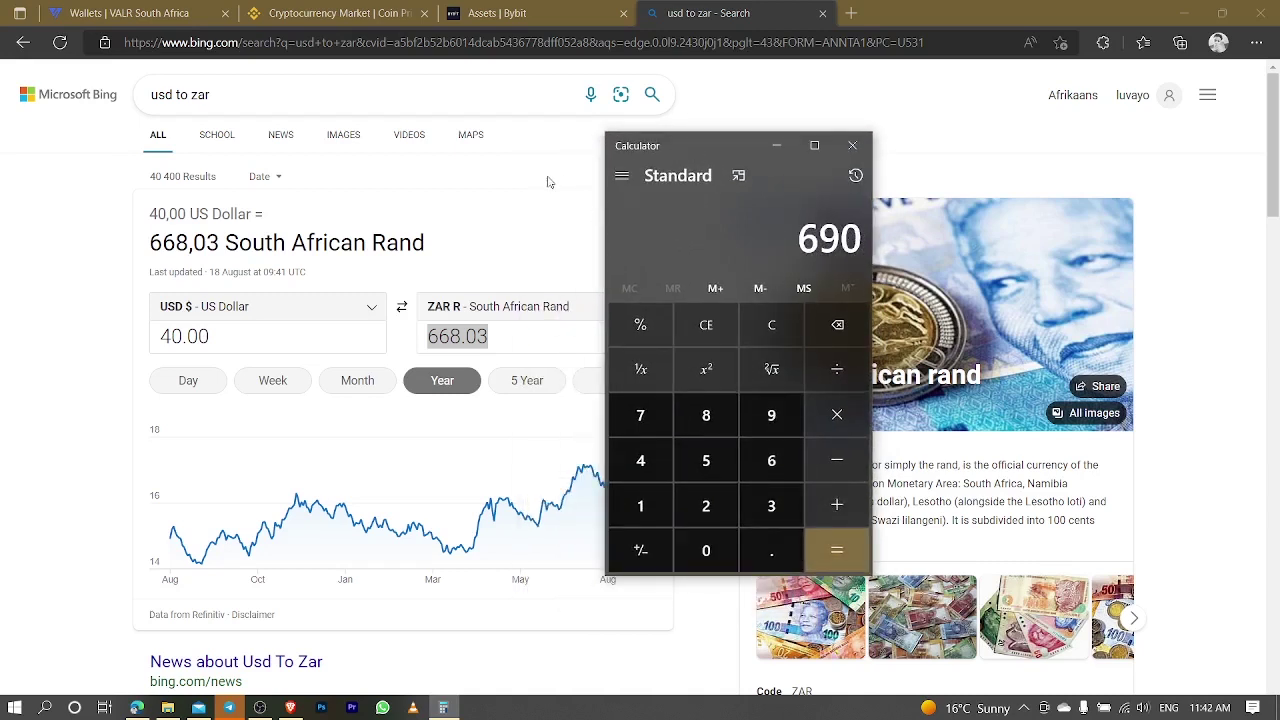
pyautogui.press('-')
pyautogui.write('668')
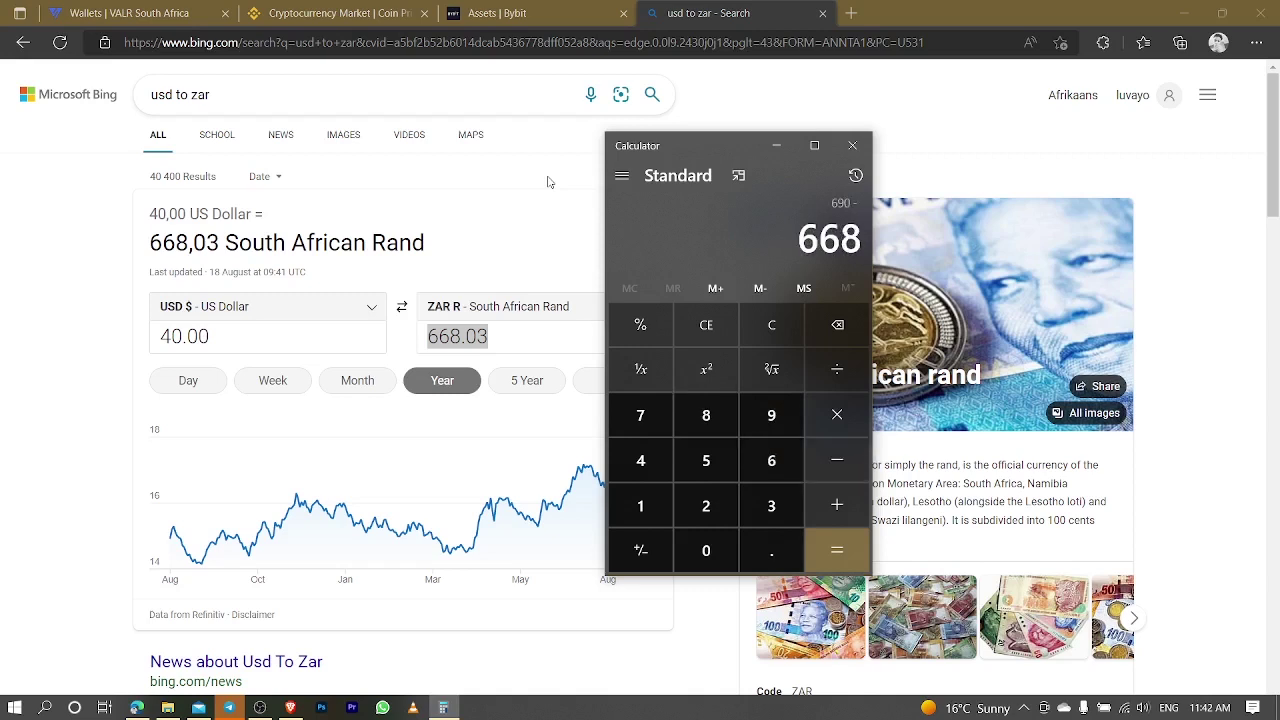
pyautogui.click(829, 563)
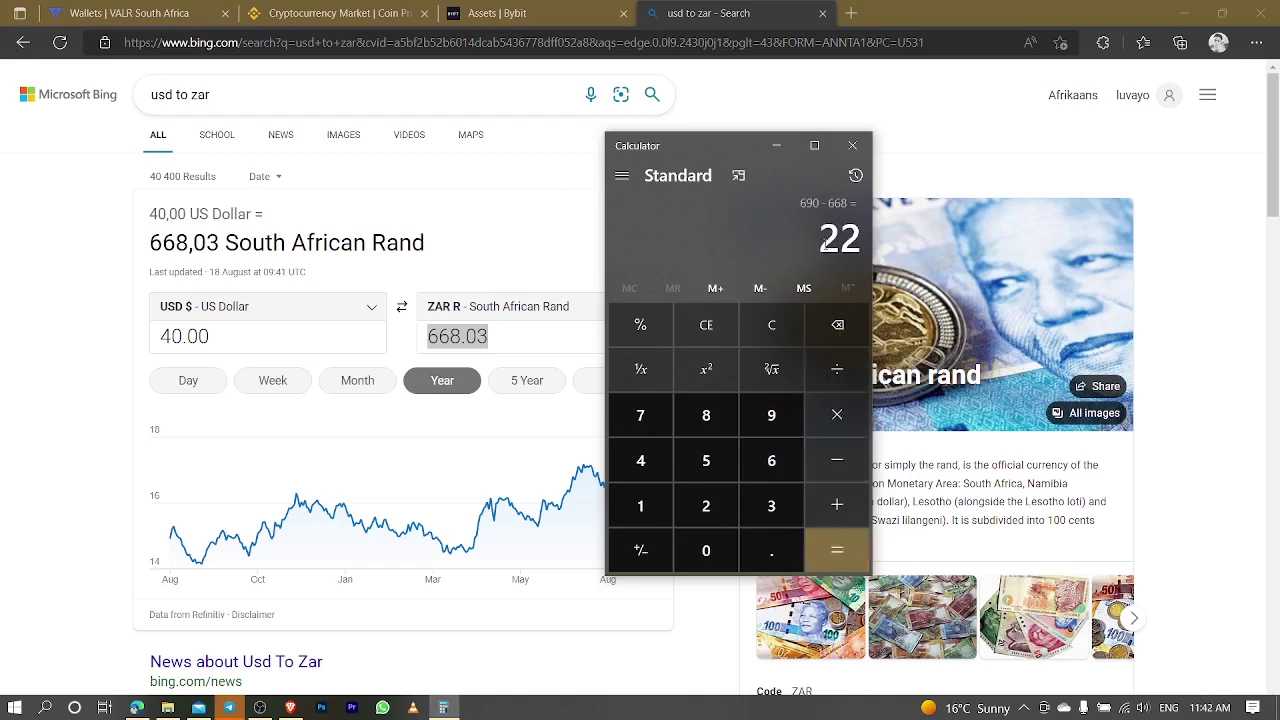
pyautogui.moveTo(821, 240); pyautogui.dragTo(862, 242)
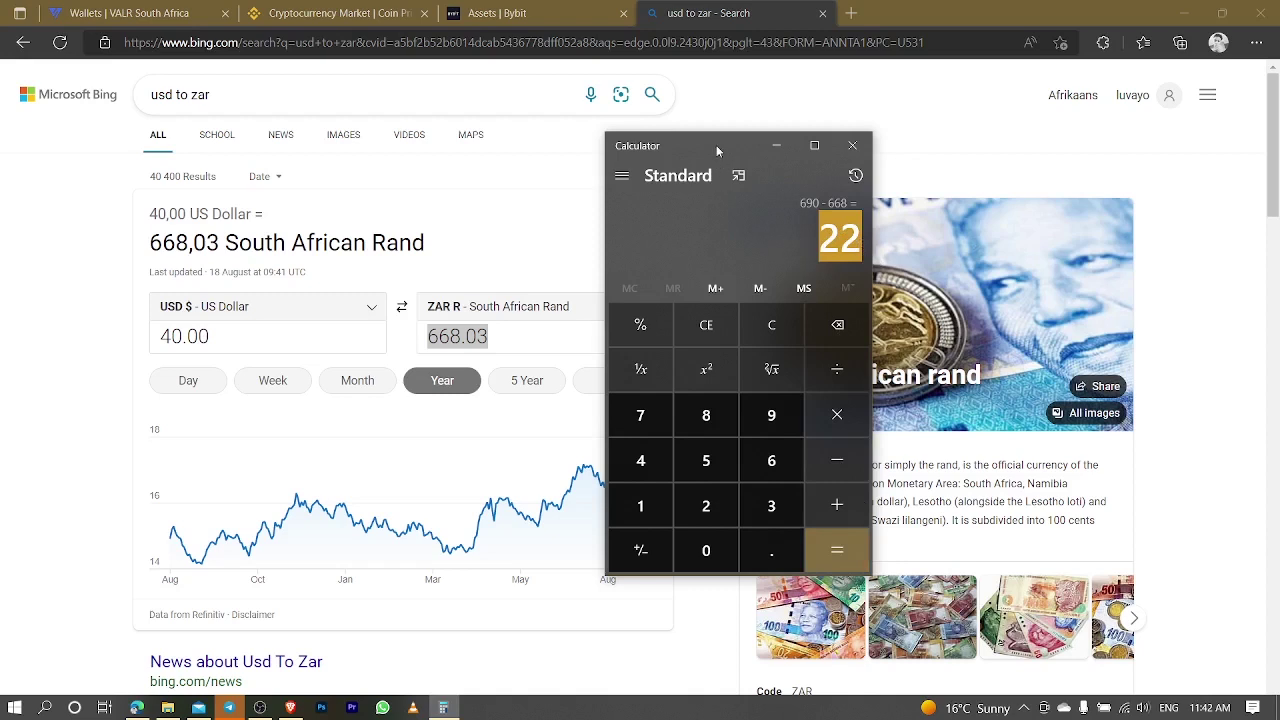
pyautogui.moveTo(716, 145); pyautogui.dragTo(662, 147)
pyautogui.click(625, 181)
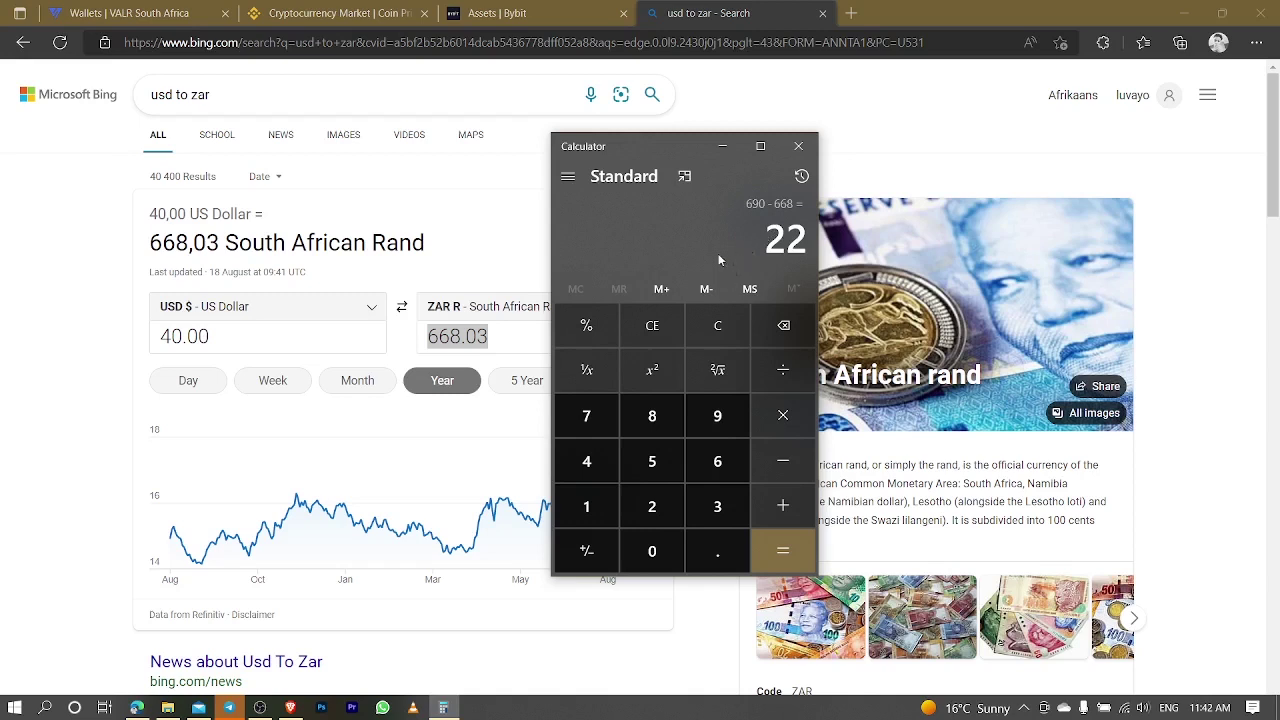
pyautogui.moveTo(632, 147); pyautogui.dragTo(671, 168)
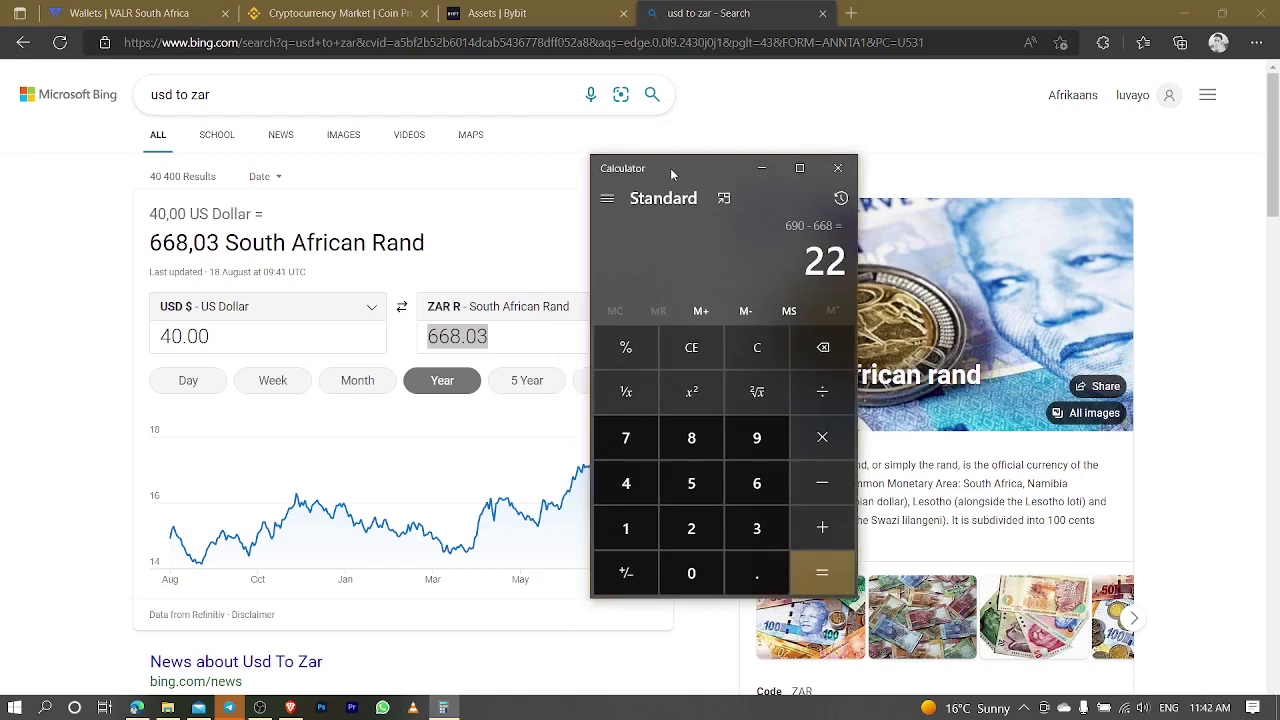
# Return to the VALR wallets page and check the XRP wallet's balance and its rand value
pyautogui.click(100, 12)
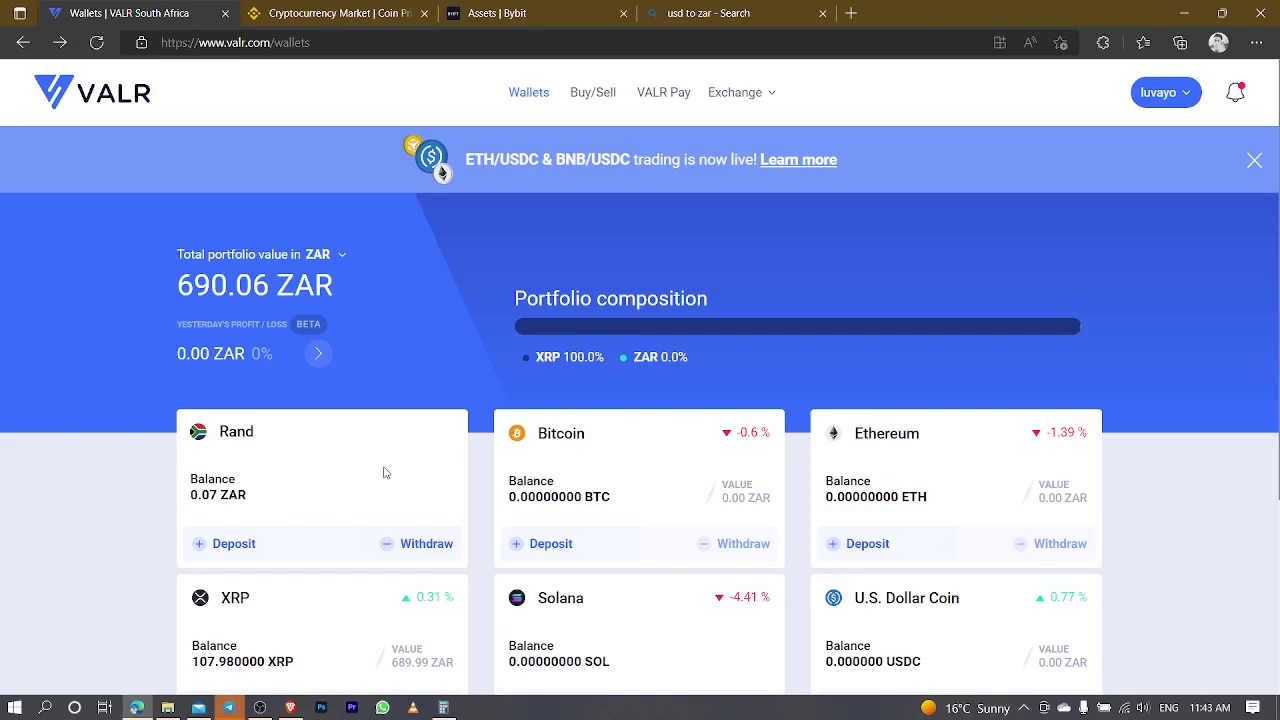
pyautogui.scroll(-3, 385, 472)
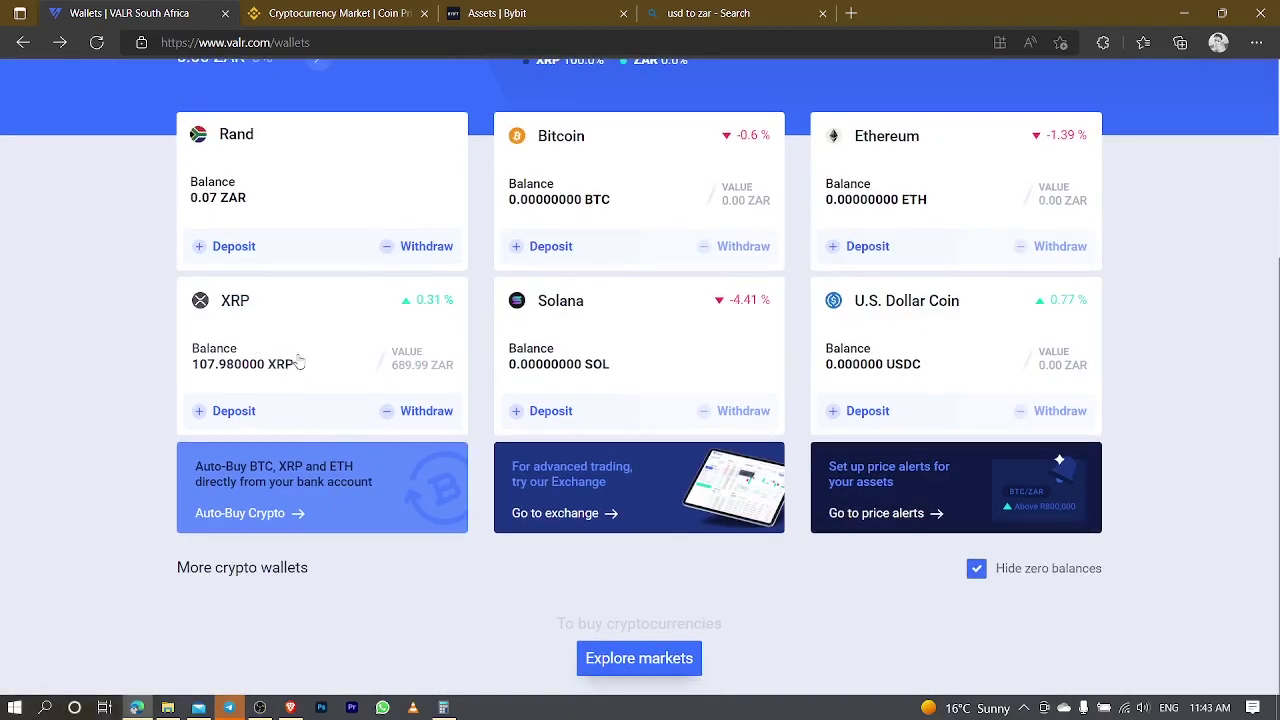
pyautogui.scroll(3, 300, 362)
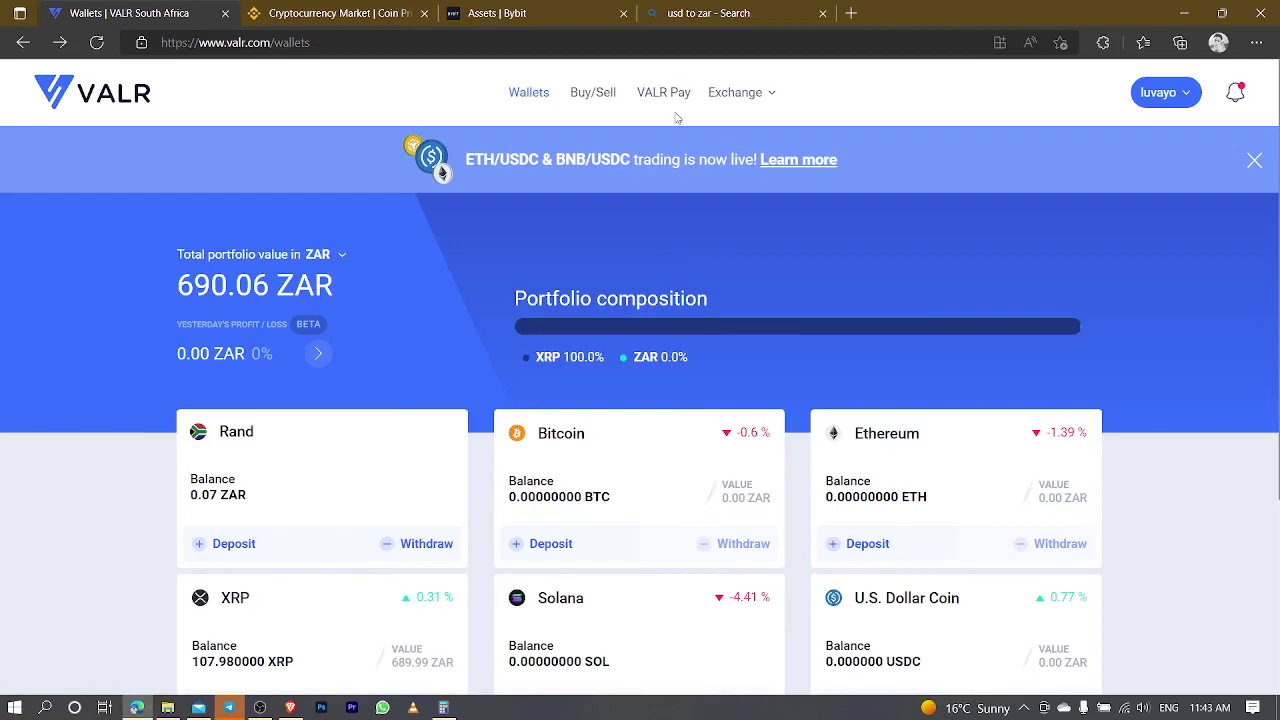
# Open the VALR exchange and select the XRP/ZAR trading pair
pyautogui.click(718, 100)
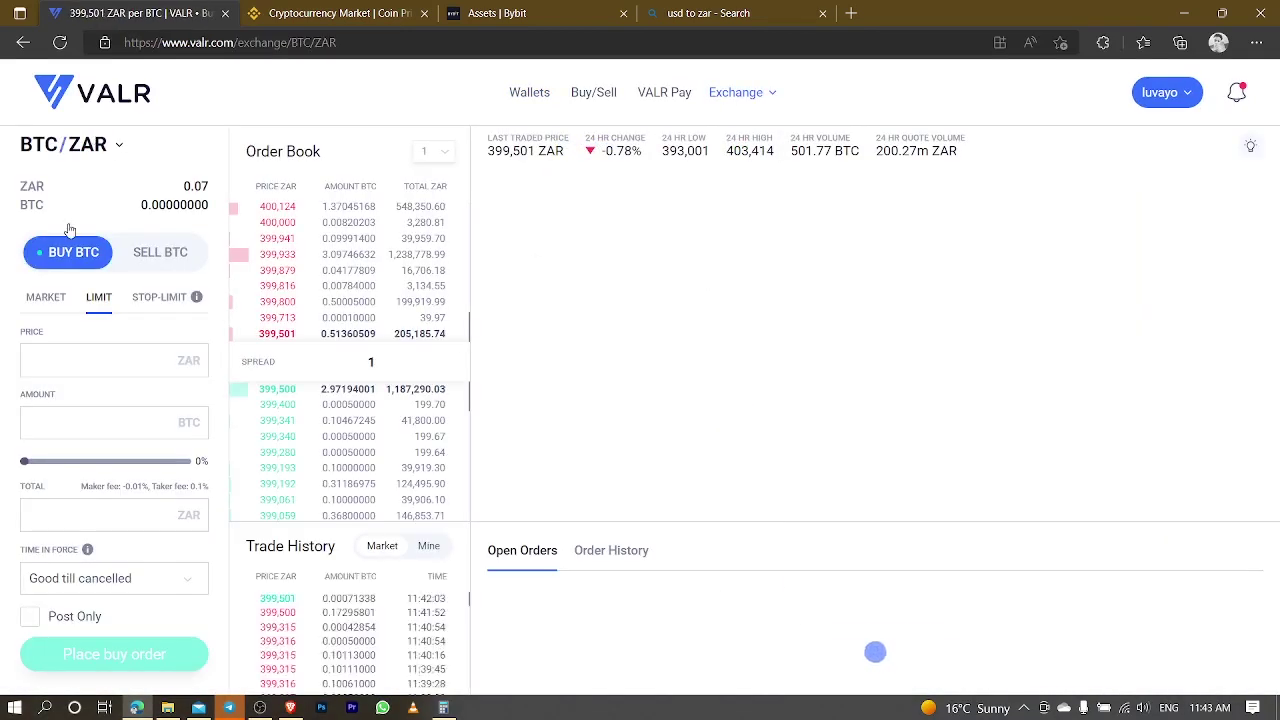
pyautogui.click(70, 150)
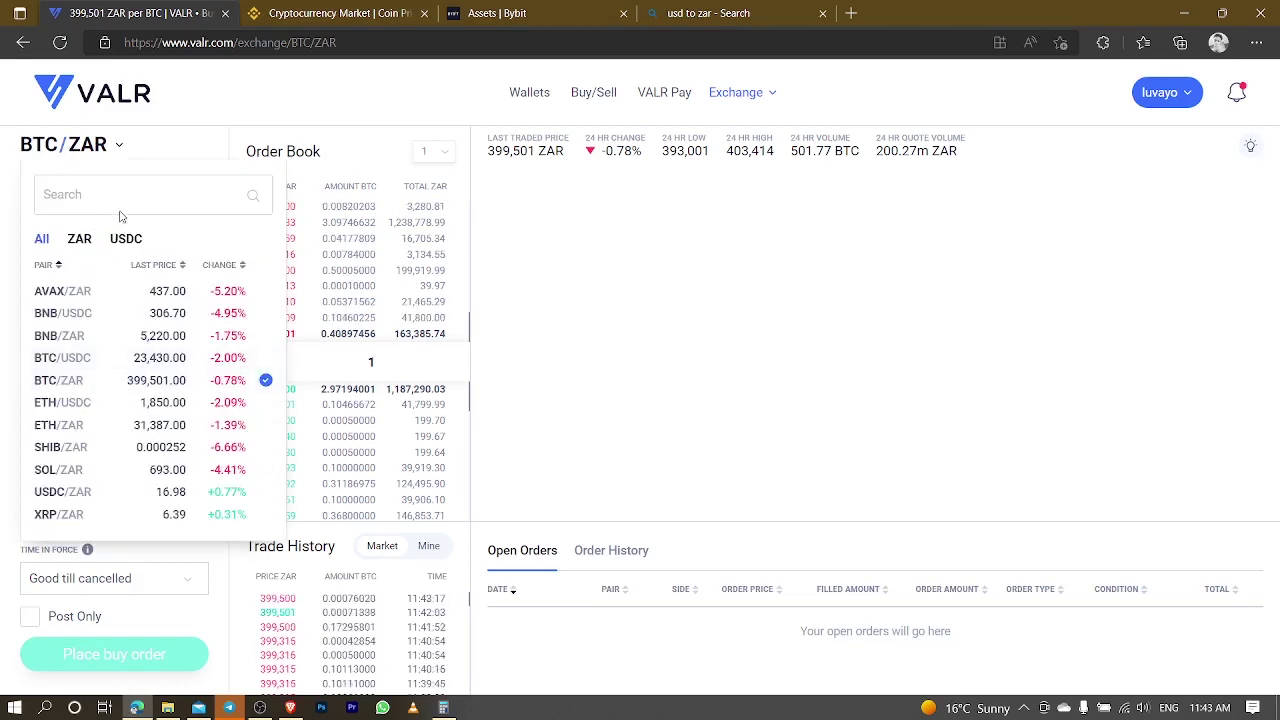
pyautogui.click(130, 194)
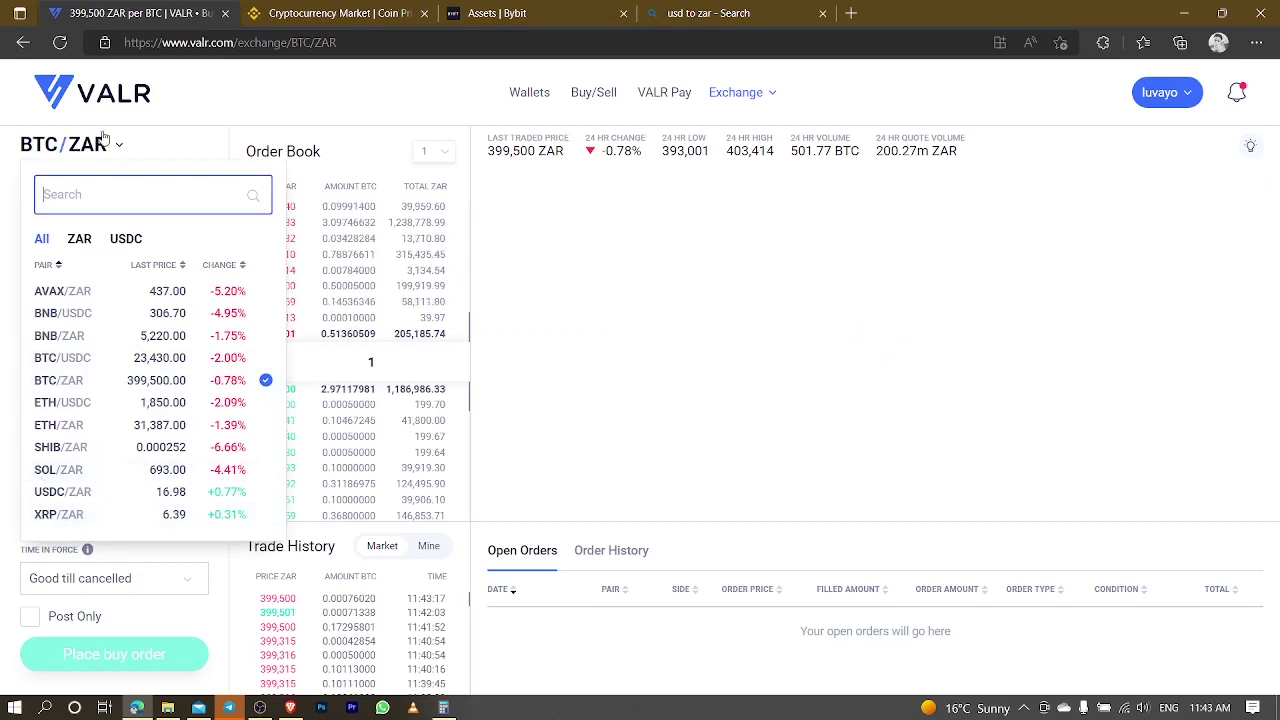
pyautogui.click(63, 514)
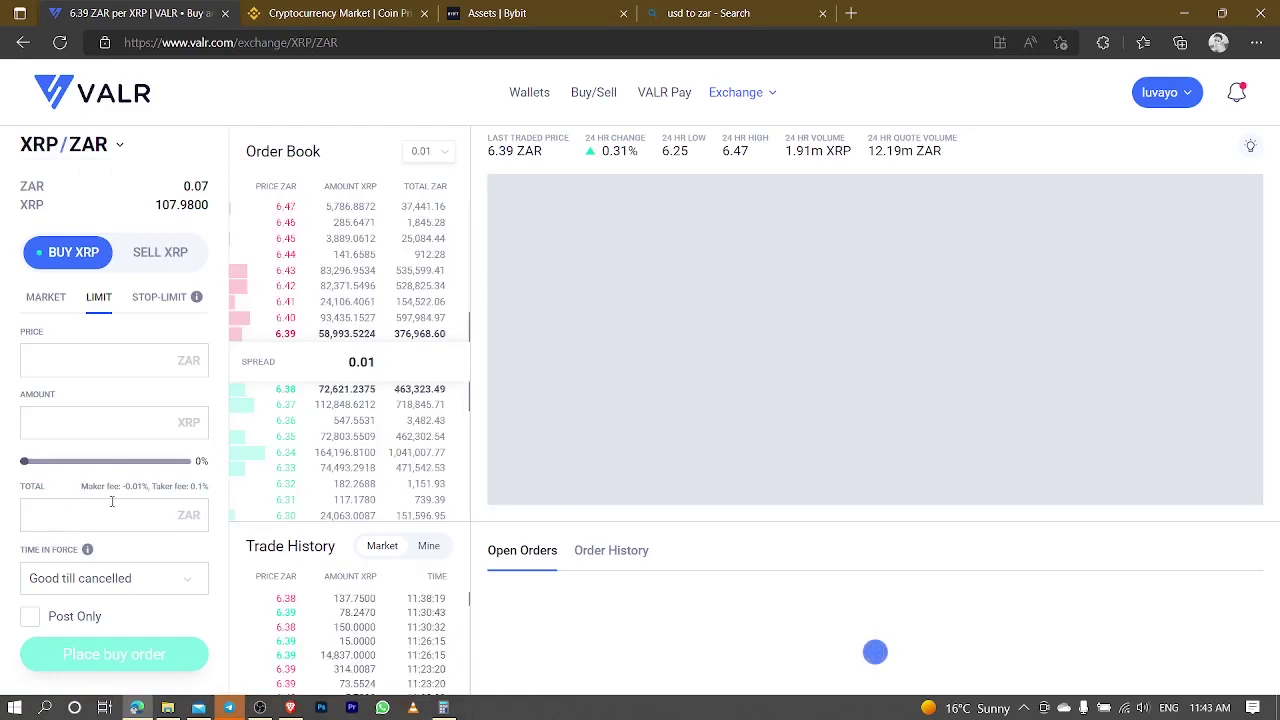
# Set up a limit sell order for 100% of the XRP, 107.98, at 6.39 ZAR and check its total
pyautogui.click(162, 254)
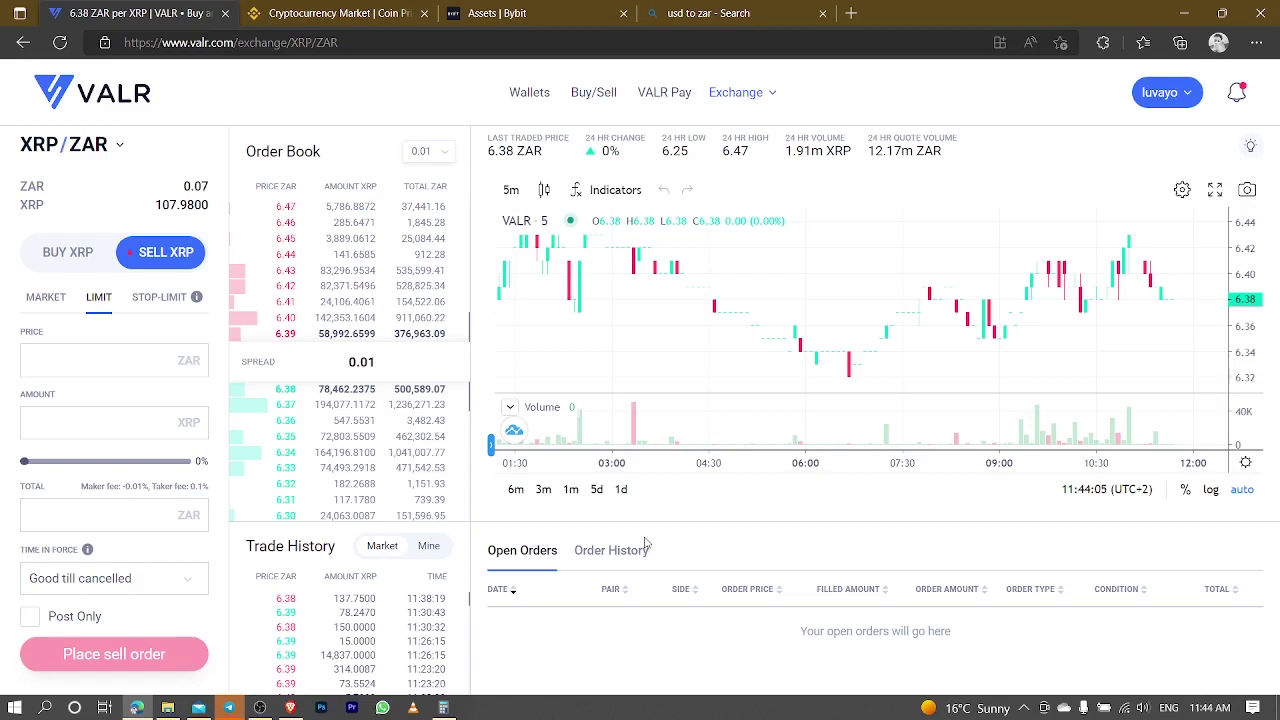
pyautogui.moveTo(263, 343)
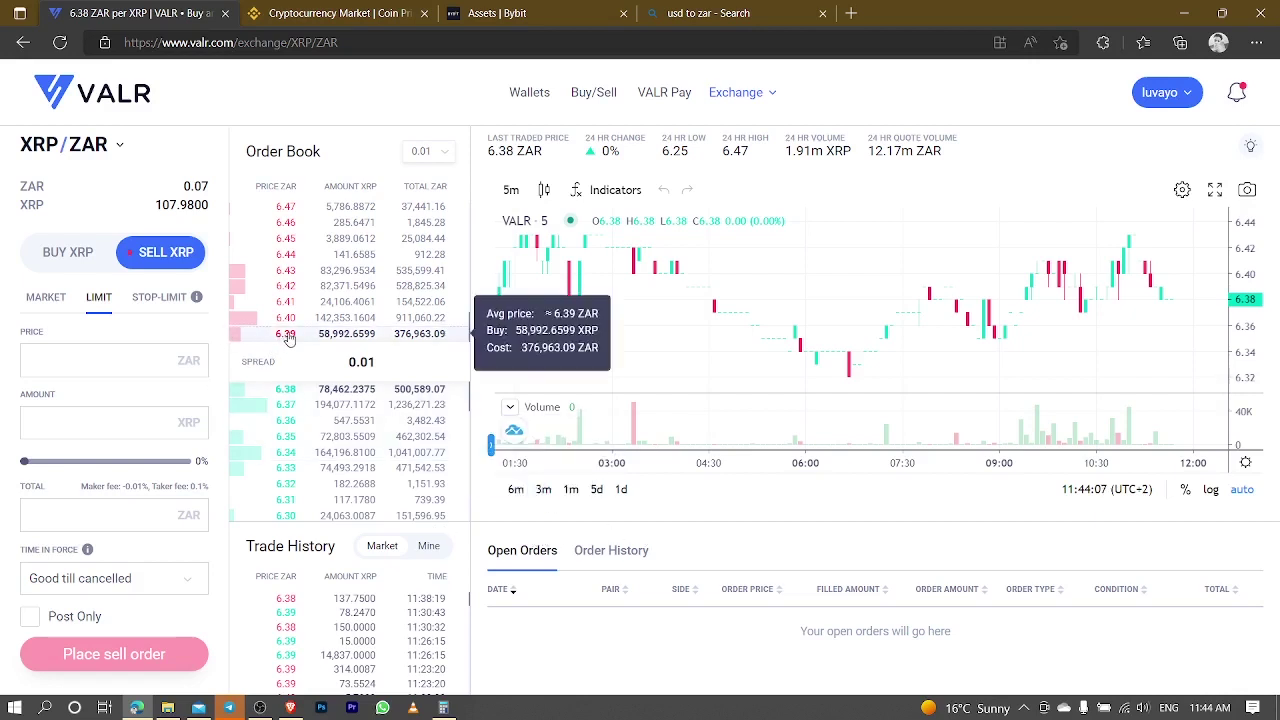
pyautogui.click(287, 336)
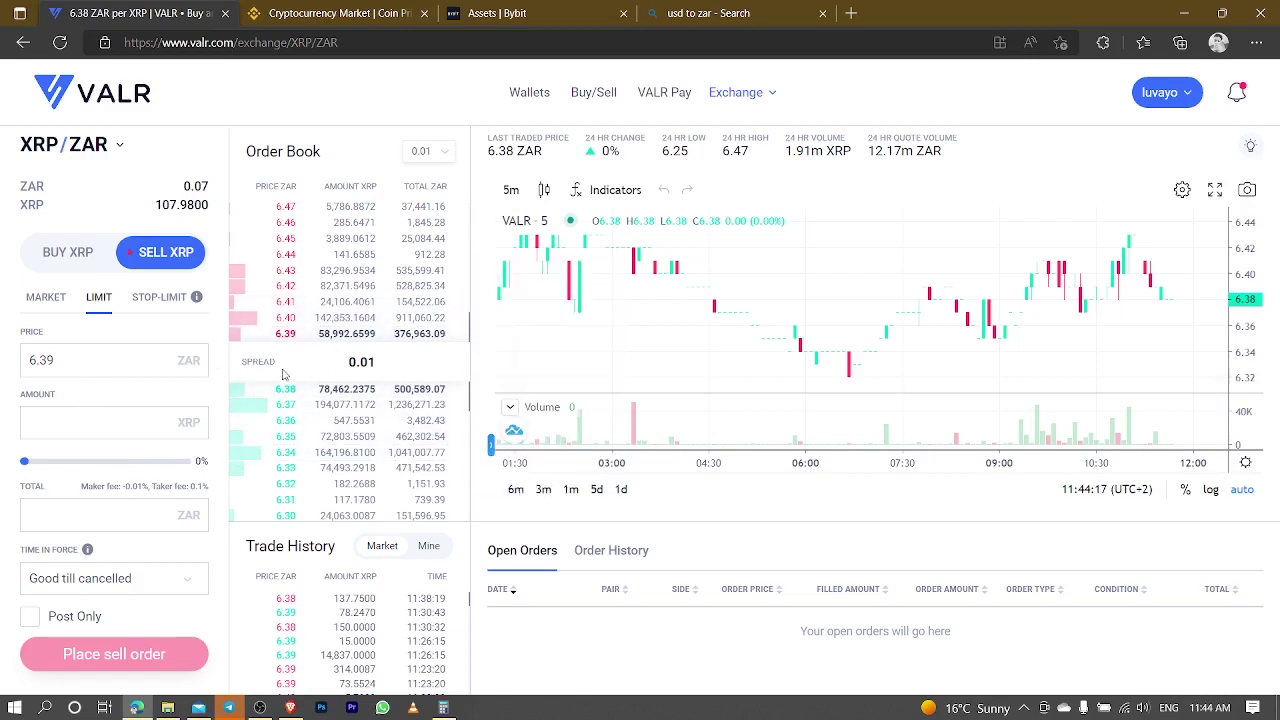
pyautogui.click(310, 223)
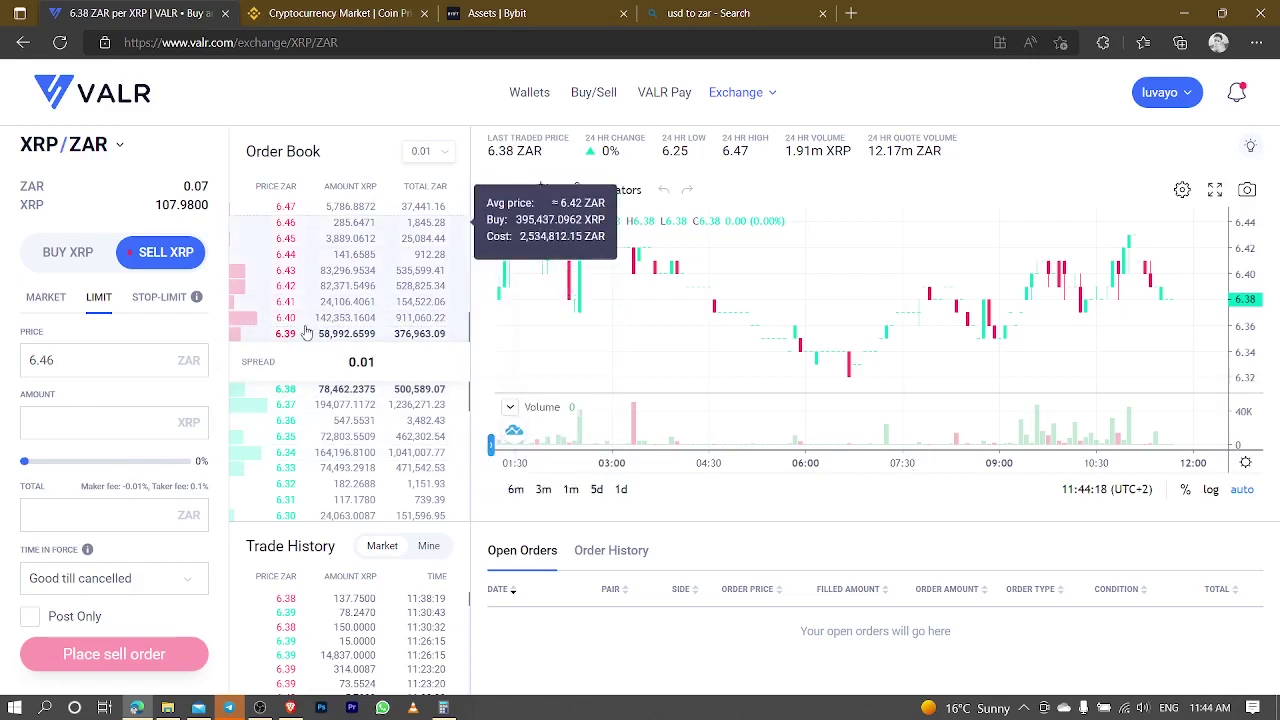
pyautogui.click(297, 340)
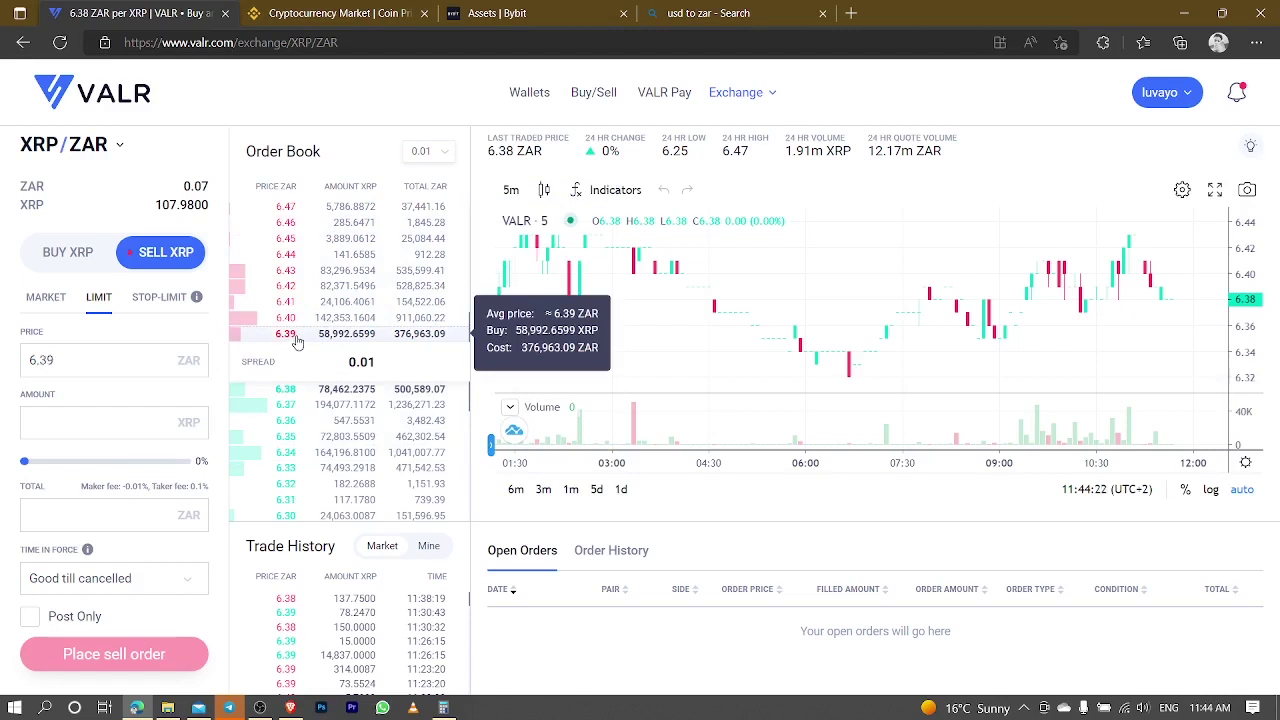
pyautogui.moveTo(25, 465); pyautogui.dragTo(196, 464)
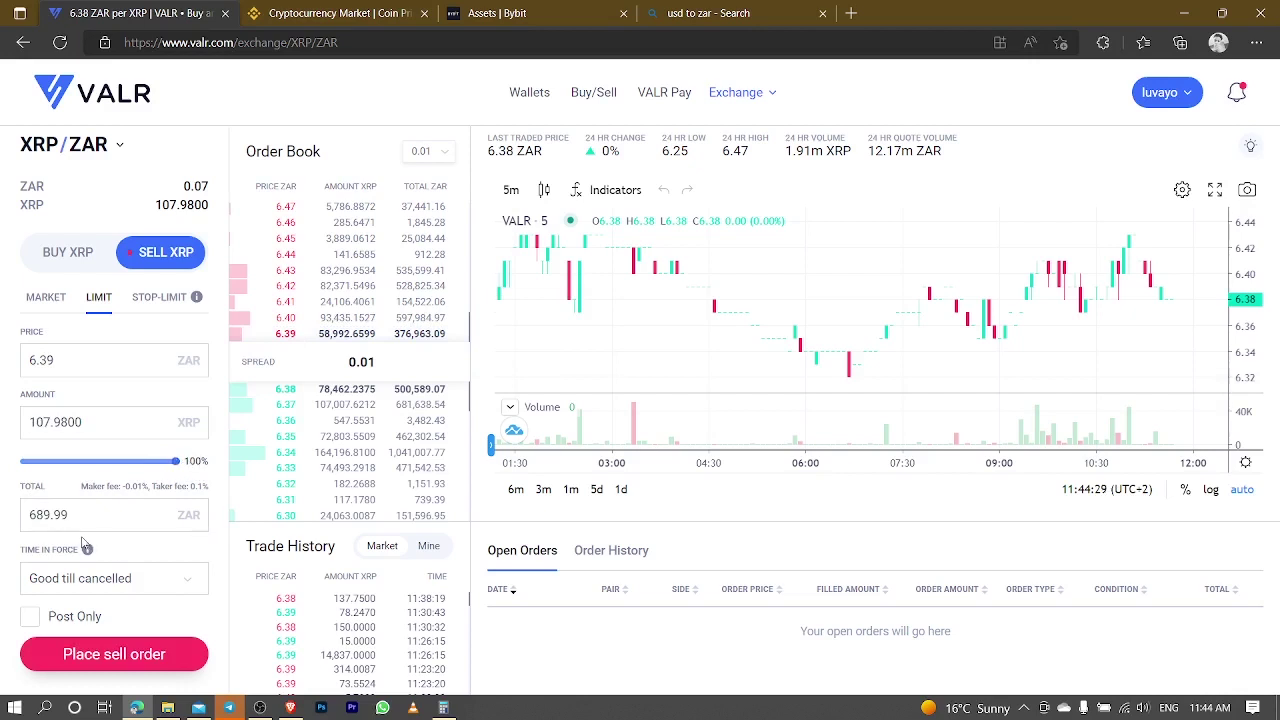
pyautogui.doubleClick(26, 520)
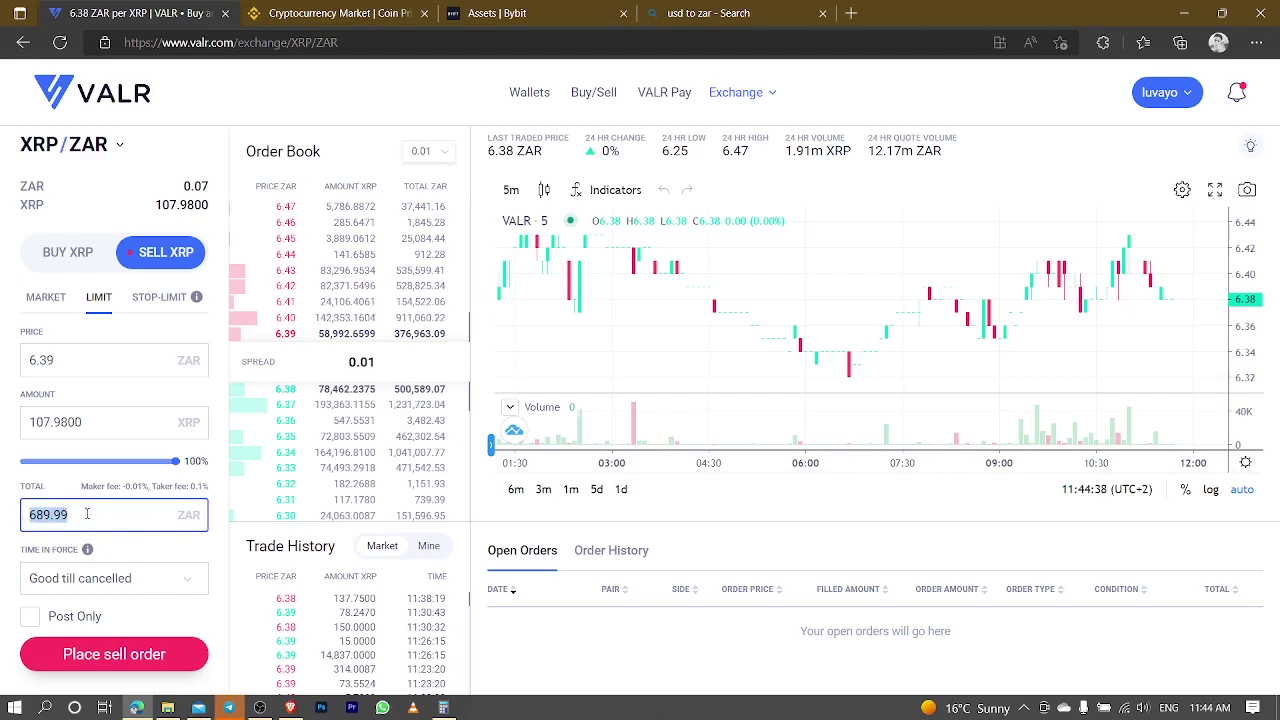
# Try a price of 6.40 ZAR, return the limit price to 6.39 ZAR for 100% of the XRP, and place the sell order
pyautogui.click(87, 514)
pyautogui.press('BackSpace')
pyautogui.click(177, 463)
pyautogui.click(283, 317)
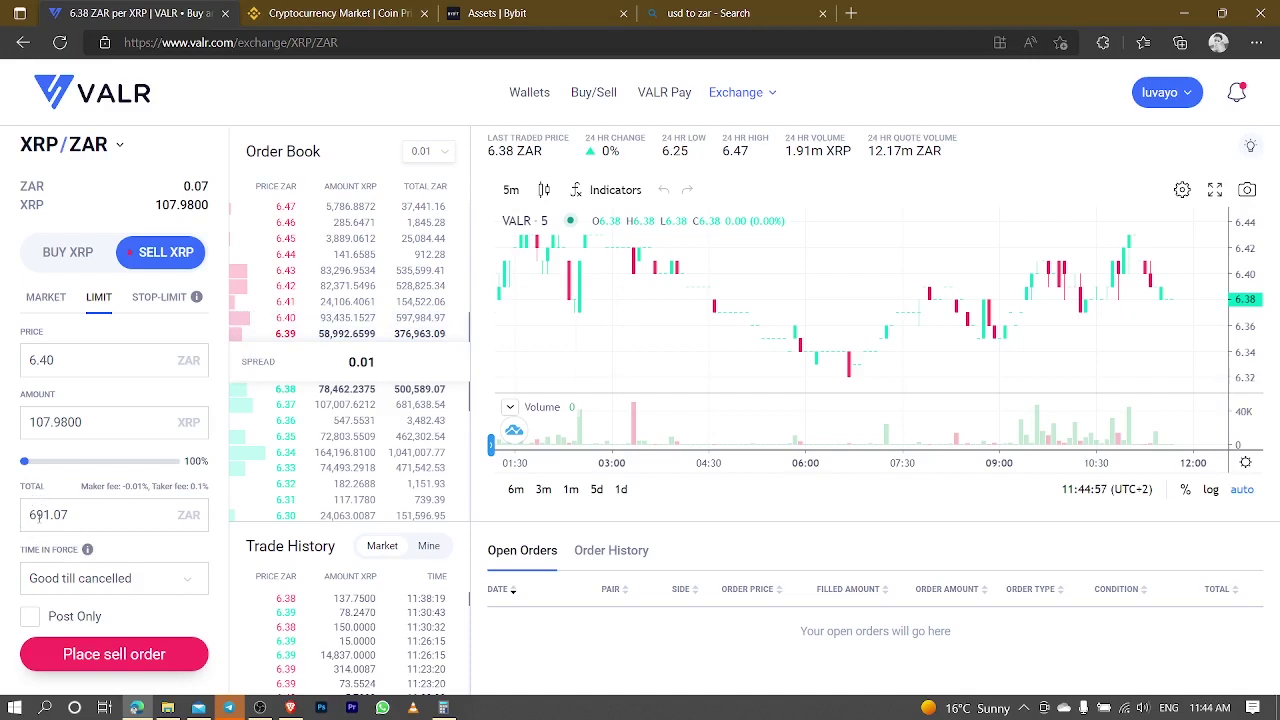
pyautogui.click(300, 334)
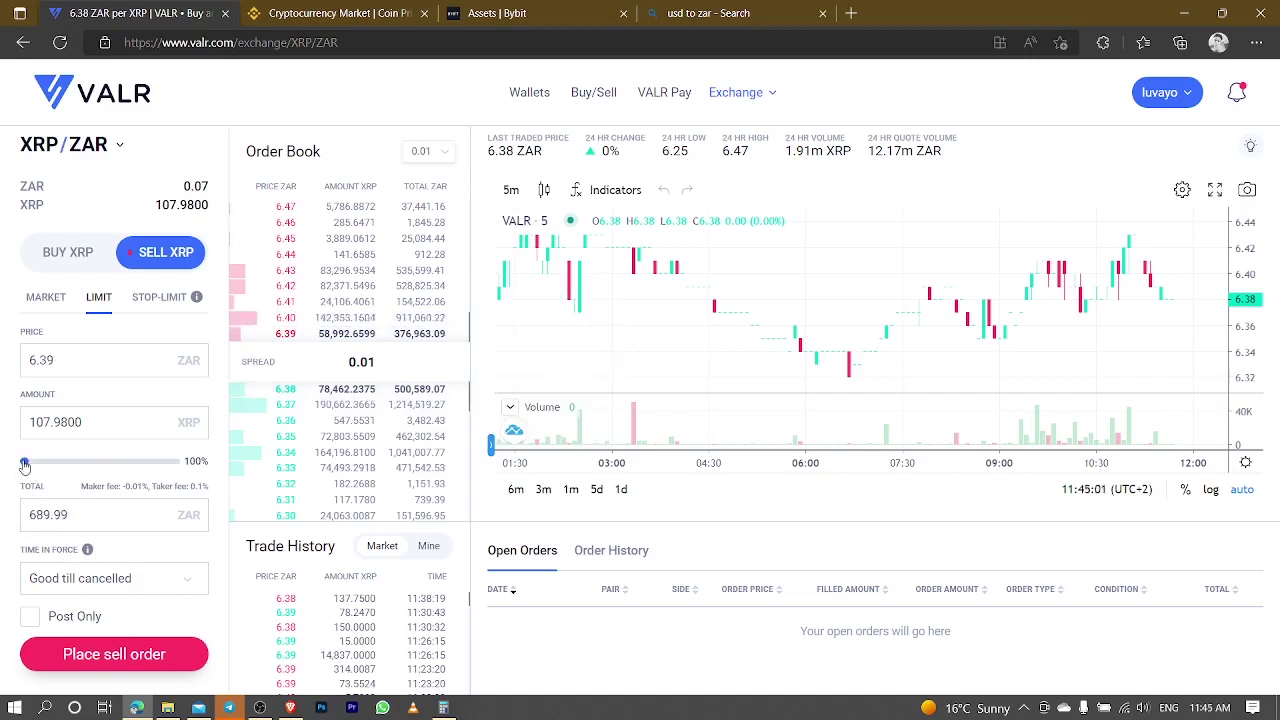
pyautogui.moveTo(25, 462); pyautogui.dragTo(209, 461)
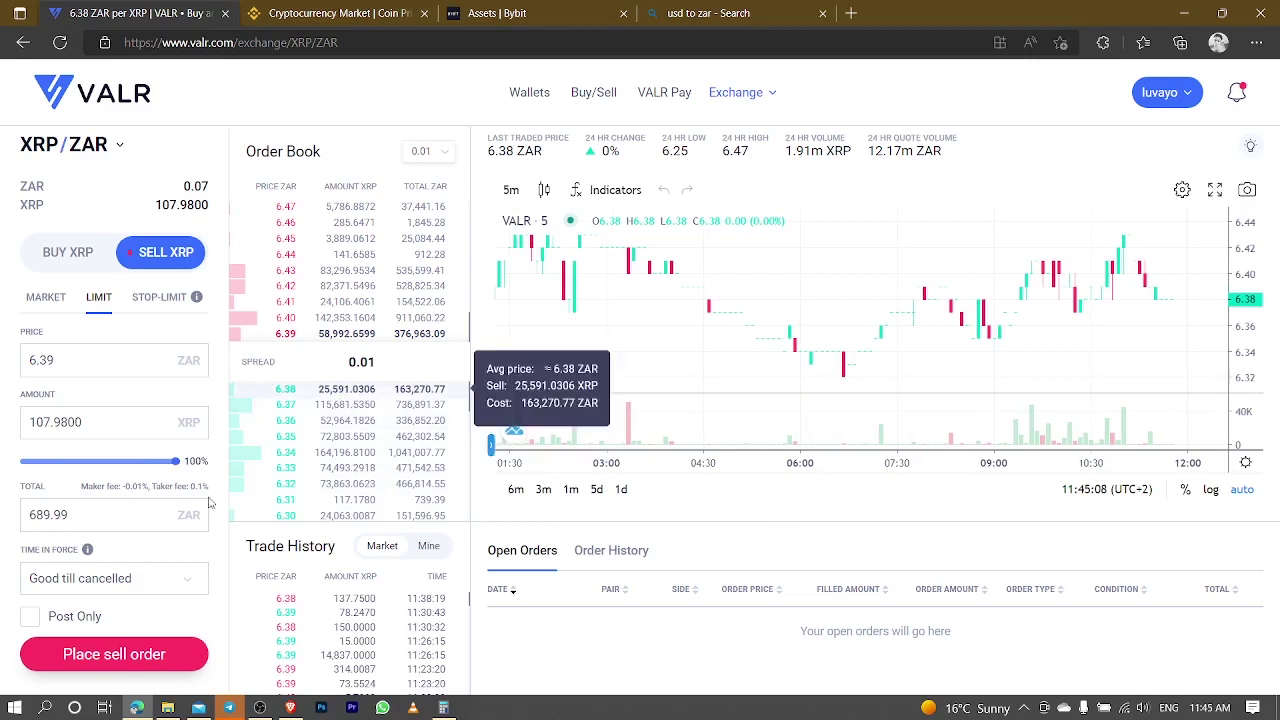
pyautogui.click(132, 664)
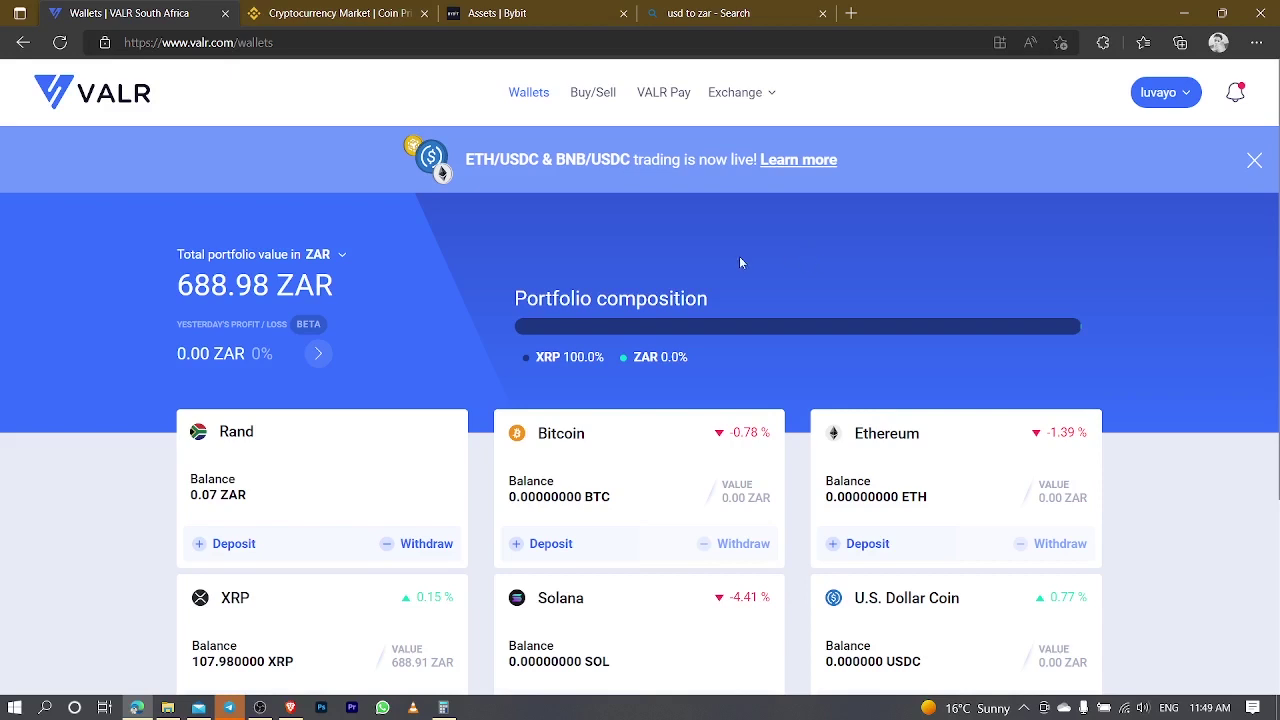
# Open VALR's Simple Buy & Sell list and look over its coin prices alongside Binance's market list
pyautogui.click(602, 99)
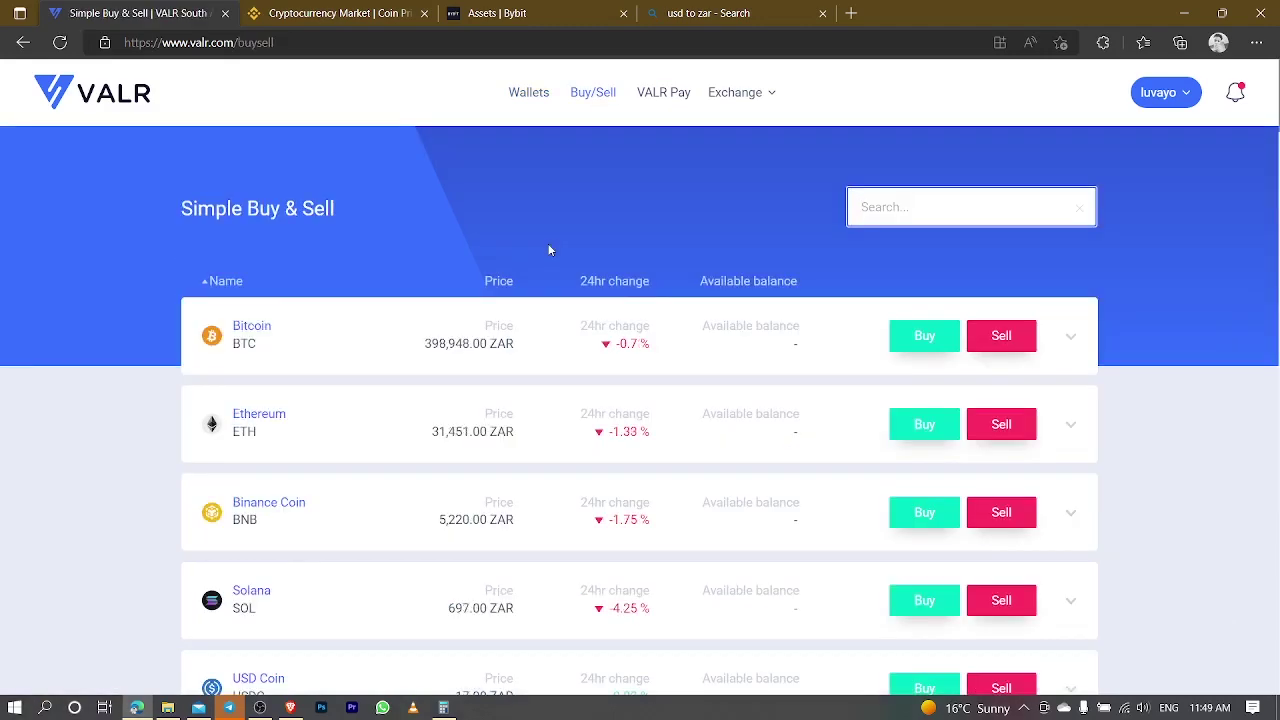
pyautogui.scroll(-4, 314, 366)
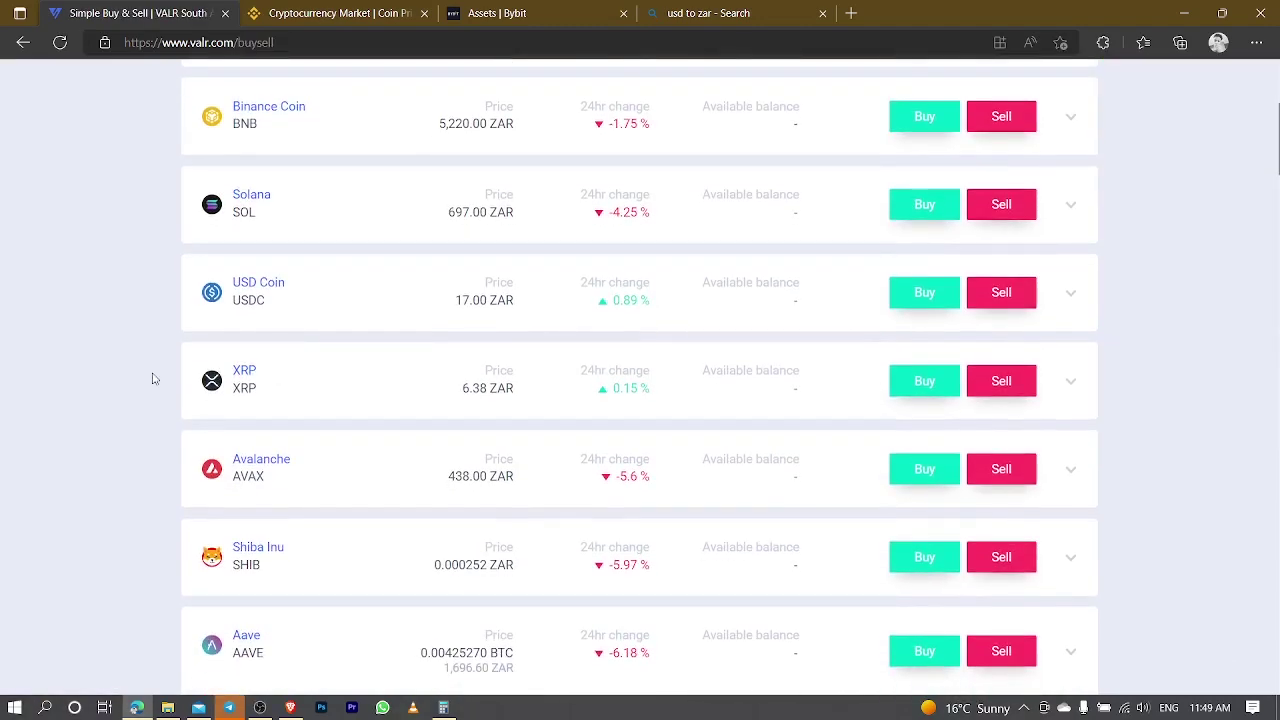
pyautogui.scroll(4, 147, 380)
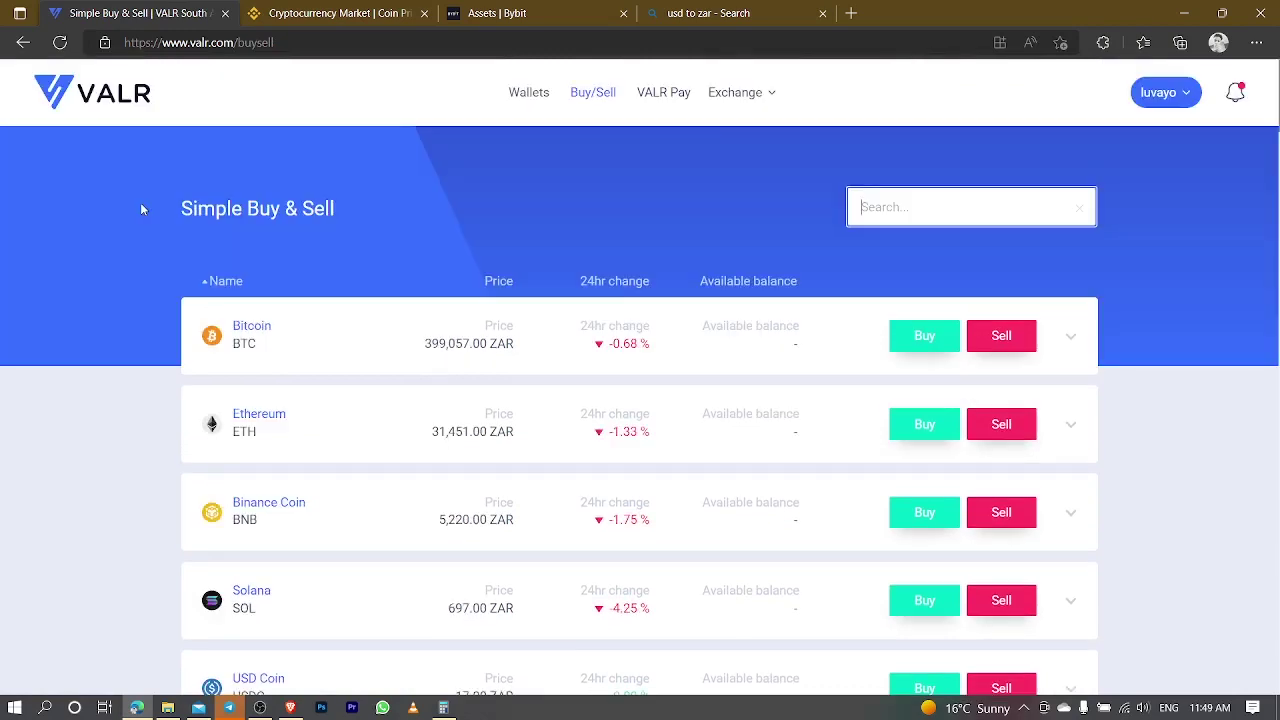
pyautogui.click(272, 9)
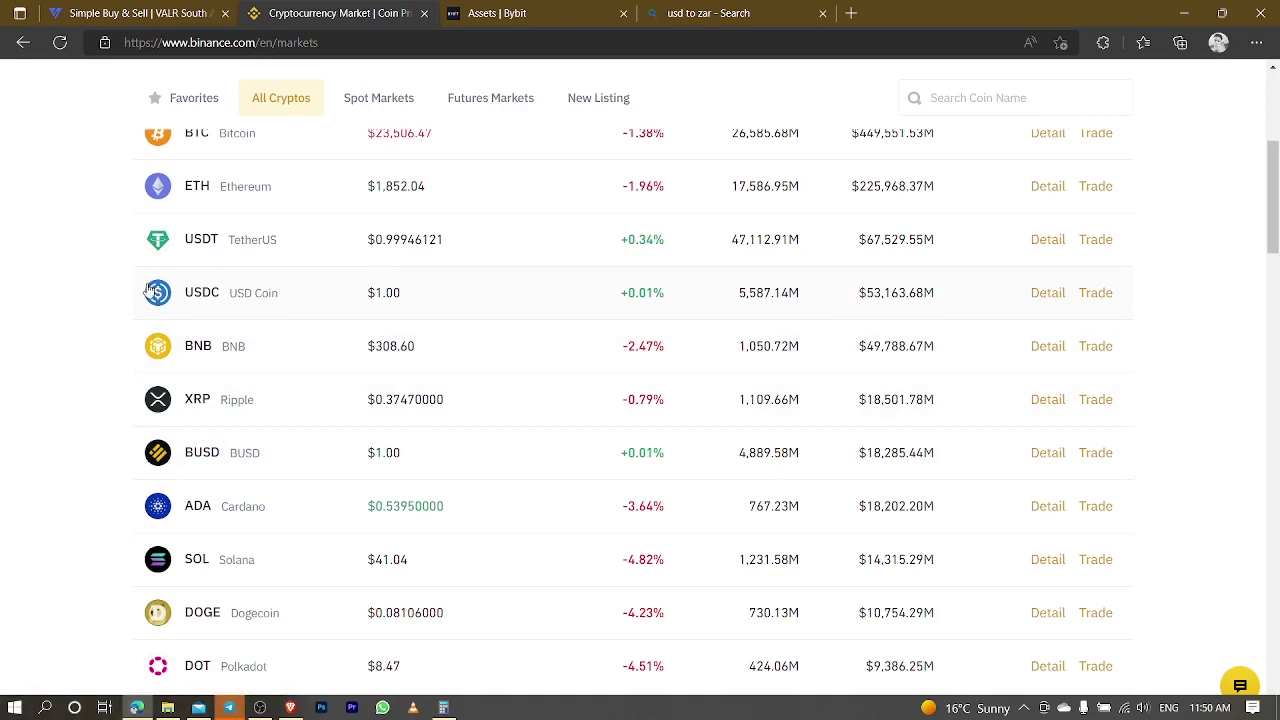
pyautogui.click(132, 13)
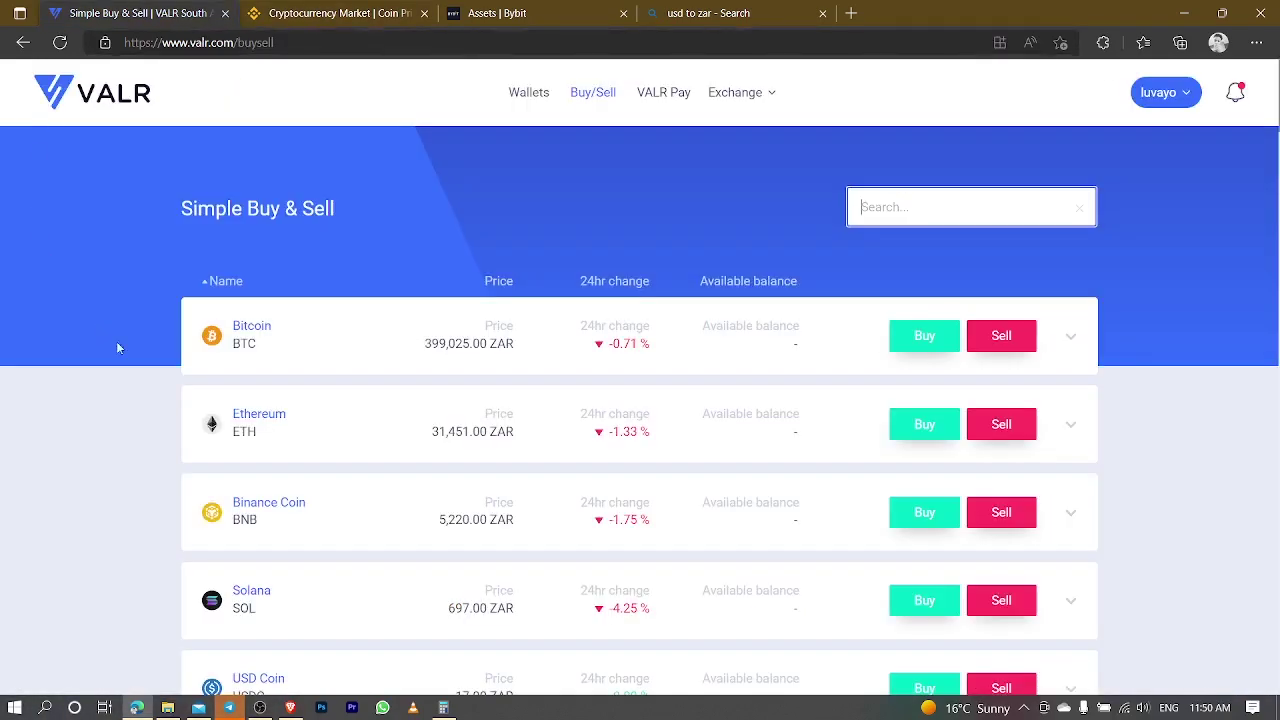
# Browse the full Simple Buy & Sell coin list down to Lumen (XLM) and the last coins
pyautogui.scroll(-7, 113, 385)
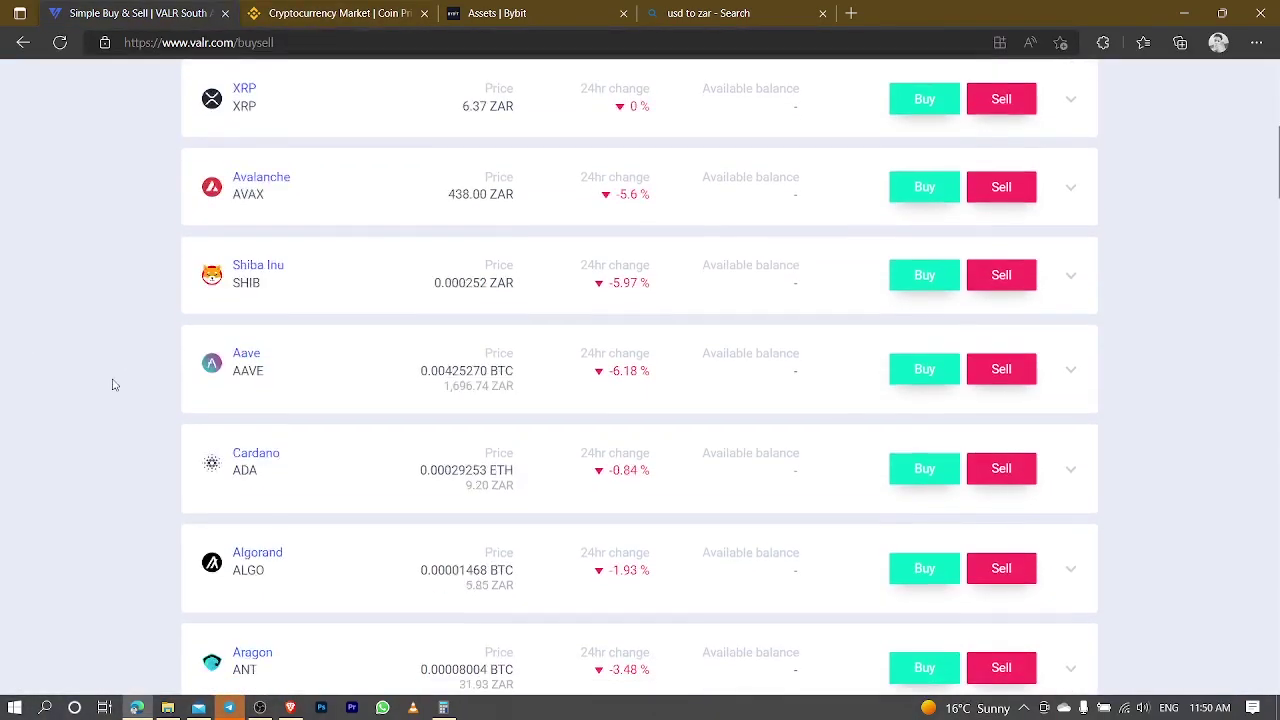
pyautogui.scroll(-5, 113, 385)
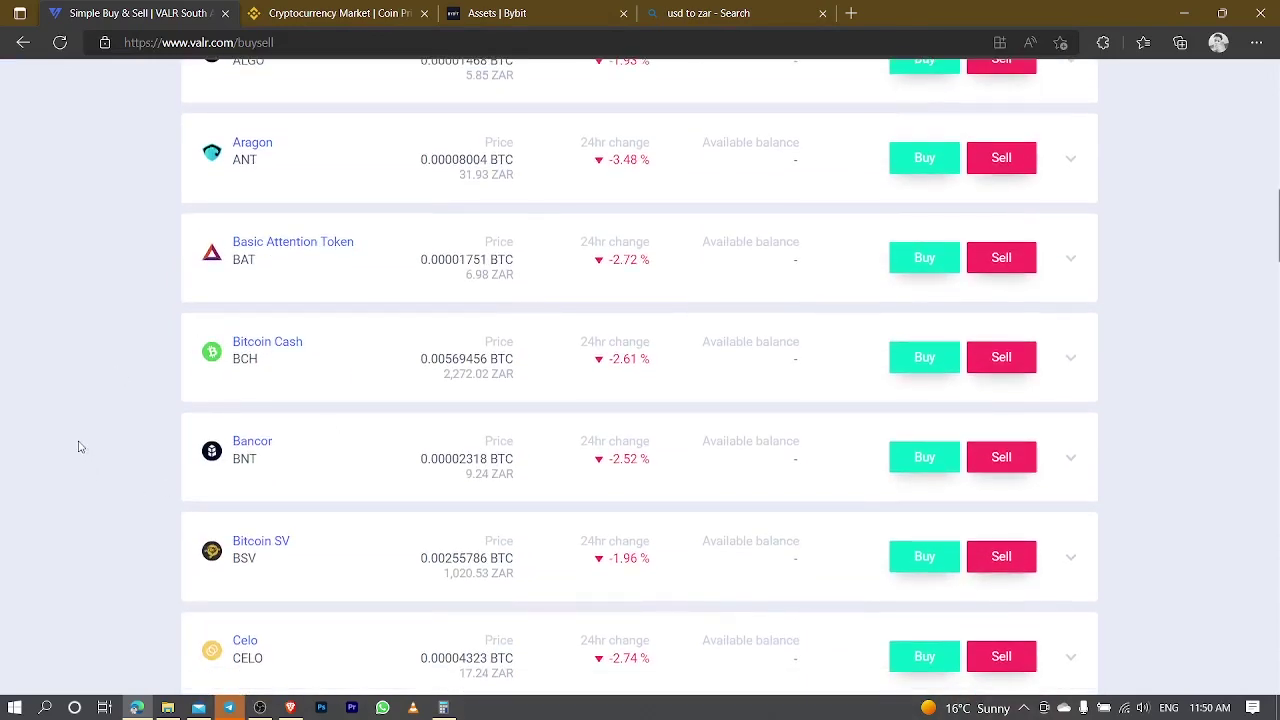
pyautogui.scroll(-14, 125, 480)
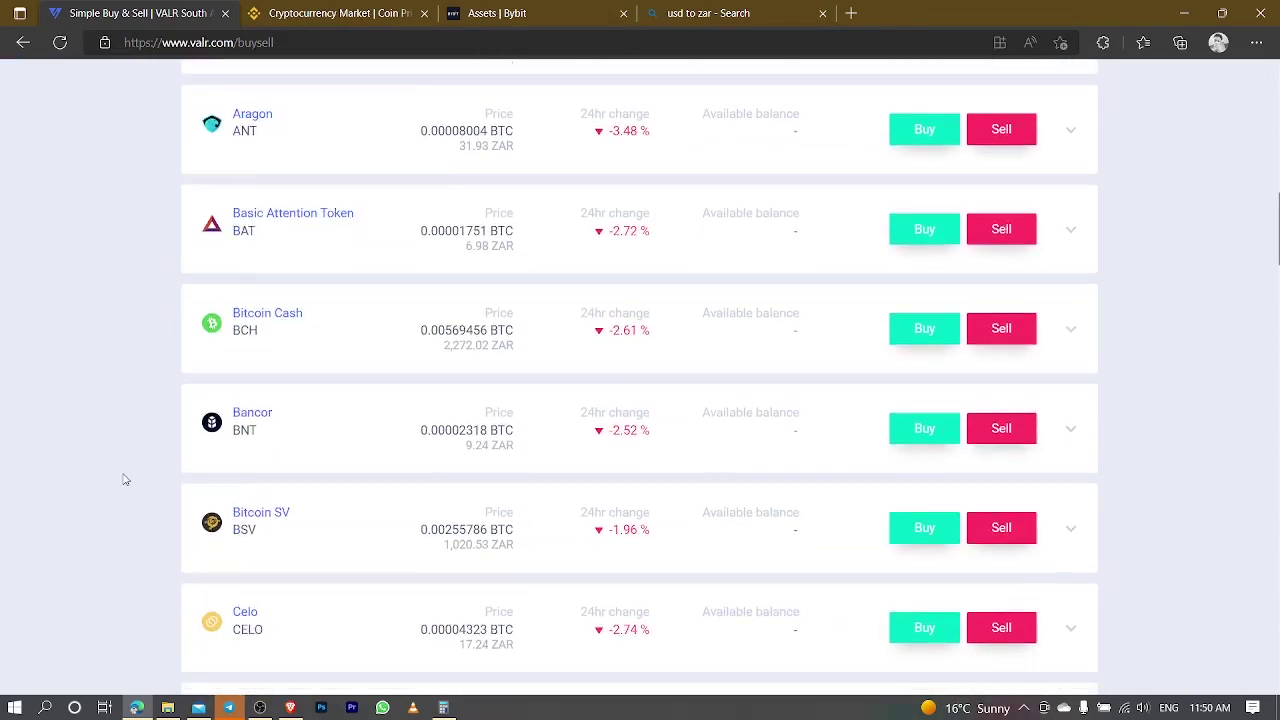
pyautogui.scroll(-2, 125, 480)
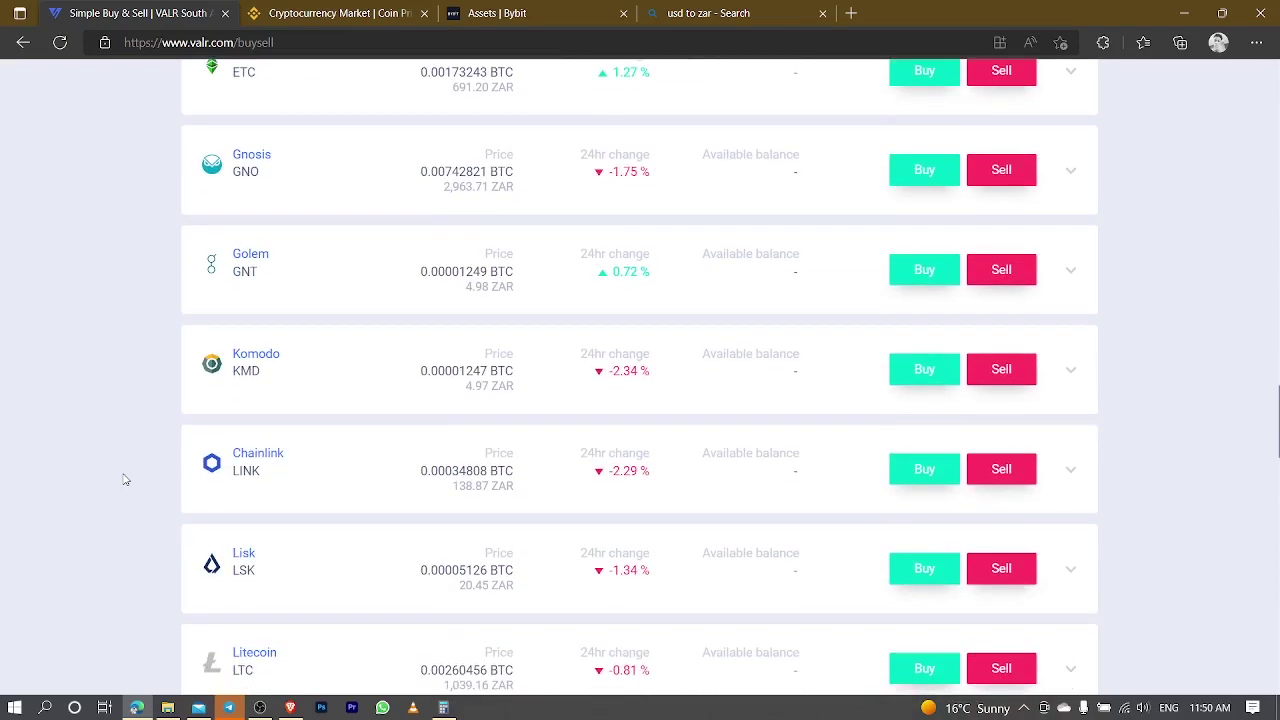
pyautogui.scroll(-10, 125, 480)
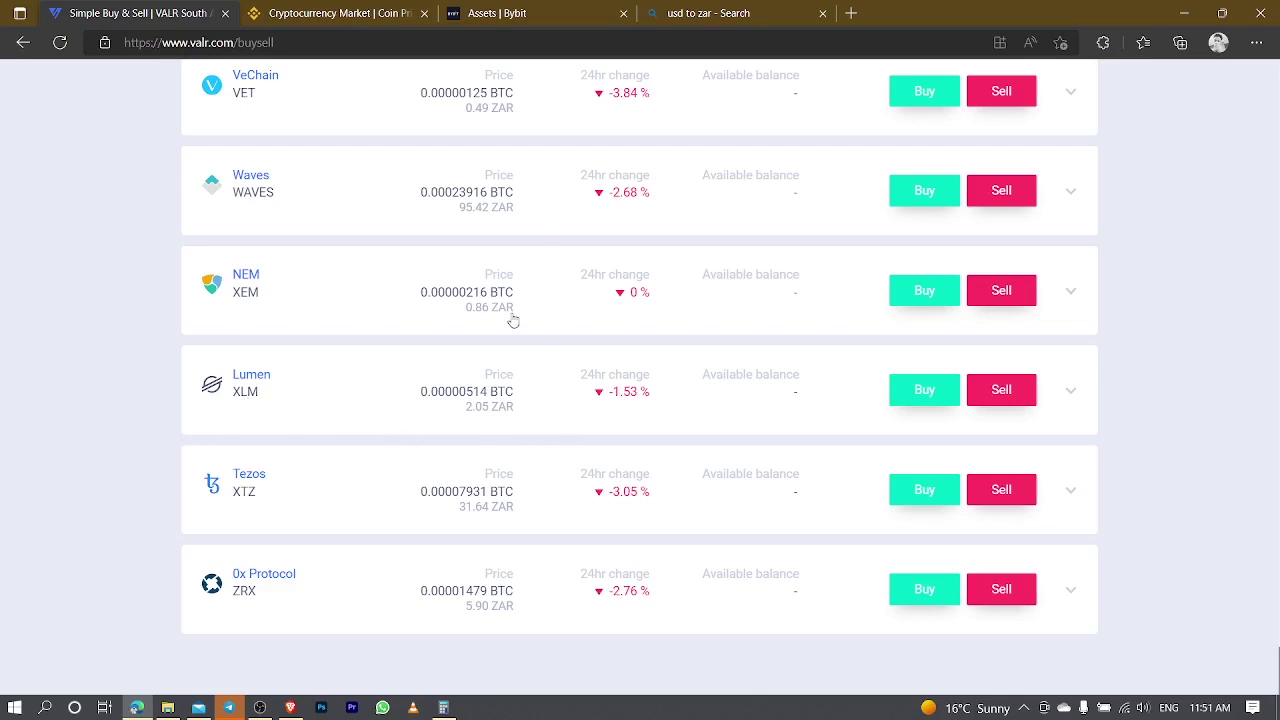
# Search the Binance markets for xlm and change the display currency to ZAR
pyautogui.click(340, 13)
pyautogui.click(963, 394)
pyautogui.write('xlm')
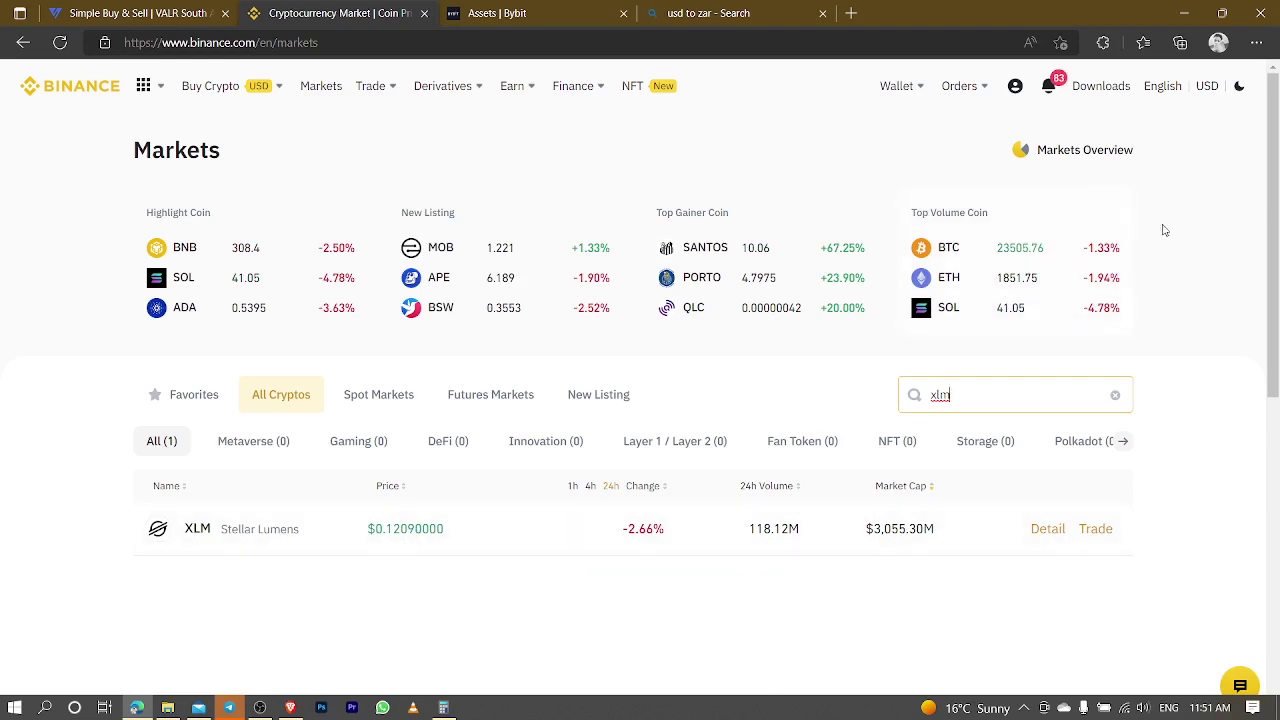
pyautogui.click(1207, 87)
pyautogui.scroll(-3, 723, 494)
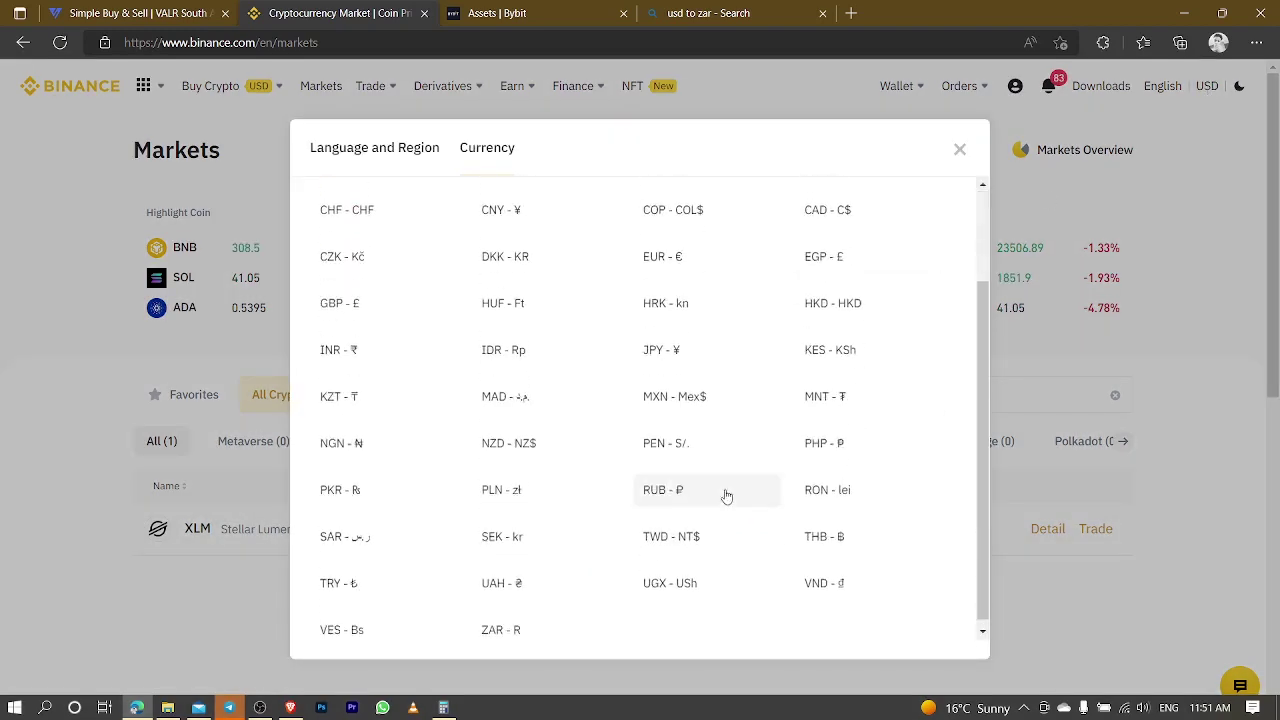
pyautogui.click(510, 636)
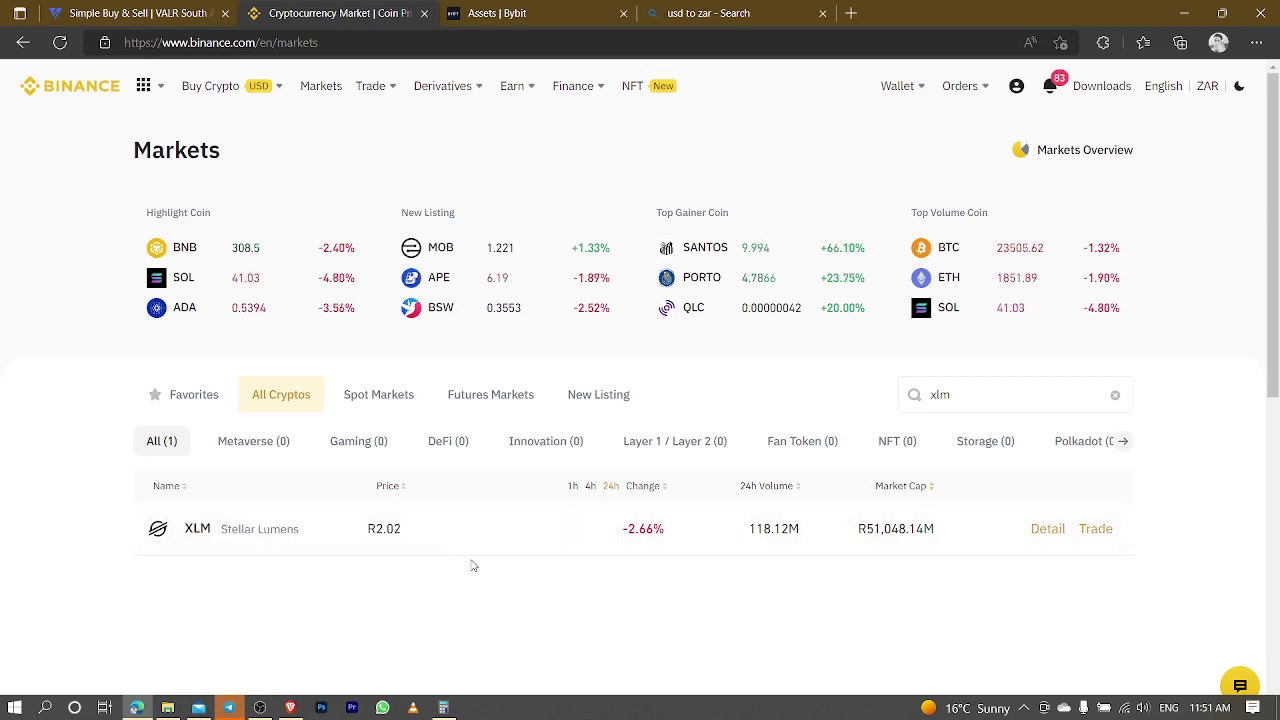
# Look at the Bybit assets page, and return to VALR to examine Lumen's rand price and price chart
pyautogui.click(480, 12)
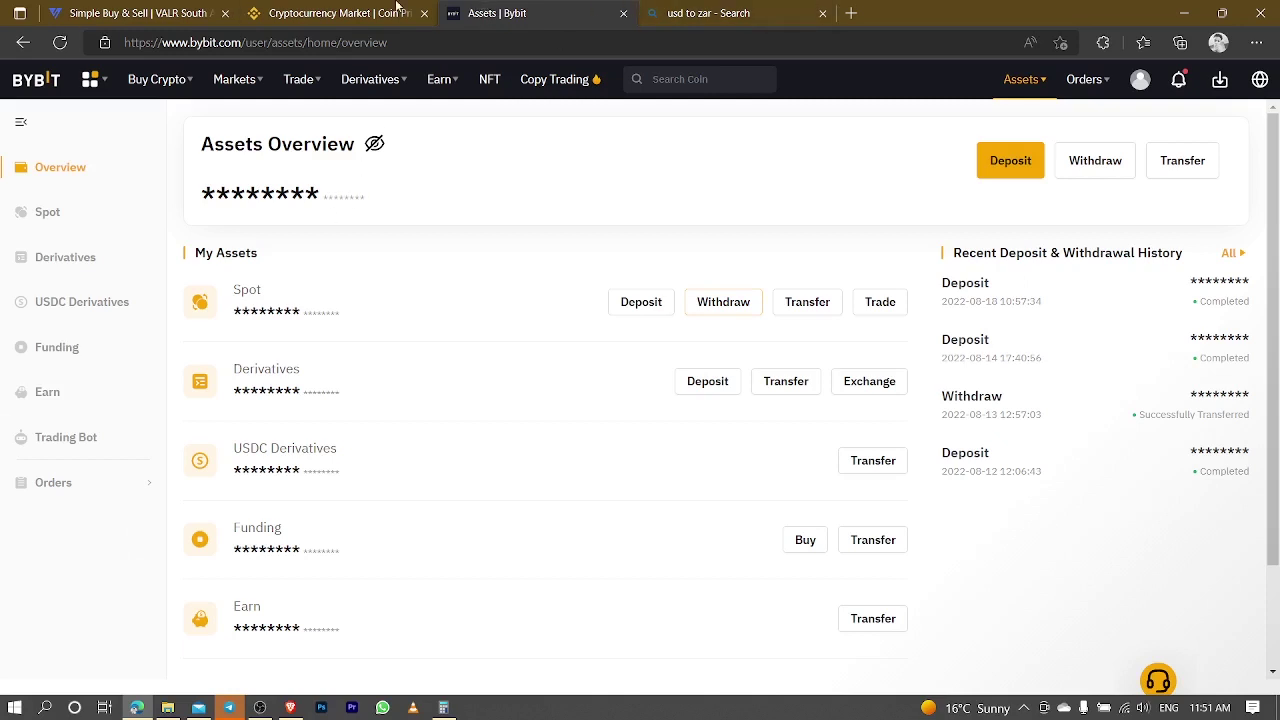
pyautogui.click(133, 11)
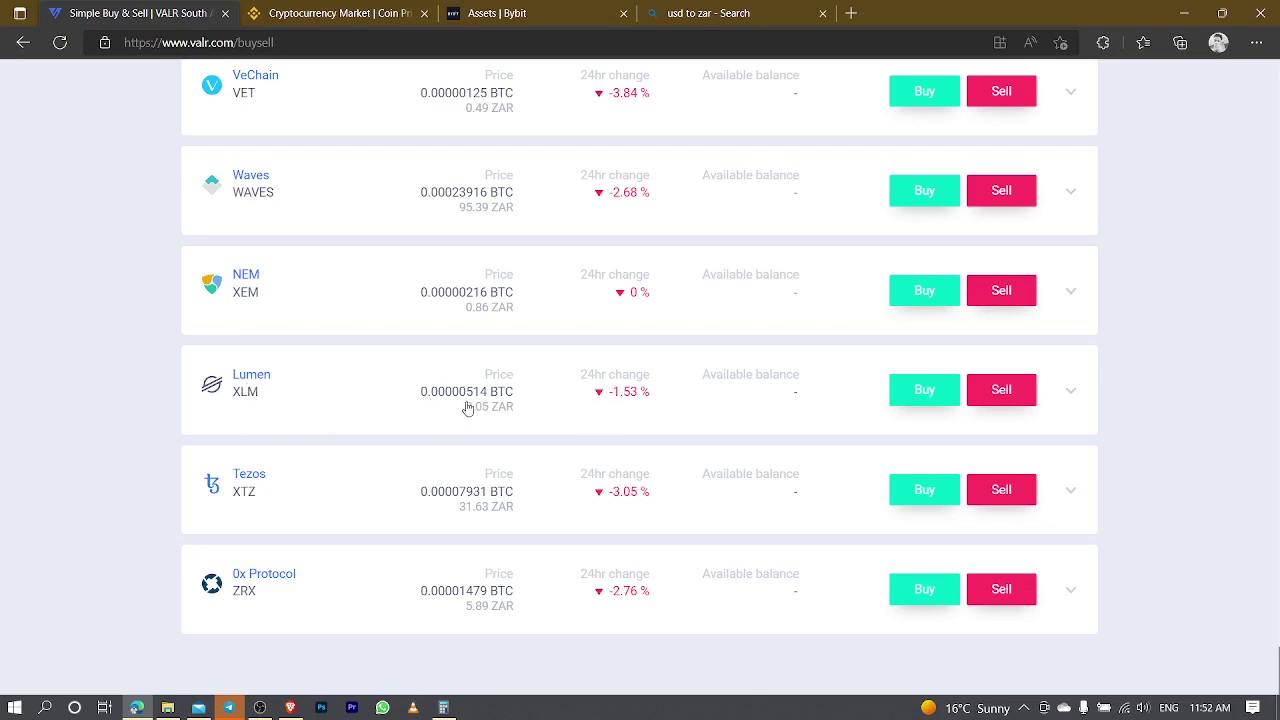
pyautogui.moveTo(466, 408); pyautogui.dragTo(531, 417)
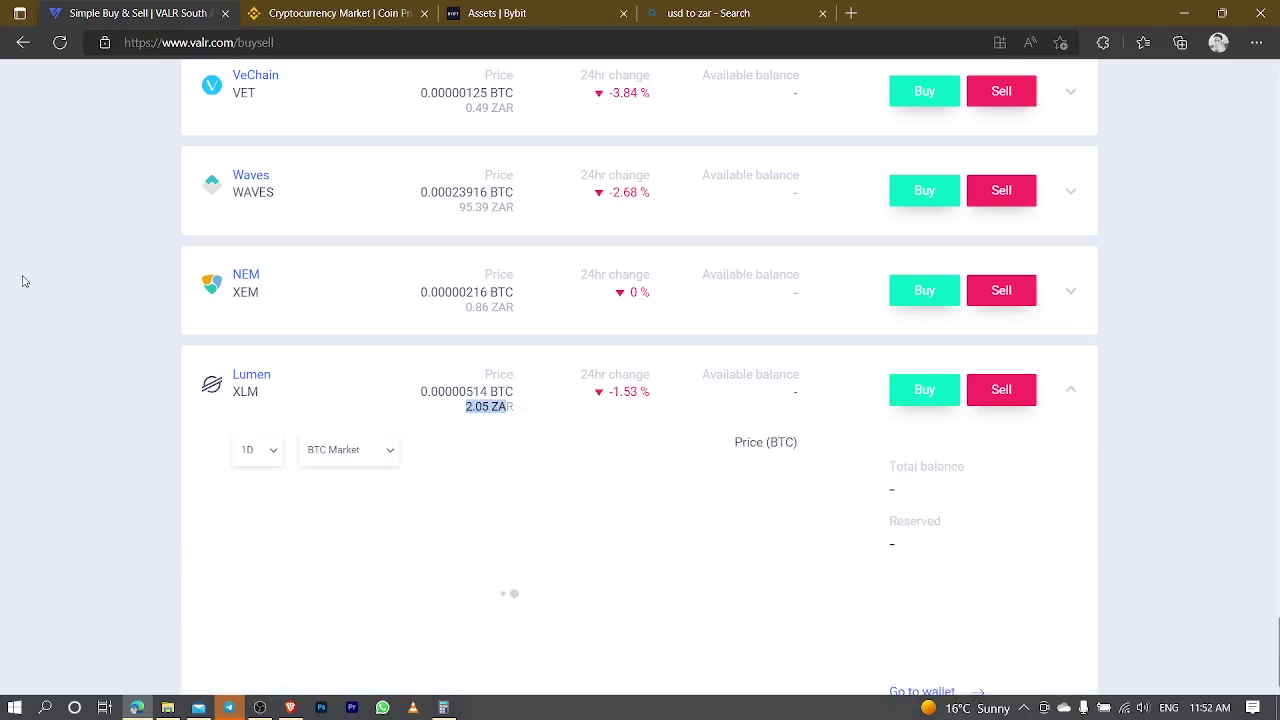
pyautogui.scroll(-3, 870, 460)
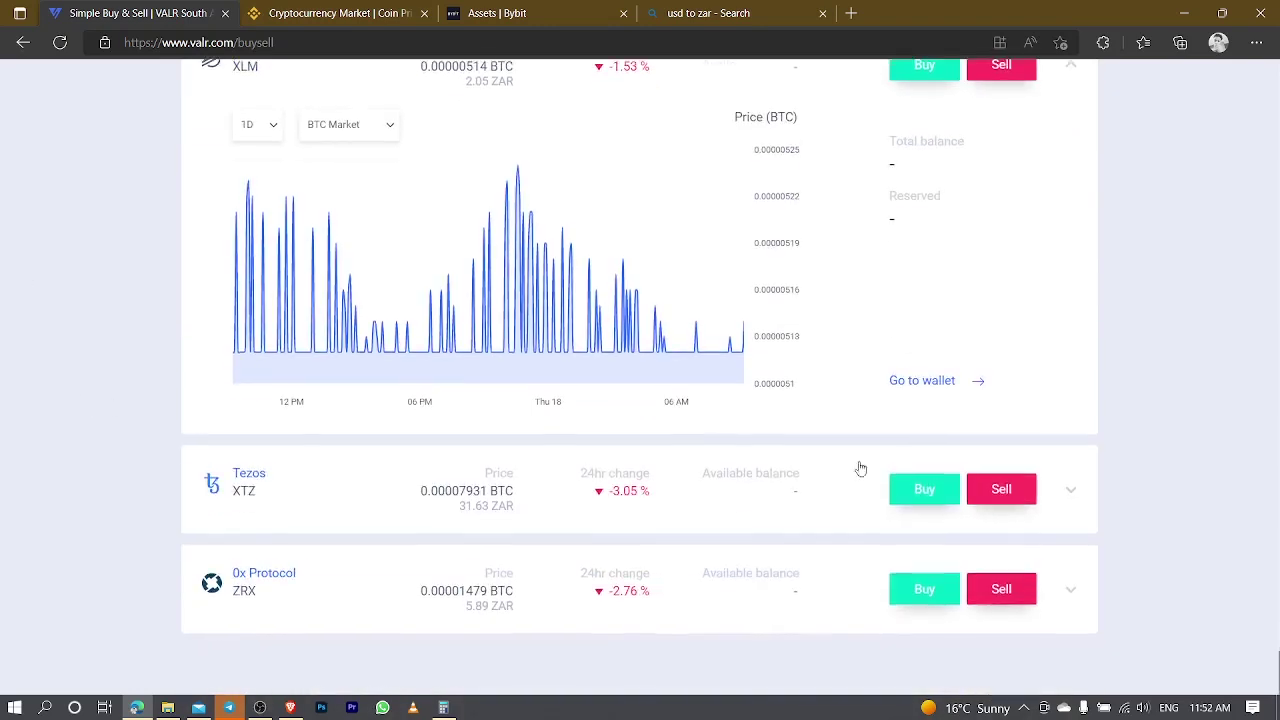
pyautogui.scroll(3, 289, 357)
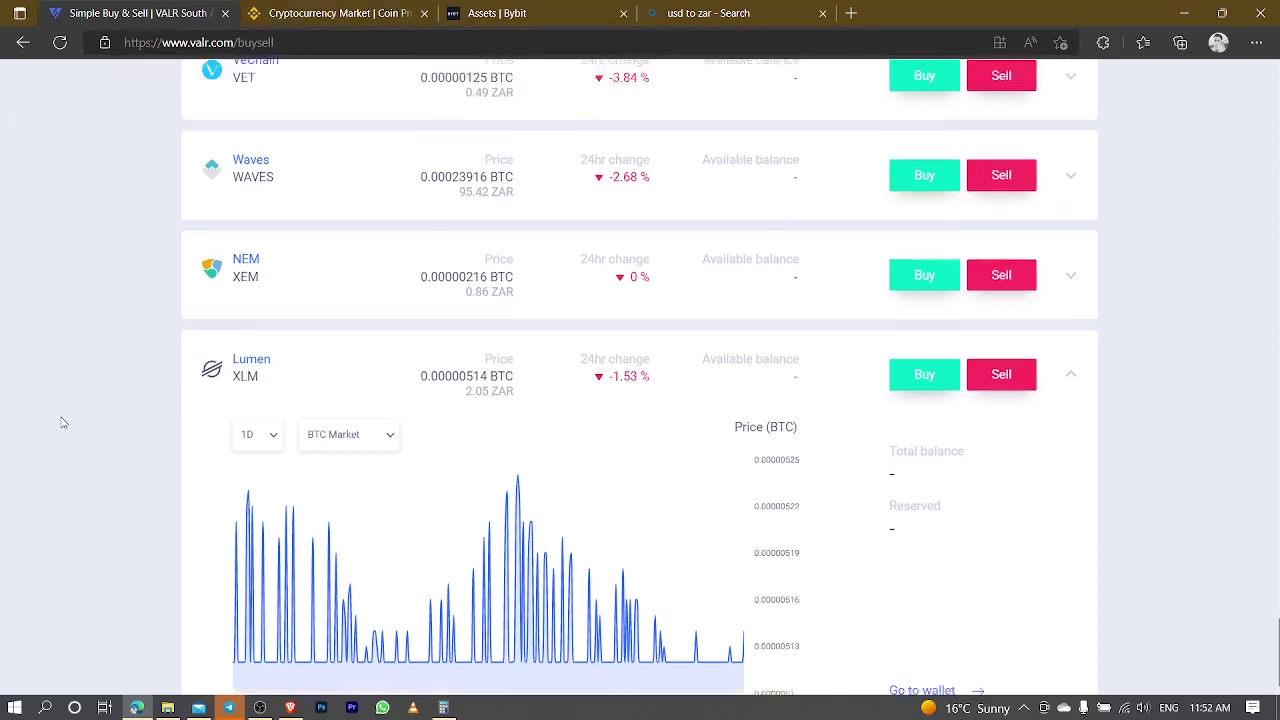
pyautogui.scroll(5, 63, 423)
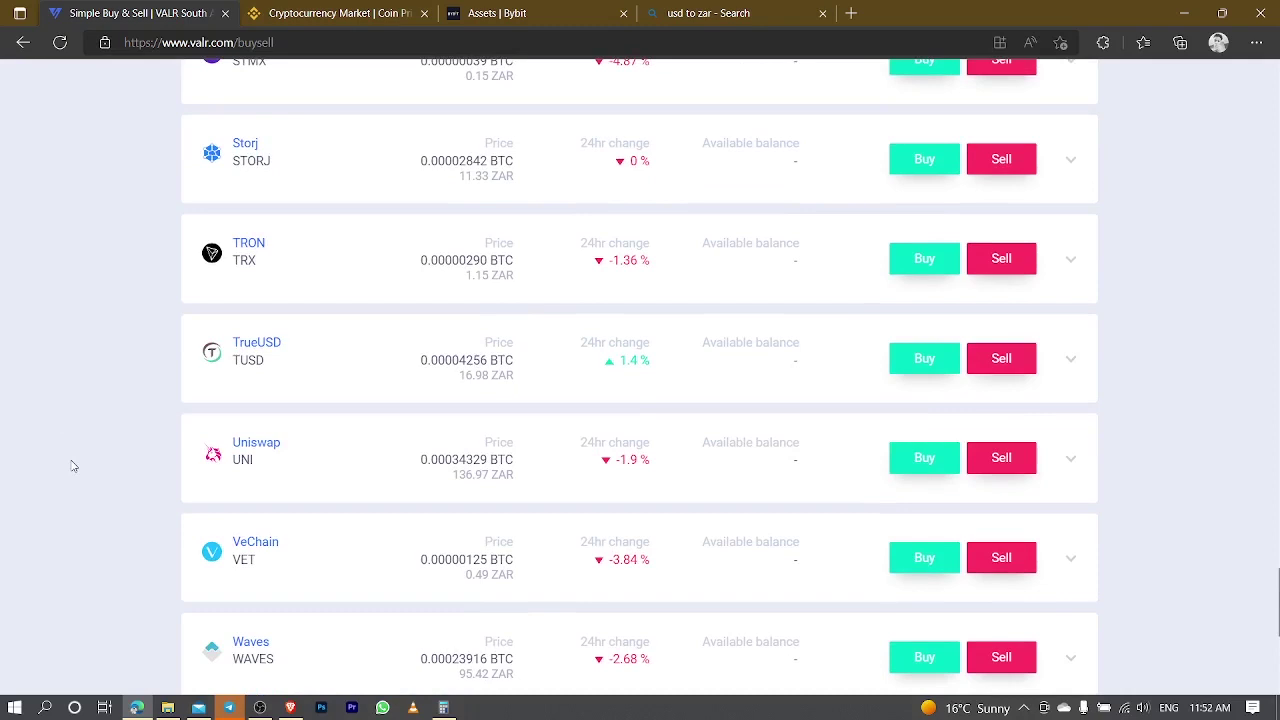
# Check the VALR wallet balances, search Simple Buy & Sell for xlm, and open the form for buying Lumen with ZAR
pyautogui.scroll(-5, 68, 466)
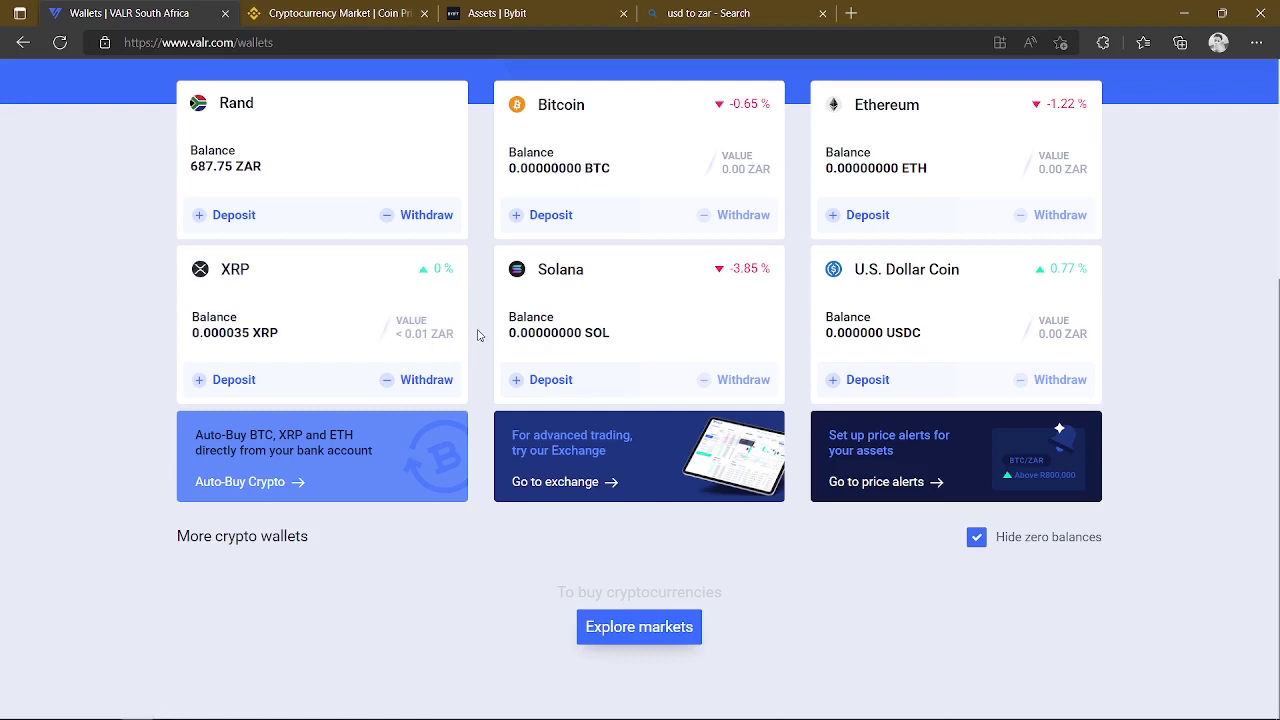
pyautogui.scroll(3, 490, 280)
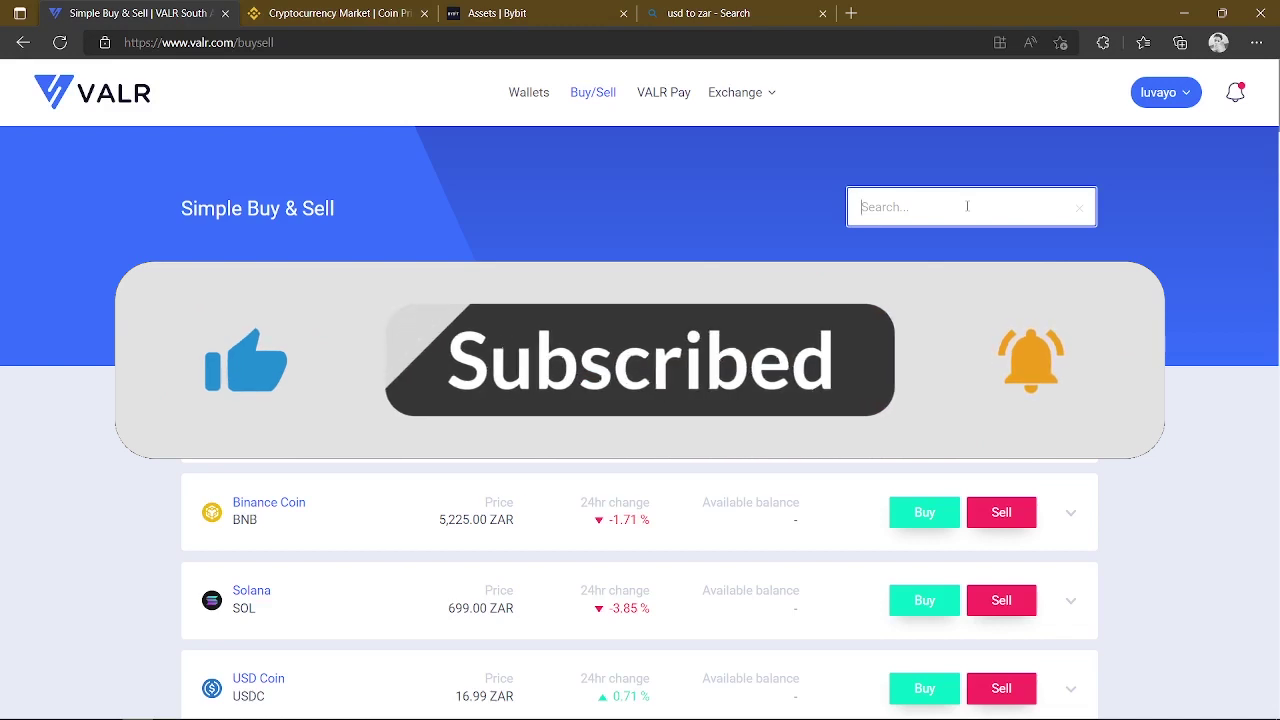
pyautogui.write('xlm')
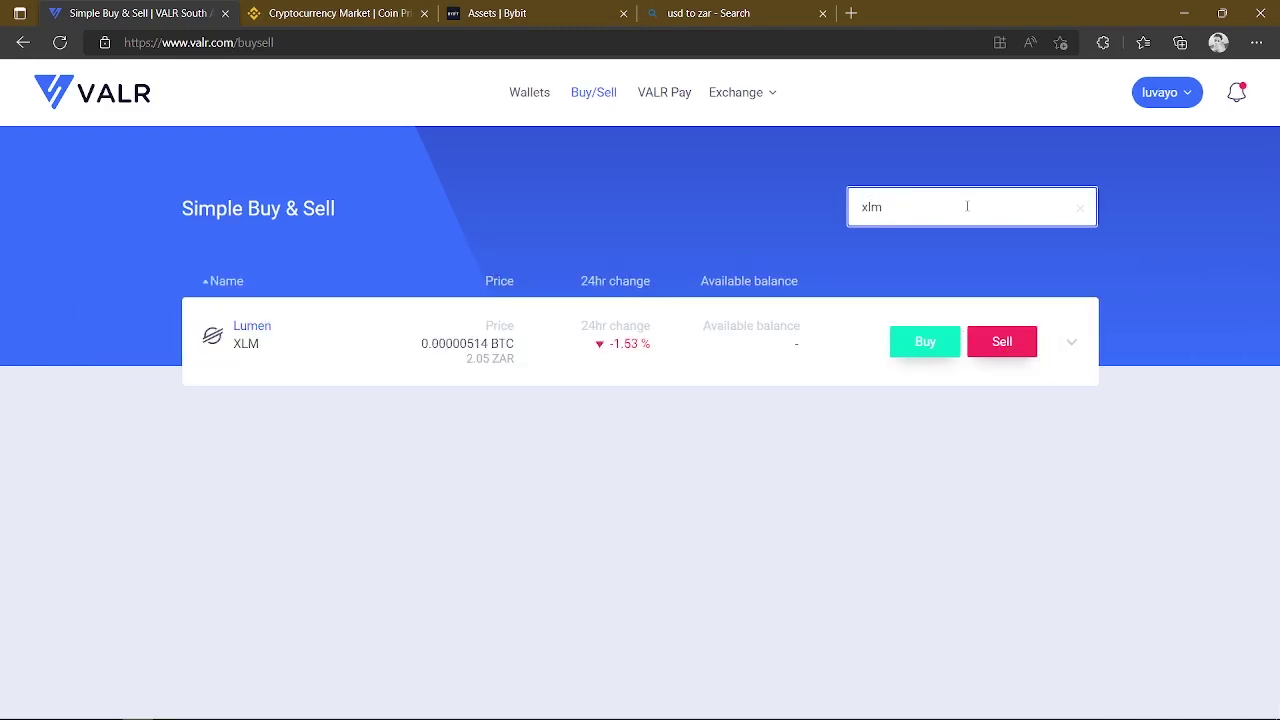
pyautogui.click(703, 346)
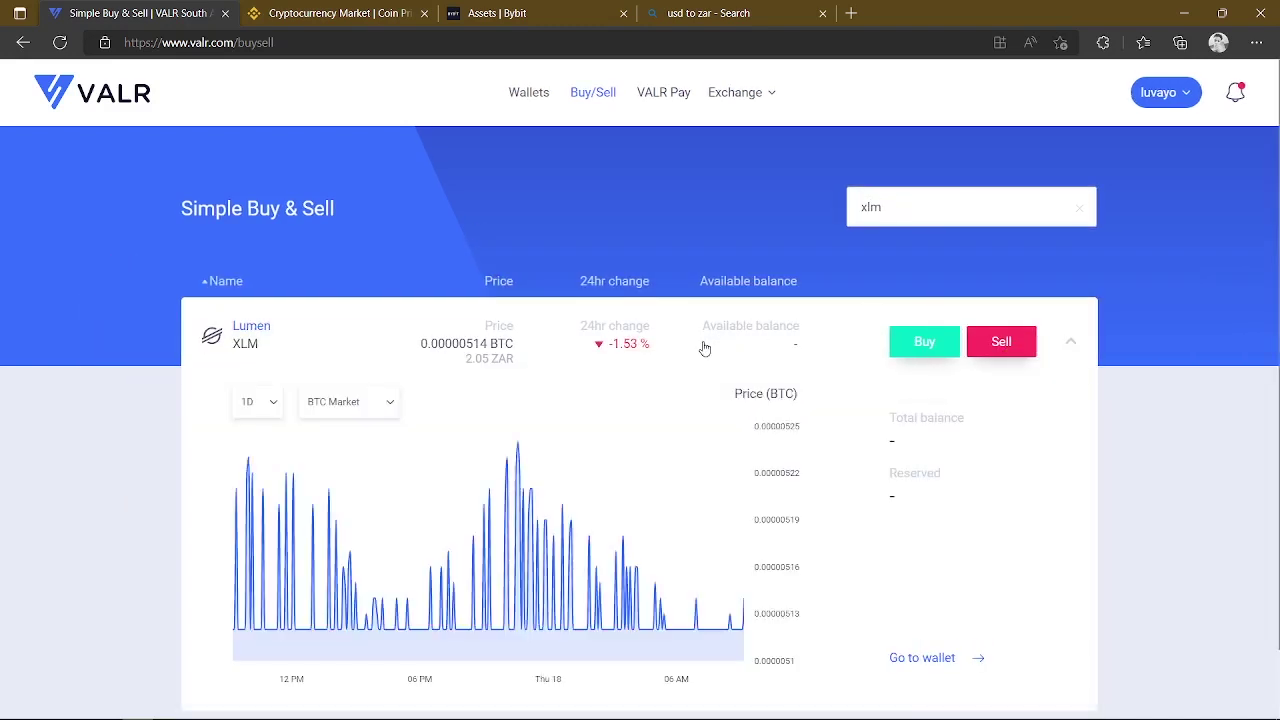
pyautogui.scroll(-1, 721, 385)
pyautogui.click(946, 270)
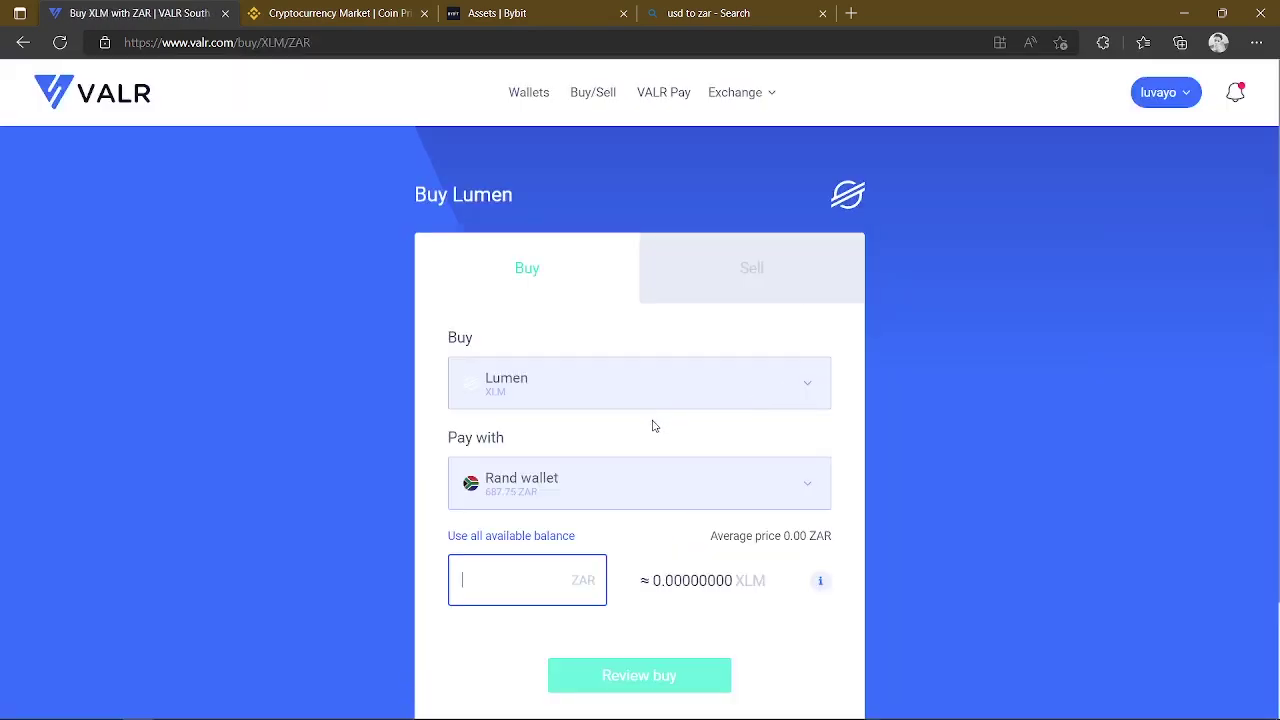
# Check the 40 USD to ZAR conversion and enter 668 ZAR as the amount to spend on Lumen
pyautogui.scroll(-2, 598, 443)
pyautogui.click(598, 441)
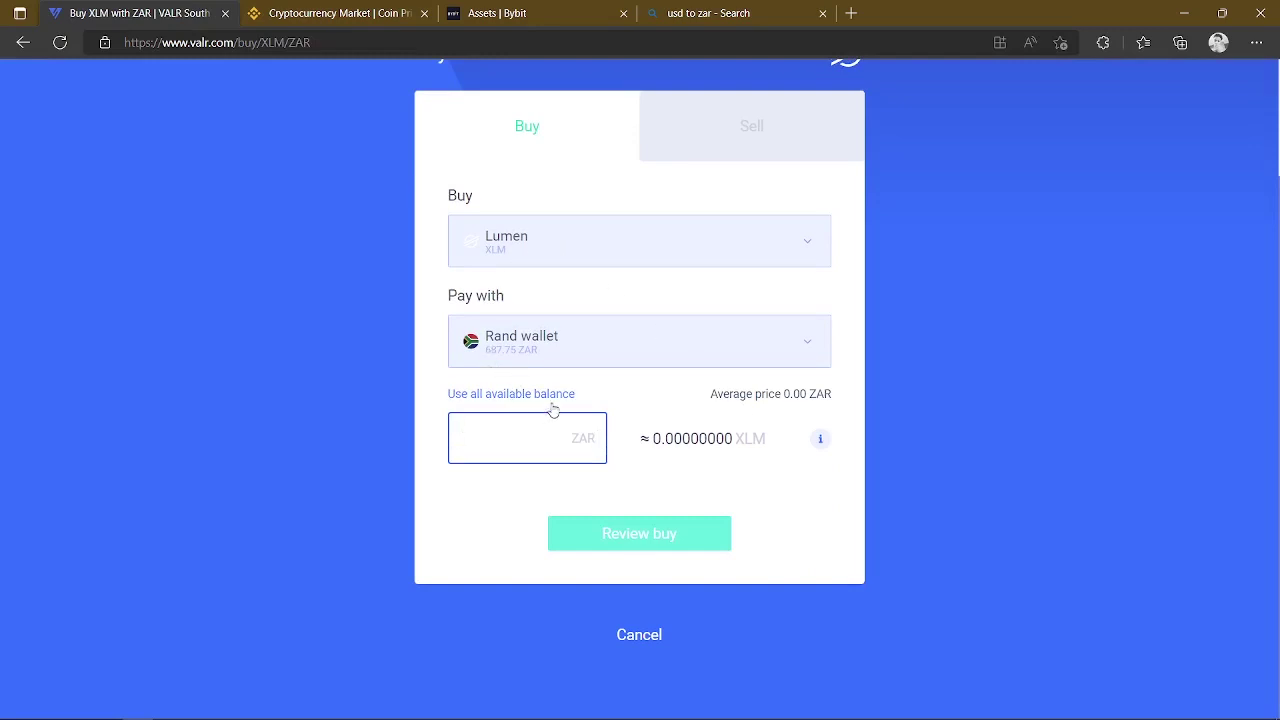
pyautogui.click(712, 13)
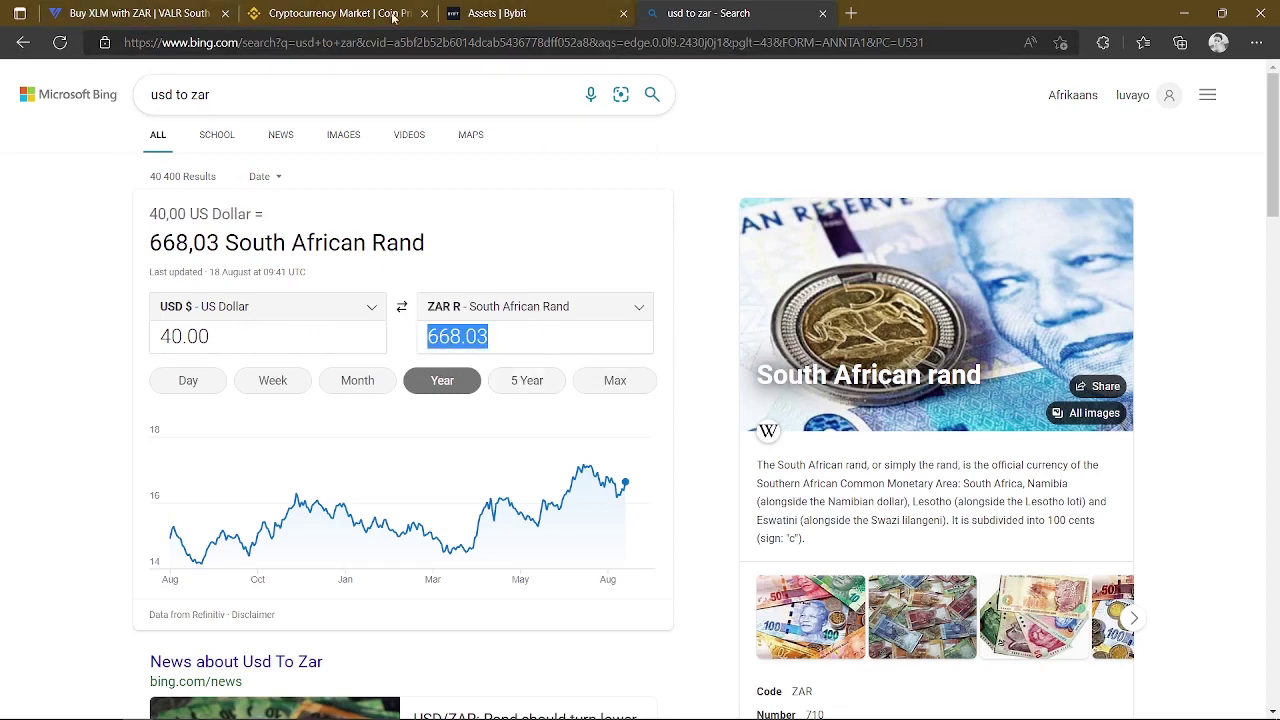
pyautogui.click(54, 10)
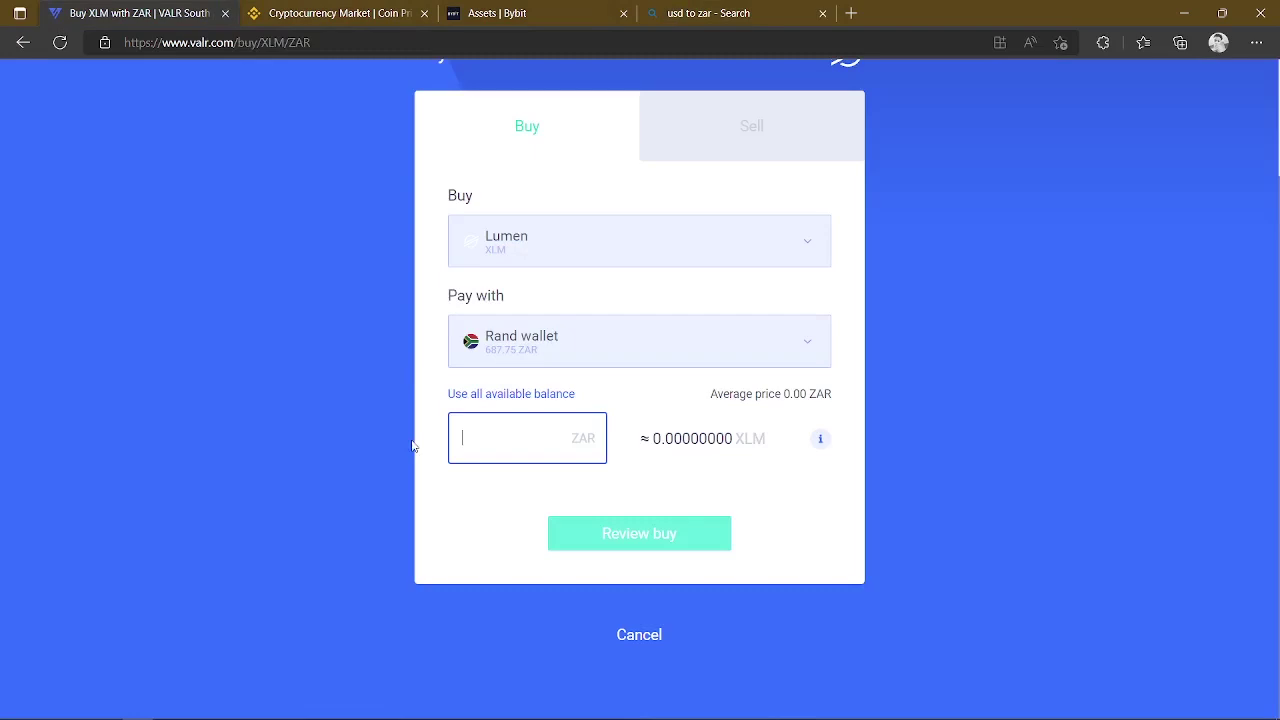
pyautogui.click(547, 433)
pyautogui.write('668')
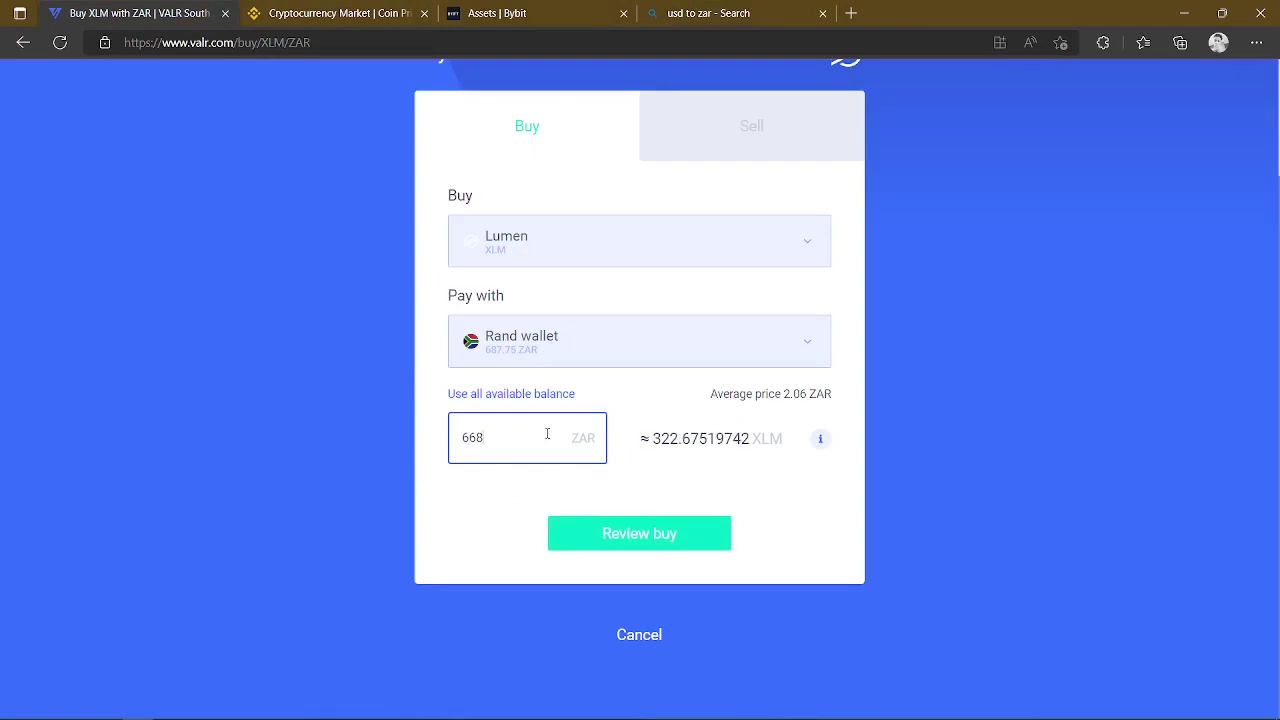
# Examine the Lumen purchase's average price and estimated XLM amount
pyautogui.scroll(2, 547, 433)
pyautogui.moveTo(729, 92)
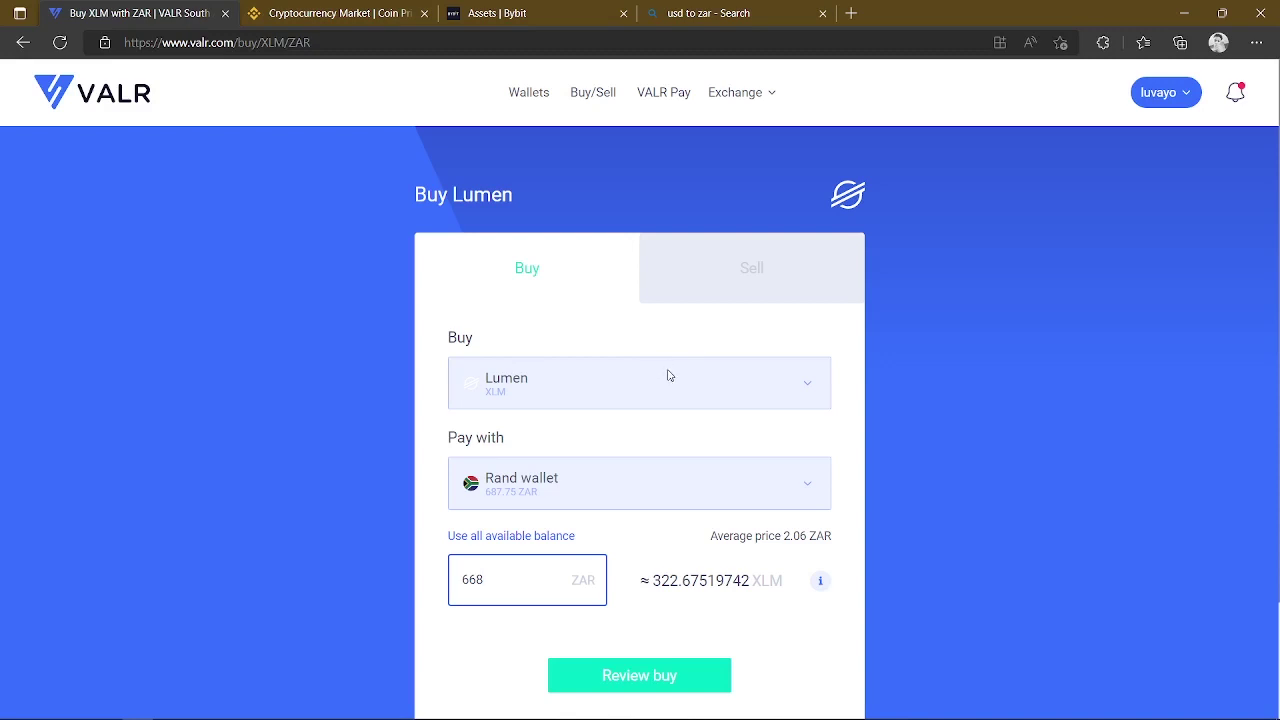
pyautogui.scroll(-1, 631, 486)
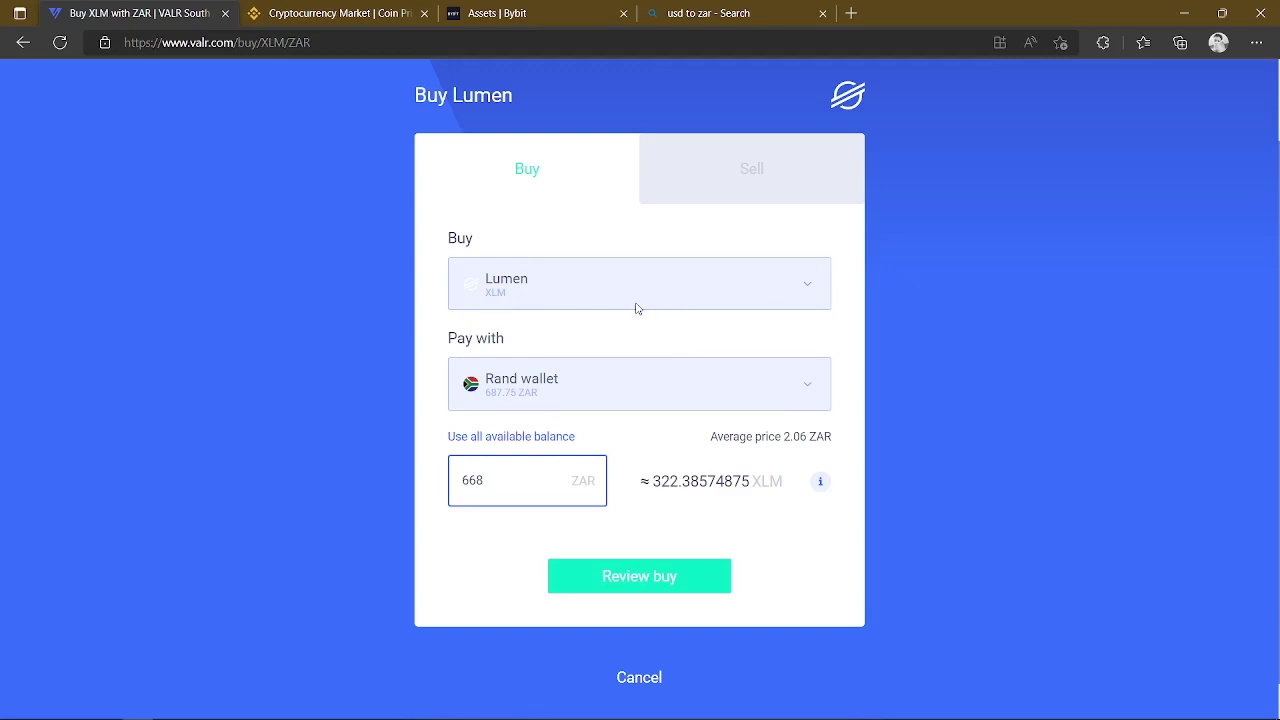
pyautogui.doubleClick(494, 481)
pyautogui.click(325, 415)
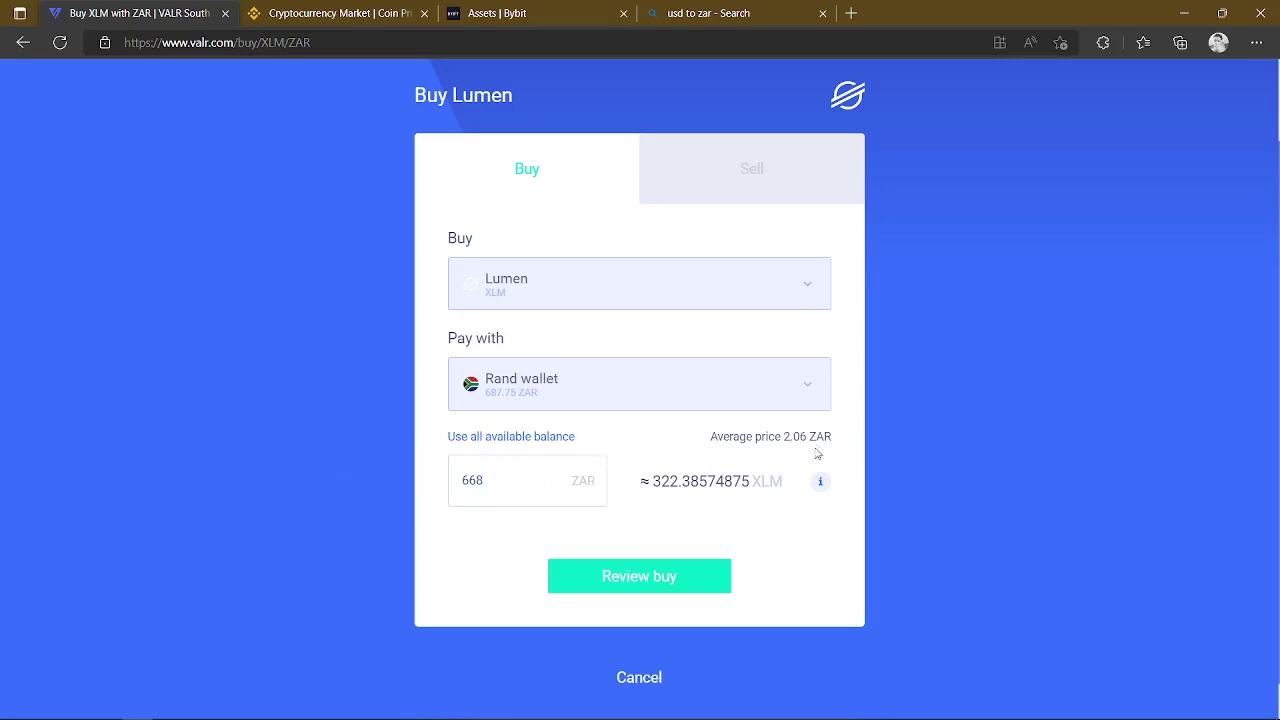
# Review the purchase of Lumen for 668 ZAR and open the explanation of Simple Swap trades
pyautogui.click(699, 575)
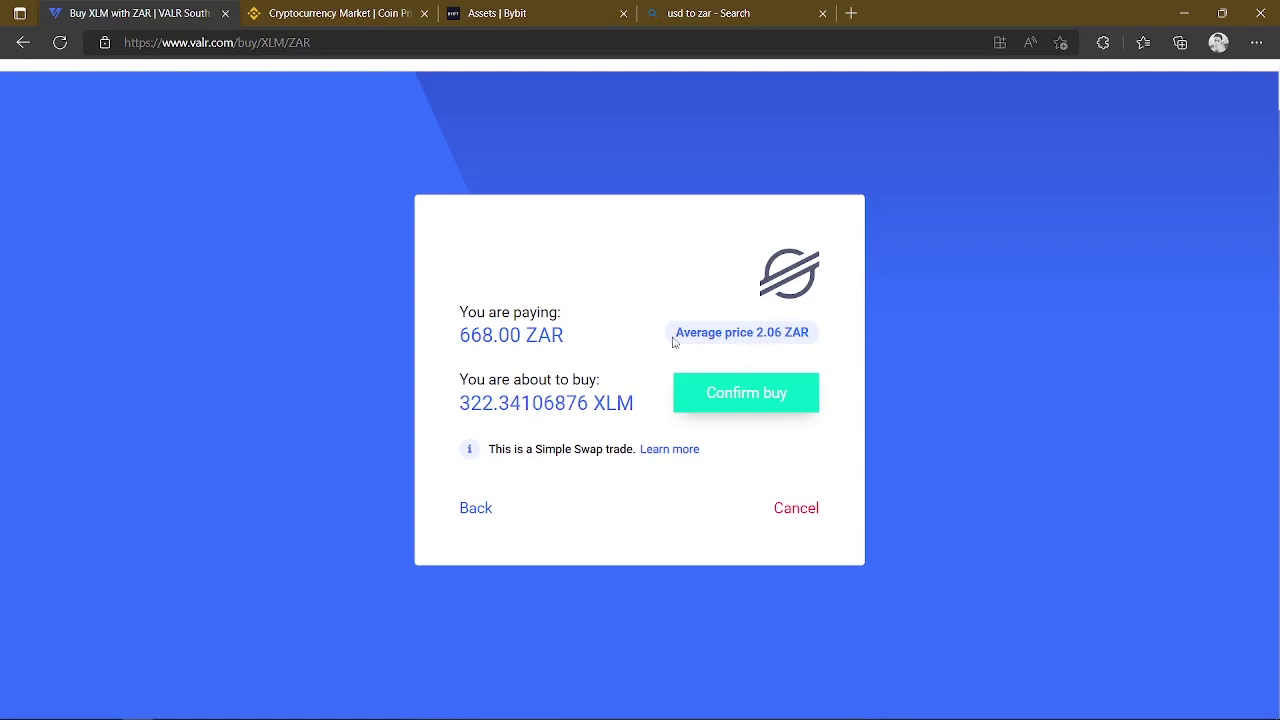
pyautogui.moveTo(460, 404); pyautogui.dragTo(544, 405)
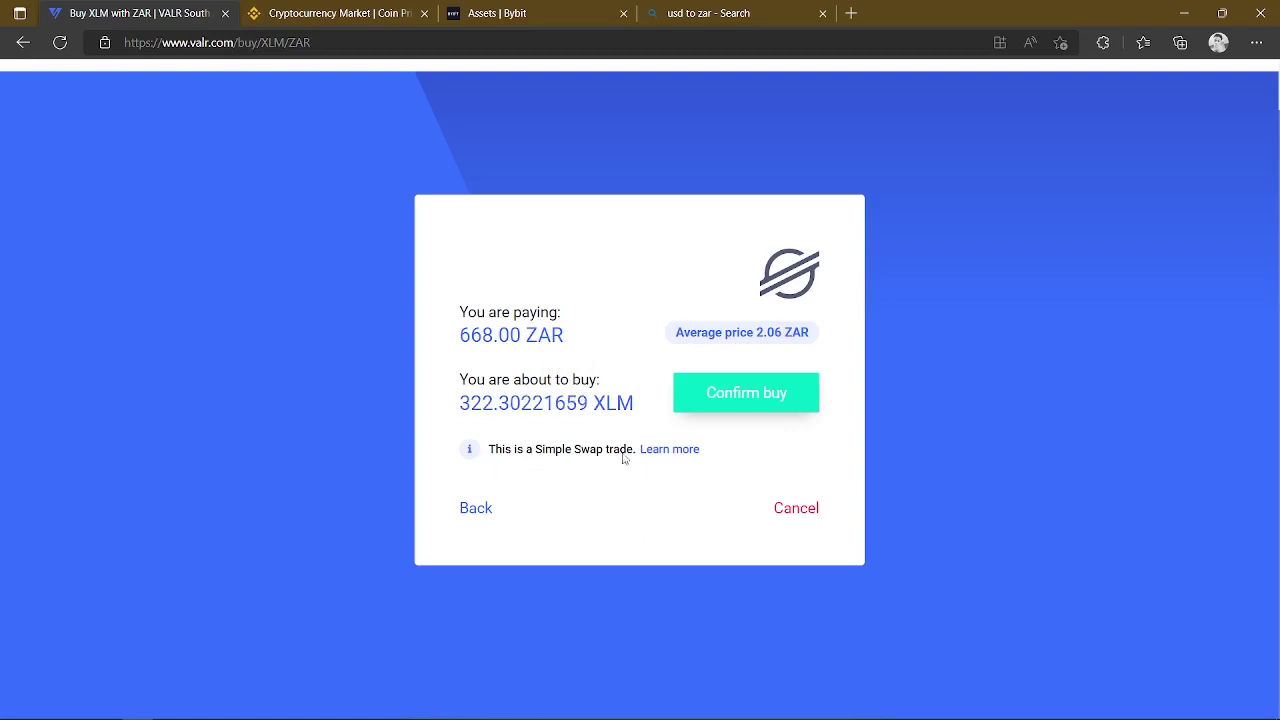
pyautogui.click(670, 451)
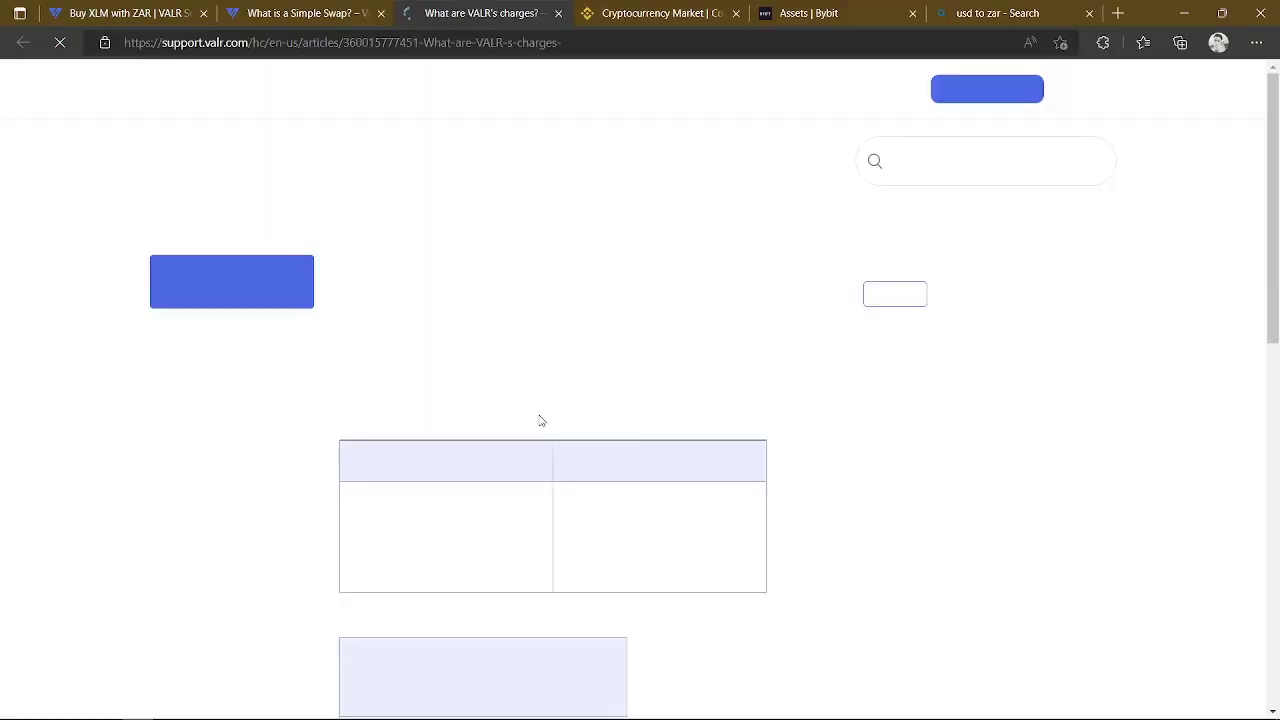
# Examine VALR's charges article, especially the Simple Buy/Sell brokerage margin for ZAR to other cryptos
pyautogui.scroll(-3, 540, 420)
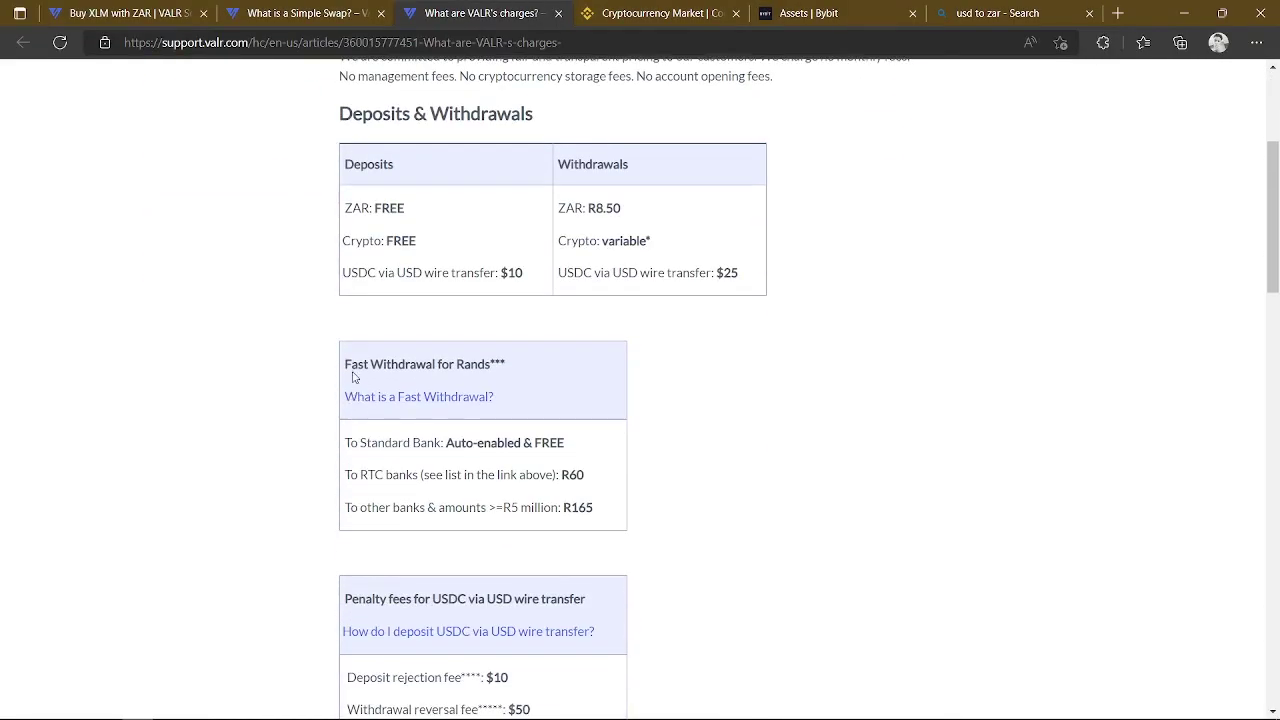
pyautogui.scroll(-3, 352, 370)
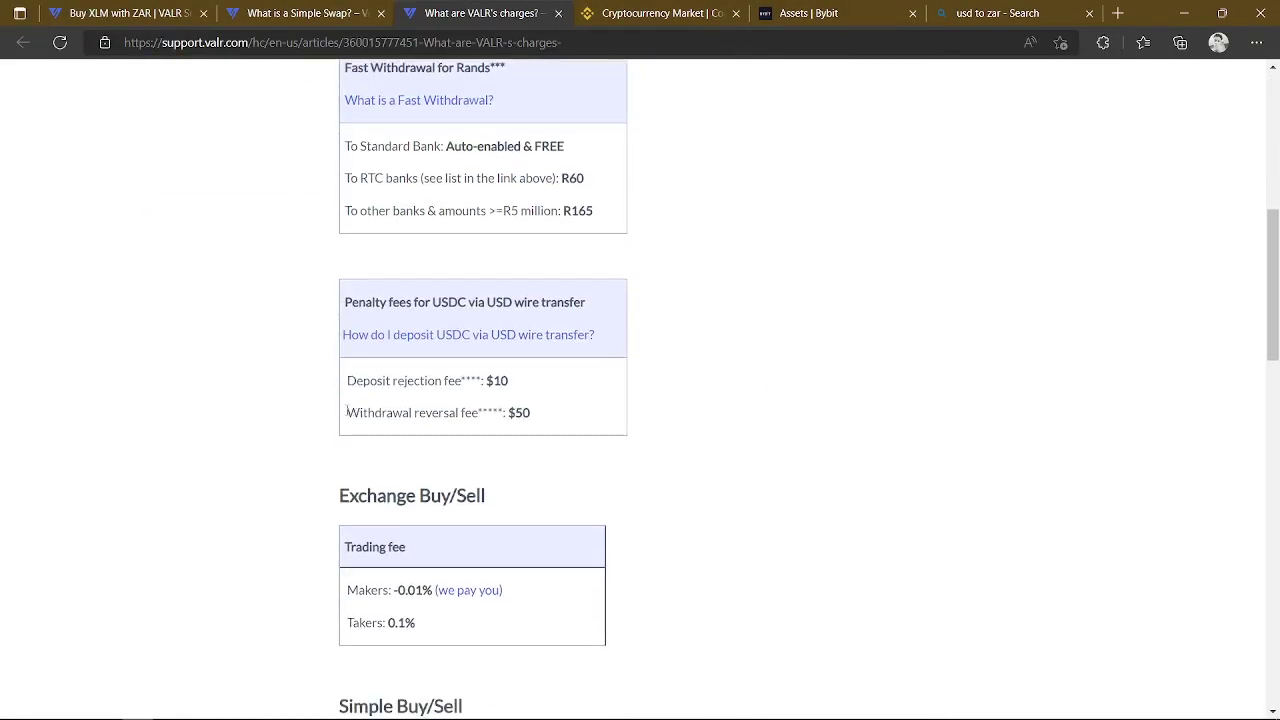
pyautogui.scroll(-4, 347, 410)
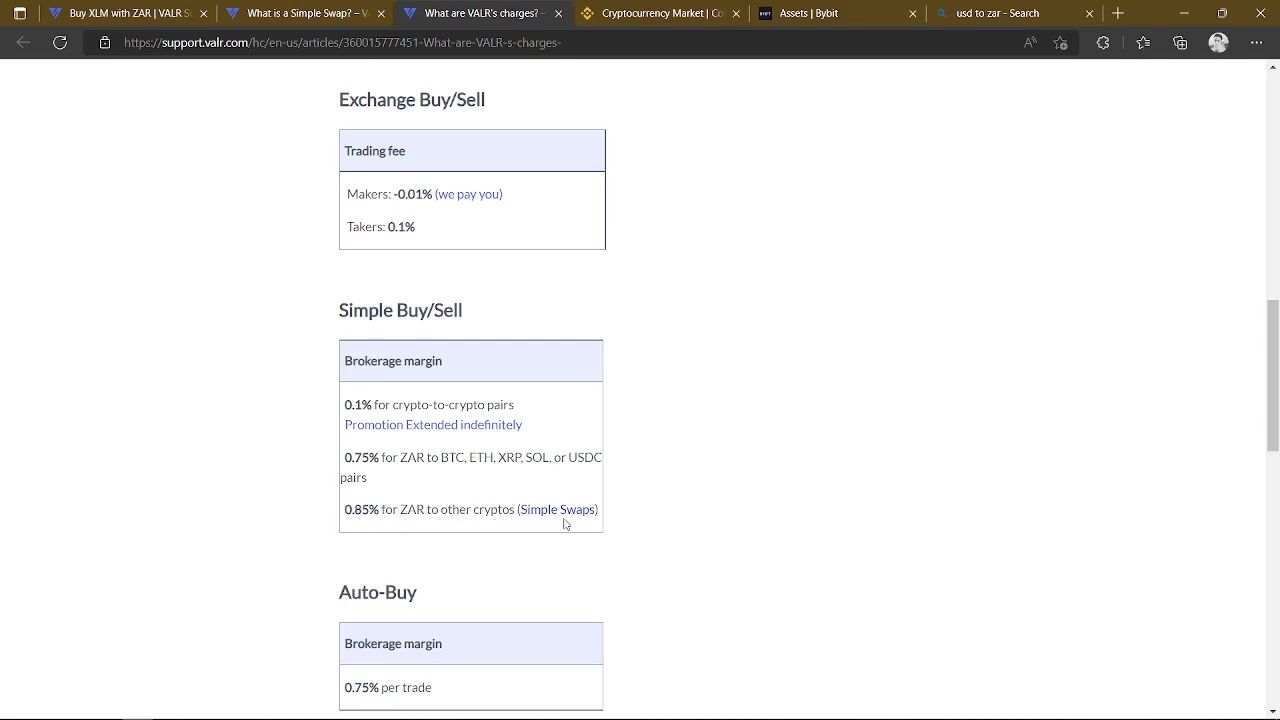
pyautogui.scroll(6, 503, 546)
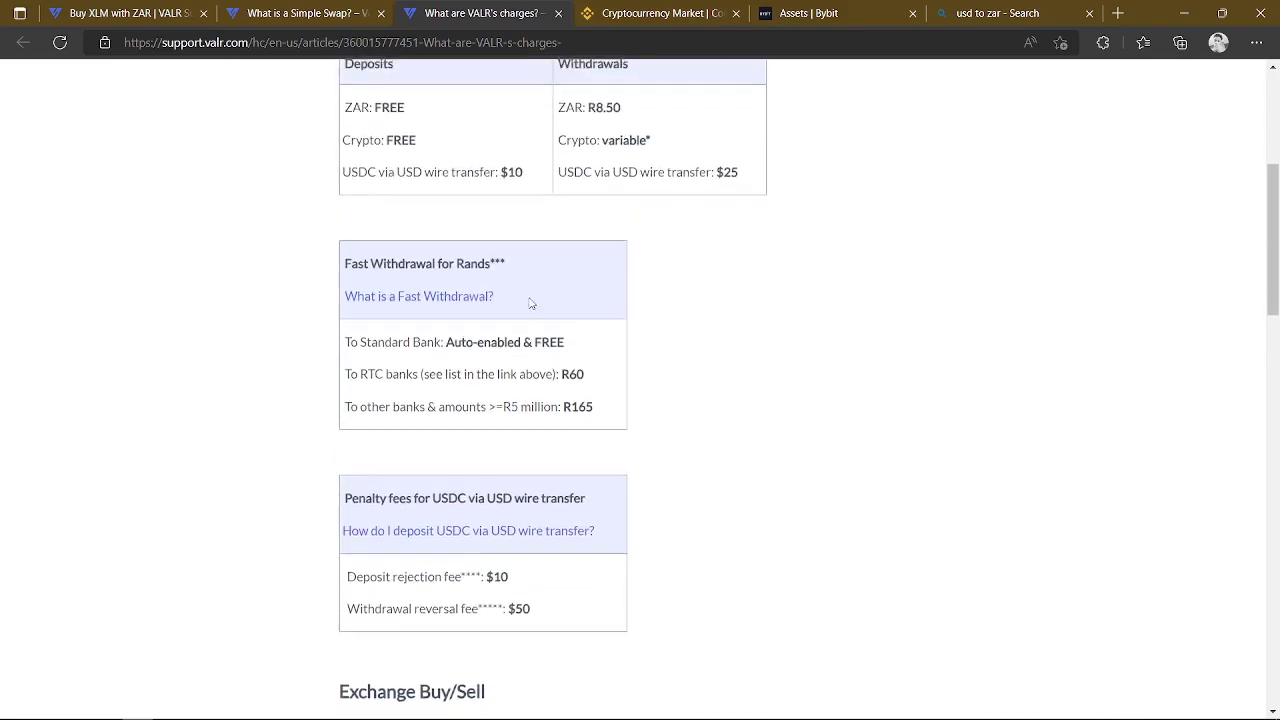
pyautogui.scroll(-3, 550, 492)
pyautogui.scroll(-4, 423, 509)
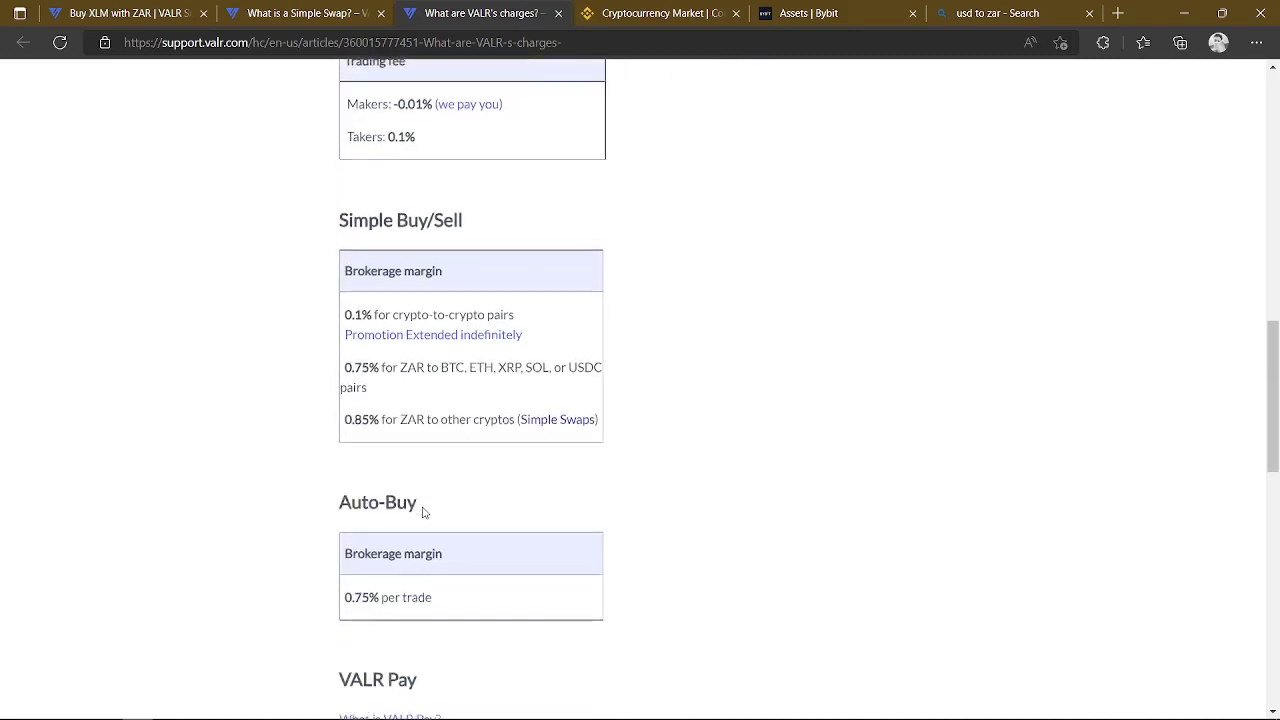
pyautogui.doubleClick(355, 410)
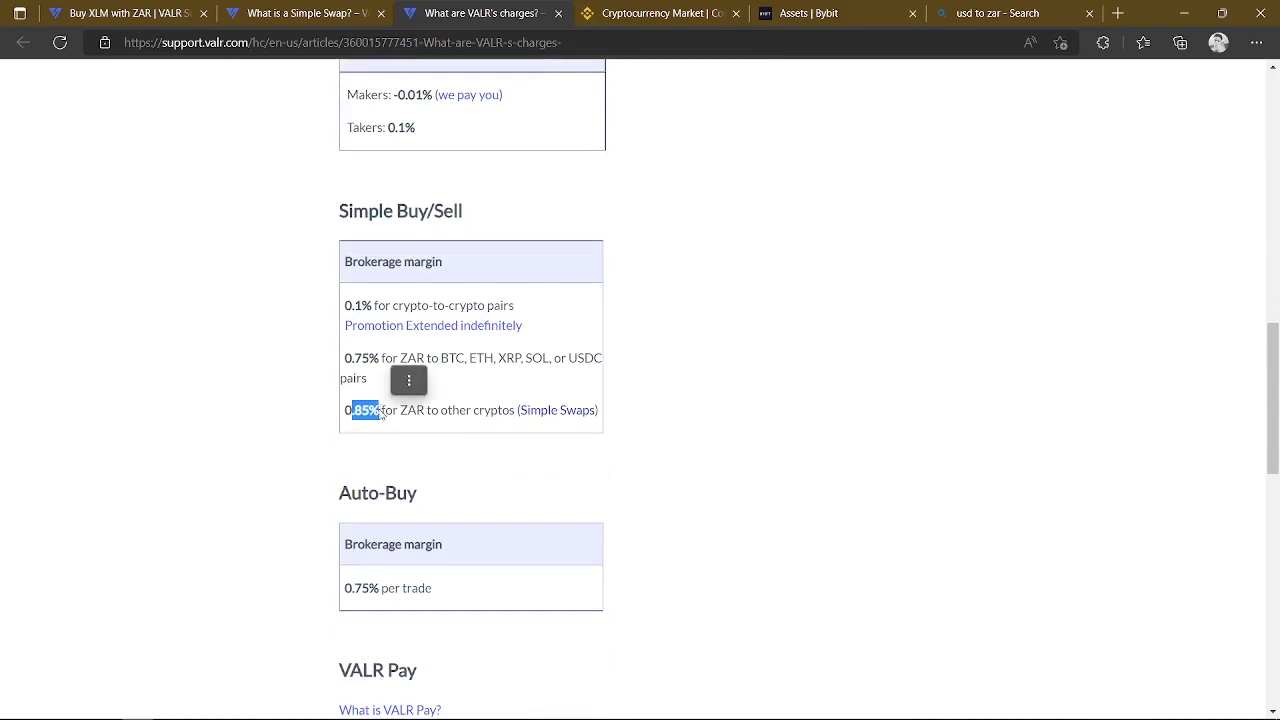
pyautogui.click(447, 458)
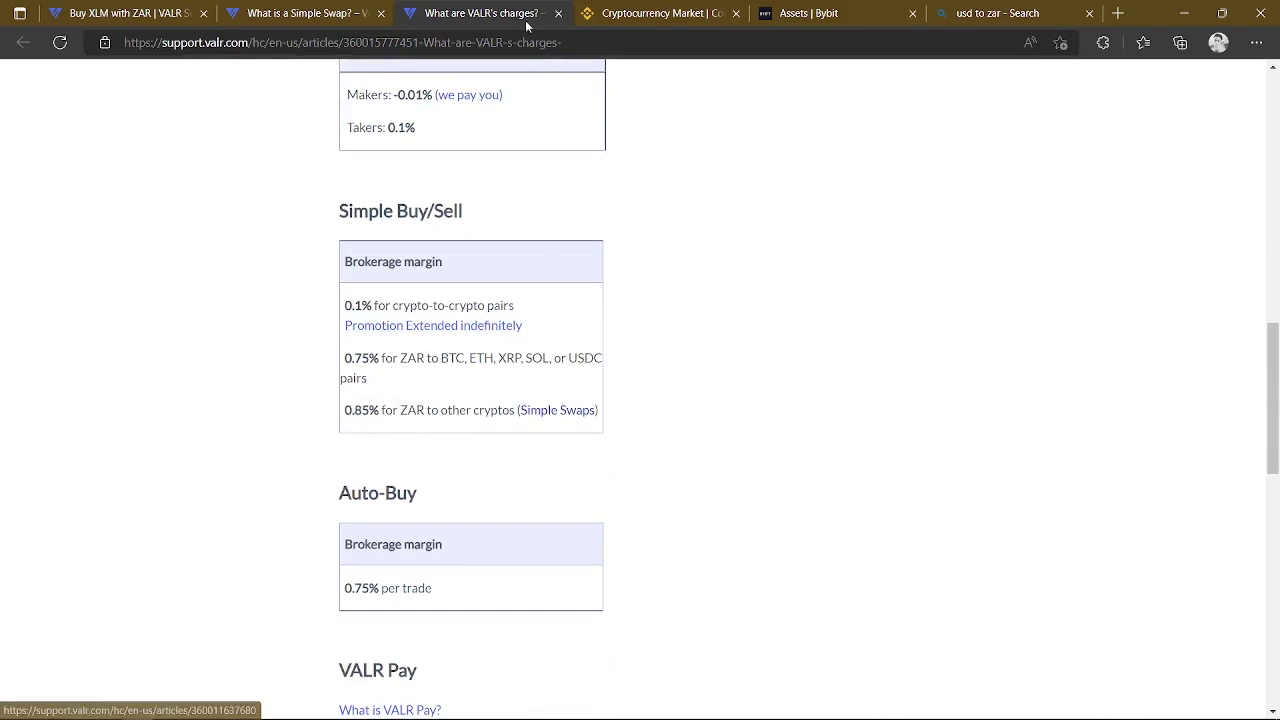
# Return to the Lumen order, confirm buying with 668 ZAR, and check the XLM bought and ZAR paid
pyautogui.click(350, 12)
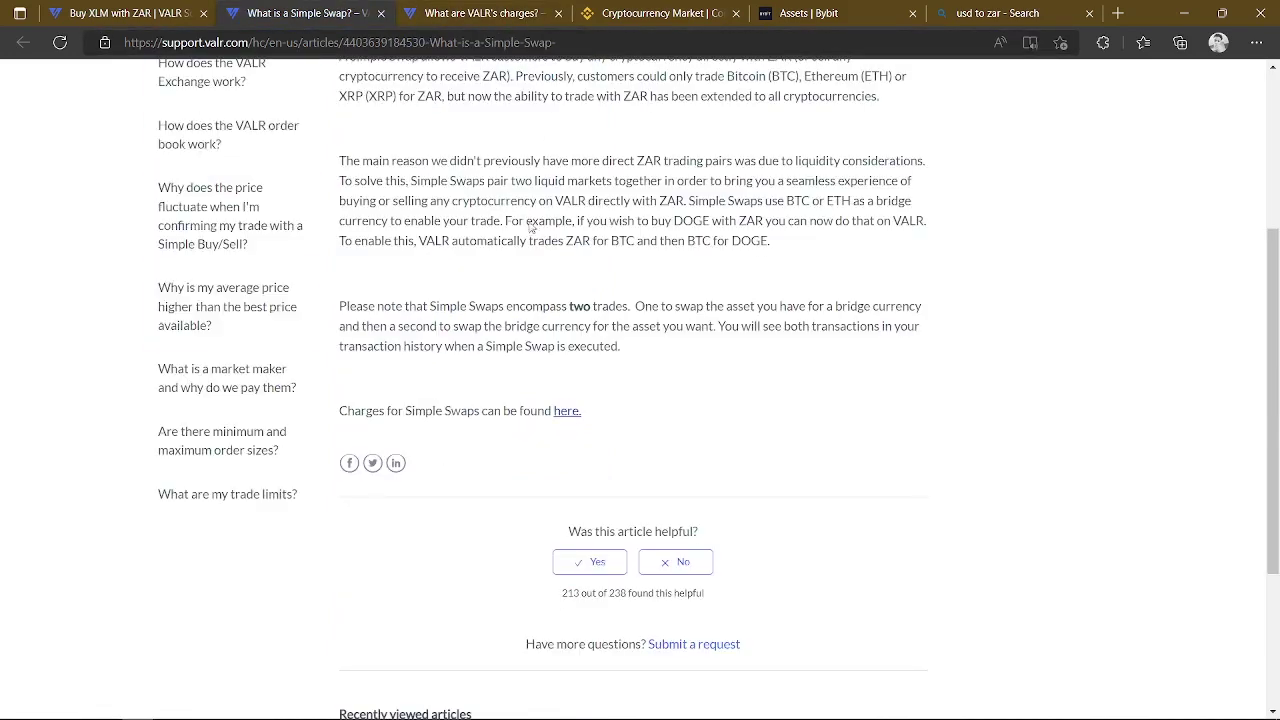
pyautogui.click(490, 12)
pyautogui.click(185, 12)
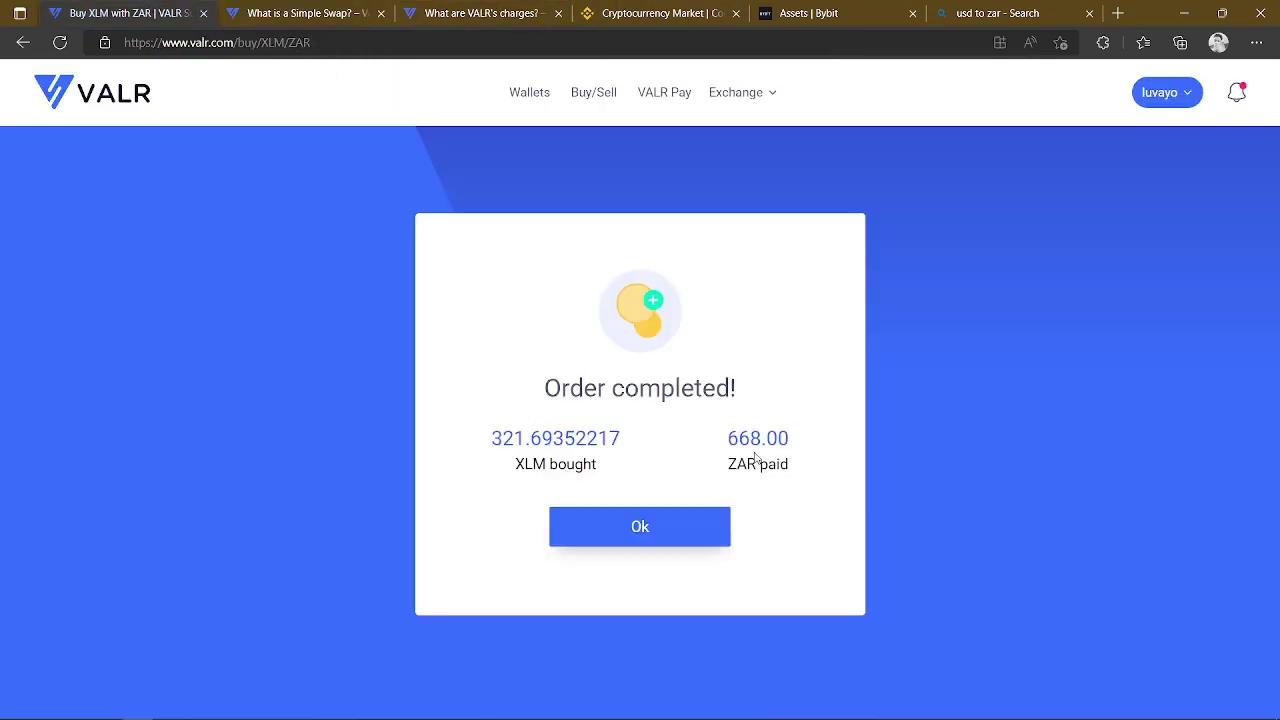
pyautogui.moveTo(733, 442); pyautogui.dragTo(795, 444)
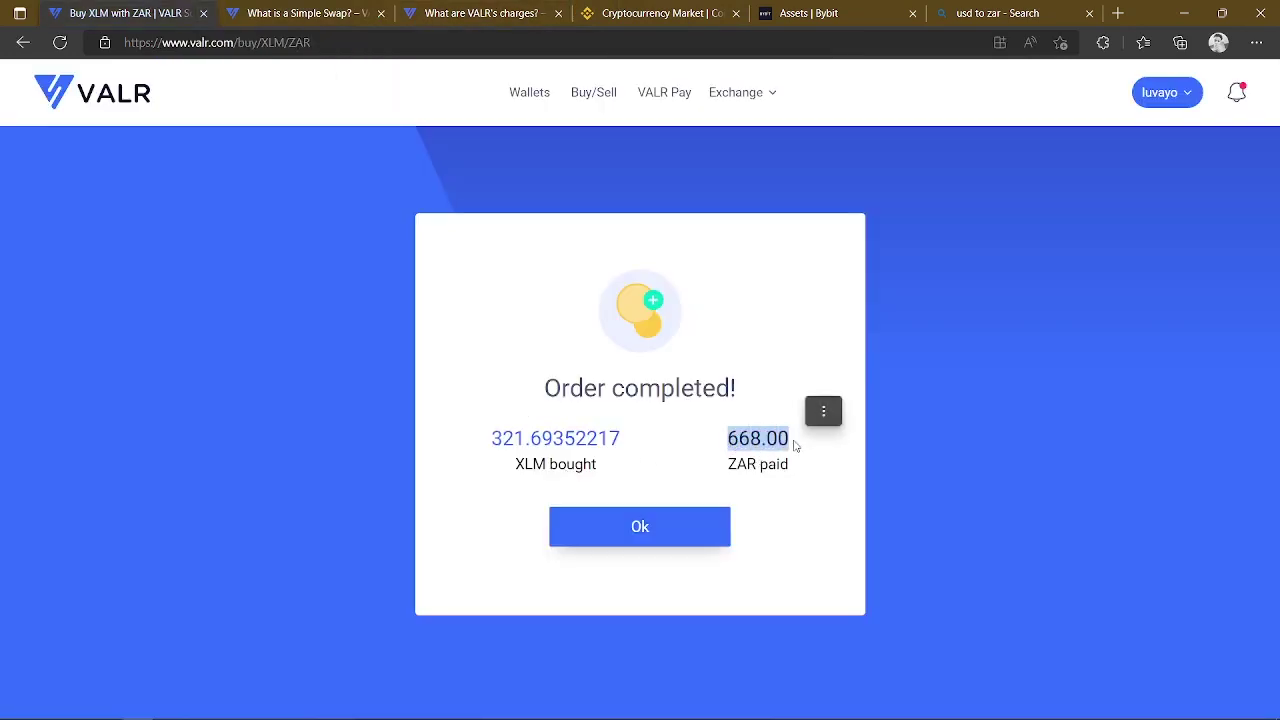
pyautogui.moveTo(491, 438); pyautogui.dragTo(614, 443)
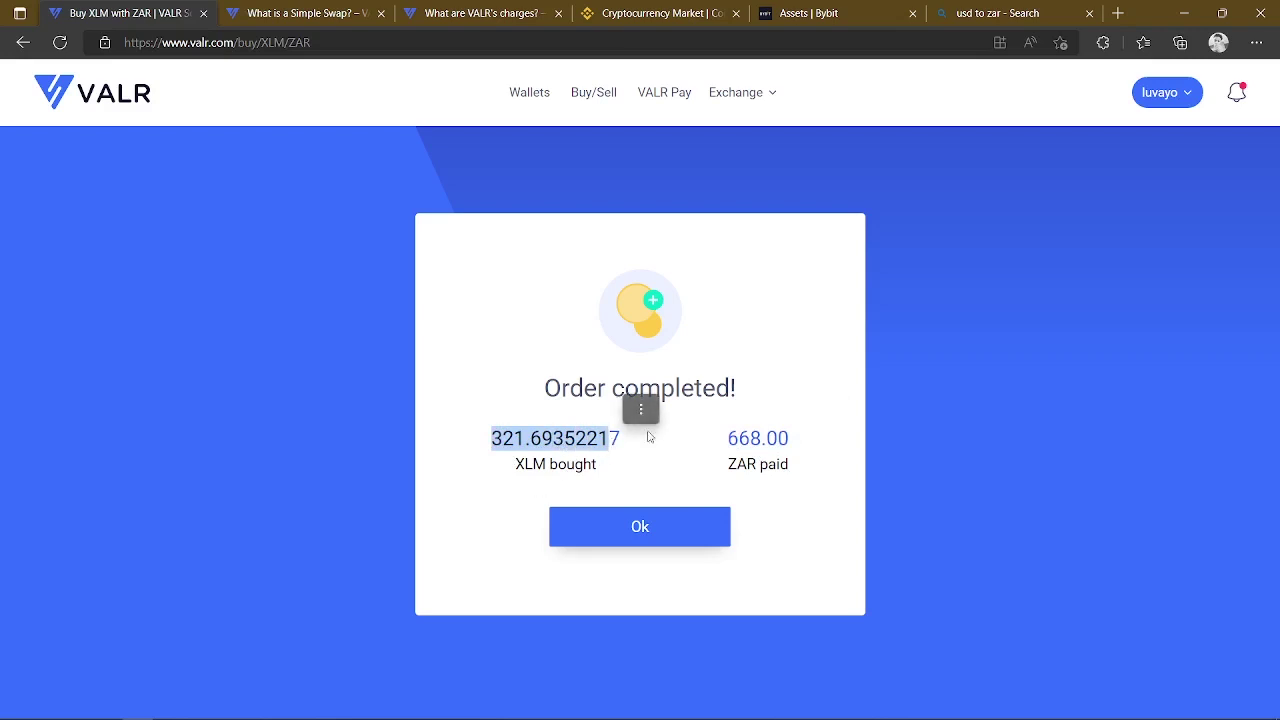
pyautogui.click(490, 301)
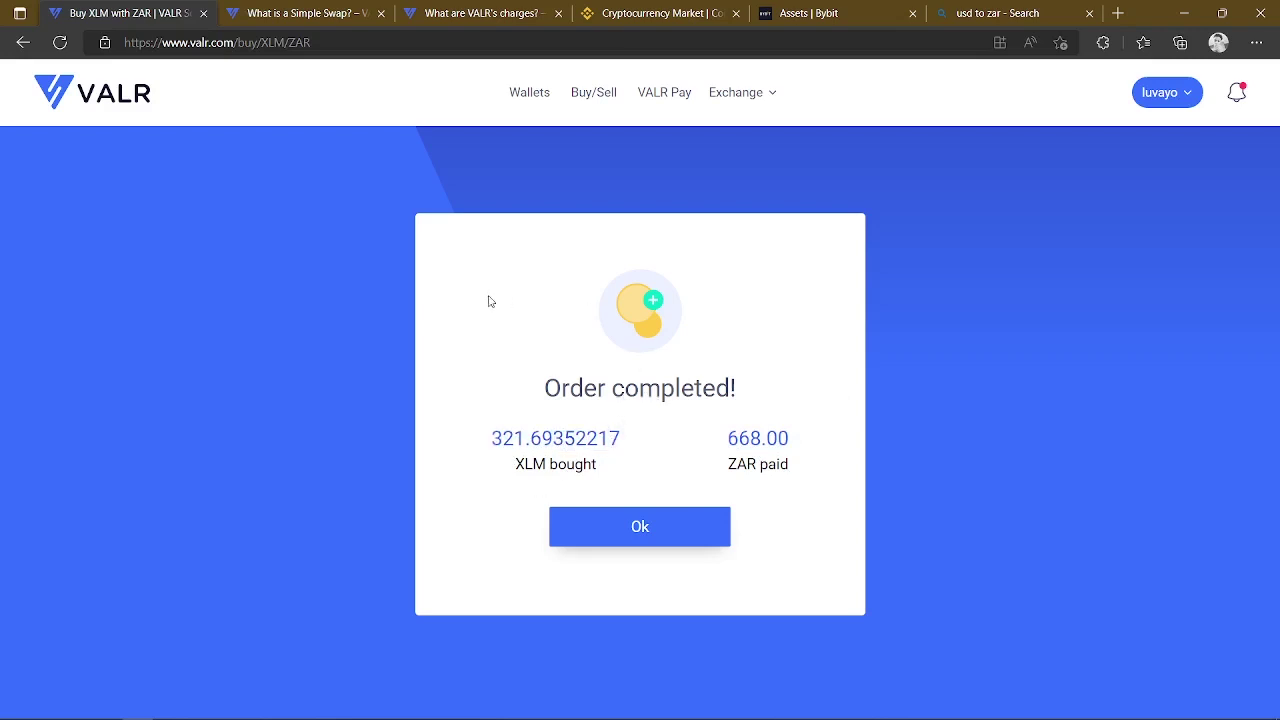
# Revisit Binance's XLM listing and VALR's charges and Simple Swap articles, ending back on VALR's trading site
pyautogui.click(651, 10)
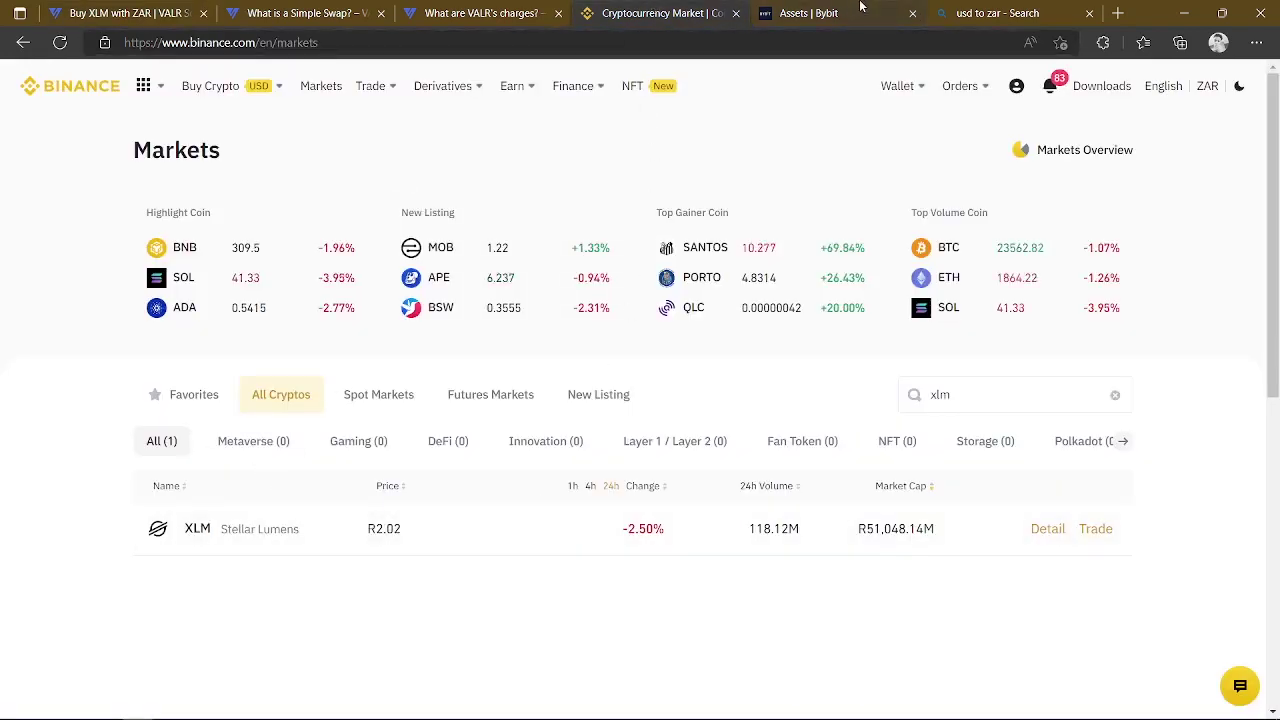
pyautogui.click(521, 8)
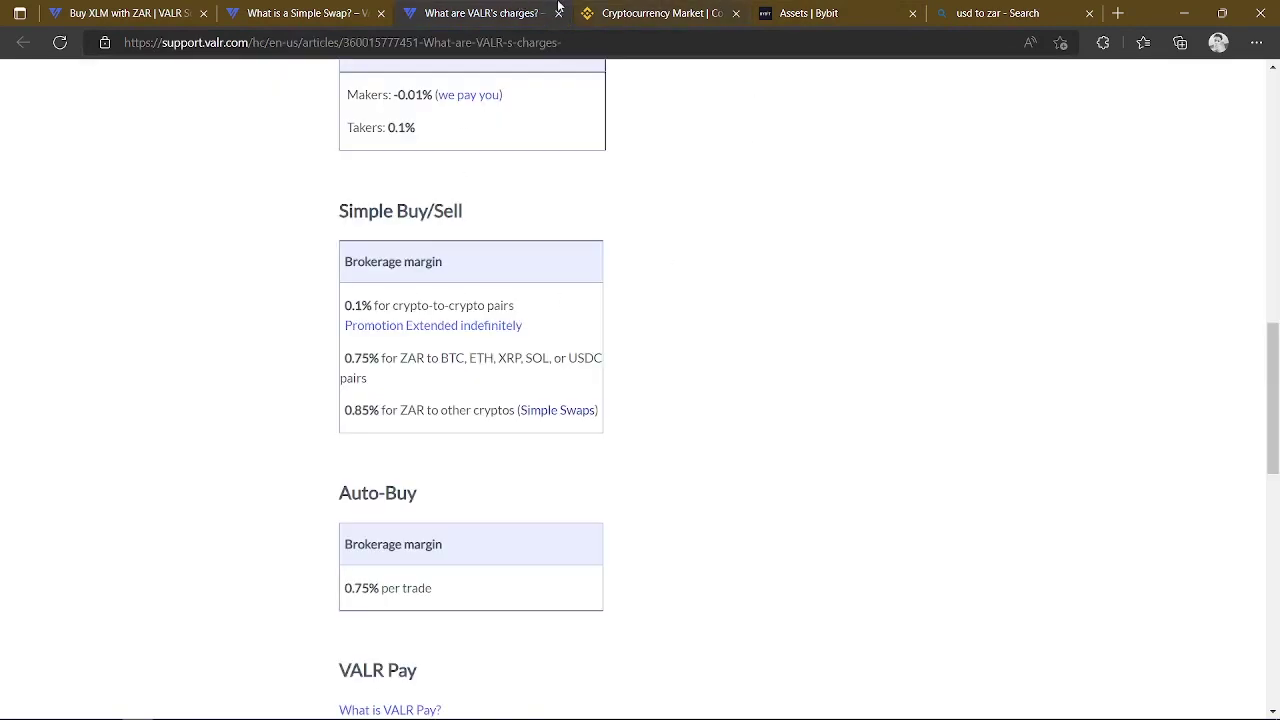
pyautogui.click(250, 9)
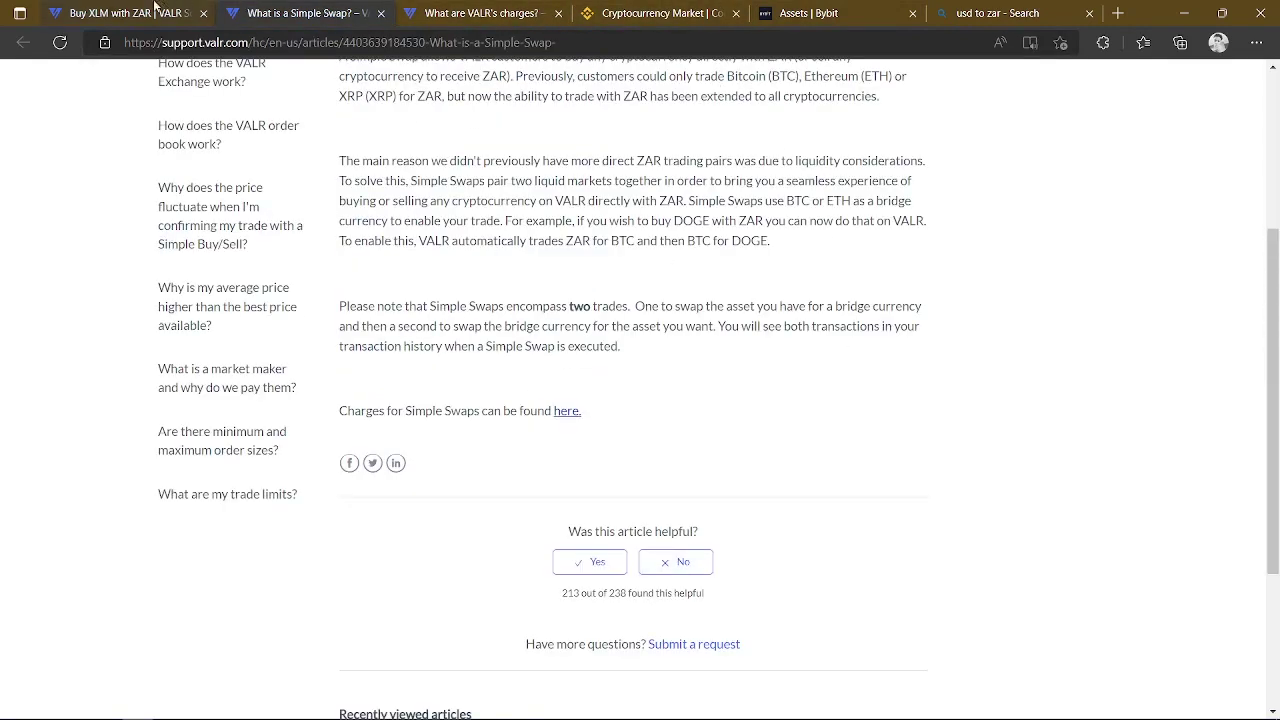
pyautogui.click(155, 10)
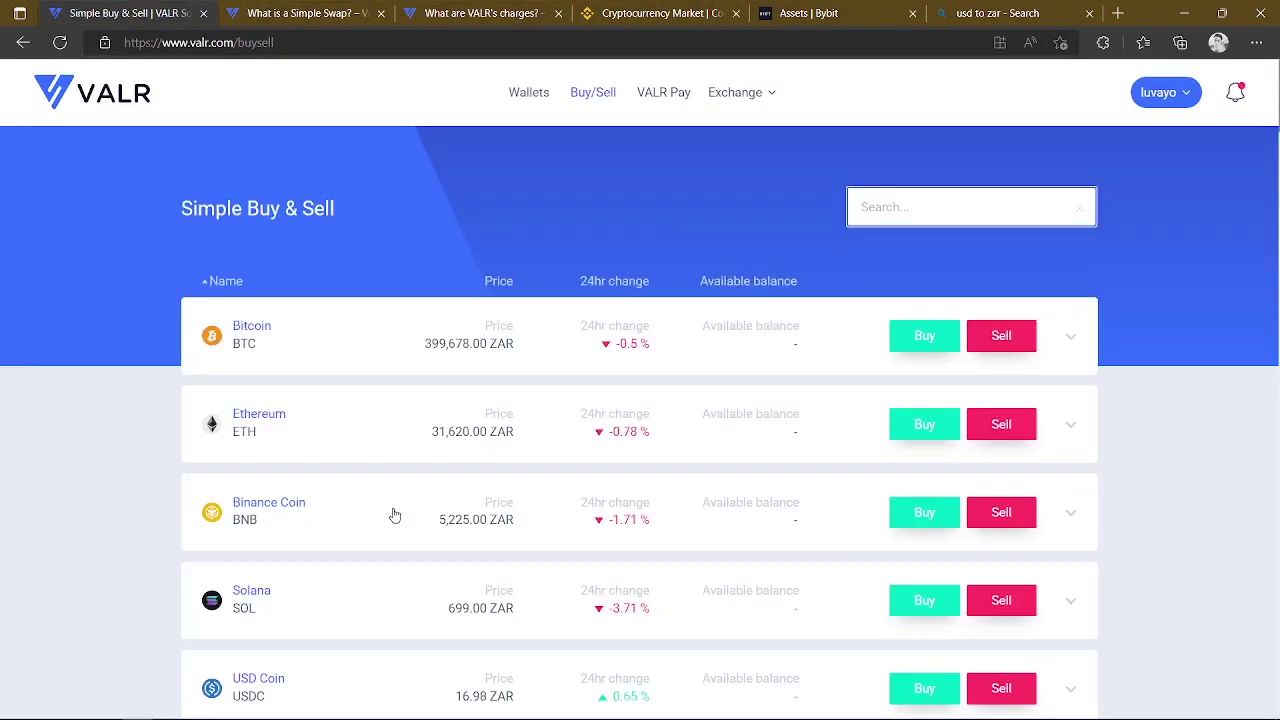
# Look through VALR's Simple Buy & Sell list, and check the Rand and Lumen balances in the wallets overview
pyautogui.scroll(-15, 360, 530)
pyautogui.scroll(15, 351, 541)
pyautogui.click(526, 92)
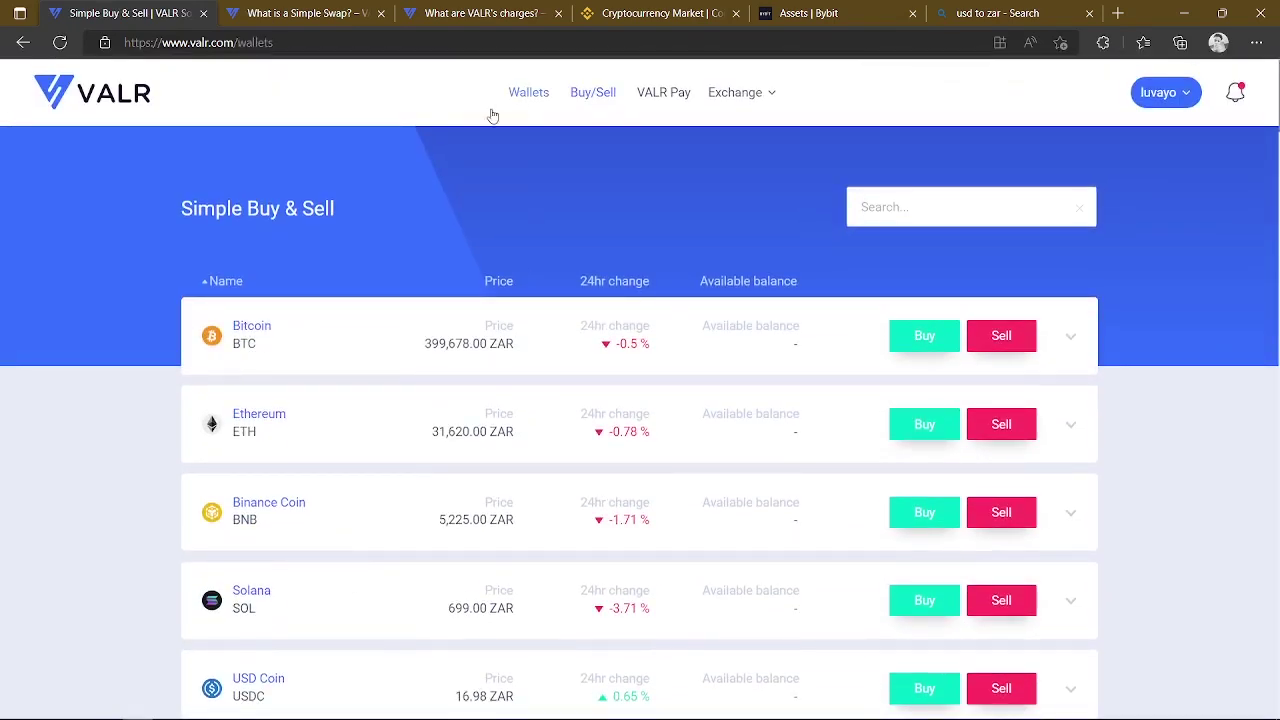
pyautogui.scroll(-3, 423, 332)
pyautogui.scroll(-1, 423, 332)
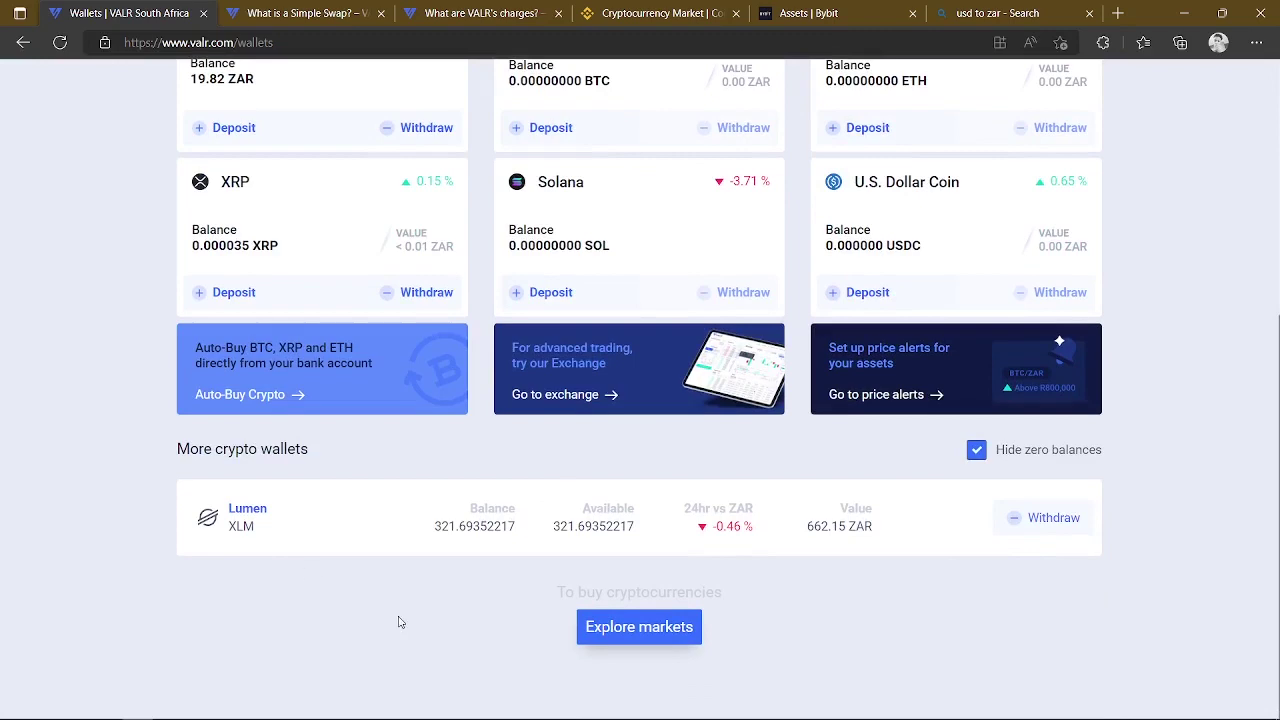
pyautogui.scroll(2, 420, 628)
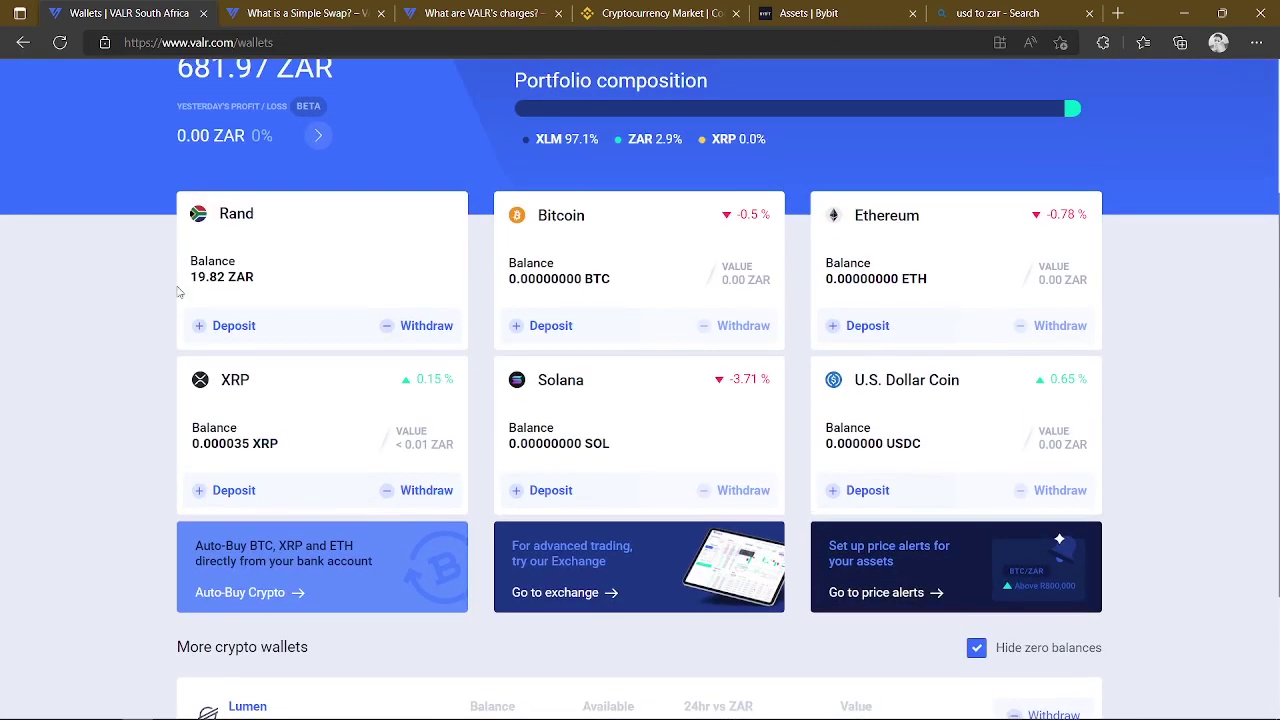
pyautogui.tripleClick(194, 279)
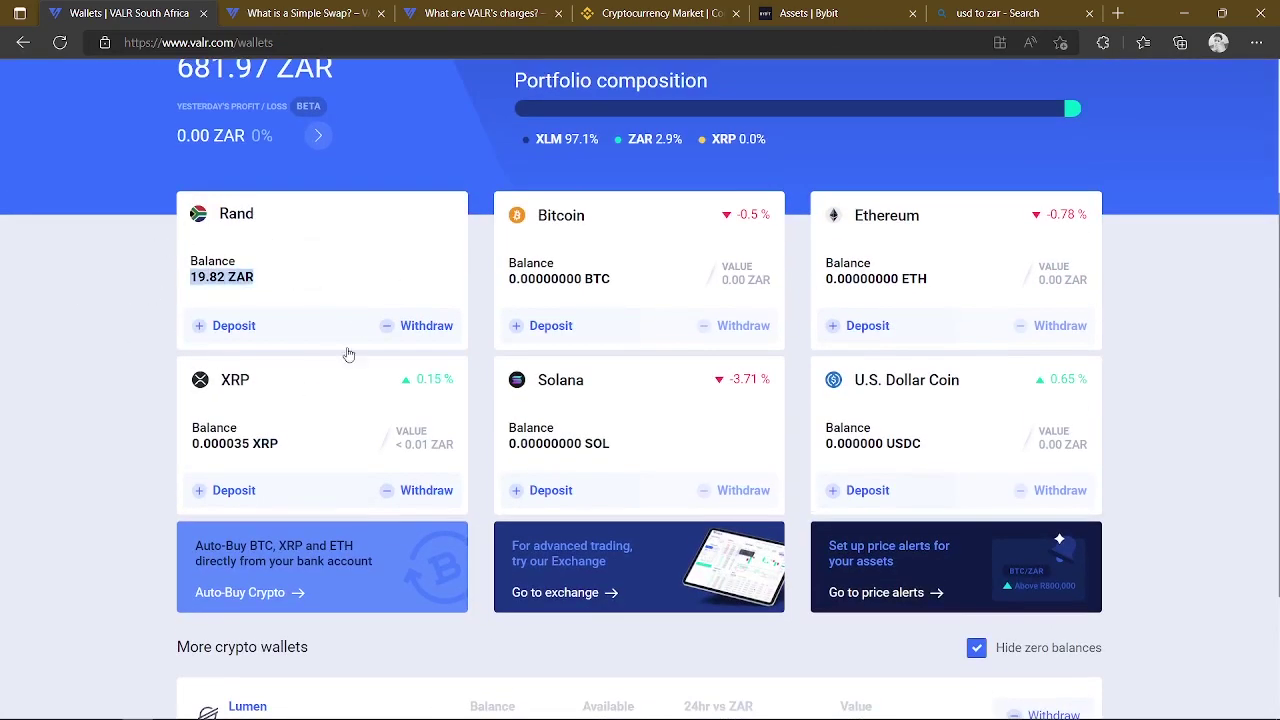
pyautogui.click(79, 326)
pyautogui.scroll(-2, 79, 326)
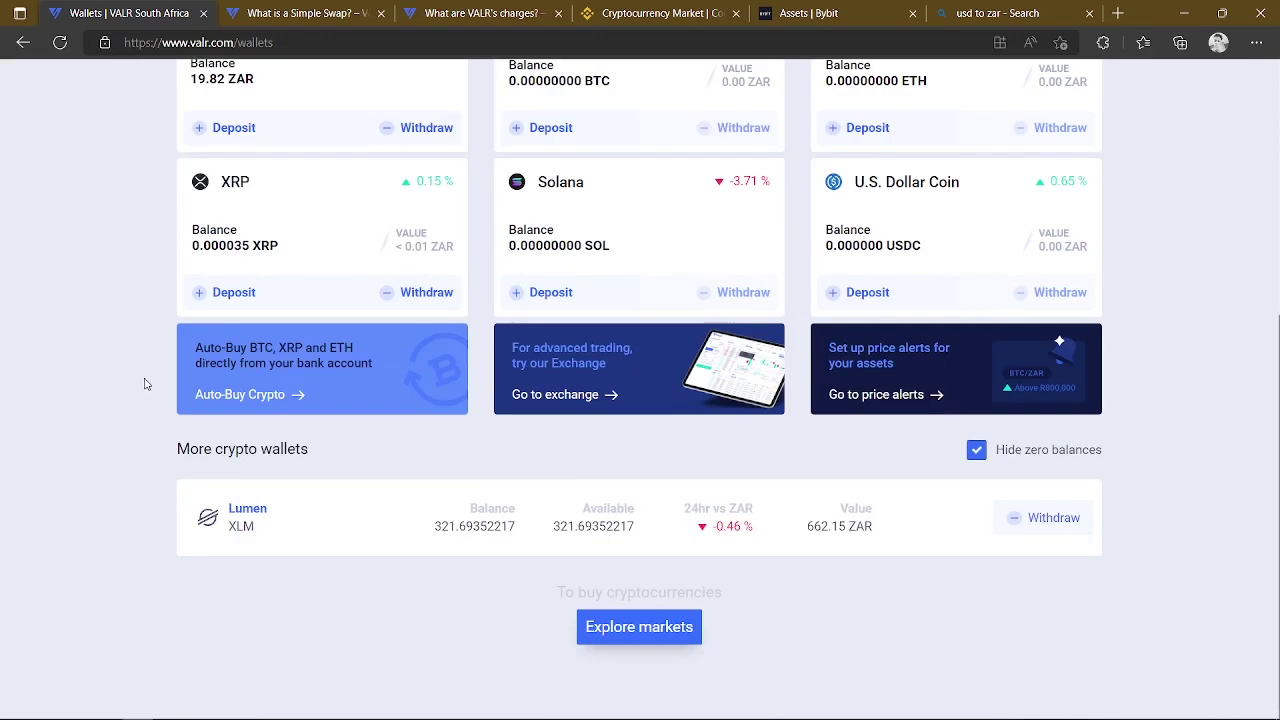
# Open the Lumen withdrawal form and examine its wallet address, memo, amount, minimum and fee details
pyautogui.click(1062, 527)
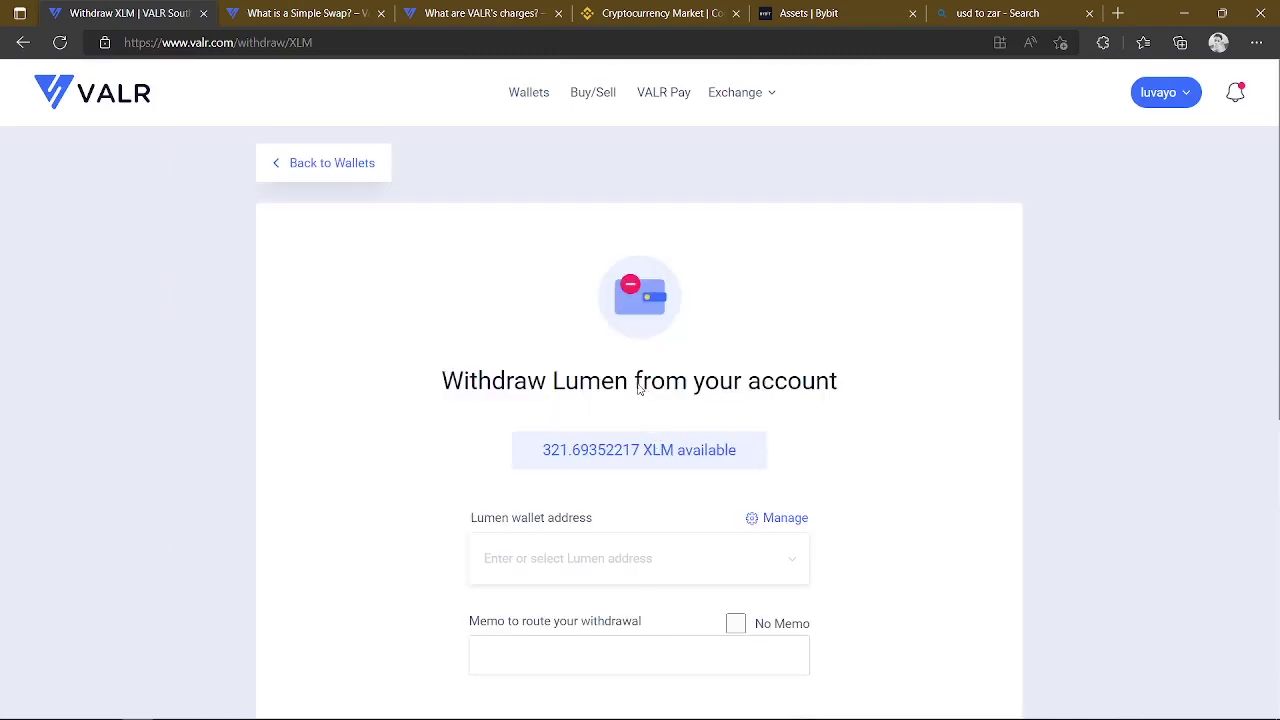
pyautogui.moveTo(630, 385); pyautogui.dragTo(728, 391)
pyautogui.moveTo(838, 385); pyautogui.dragTo(665, 385)
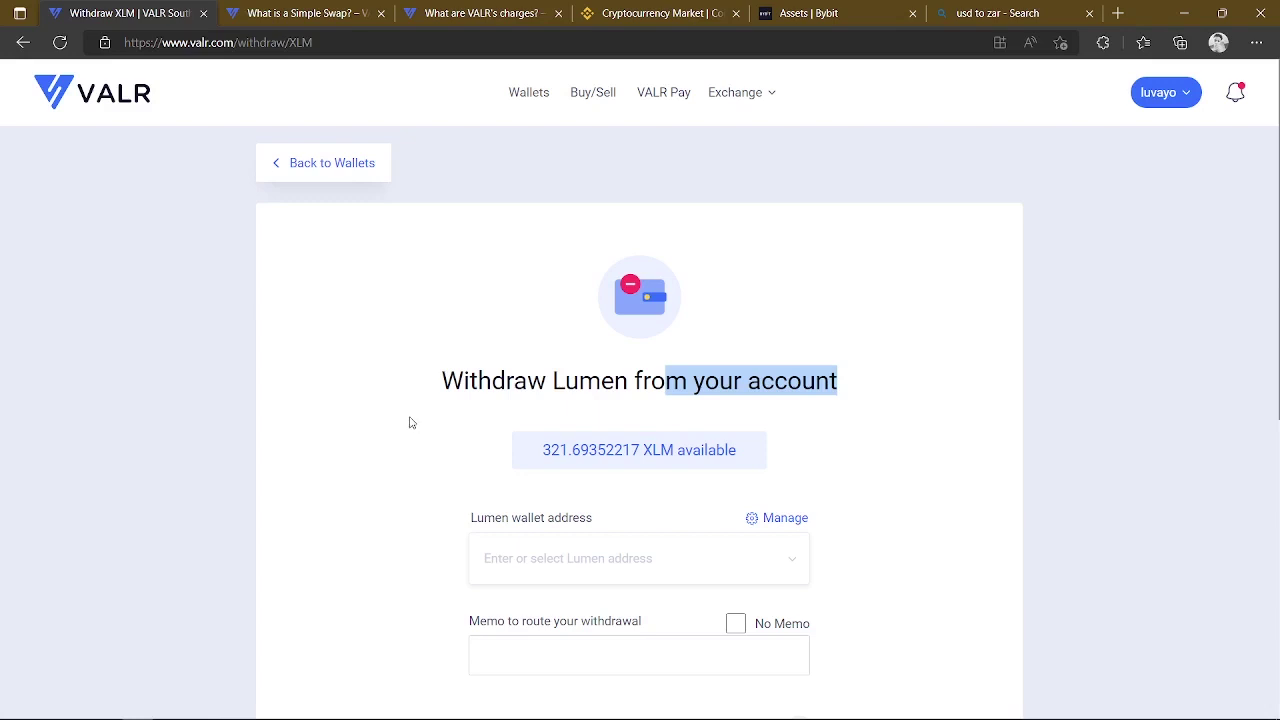
pyautogui.scroll(-5, 367, 395)
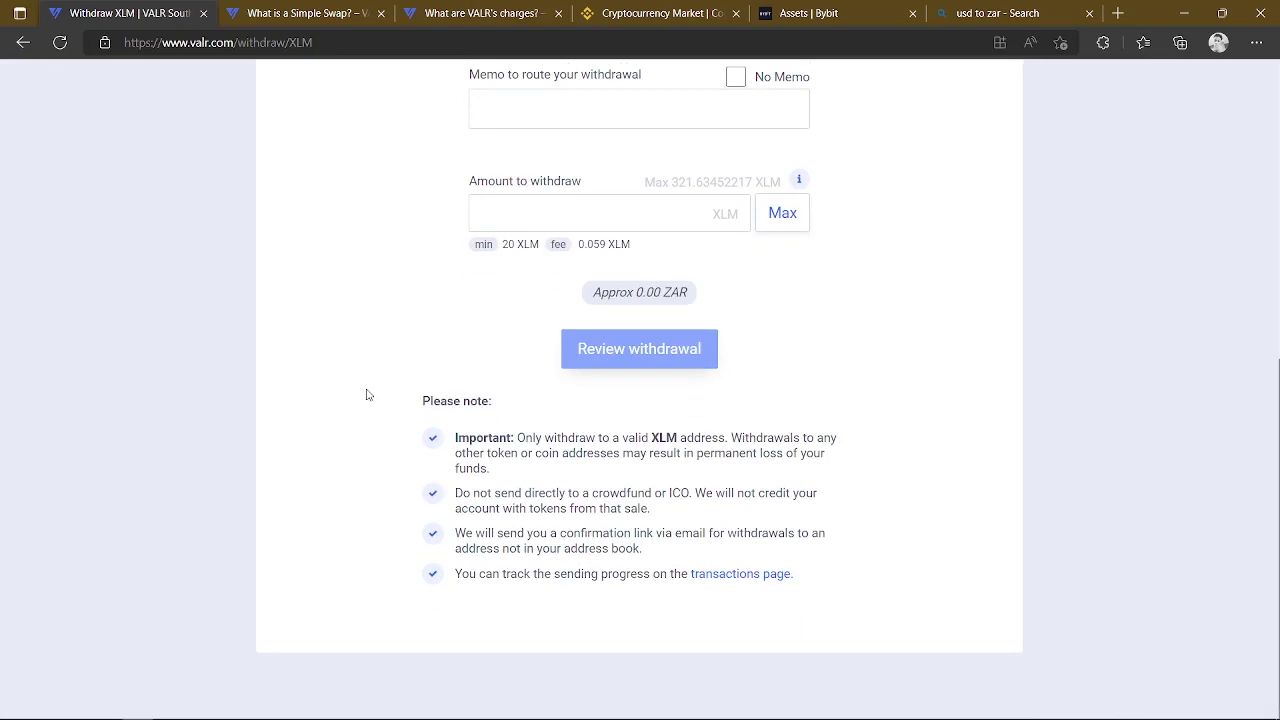
pyautogui.scroll(3, 367, 395)
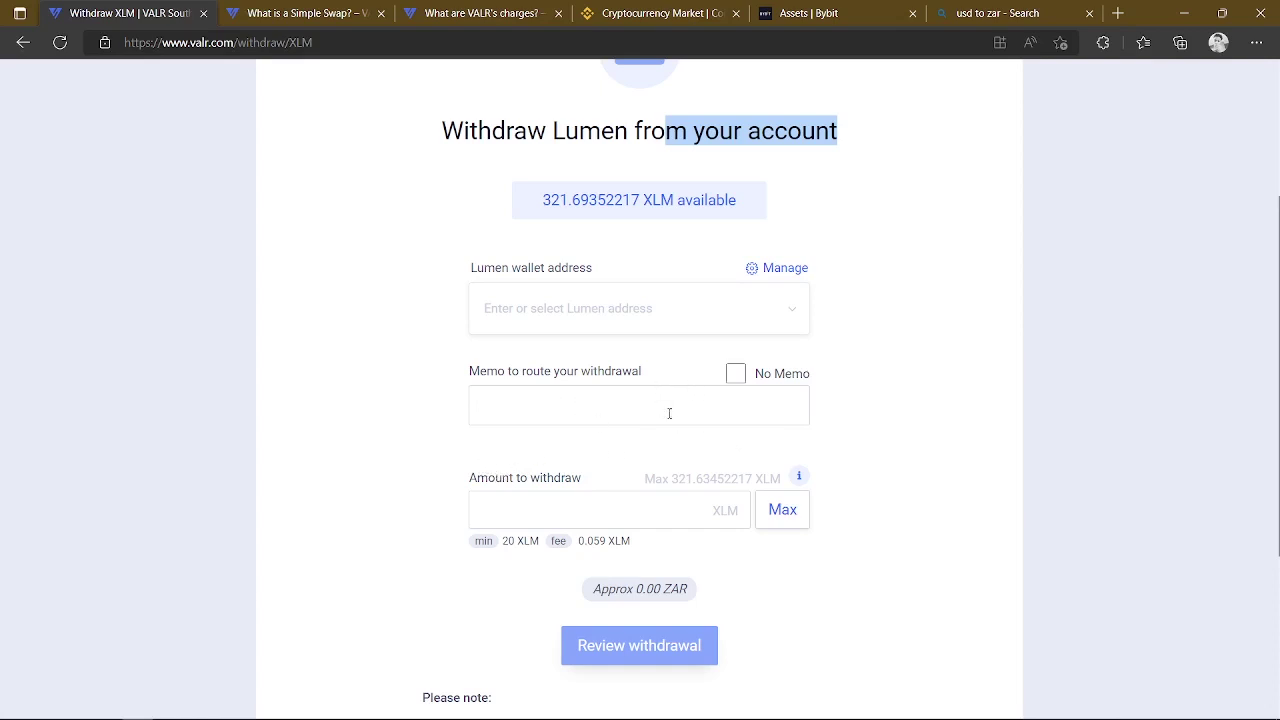
# Switch to Bybit, open the XLM deposit details on the Stellar Lumens chain, and copy the XLM wallet address
pyautogui.click(800, 10)
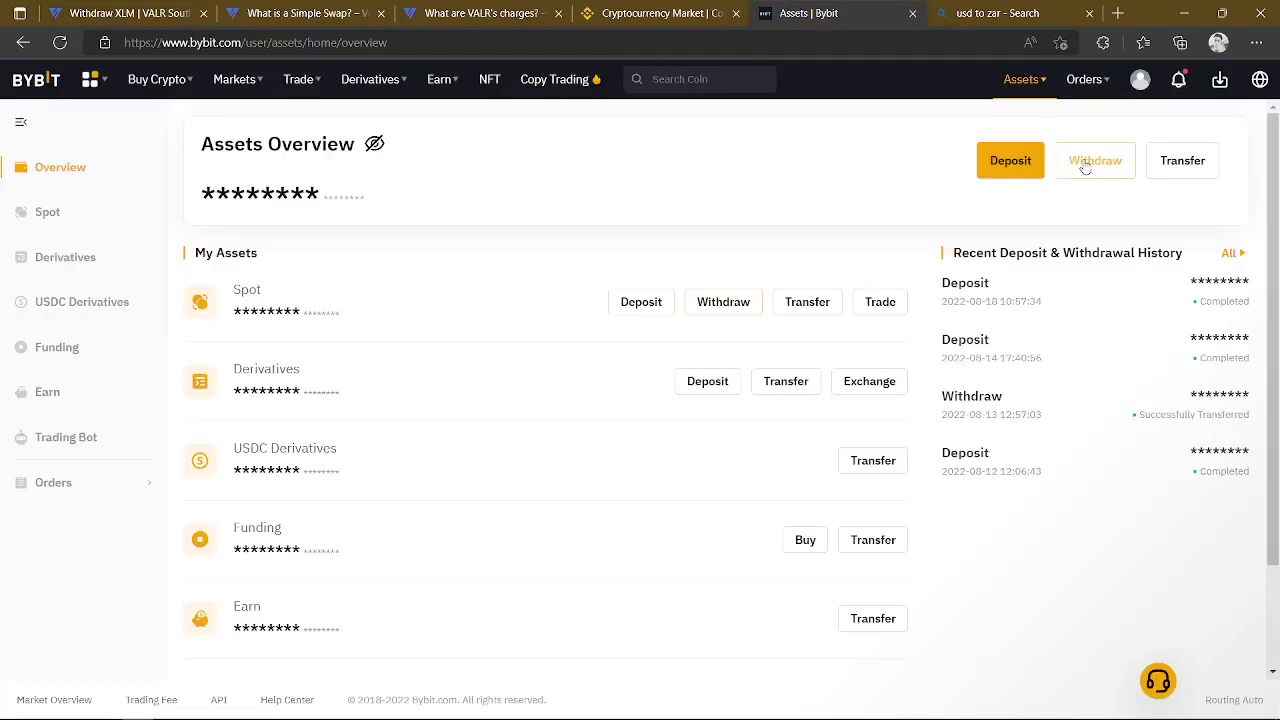
pyautogui.click(1033, 165)
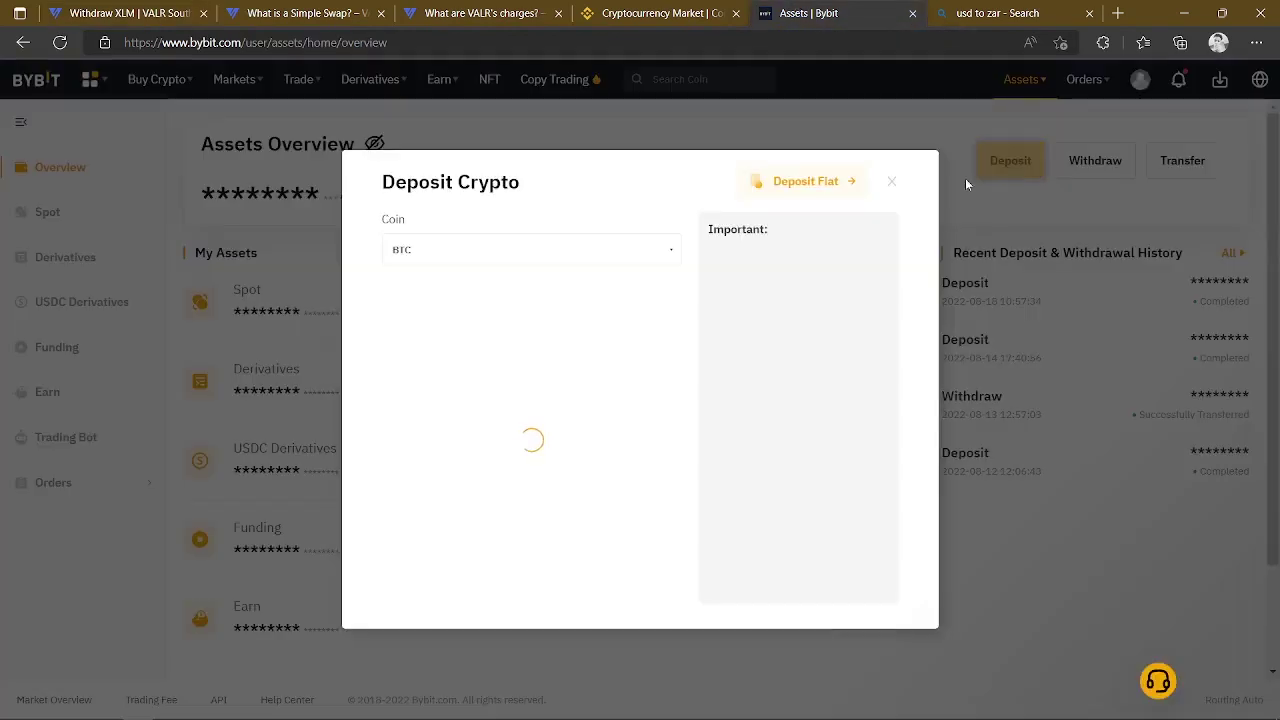
pyautogui.click(596, 237)
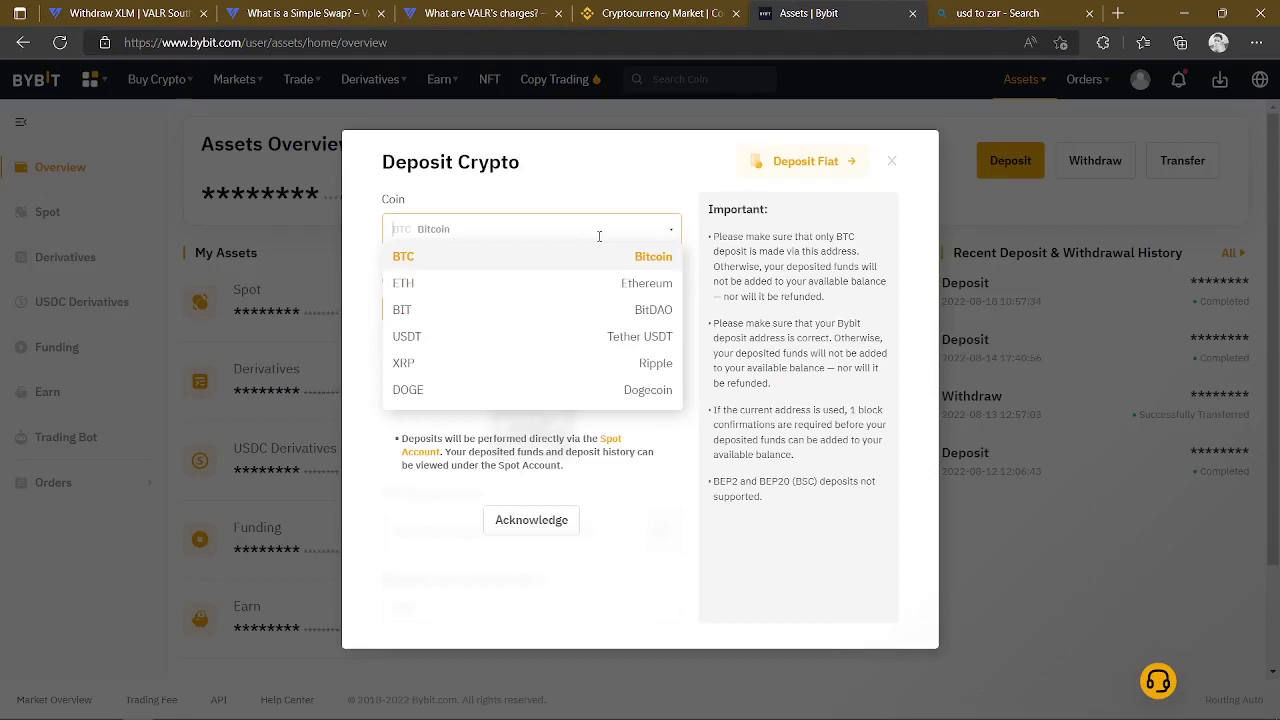
pyautogui.write('xlm')
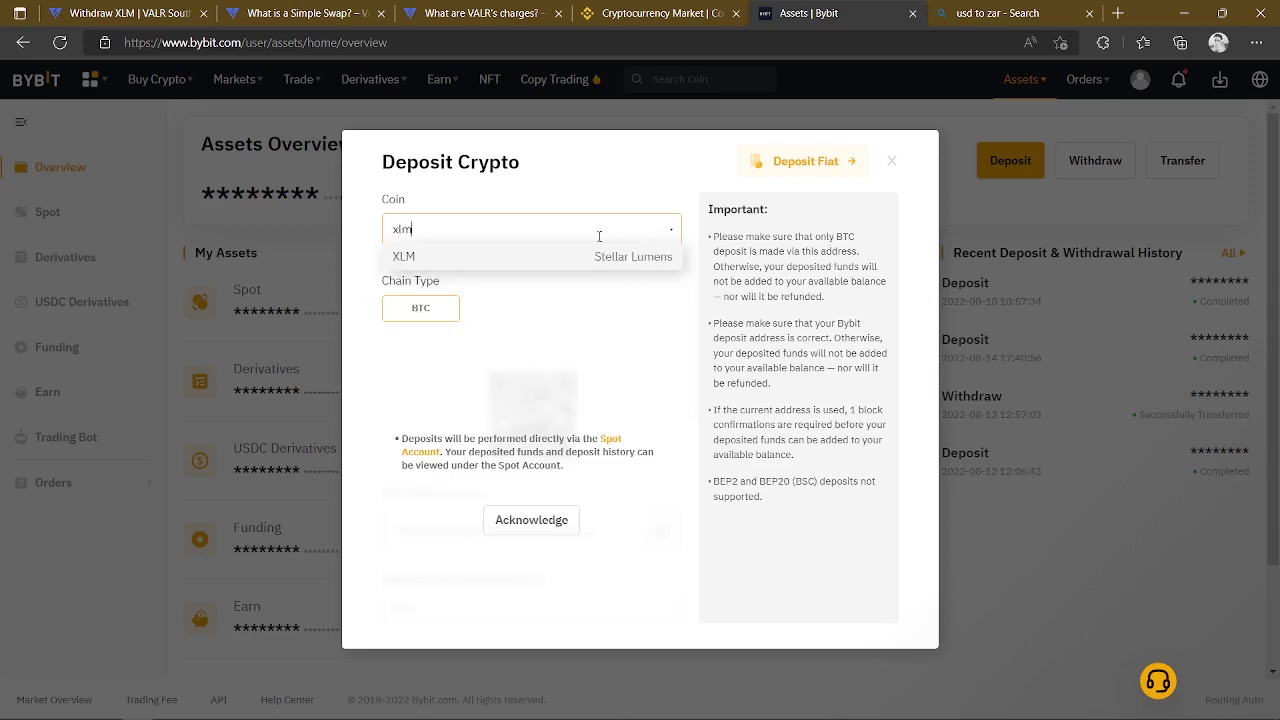
pyautogui.click(591, 259)
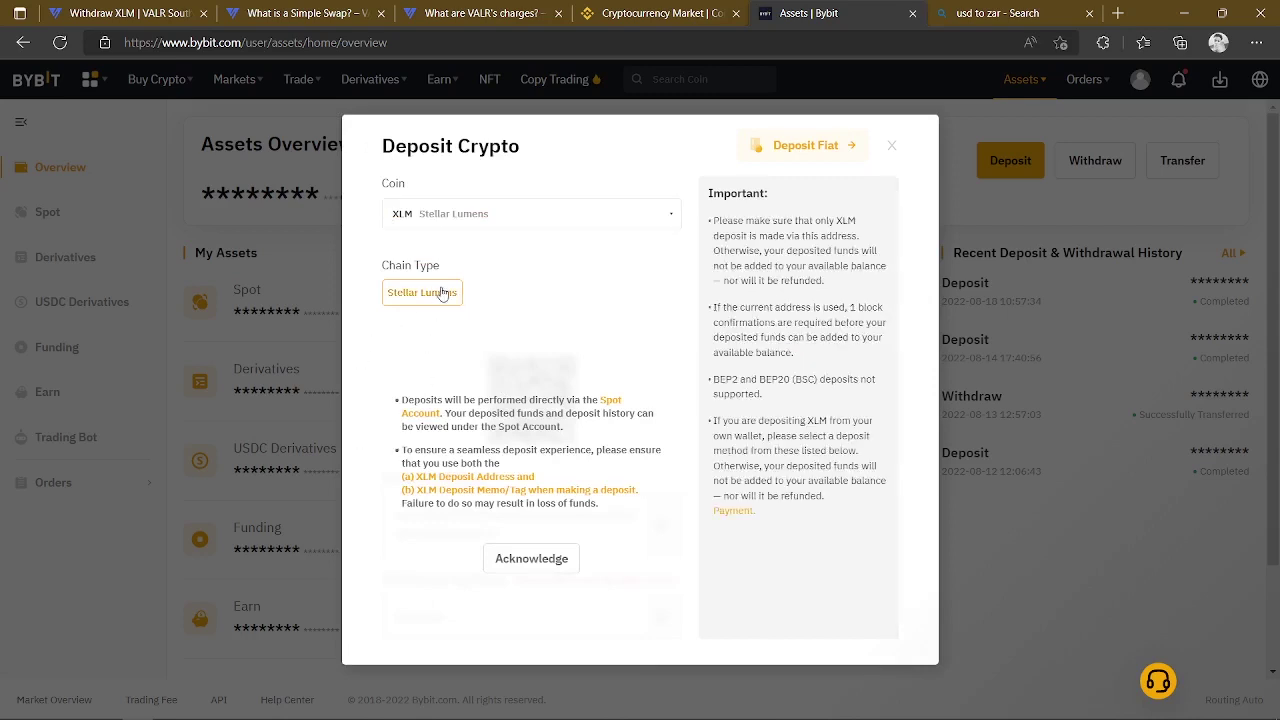
pyautogui.click(528, 563)
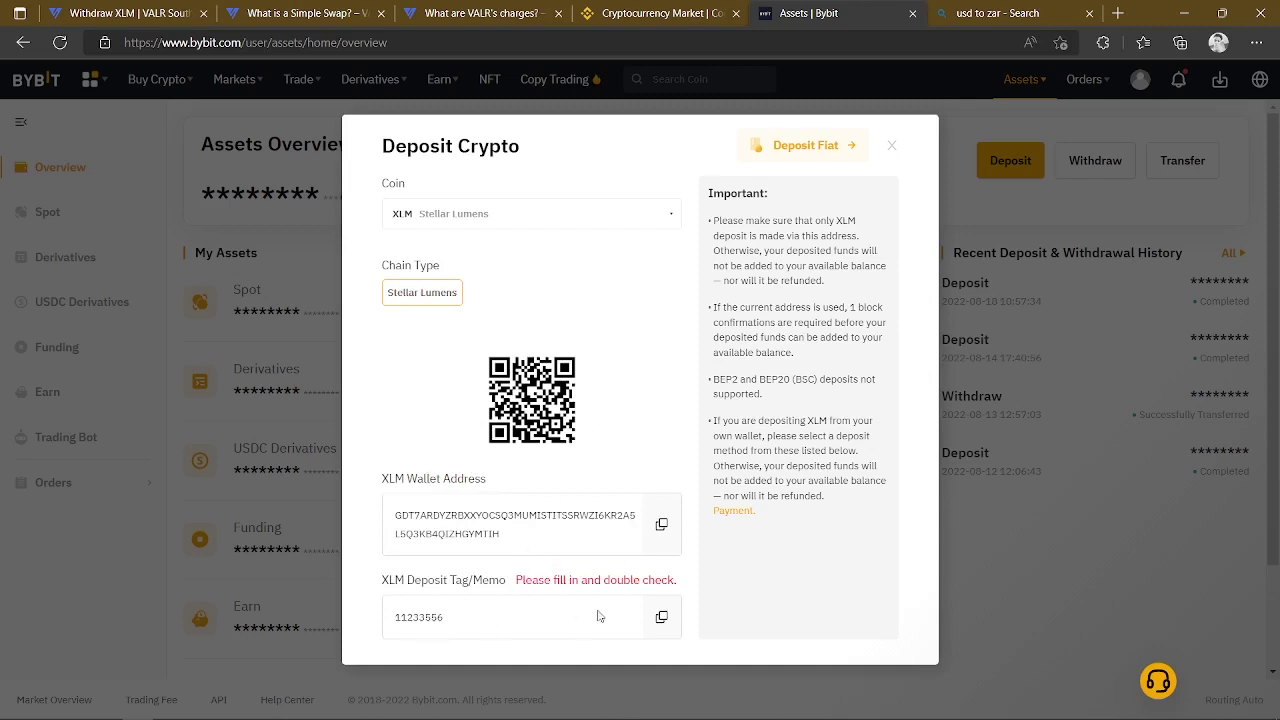
pyautogui.click(661, 524)
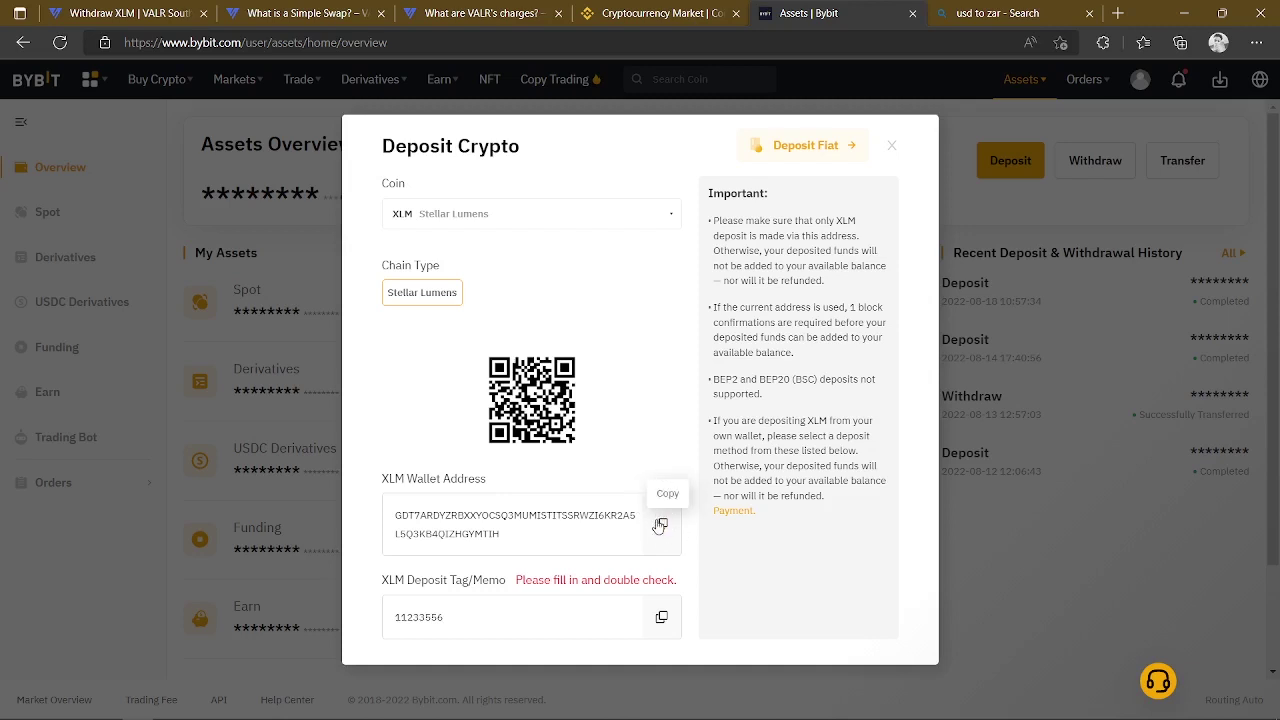
# Copy the XLM wallet address from Bybit and enter it as the Lumen wallet address in VALR's withdrawal form
pyautogui.click(659, 525)
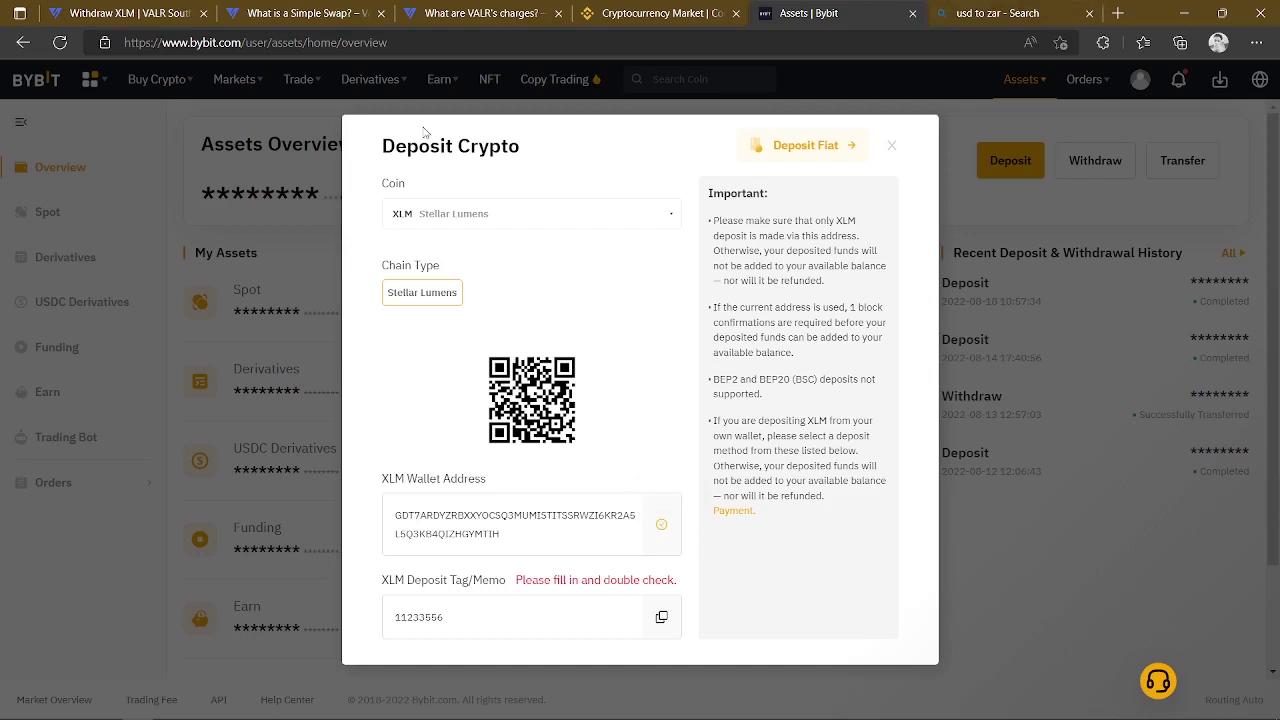
pyautogui.click(484, 12)
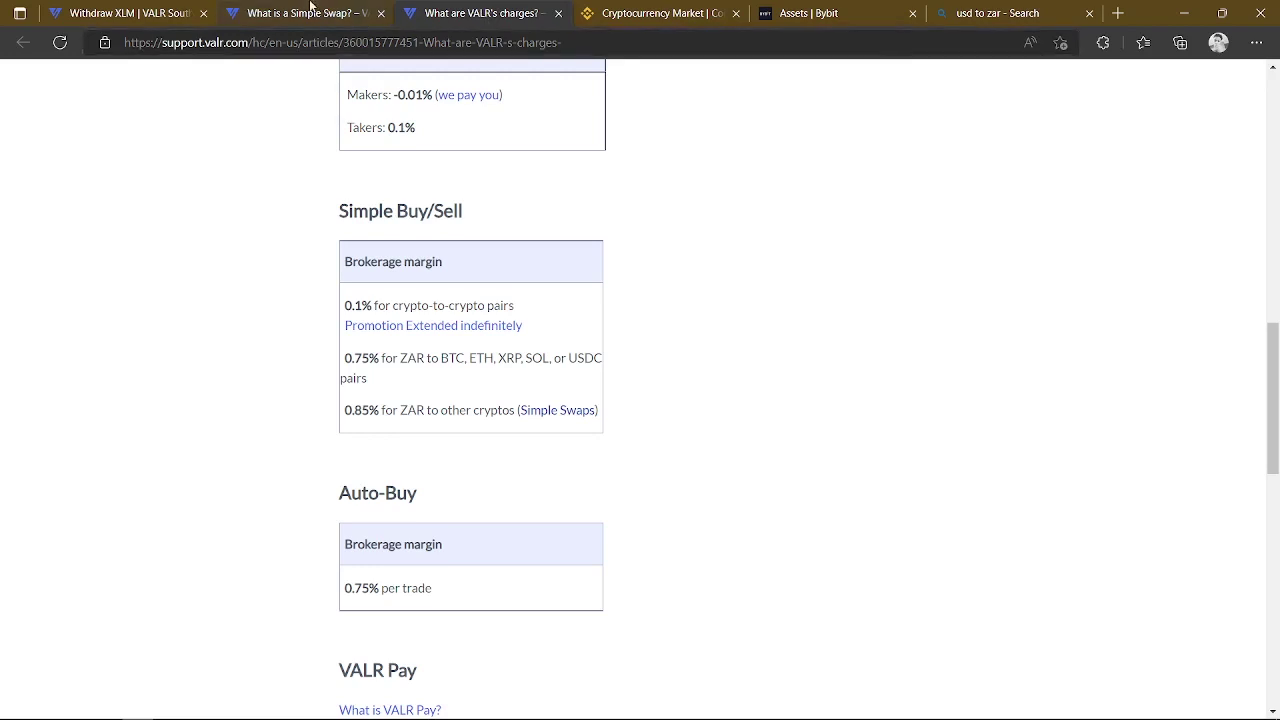
pyautogui.click(127, 9)
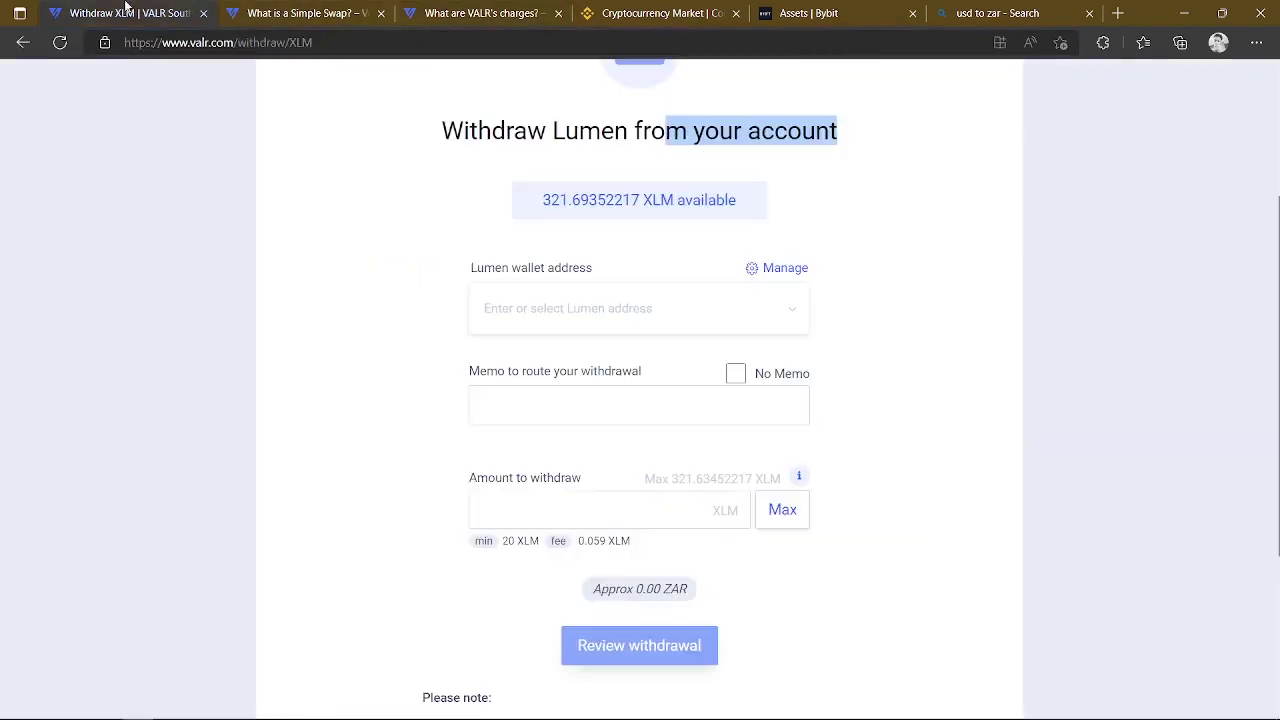
pyautogui.click(561, 307)
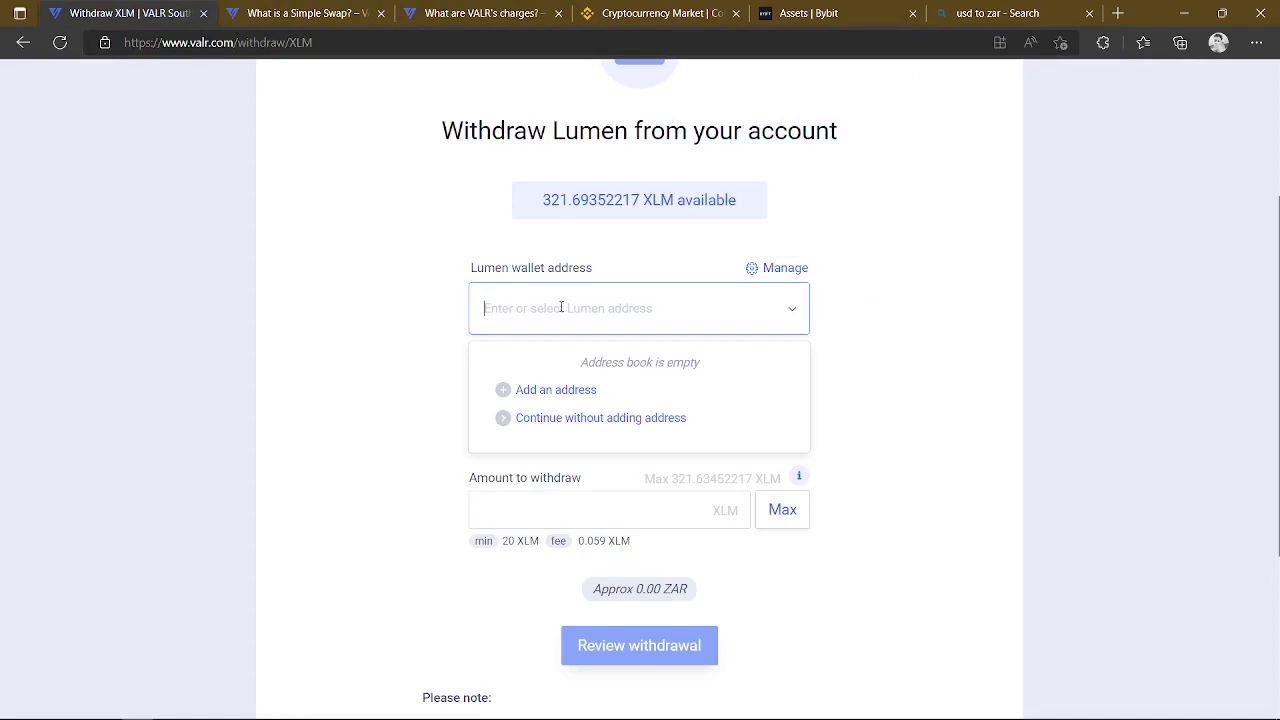
pyautogui.hotkey('ctrl', 'v')
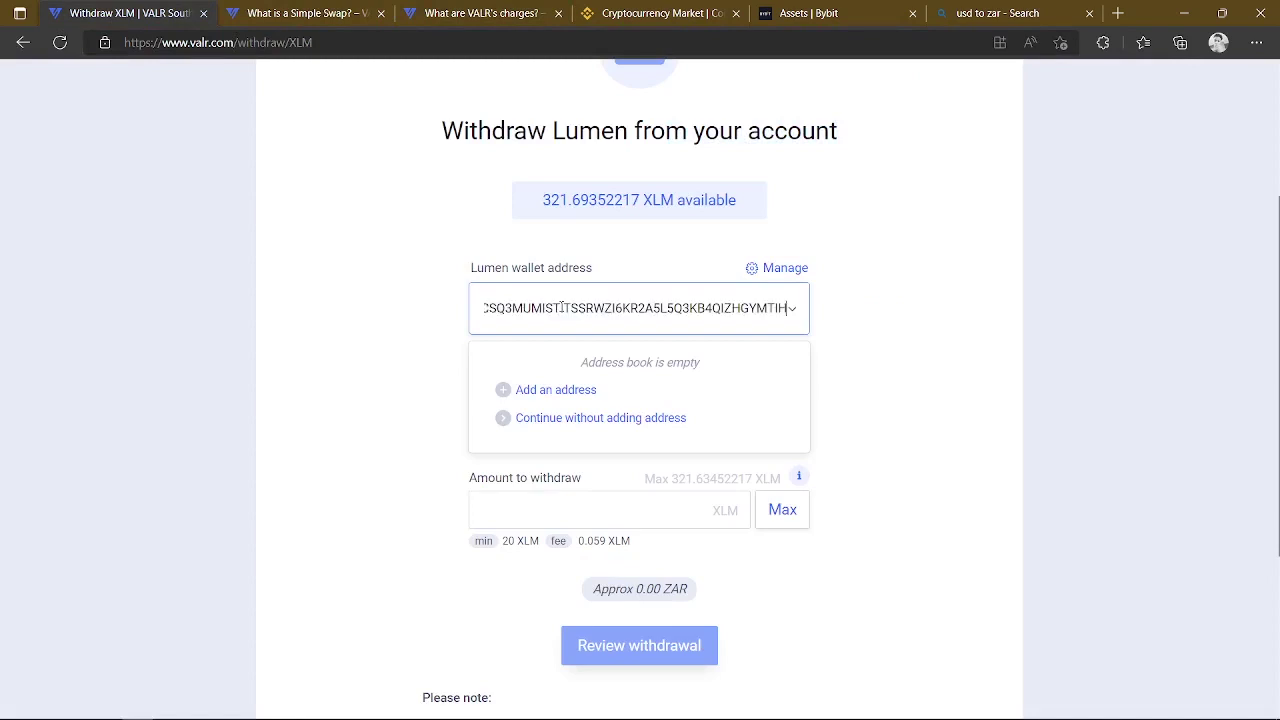
pyautogui.click(360, 372)
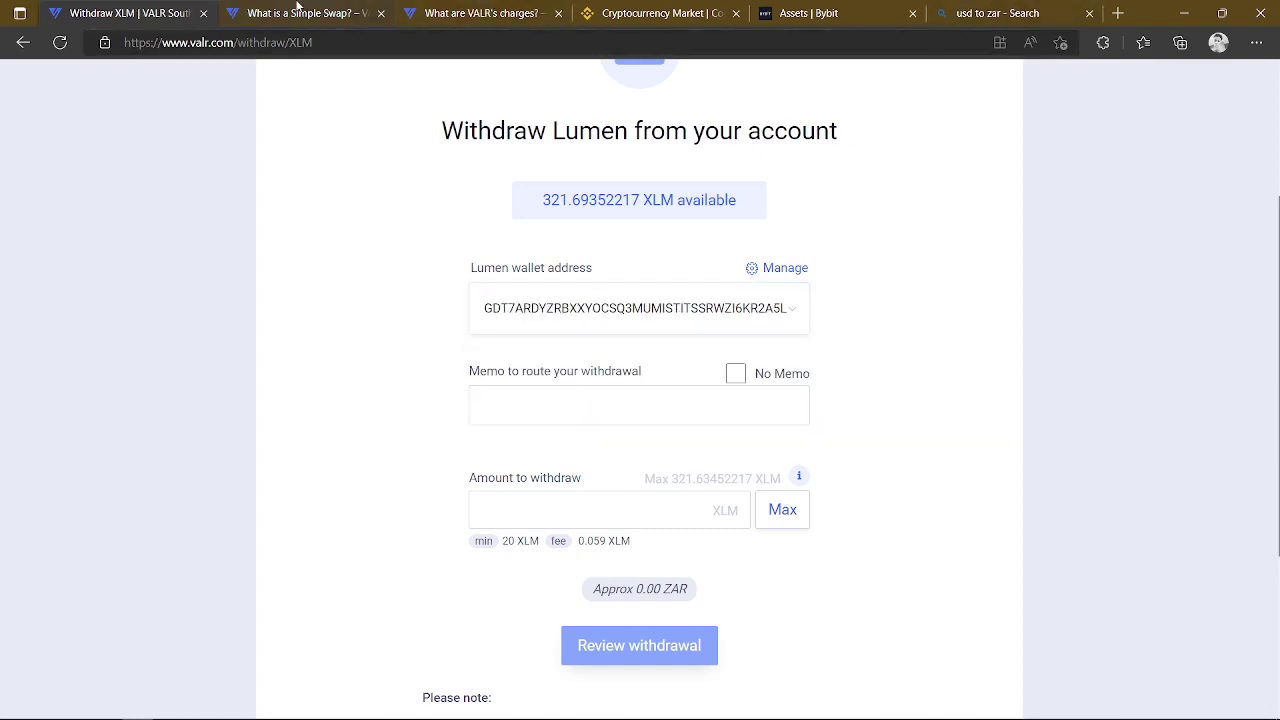
# Copy the XLM deposit memo from Bybit and enter it as the routing memo in VALR's withdrawal form
pyautogui.click(296, 6)
pyautogui.click(441, 6)
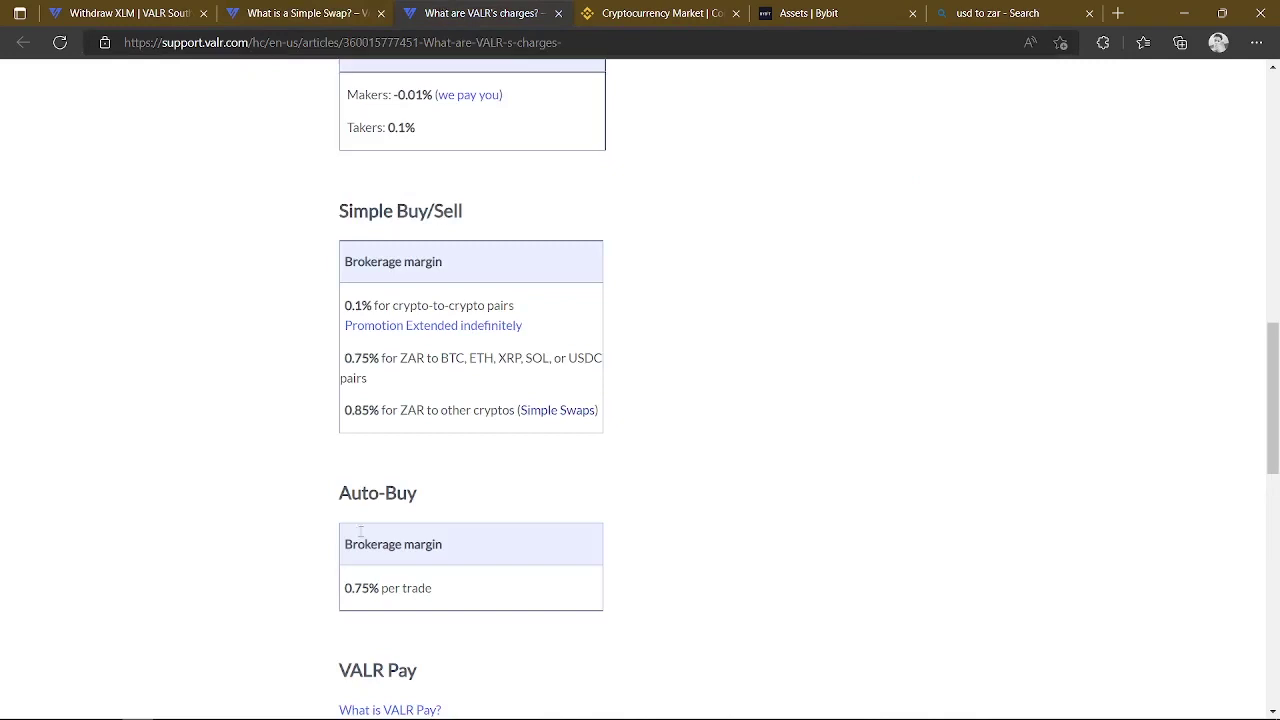
pyautogui.scroll(7, 578, 448)
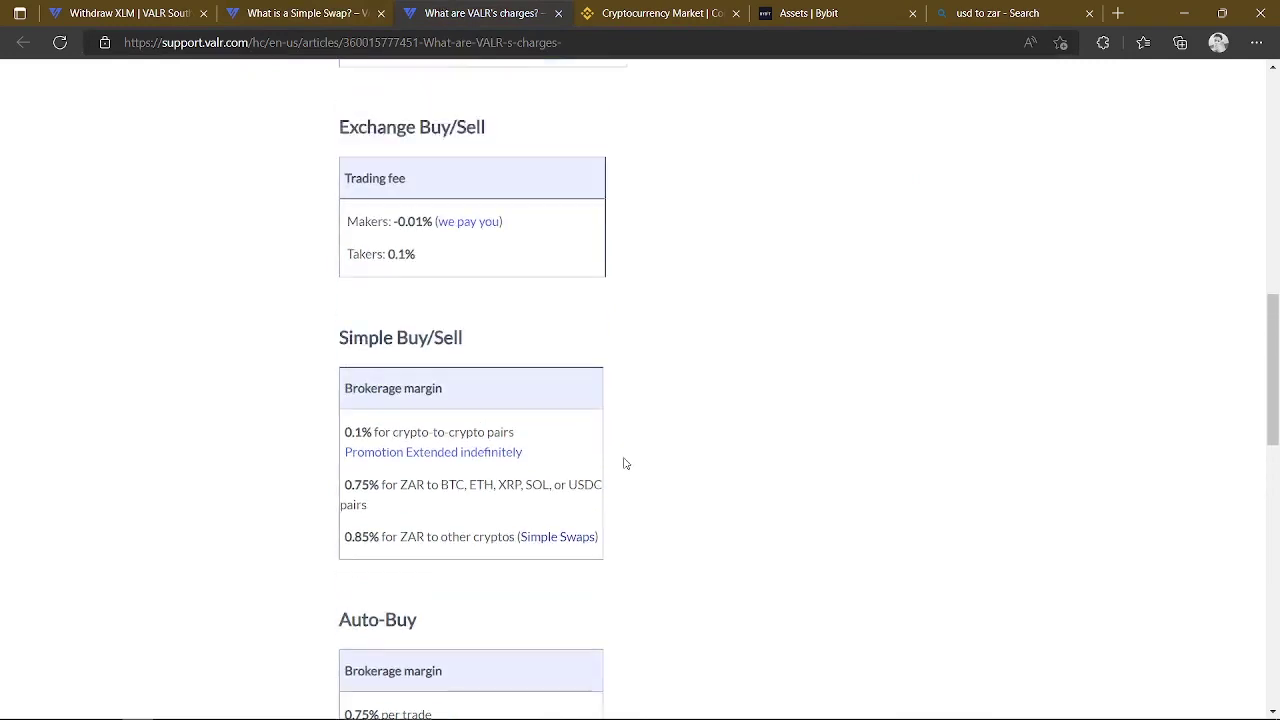
pyautogui.click(180, 8)
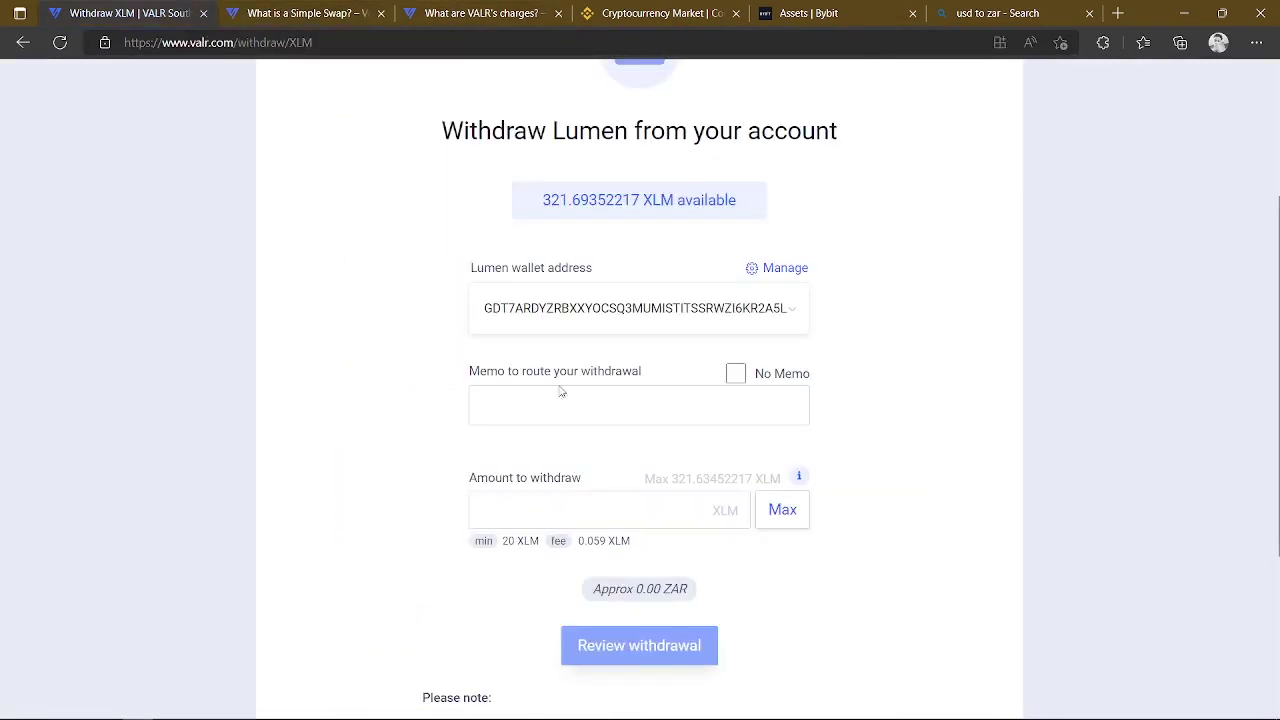
pyautogui.click(679, 404)
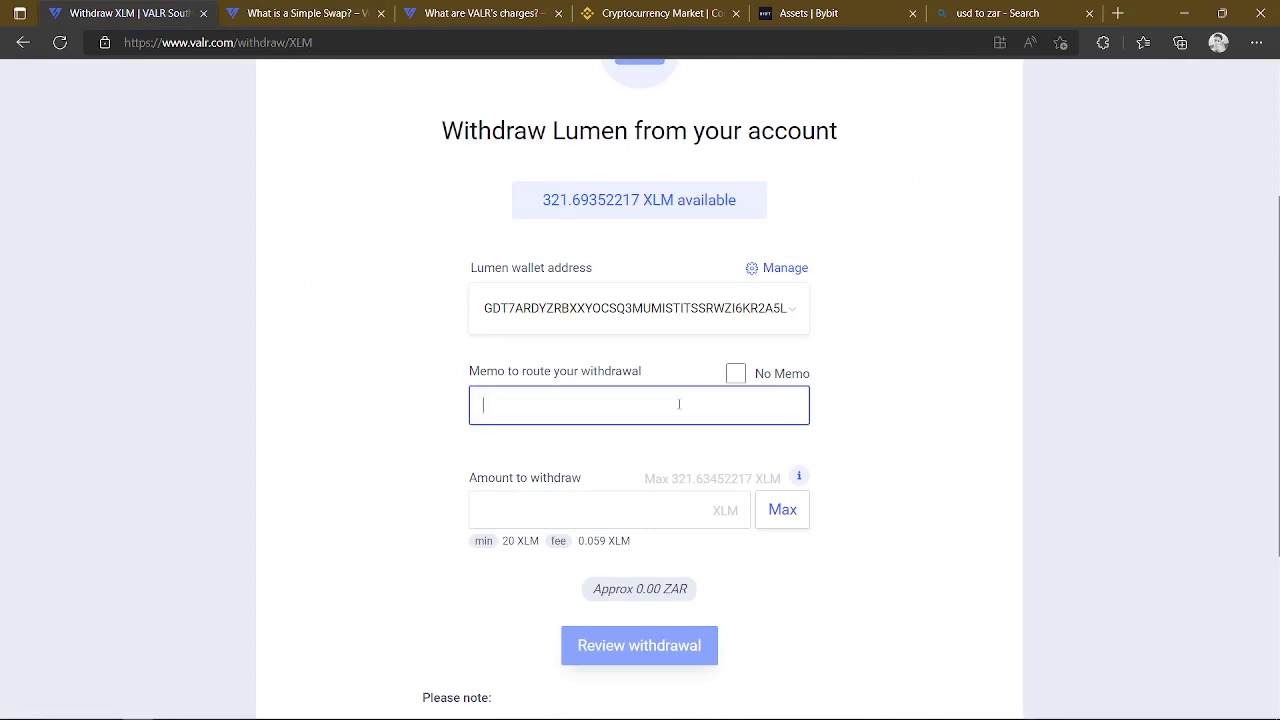
pyautogui.click(842, 15)
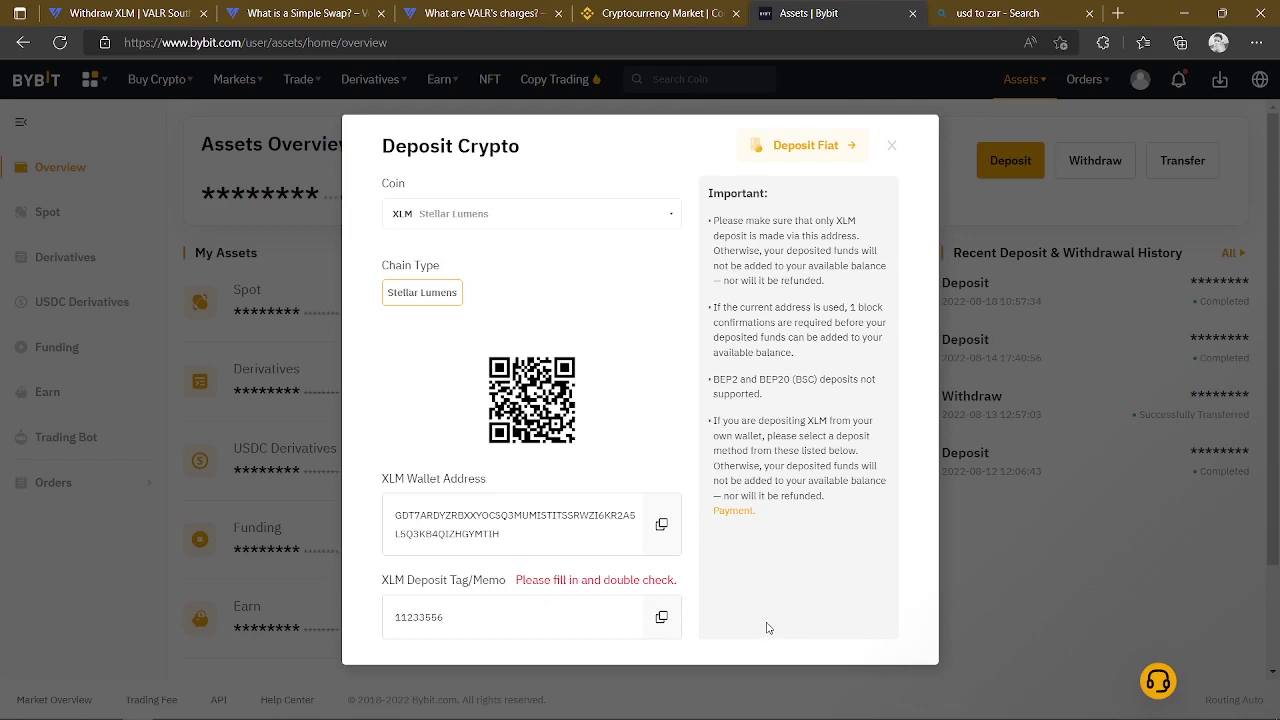
pyautogui.click(662, 619)
pyautogui.click(130, 13)
pyautogui.click(561, 406)
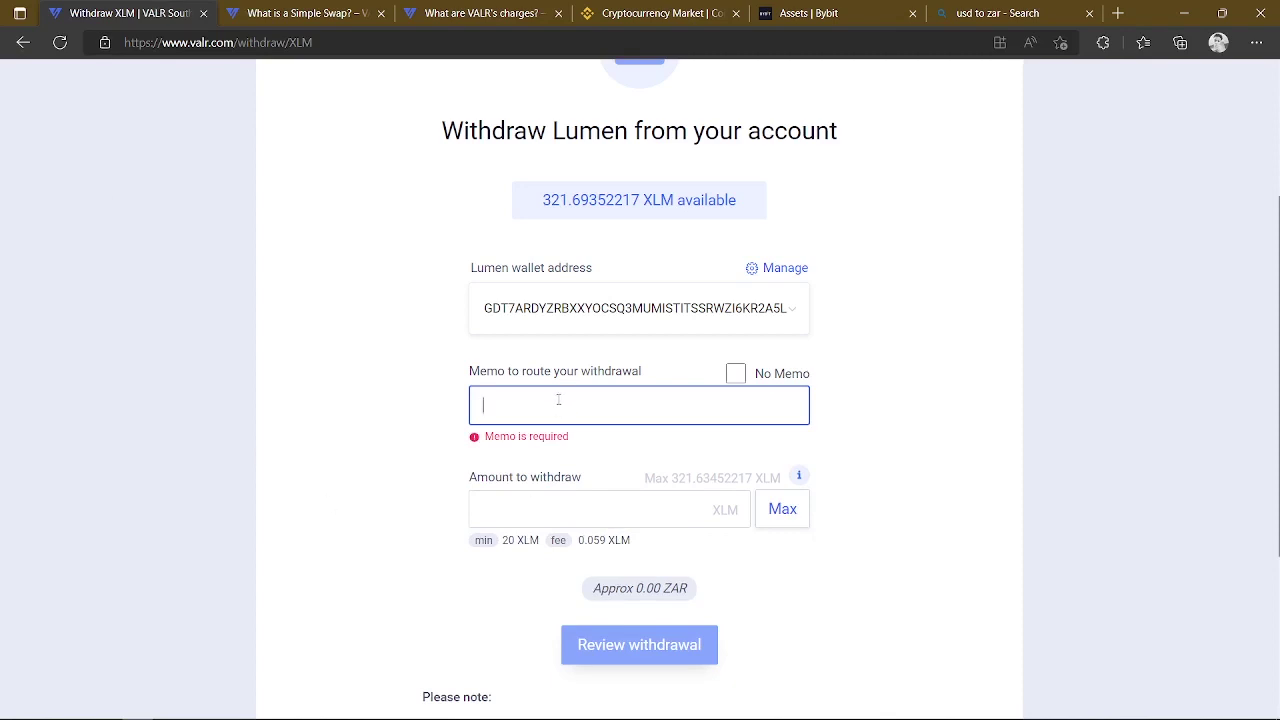
pyautogui.hotkey('ctrl', 'v')
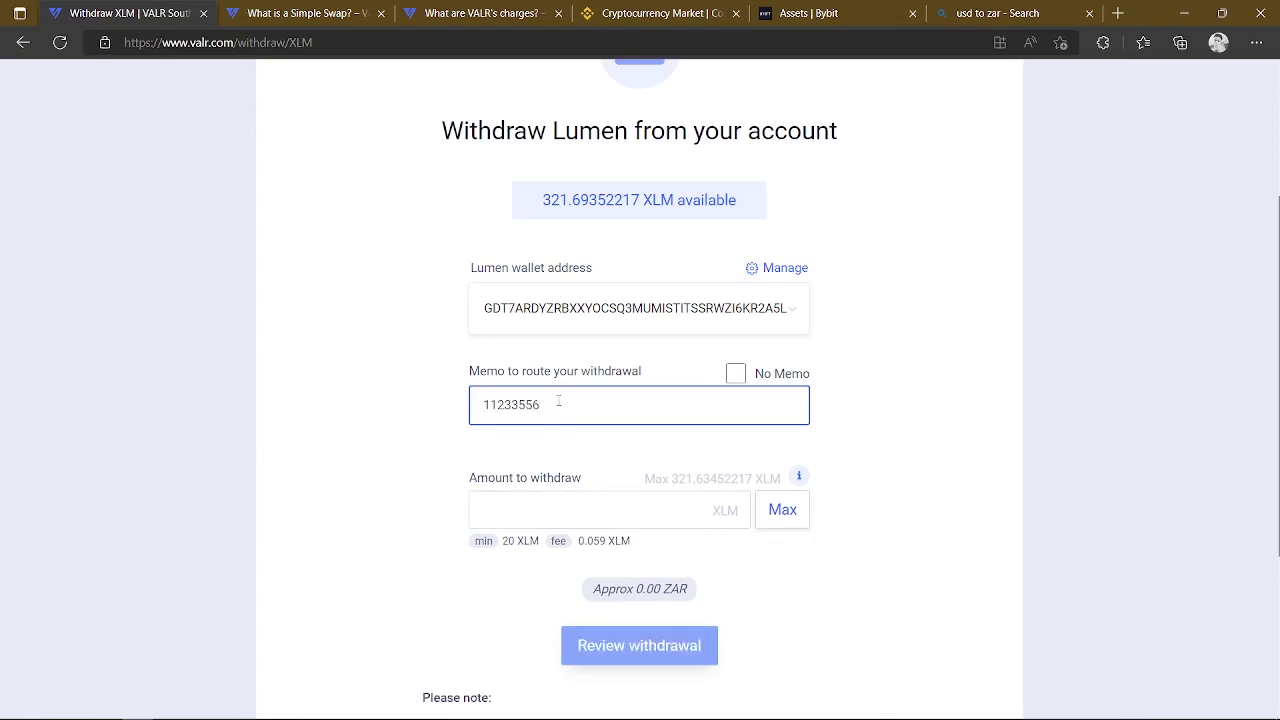
# Set the withdrawal amount to the maximum of 321.63452217 XLM, review the details, and try to confirm the Lumen withdrawal
pyautogui.click(783, 511)
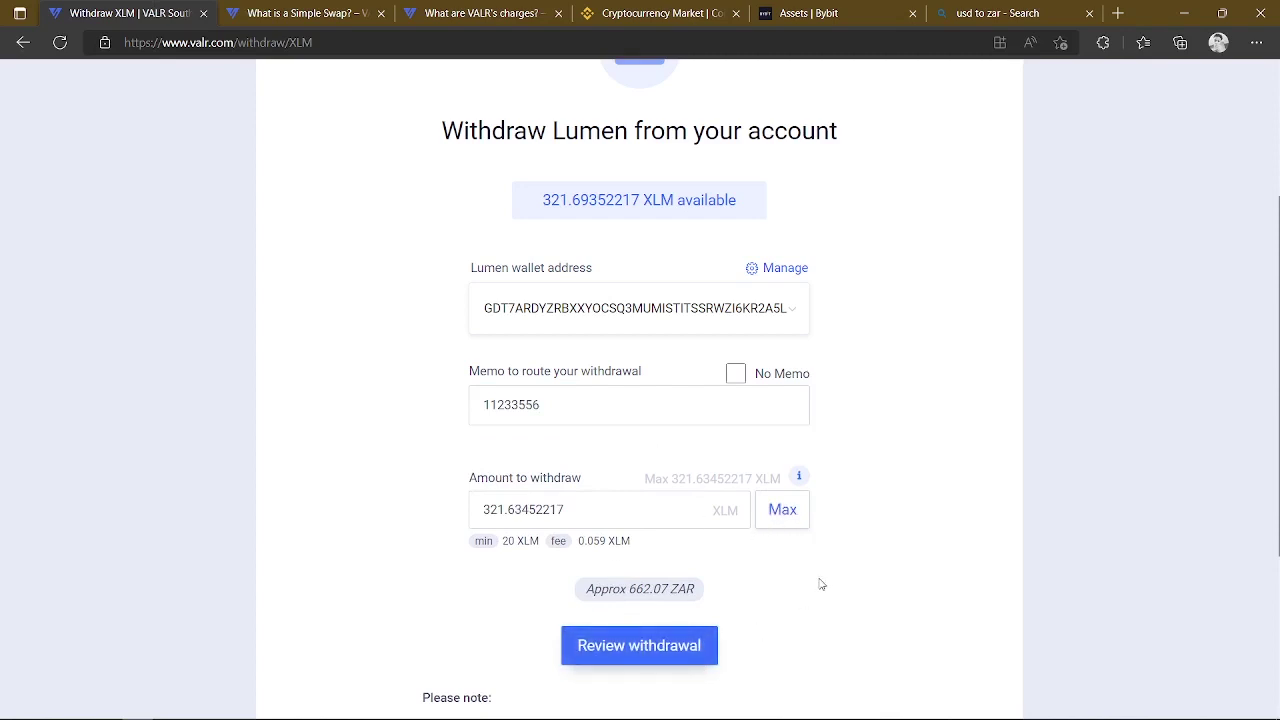
pyautogui.click(691, 641)
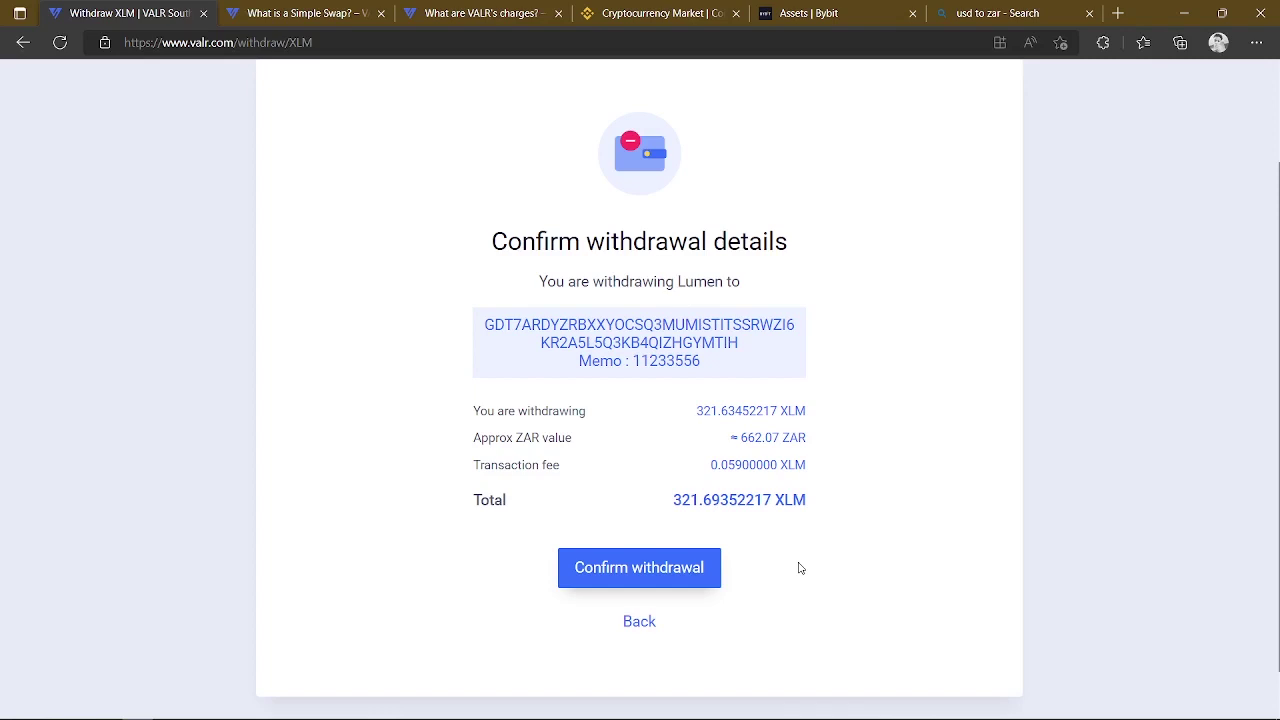
pyautogui.click(704, 567)
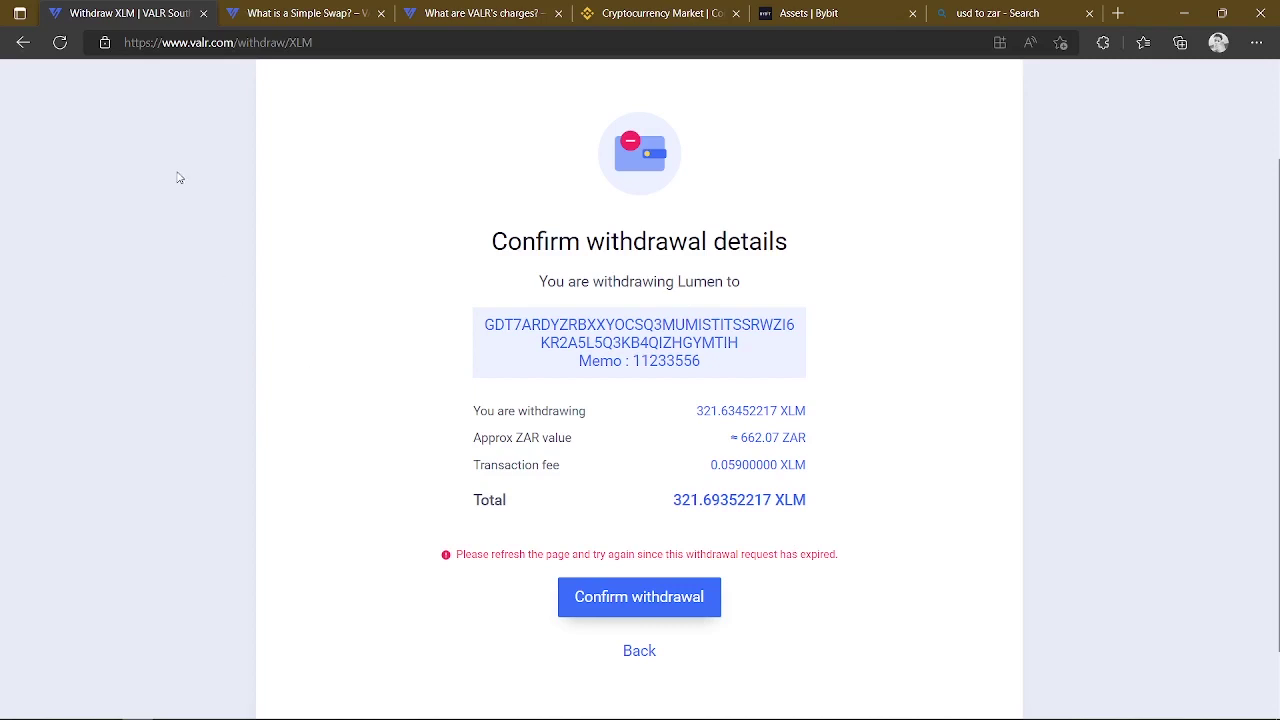
pyautogui.scroll(-1, 437, 323)
pyautogui.scroll(2, 437, 323)
pyautogui.scroll(-3, 437, 323)
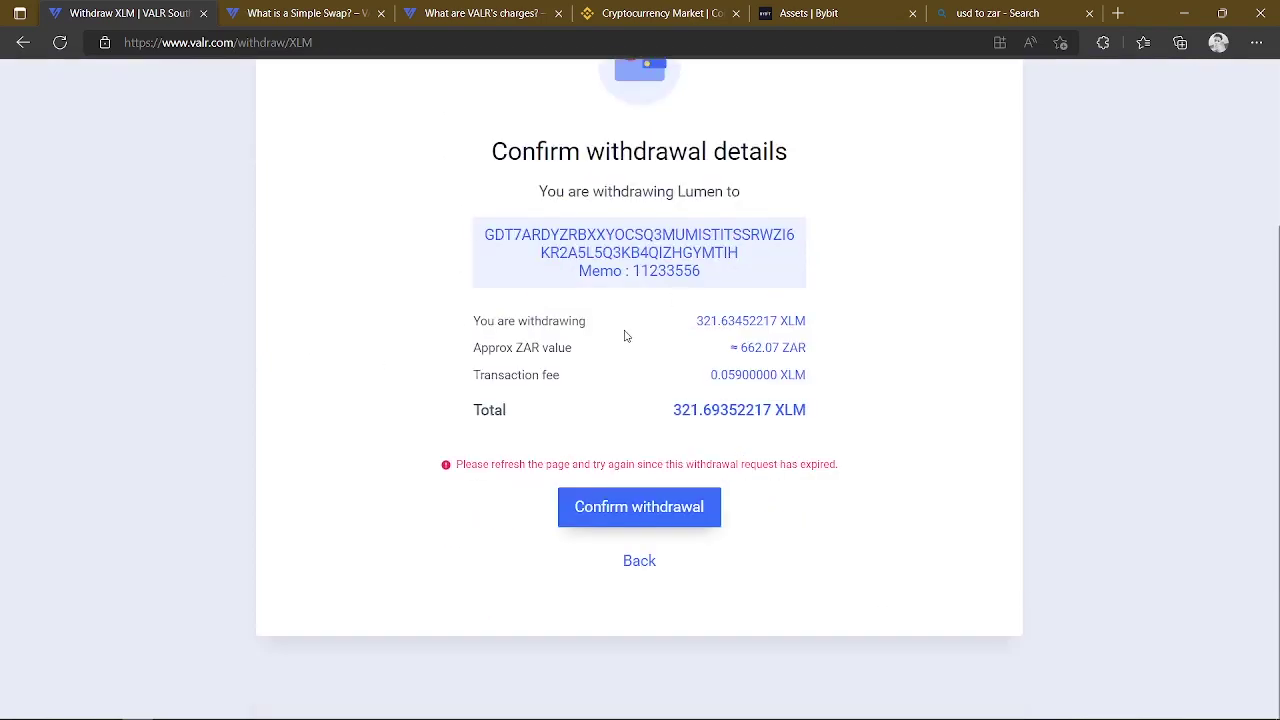
# Reload VALR's Lumen withdrawal form and fill in the XLM wallet address copied again from Bybit
pyautogui.click(60, 43)
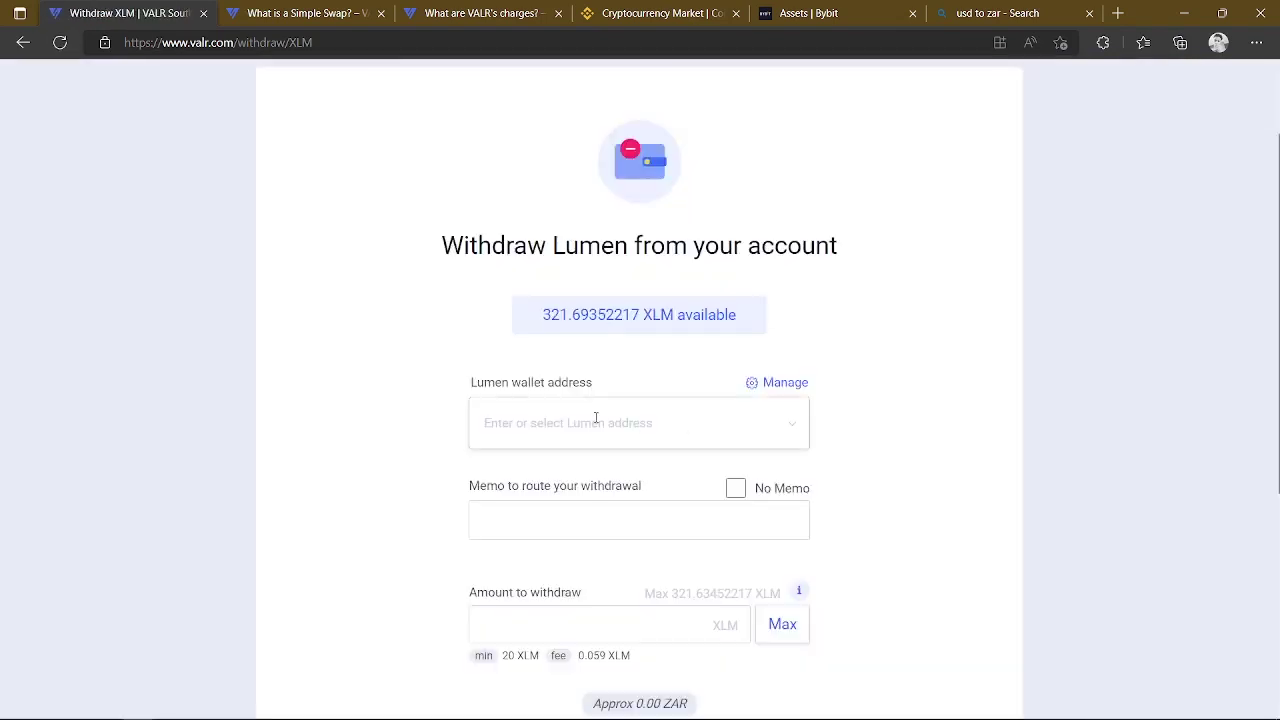
pyautogui.click(808, 13)
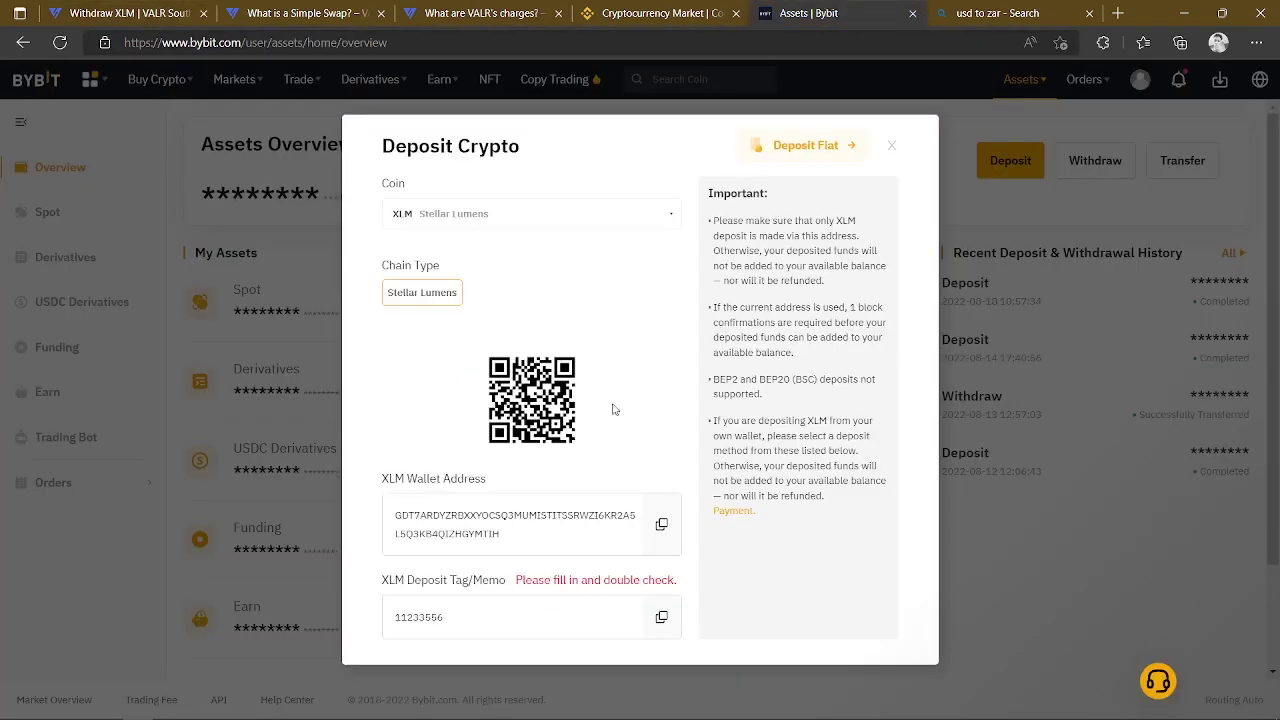
pyautogui.click(663, 523)
pyautogui.click(110, 10)
pyautogui.click(594, 422)
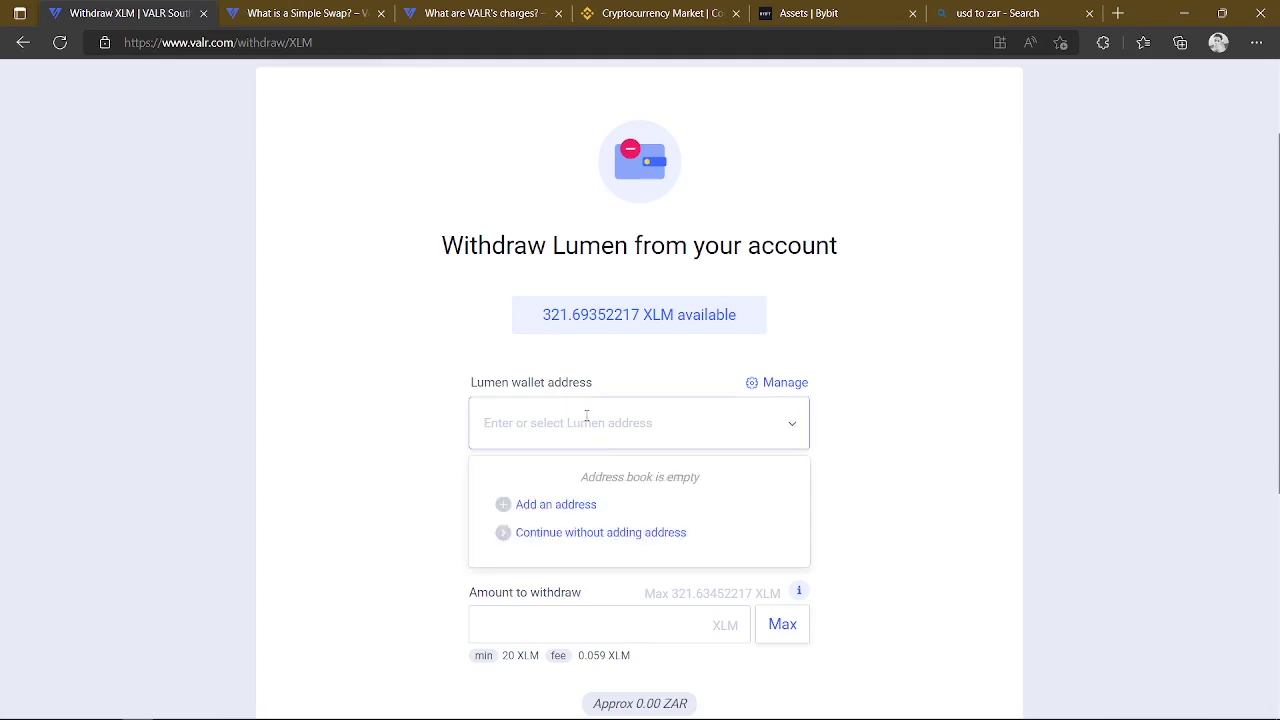
pyautogui.hotkey('ctrl', 'v')
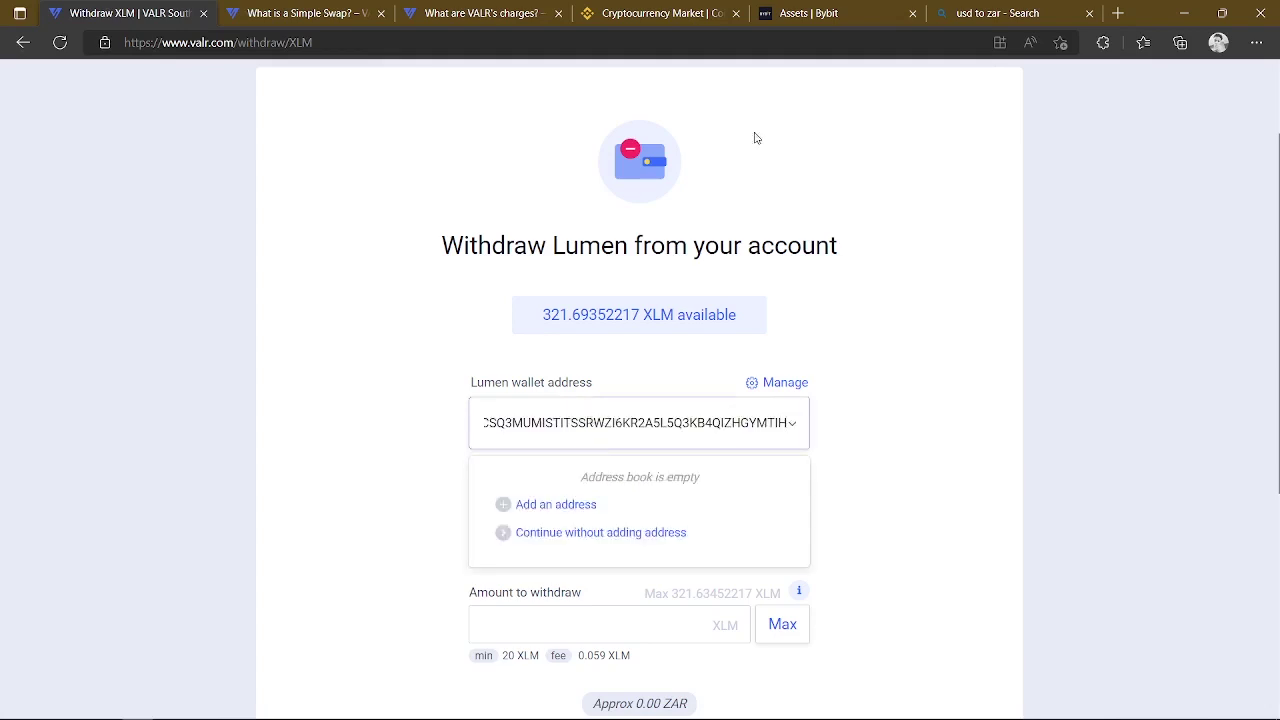
# Fill in the withdrawal's routing memo with the XLM deposit tag copied from Bybit
pyautogui.click(805, 11)
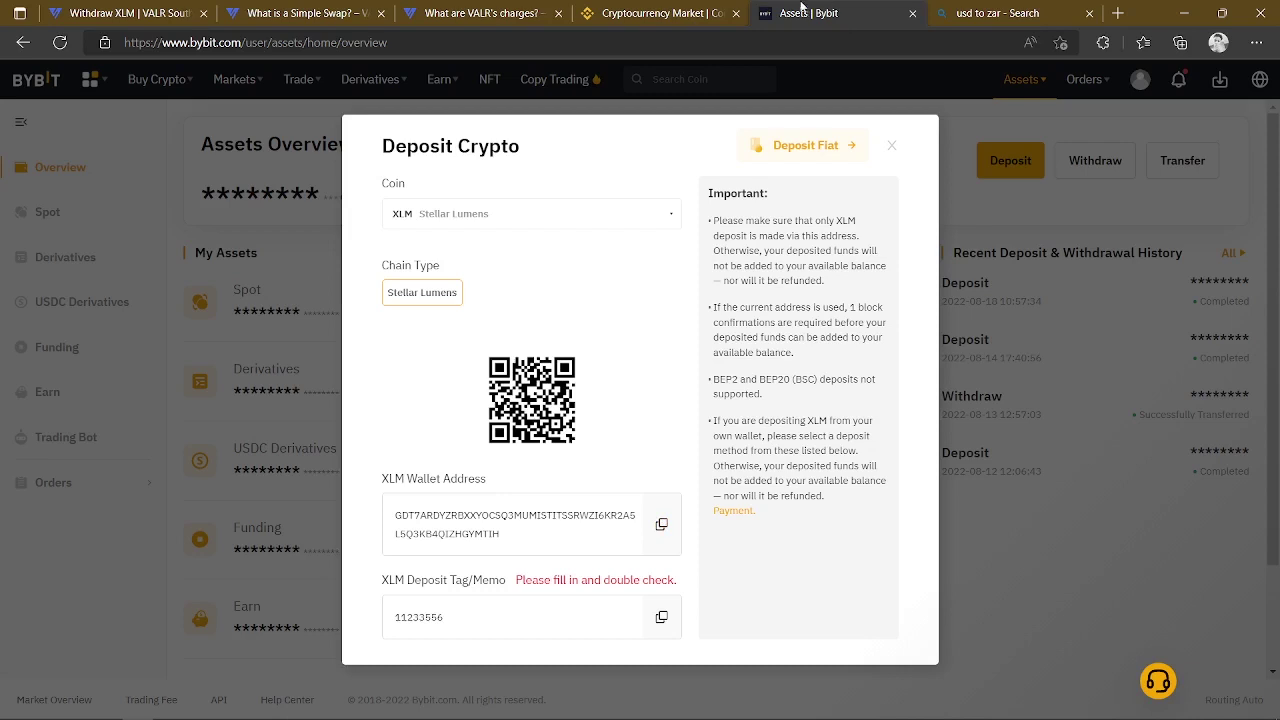
pyautogui.click(661, 617)
pyautogui.click(150, 11)
pyautogui.click(638, 529)
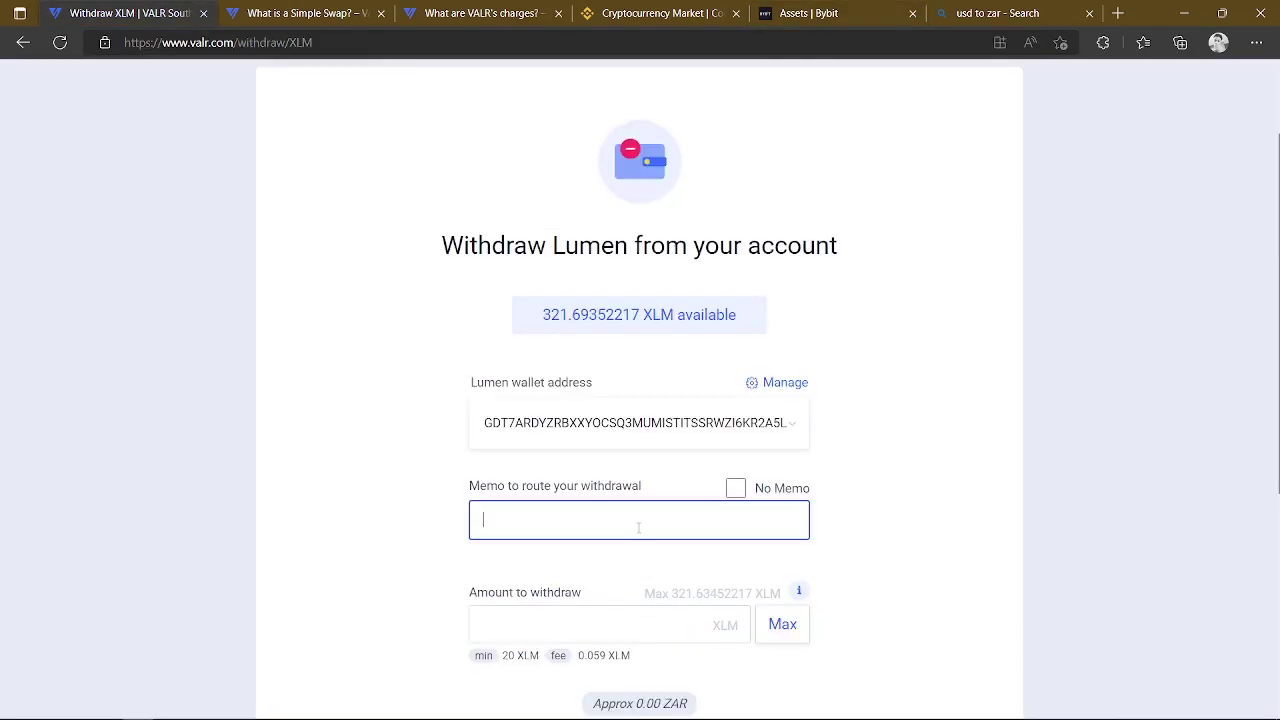
pyautogui.hotkey('ctrl', 'v')
# Set the amount to the maximum of 321.63452217 XLM, then review and confirm the Lumen withdrawal
pyautogui.scroll(-4, 639, 520)
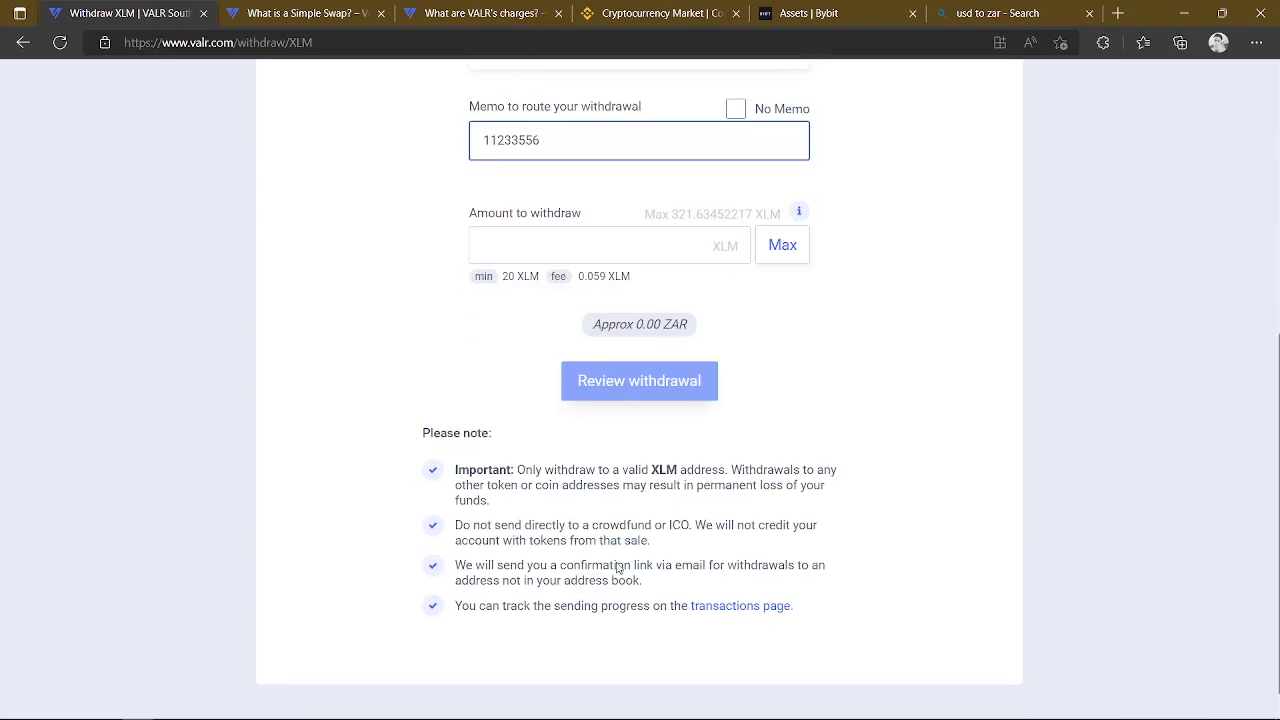
pyautogui.click(780, 226)
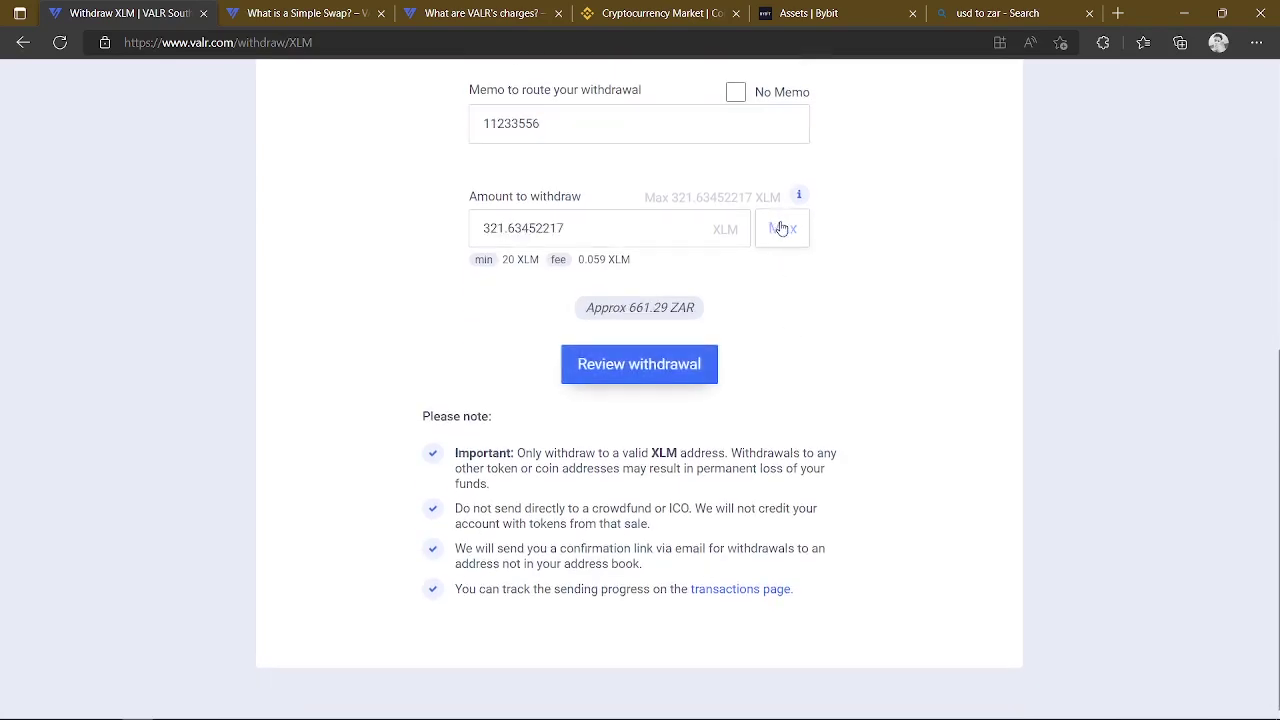
pyautogui.click(662, 364)
pyautogui.click(640, 568)
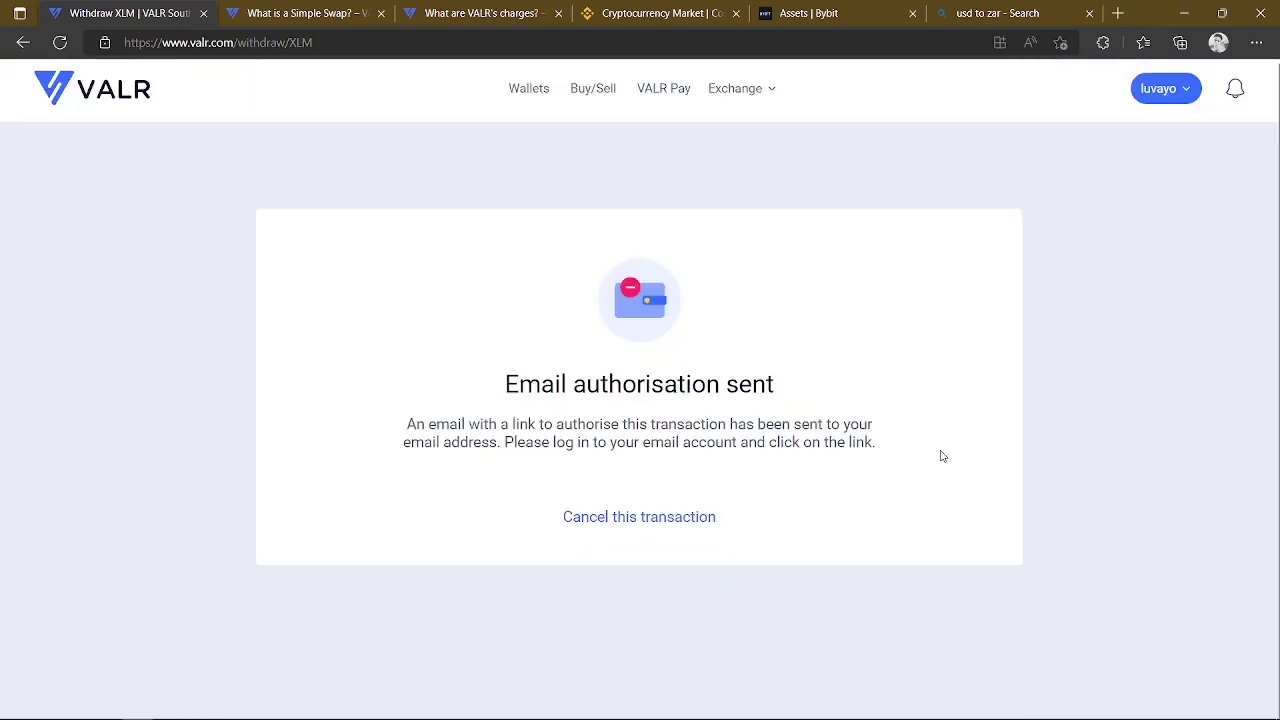
pyautogui.moveTo(519, 393); pyautogui.dragTo(753, 386)
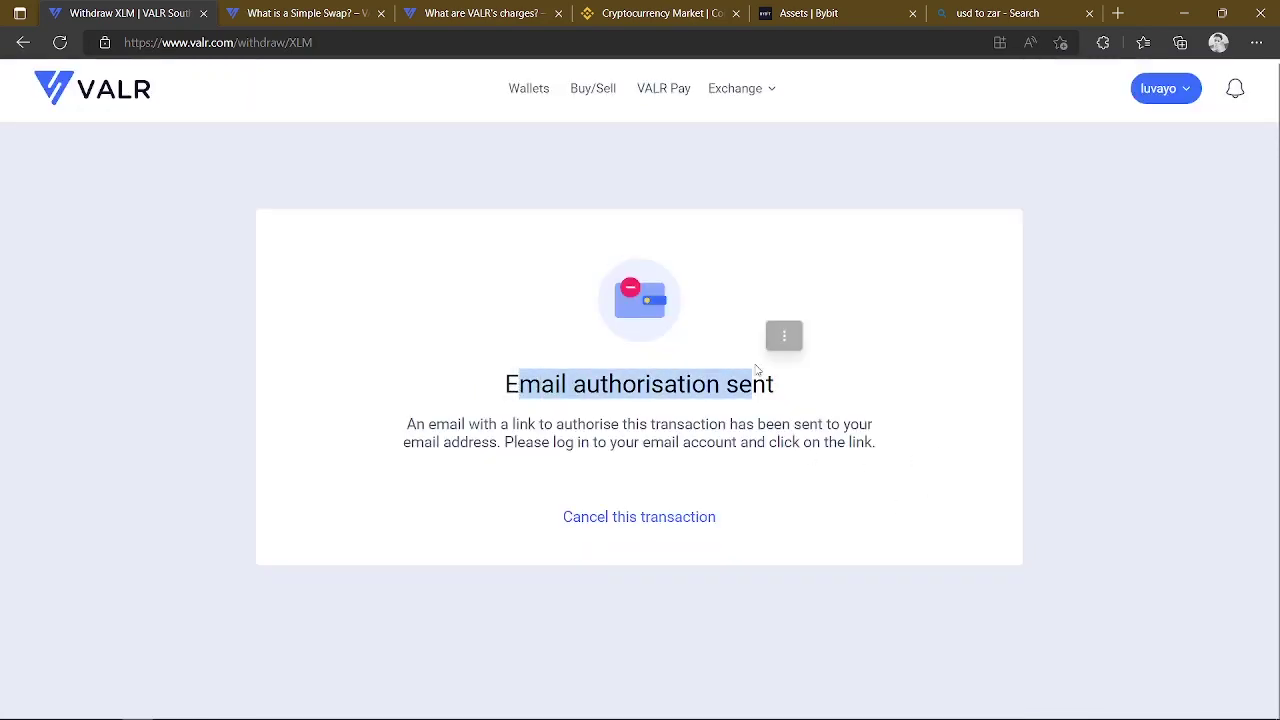
# Switch to the other browser's VALR transaction history, dismiss the mail notification, and examine the latest XLM withdrawal's status and fee
pyautogui.moveTo(199, 716)
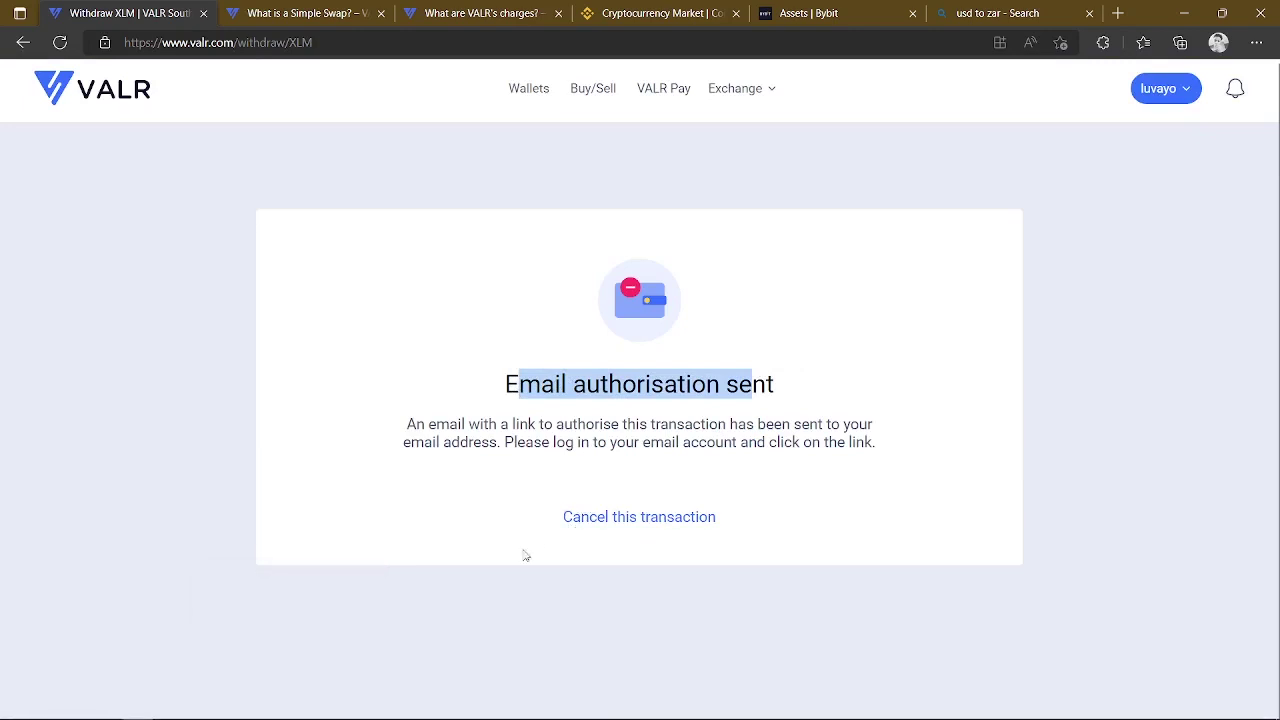
pyautogui.hotkey('alt', 'Tab')
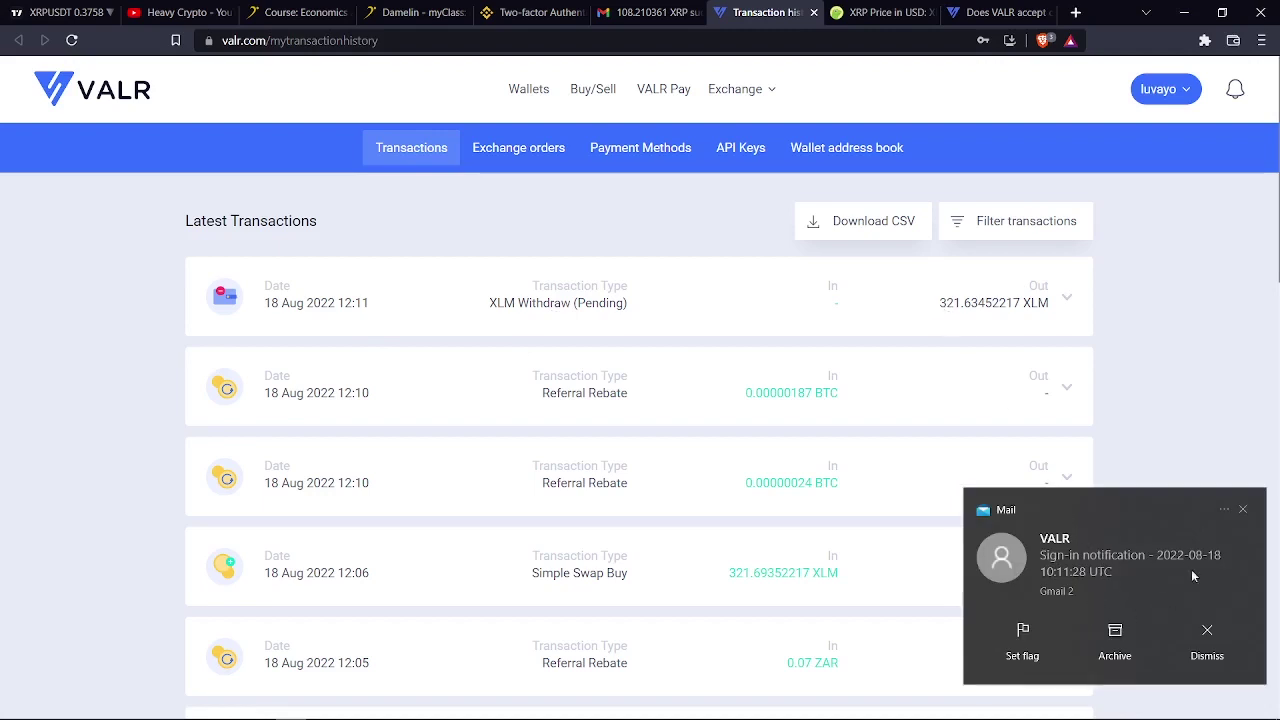
pyautogui.click(1243, 511)
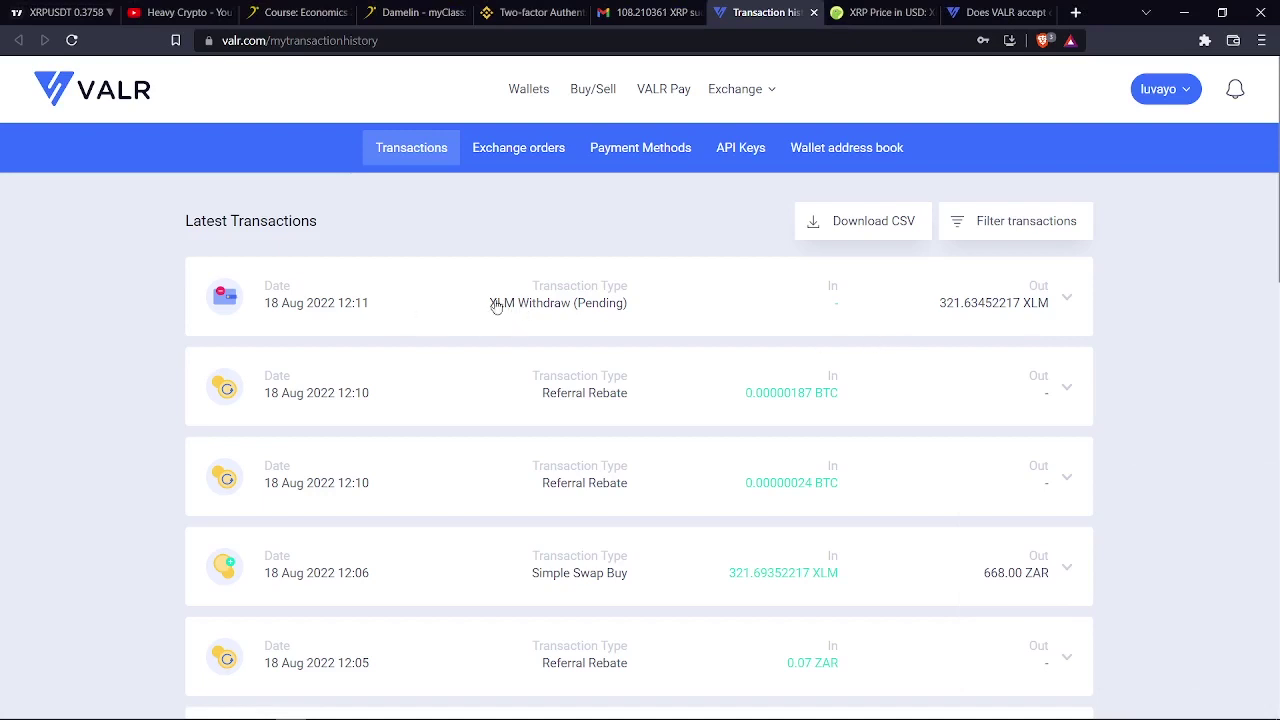
pyautogui.moveTo(496, 303); pyautogui.dragTo(606, 303)
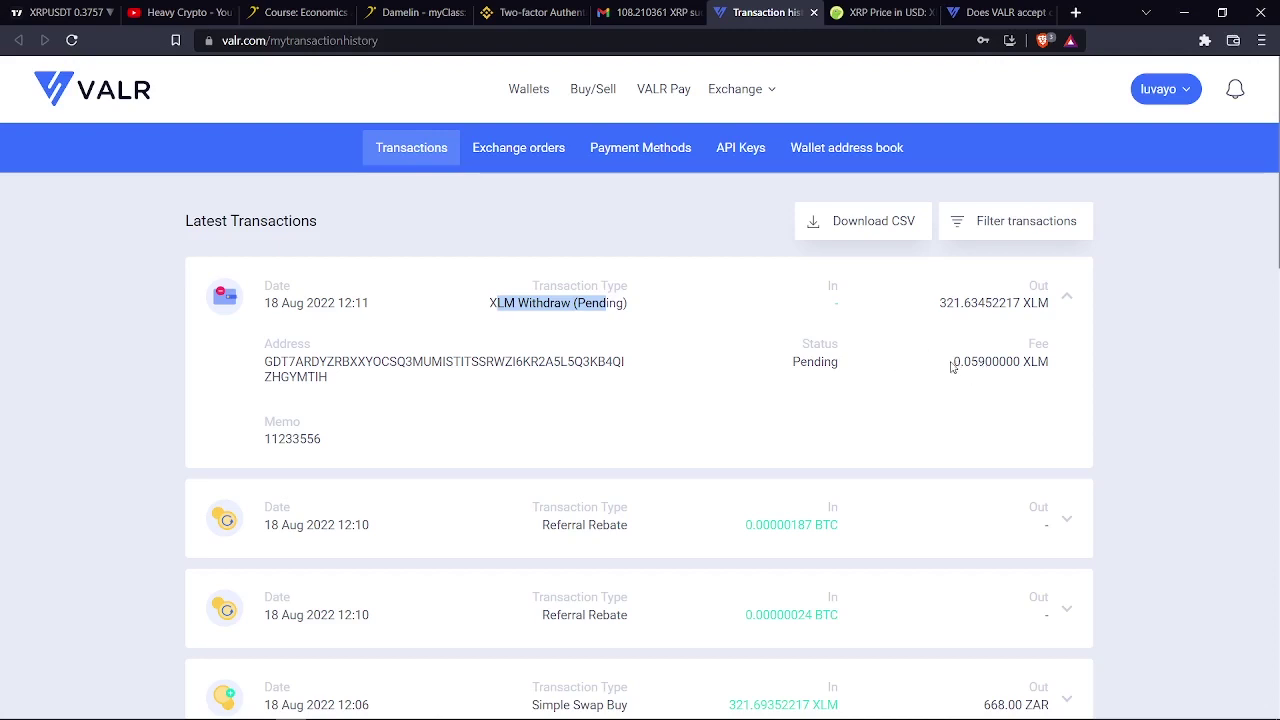
pyautogui.moveTo(952, 366); pyautogui.dragTo(1021, 369)
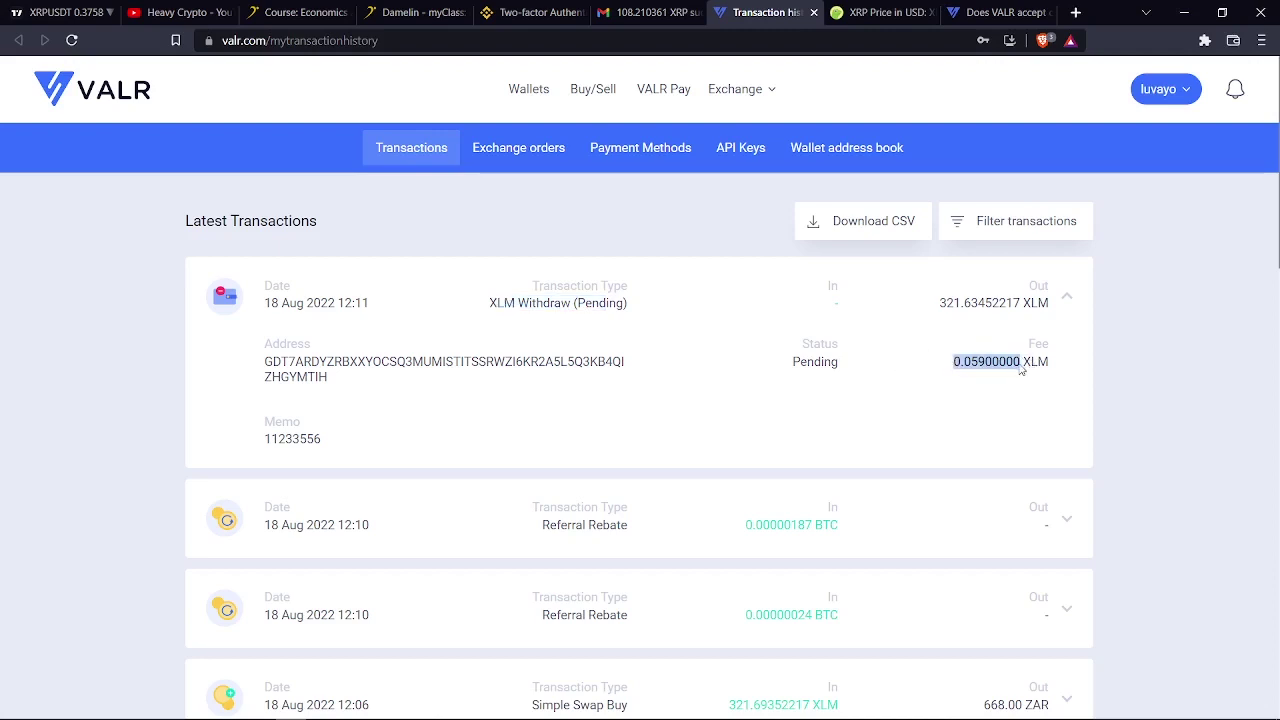
pyautogui.click(1021, 369)
pyautogui.click(1035, 318)
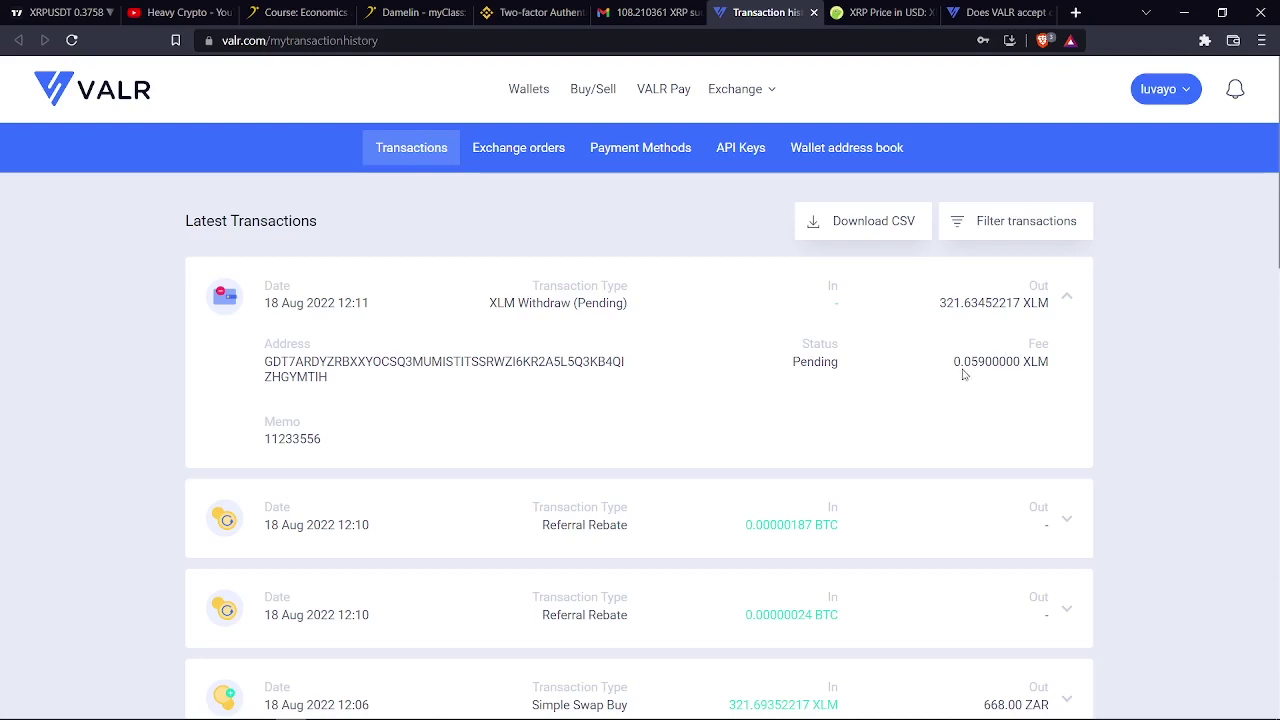
pyautogui.moveTo(951, 366); pyautogui.dragTo(1019, 371)
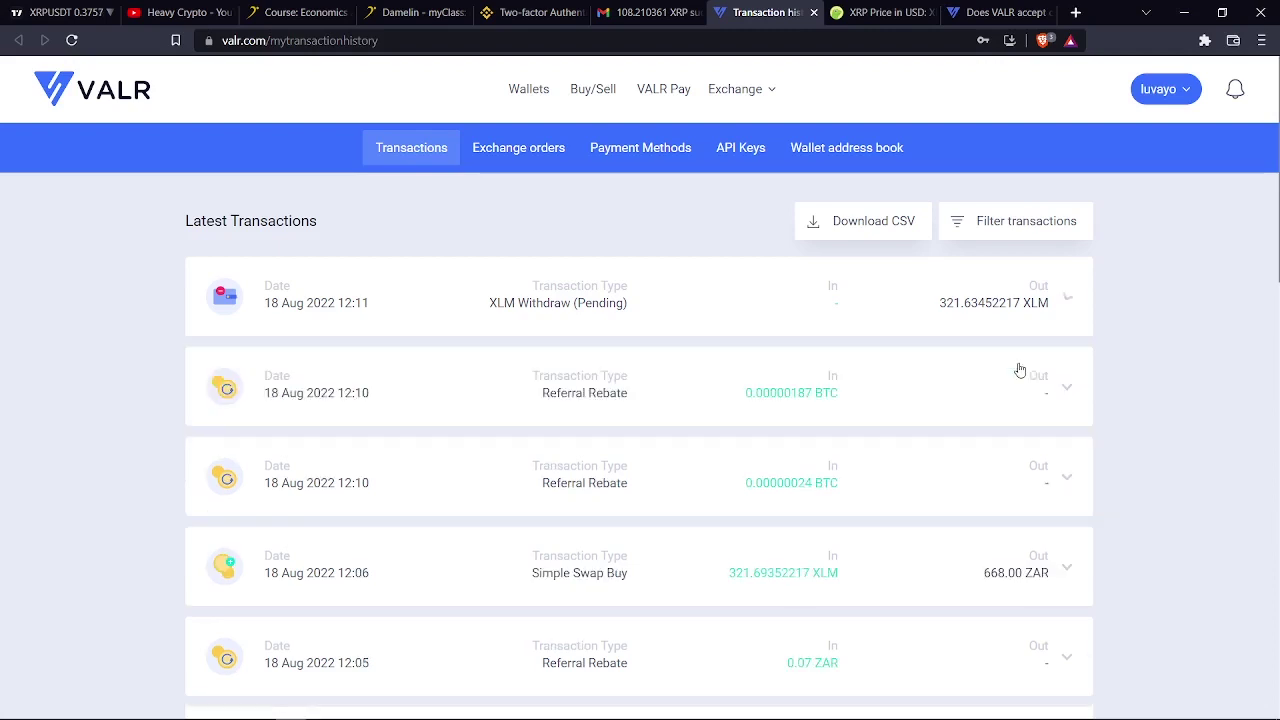
pyautogui.click(1018, 320)
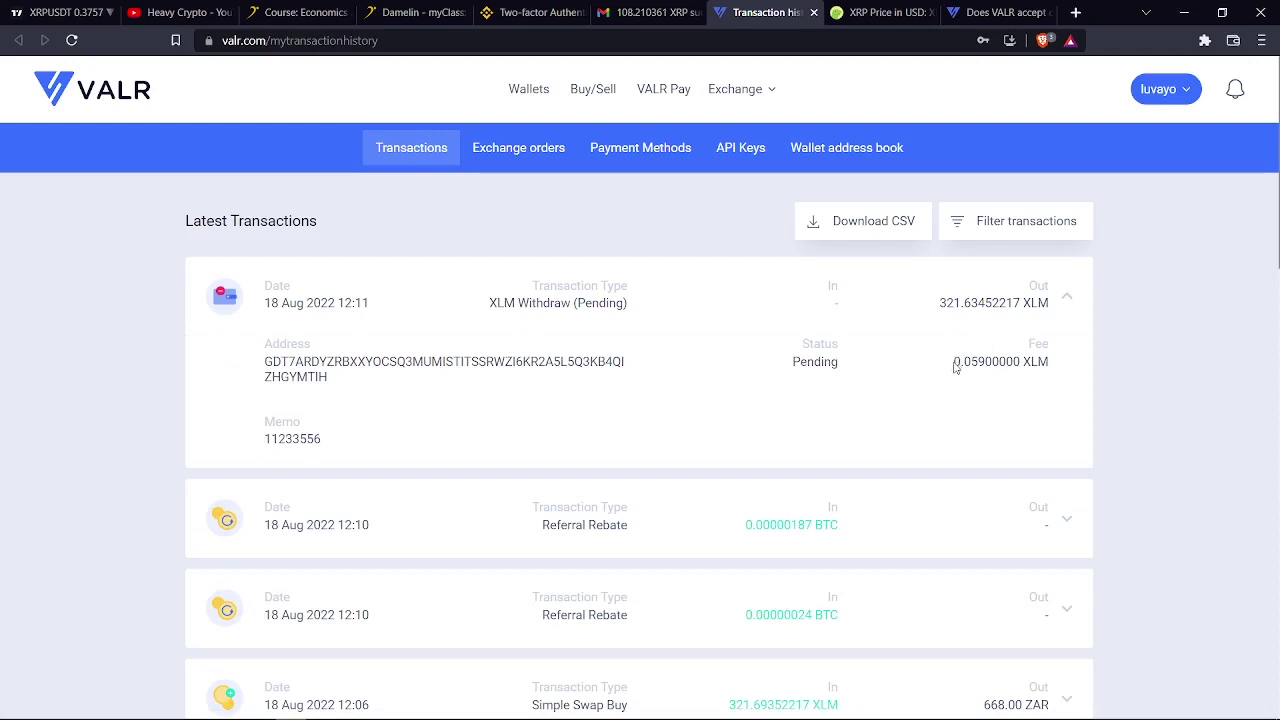
# Copy the fee amount, 0.05900000, from the pending XLM withdrawal in VALR's transaction history
pyautogui.moveTo(954, 367); pyautogui.dragTo(1020, 366)
pyautogui.hotkey('ctrl', 'c')
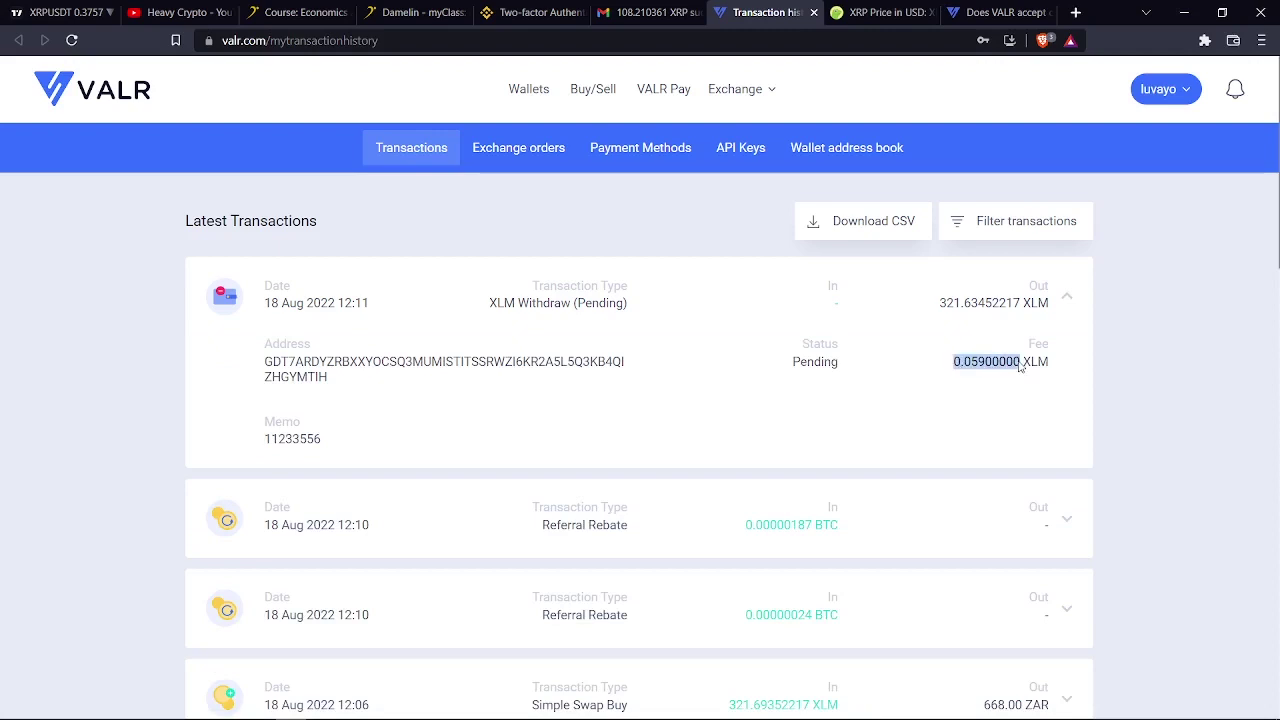
pyautogui.click(1018, 366)
# Switch to CoinGecko, search for xlm and open the Stellar (XLM) price page
pyautogui.click(873, 12)
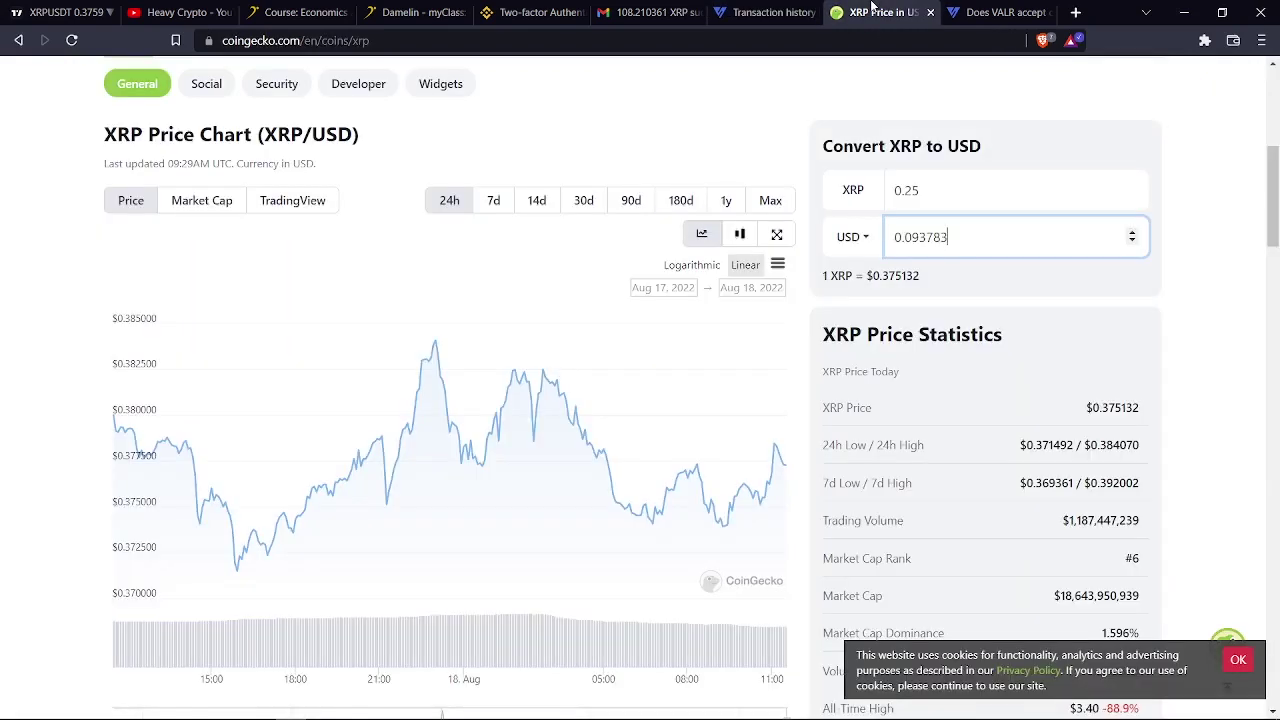
pyautogui.scroll(5, 1006, 236)
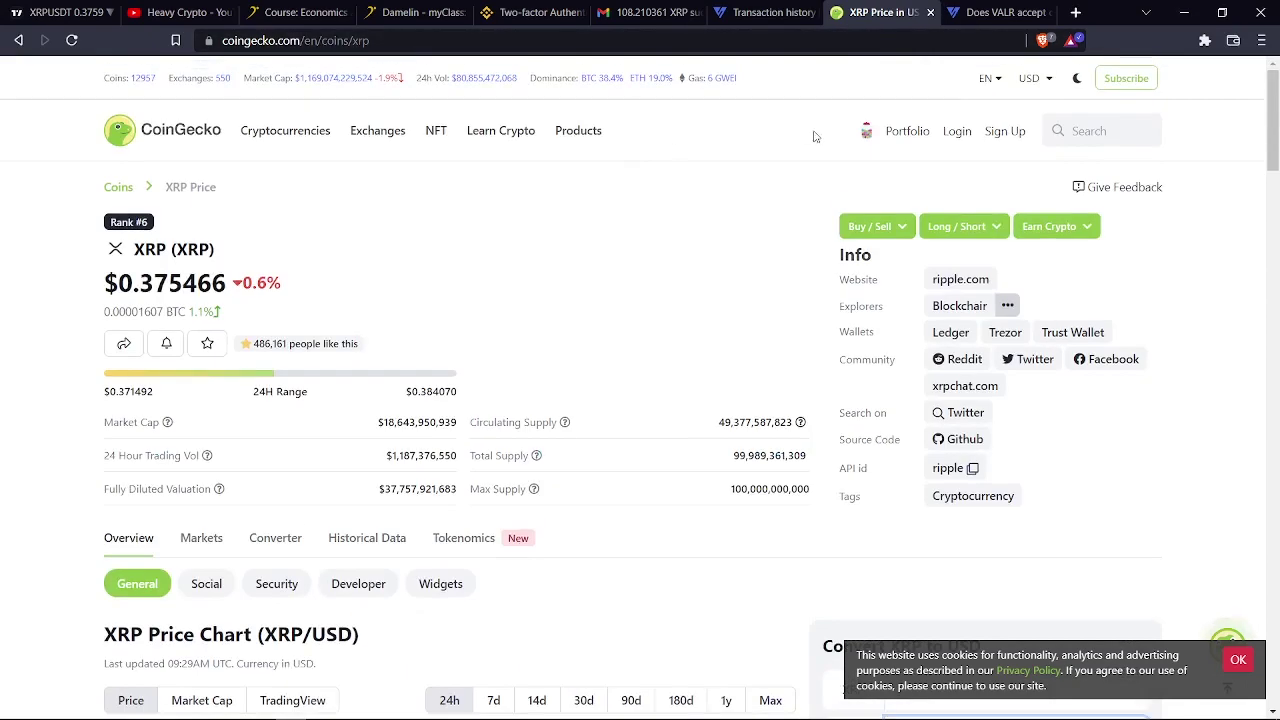
pyautogui.click(1081, 128)
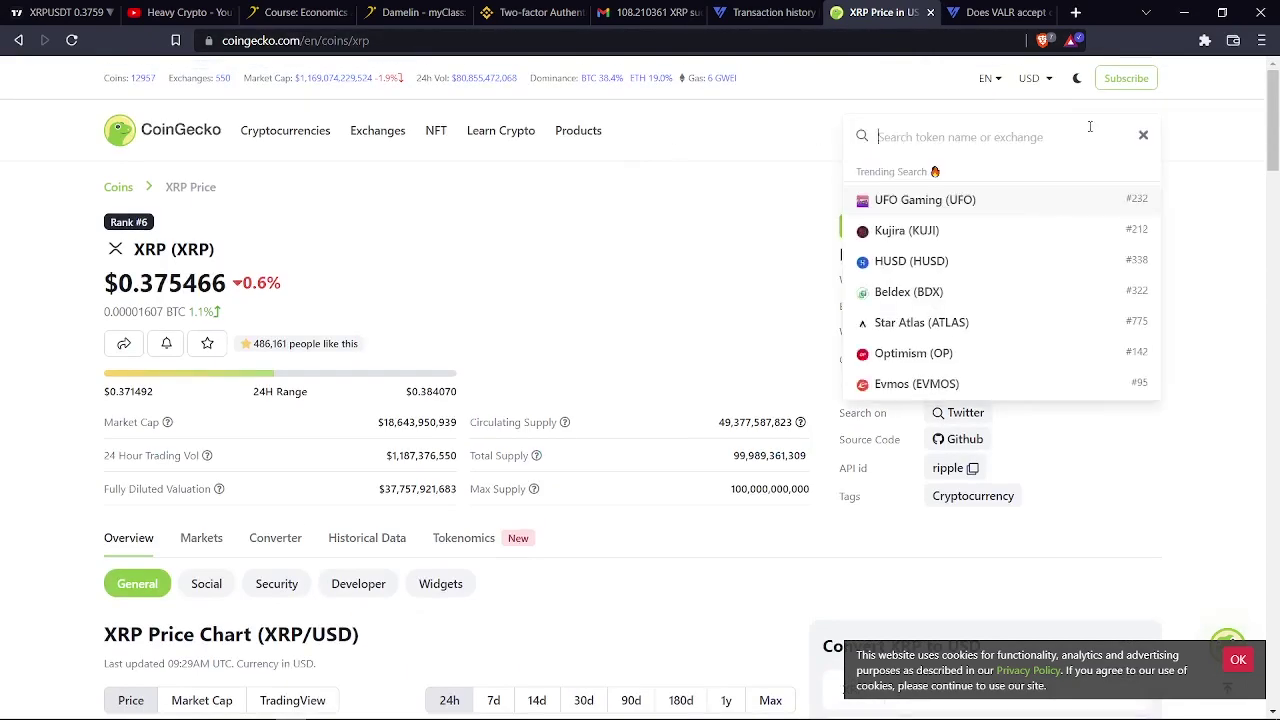
pyautogui.write('xlm')
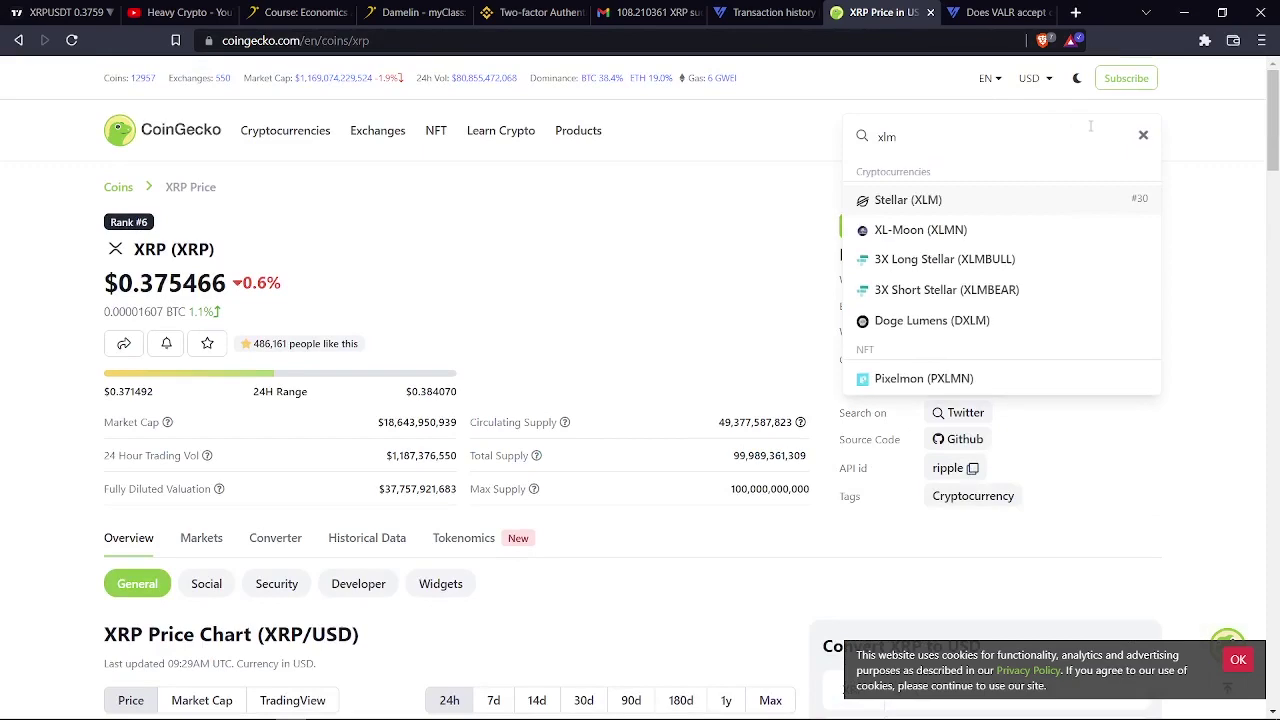
pyautogui.click(990, 214)
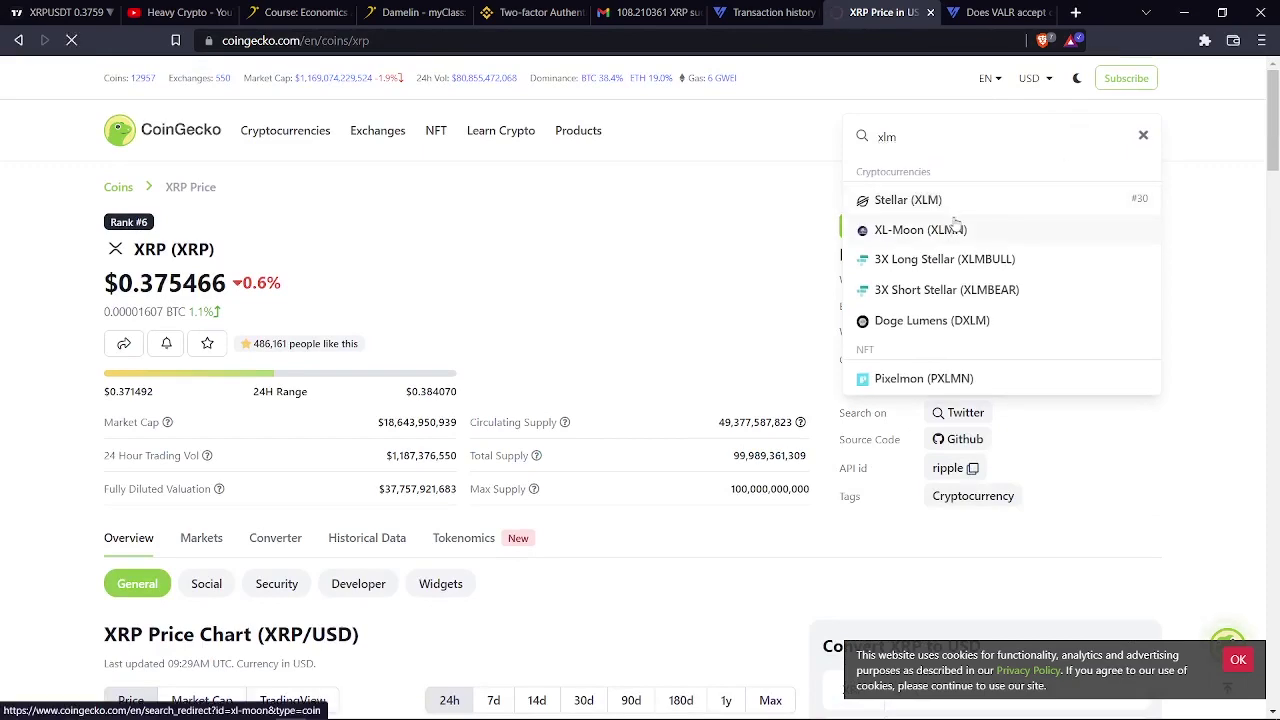
# Check Stellar's current USD price and try to paste the copied fee into the XLM to USD converter
pyautogui.scroll(-2, 935, 320)
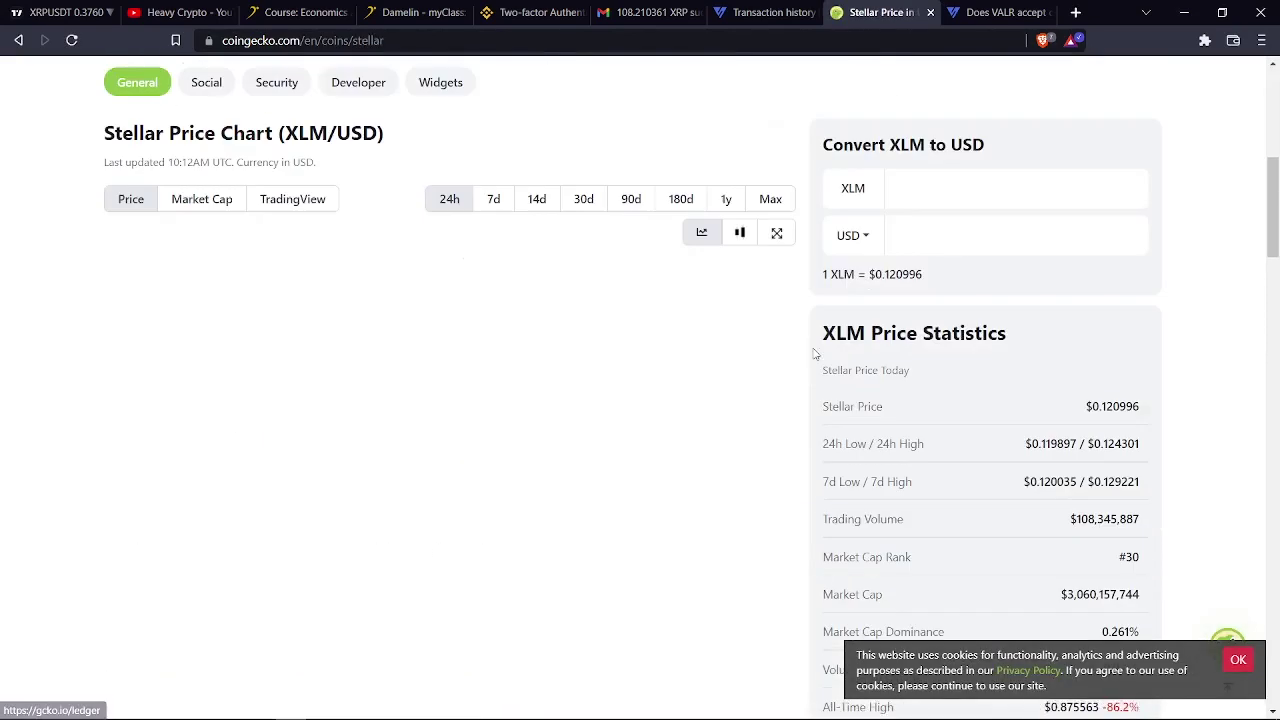
pyautogui.moveTo(106, 200); pyautogui.dragTo(226, 200)
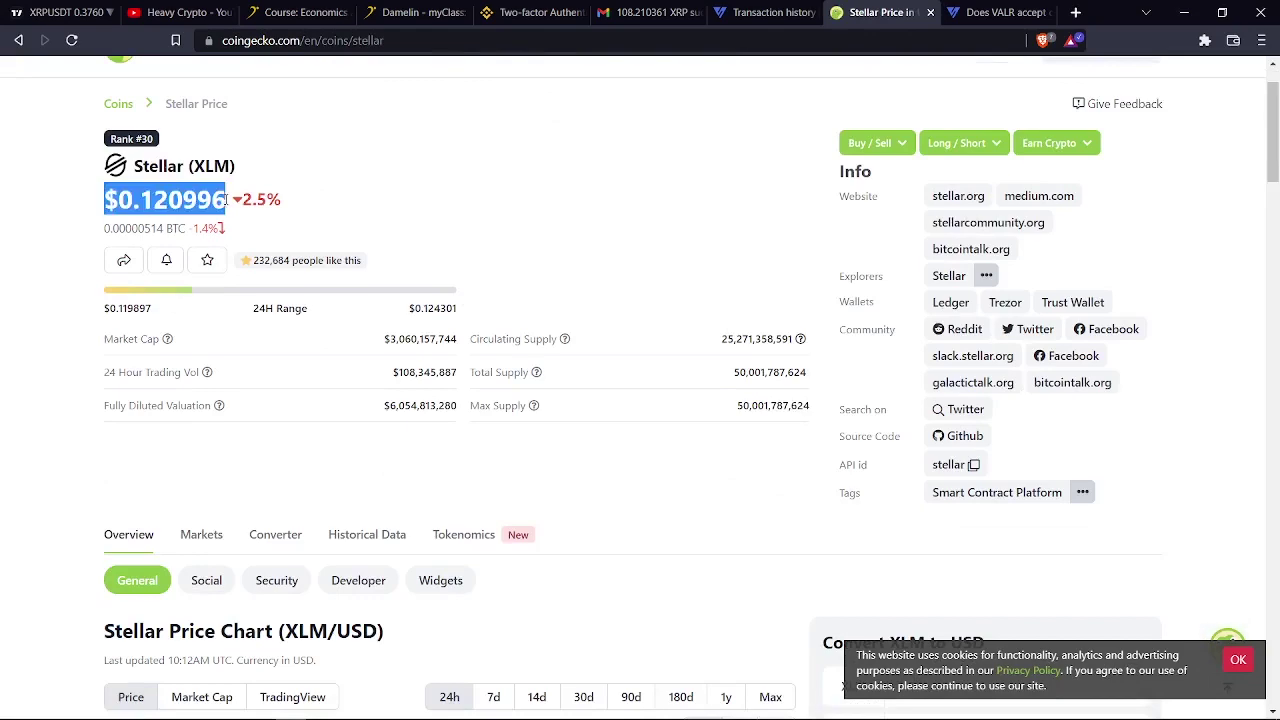
pyautogui.scroll(-4, 700, 290)
pyautogui.scroll(5, 650, 310)
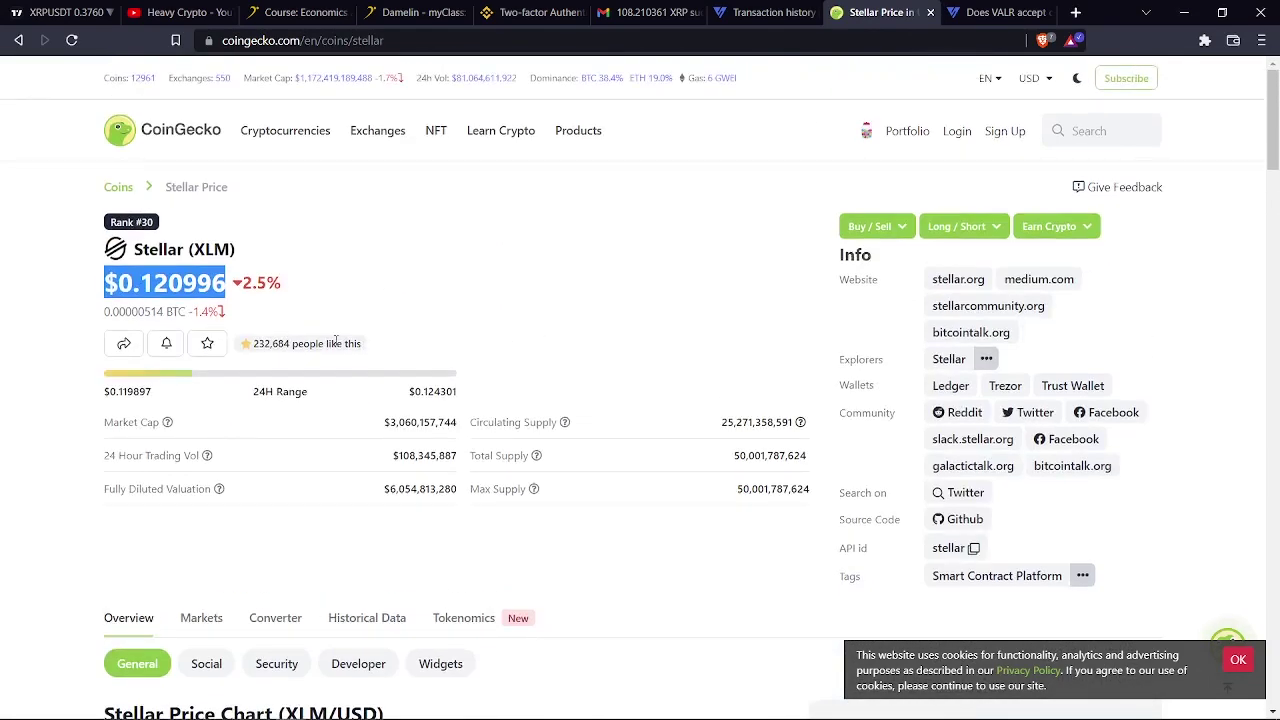
pyautogui.scroll(-4, 700, 370)
pyautogui.click(937, 358)
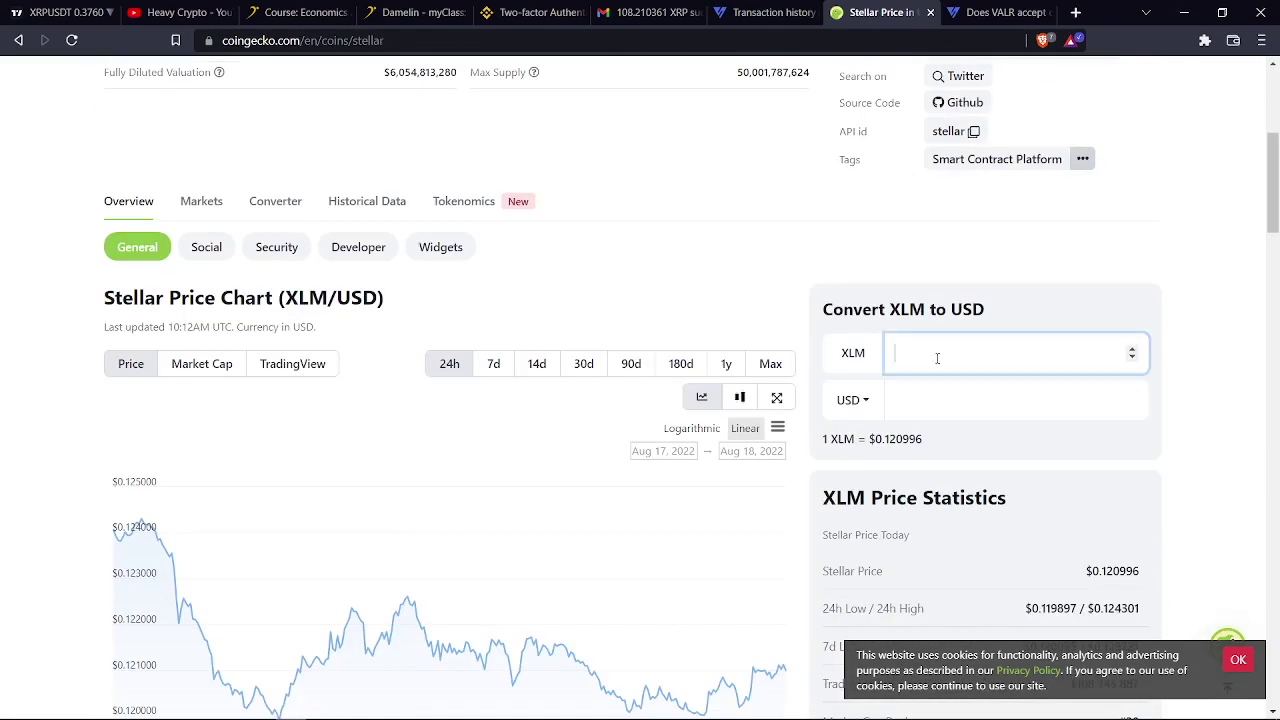
pyautogui.hotkey('ctrl', 'v')
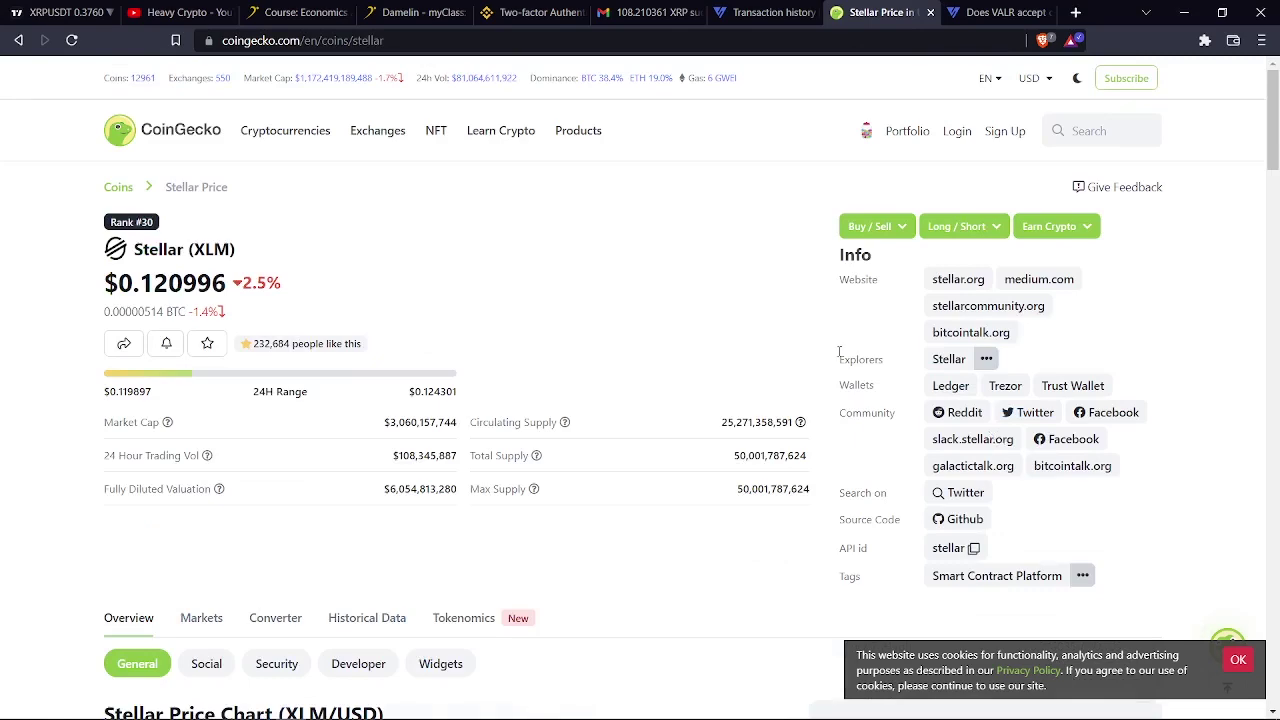
# Switch to the other browser's CoinGecko Stellar page and convert the copied fee of 0.05900000 XLM to USD
pyautogui.scroll(-6, 840, 351)
pyautogui.click(976, 230)
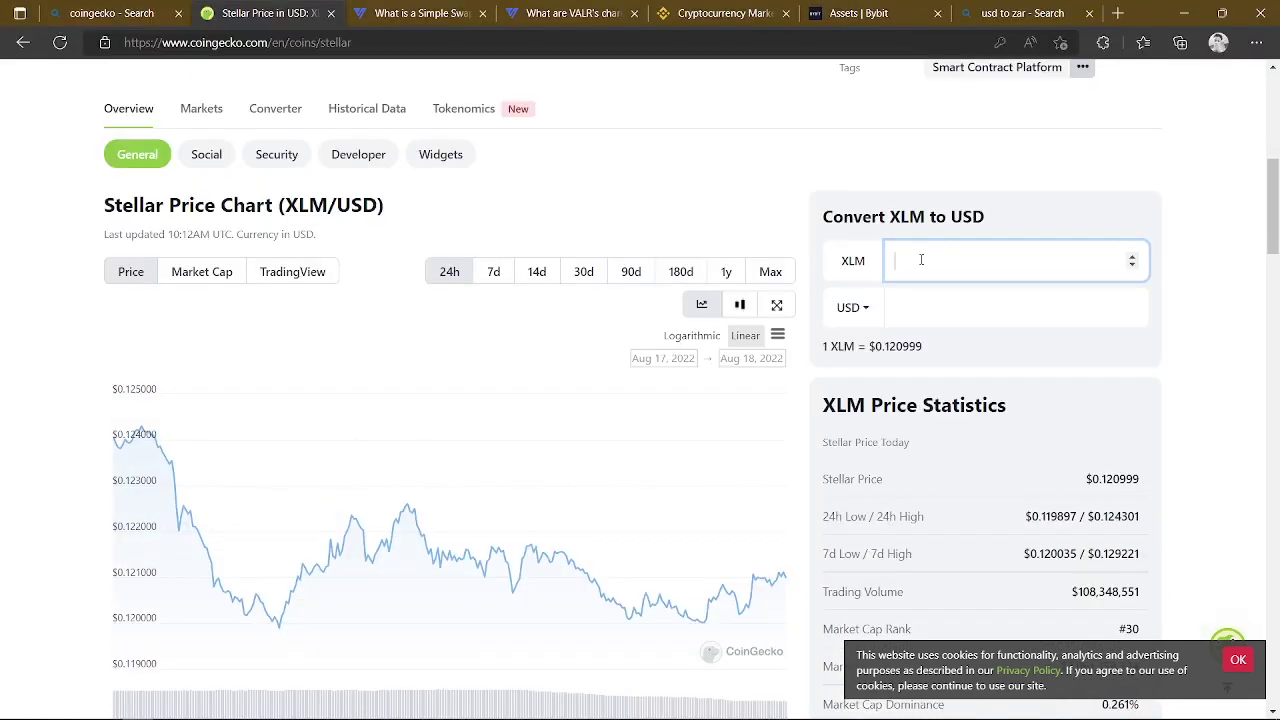
pyautogui.hotkey('ctrl', 'v')
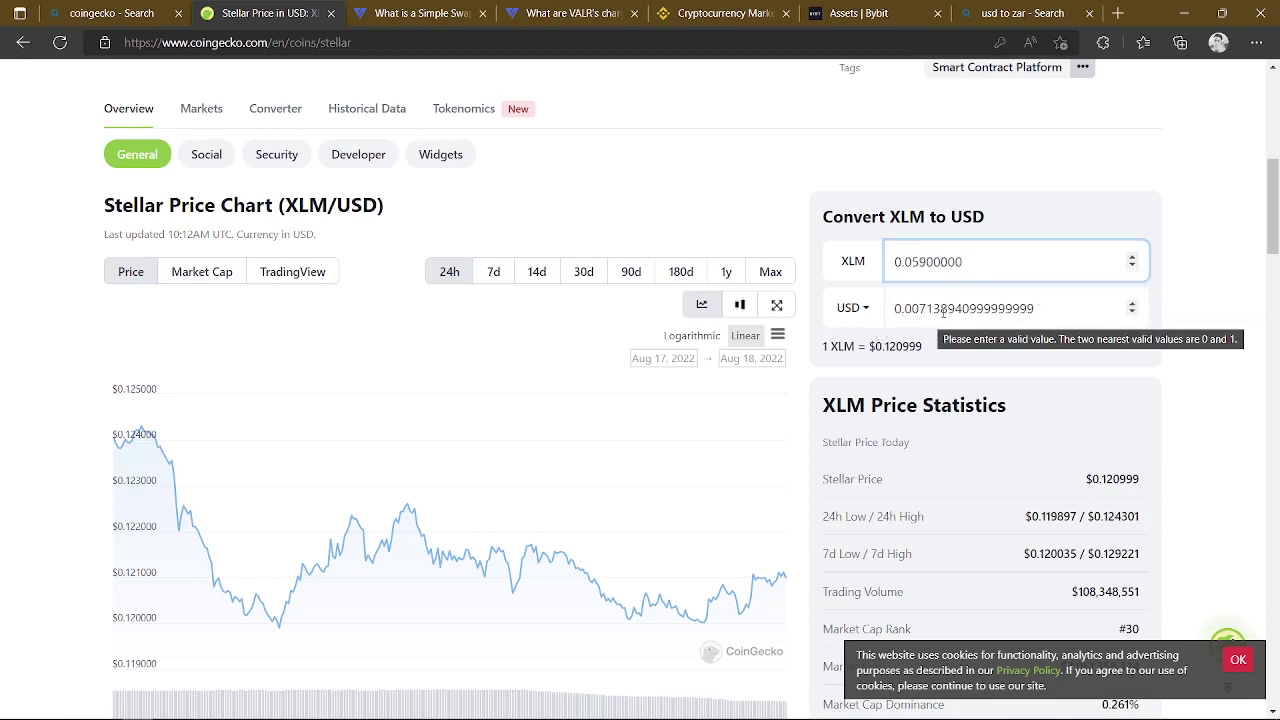
# Examine the withdrawal fee's USD equivalent in the XLM to USD converter
pyautogui.moveTo(1036, 310); pyautogui.dragTo(880, 329)
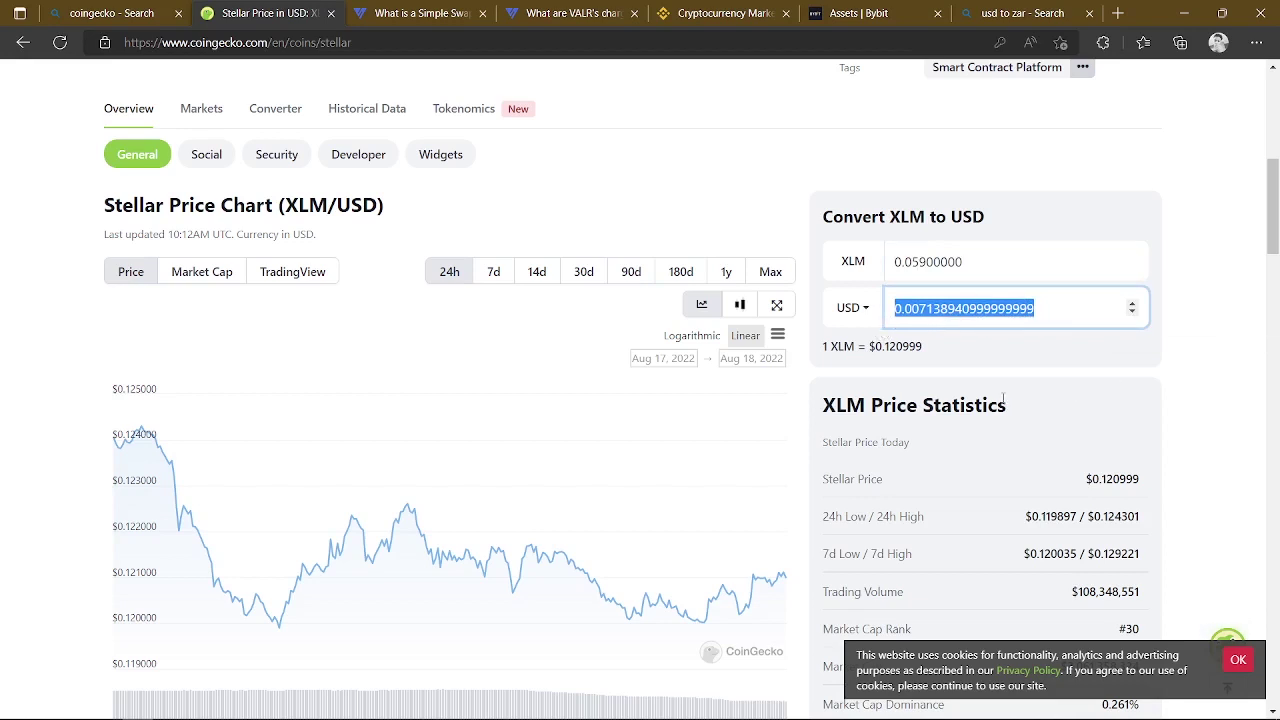
pyautogui.click(1199, 251)
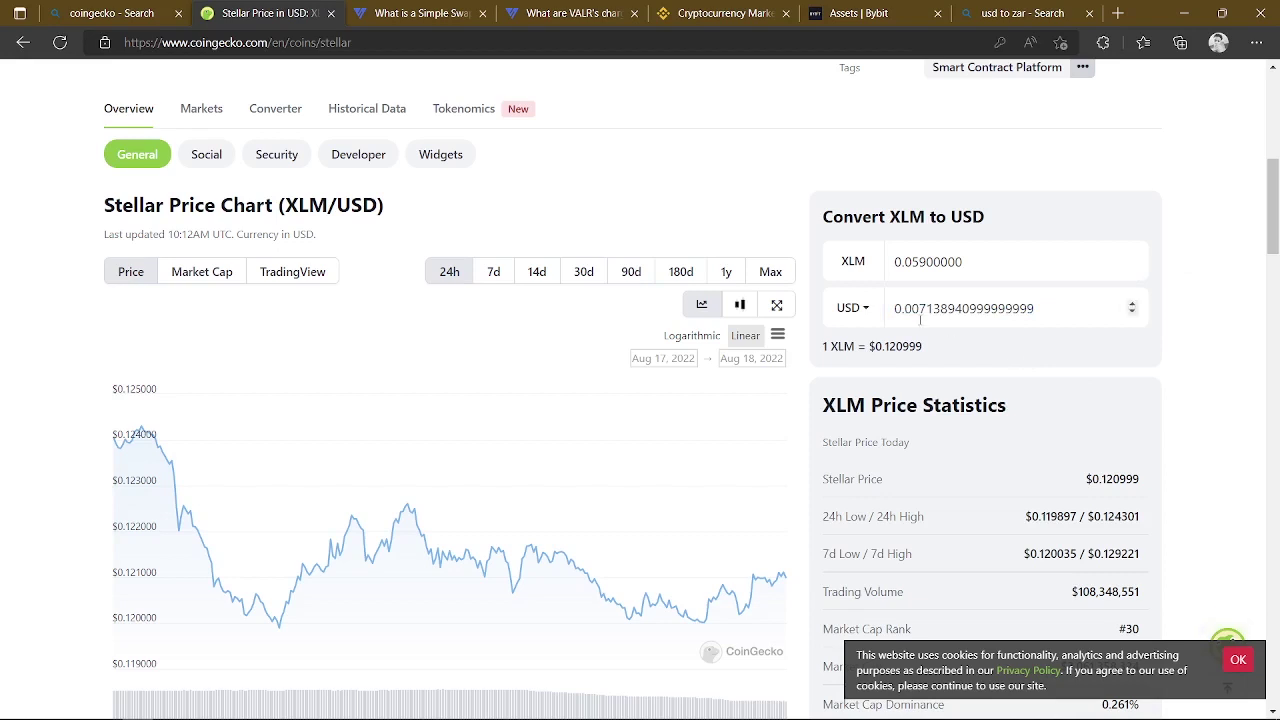
pyautogui.moveTo(897, 310); pyautogui.dragTo(1035, 308)
pyautogui.click(1204, 258)
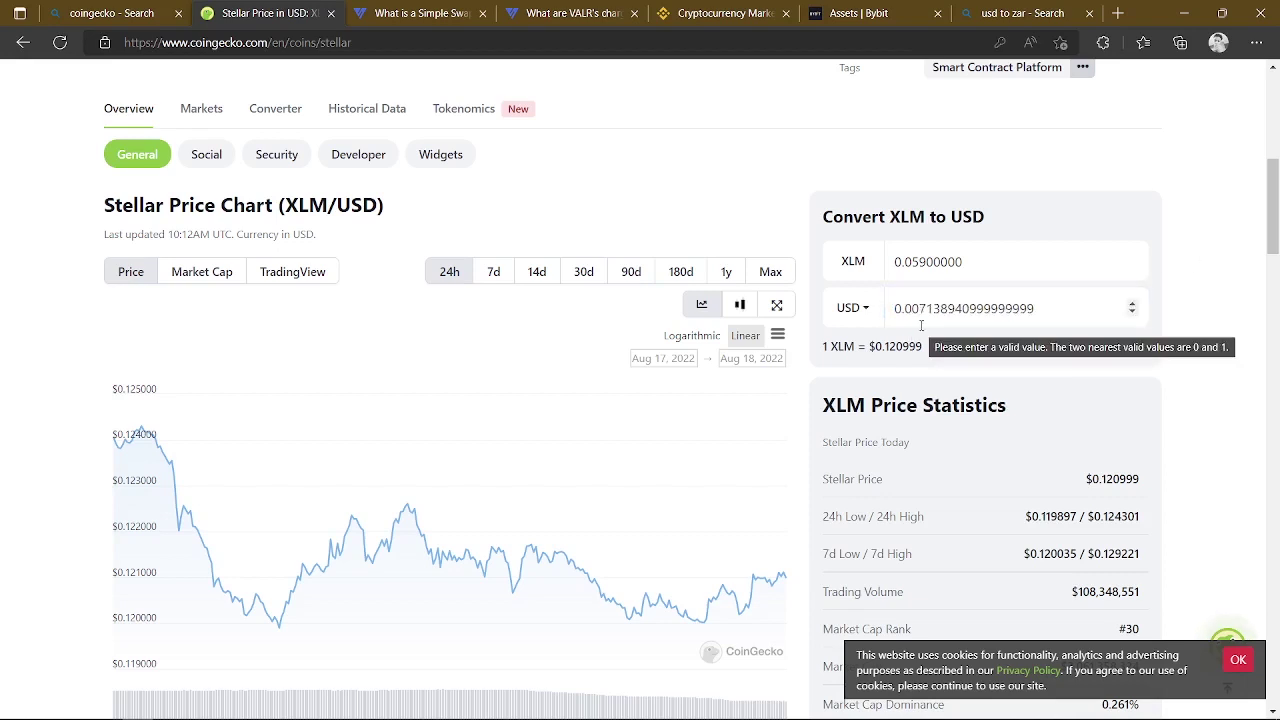
pyautogui.moveTo(895, 312); pyautogui.dragTo(991, 310)
pyautogui.click(1195, 255)
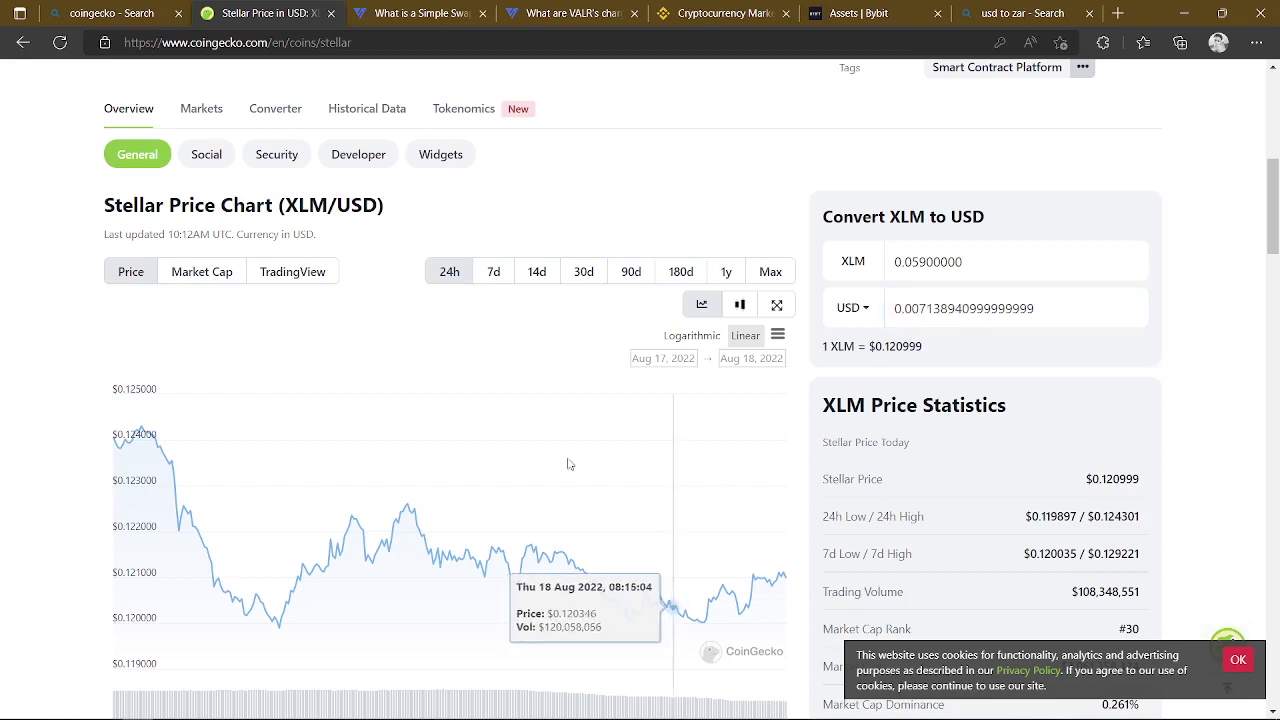